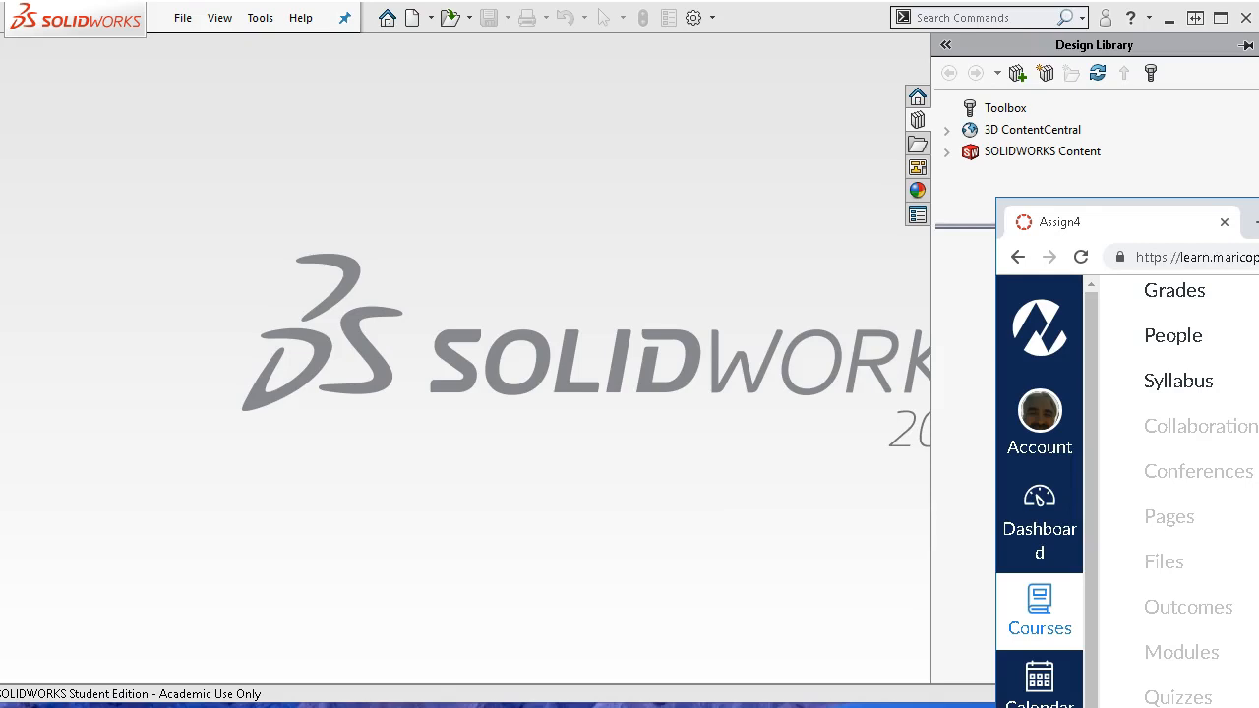
- Create a new part document from the inch template
click(273, 201)
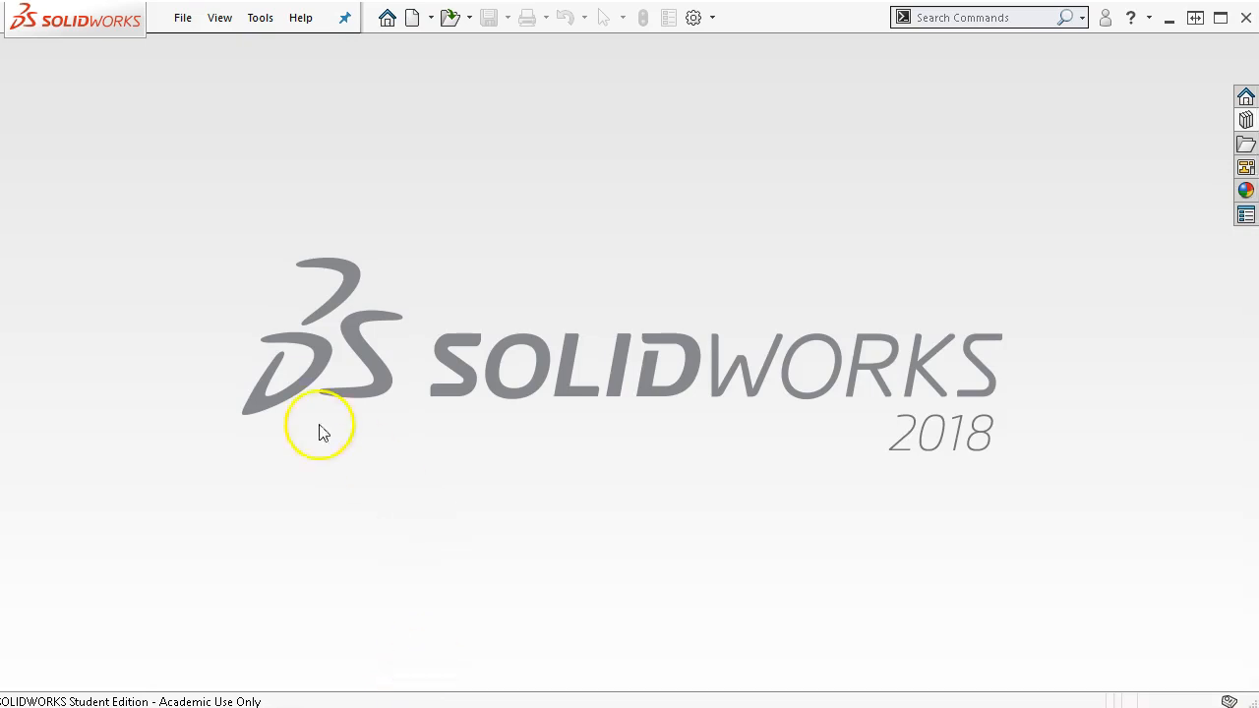
click(182, 22)
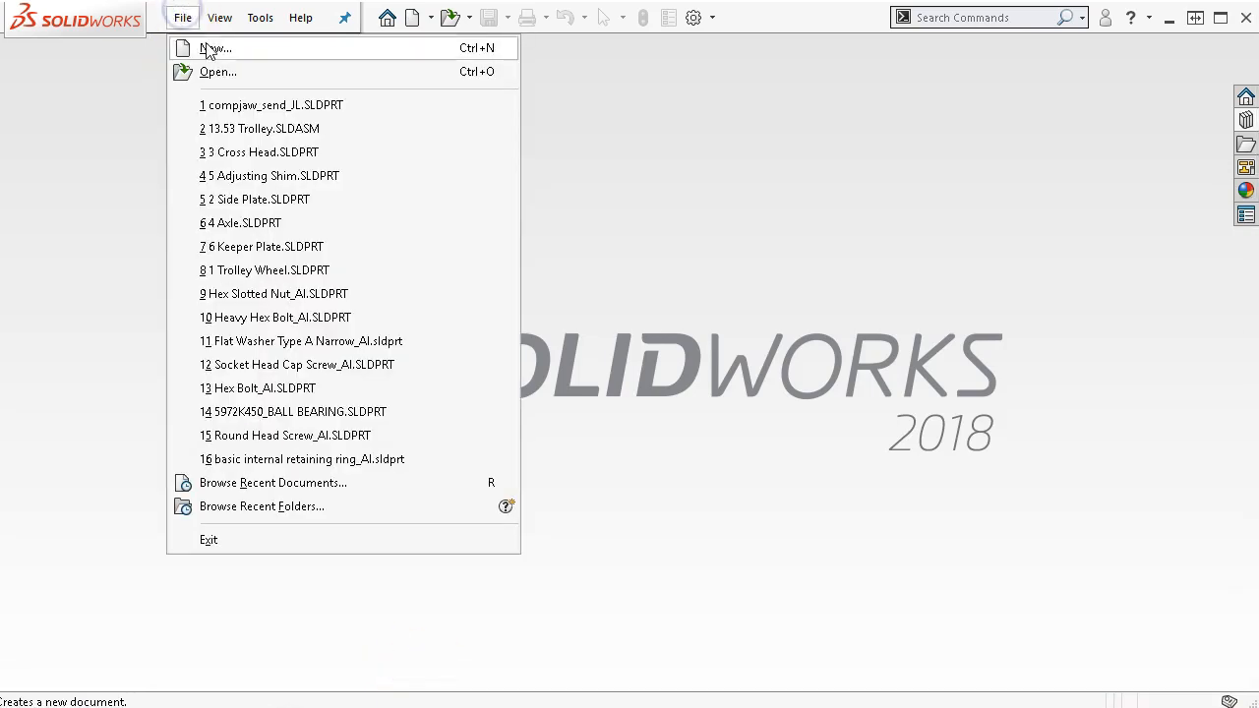
click(210, 48)
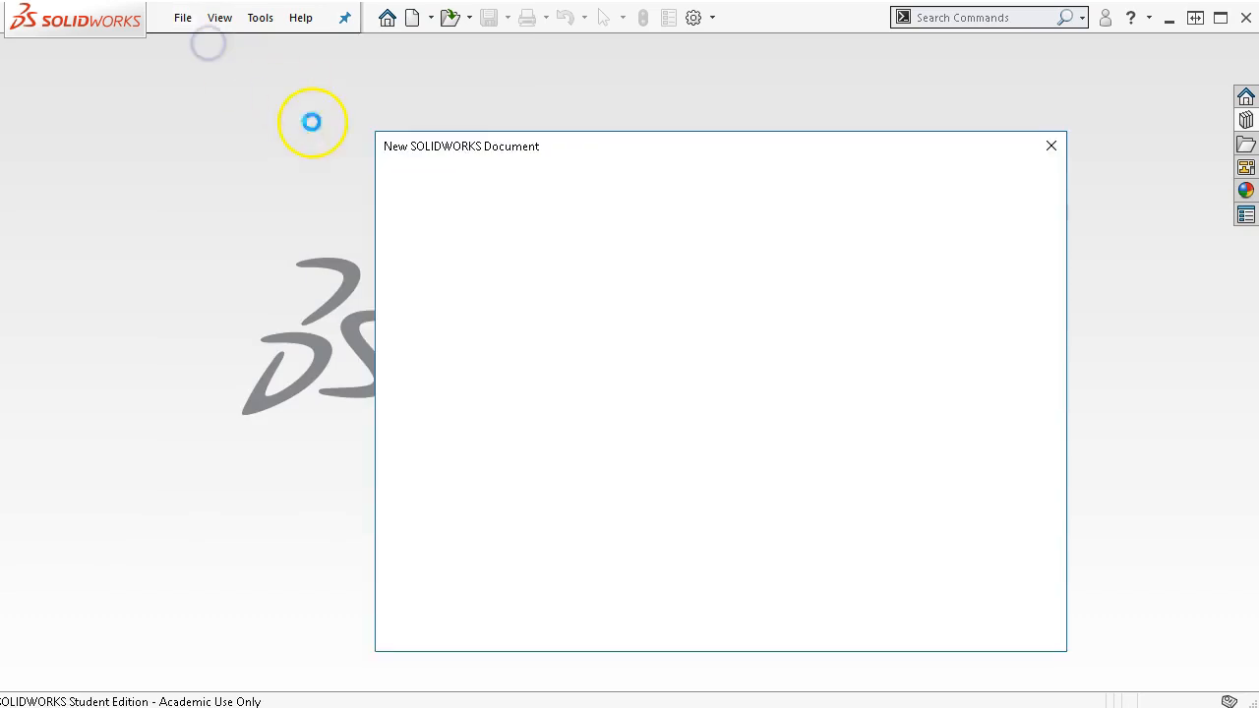
click(427, 239)
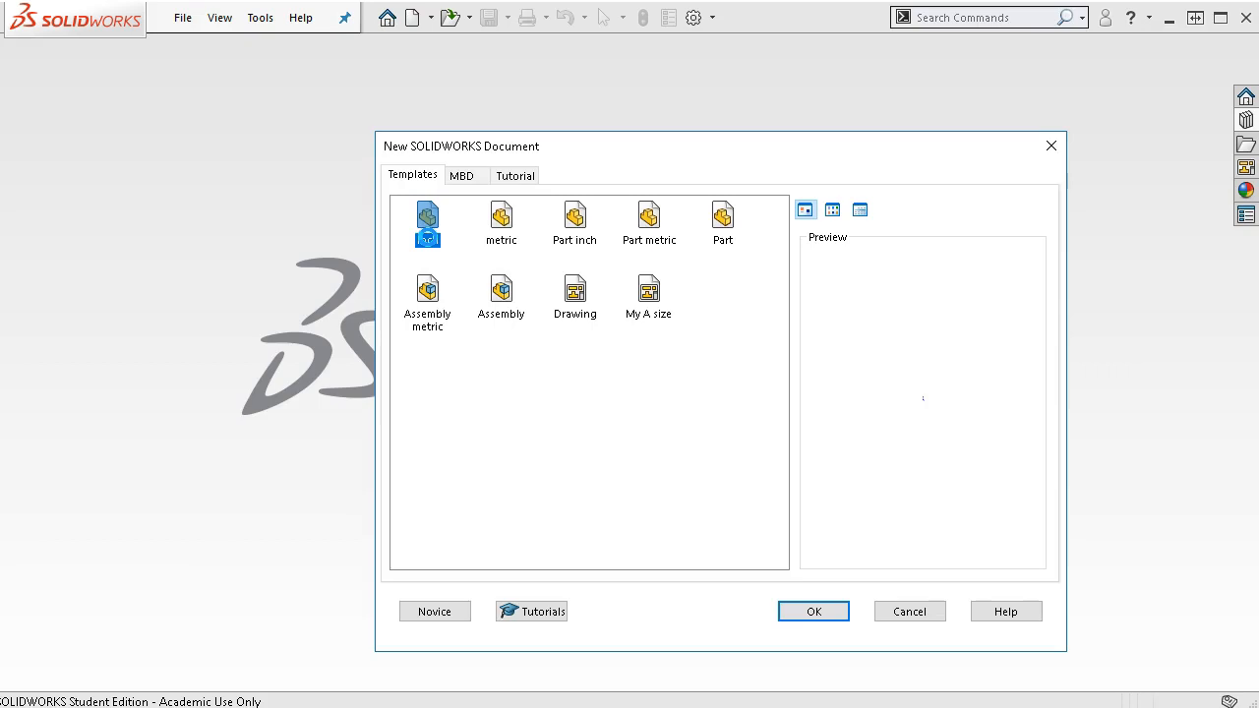
double_click(427, 239)
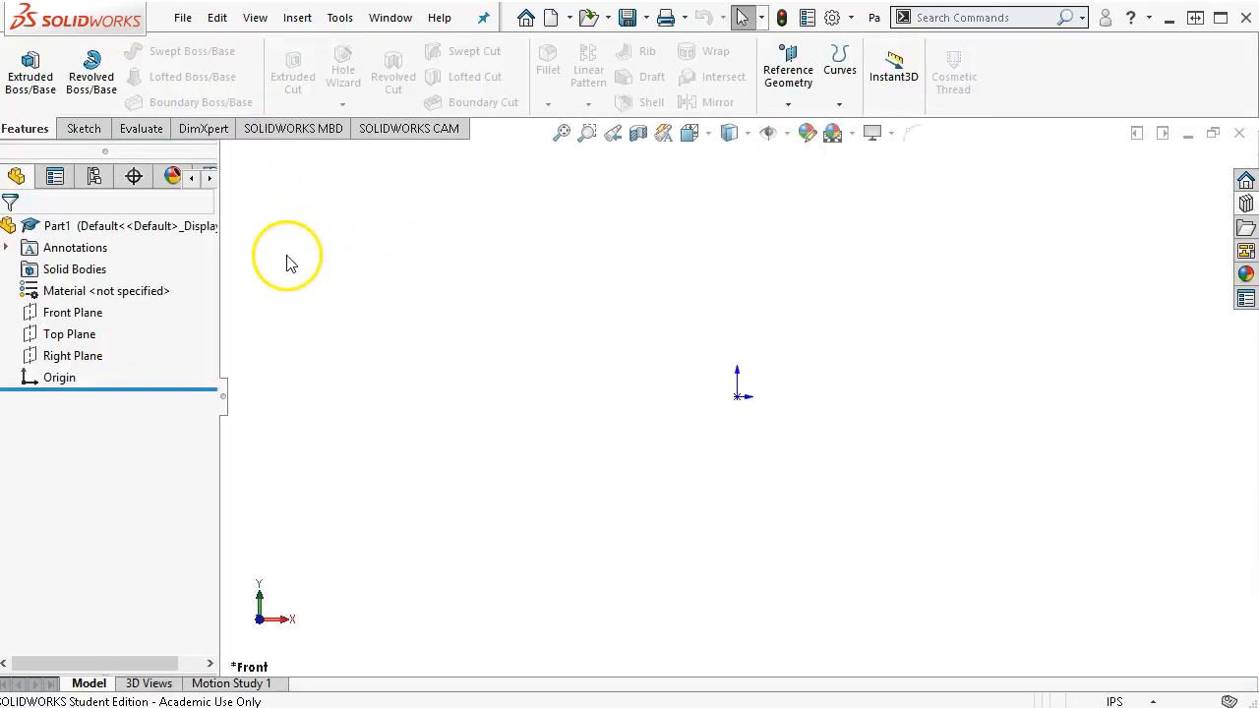
- Start a sketch on the Front Plane and draw a horizontal, infinite-length construction line through the origin
click(75, 313)
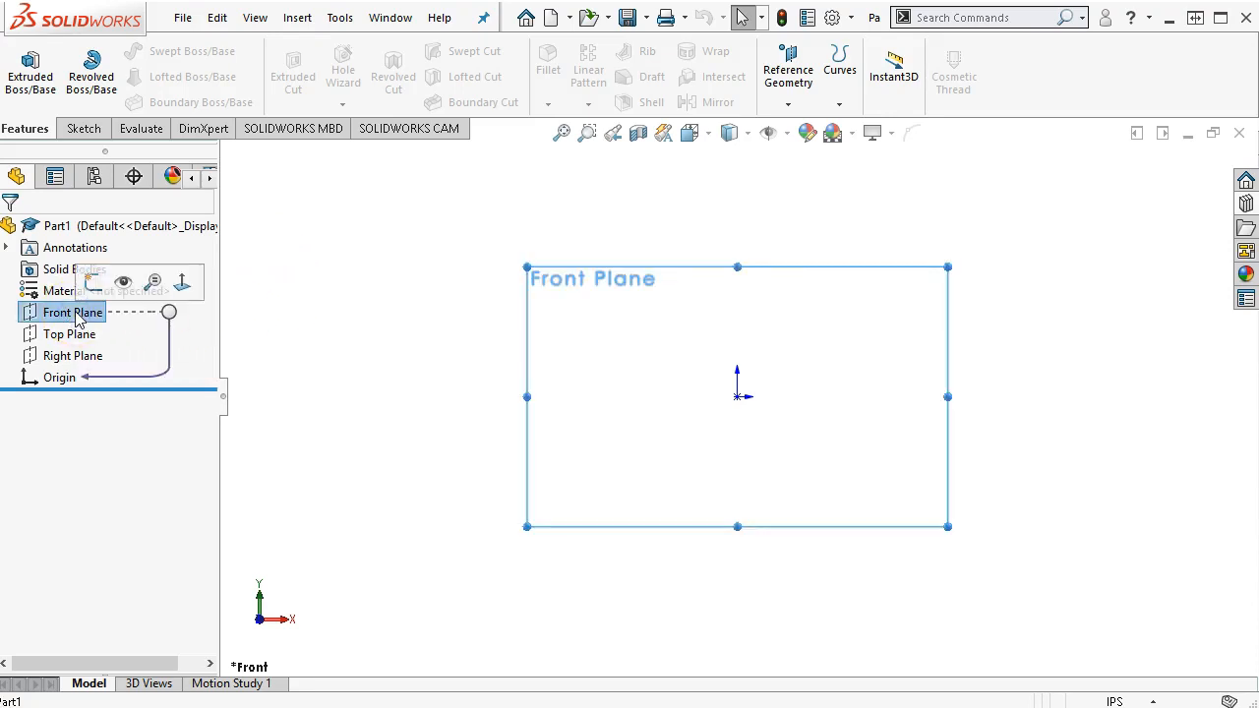
click(93, 279)
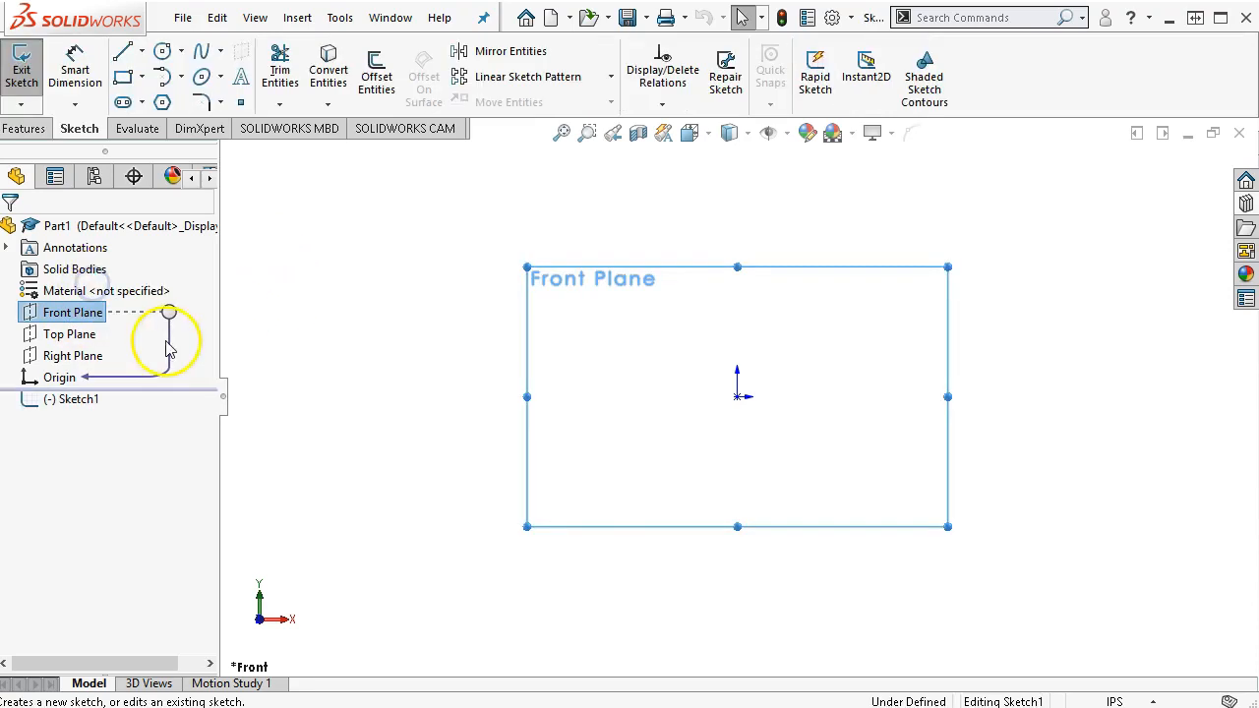
click(144, 51)
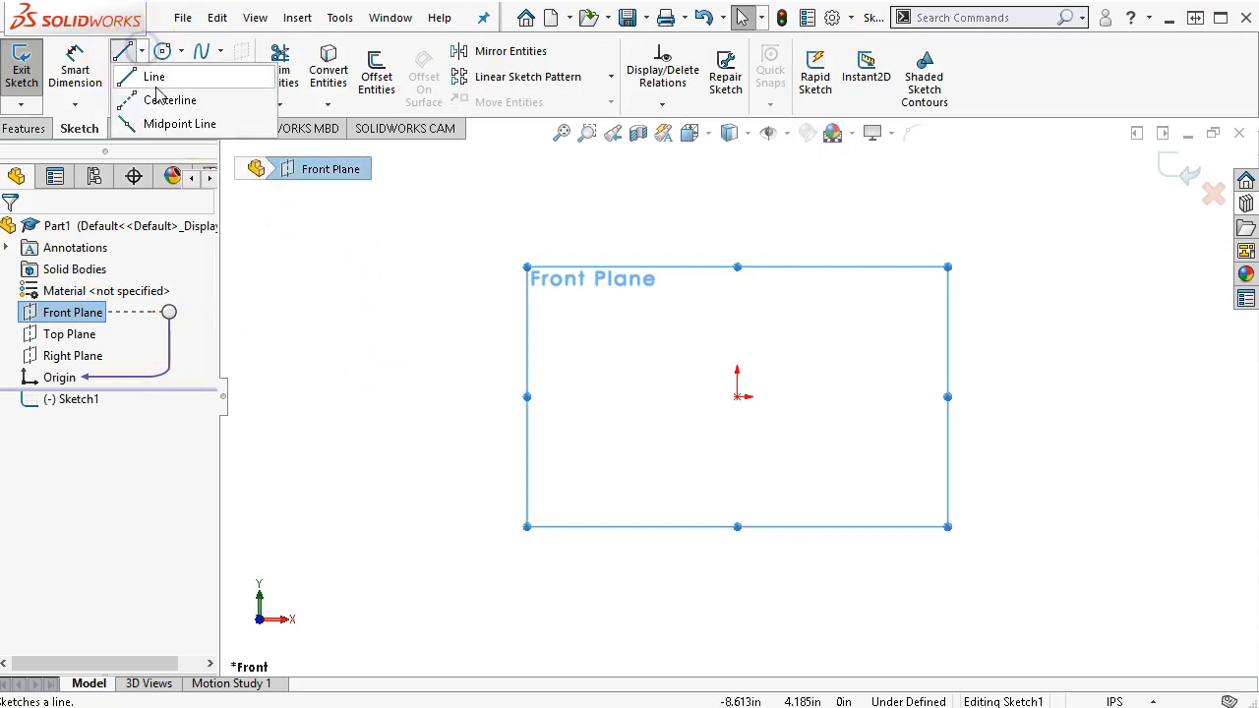
click(162, 98)
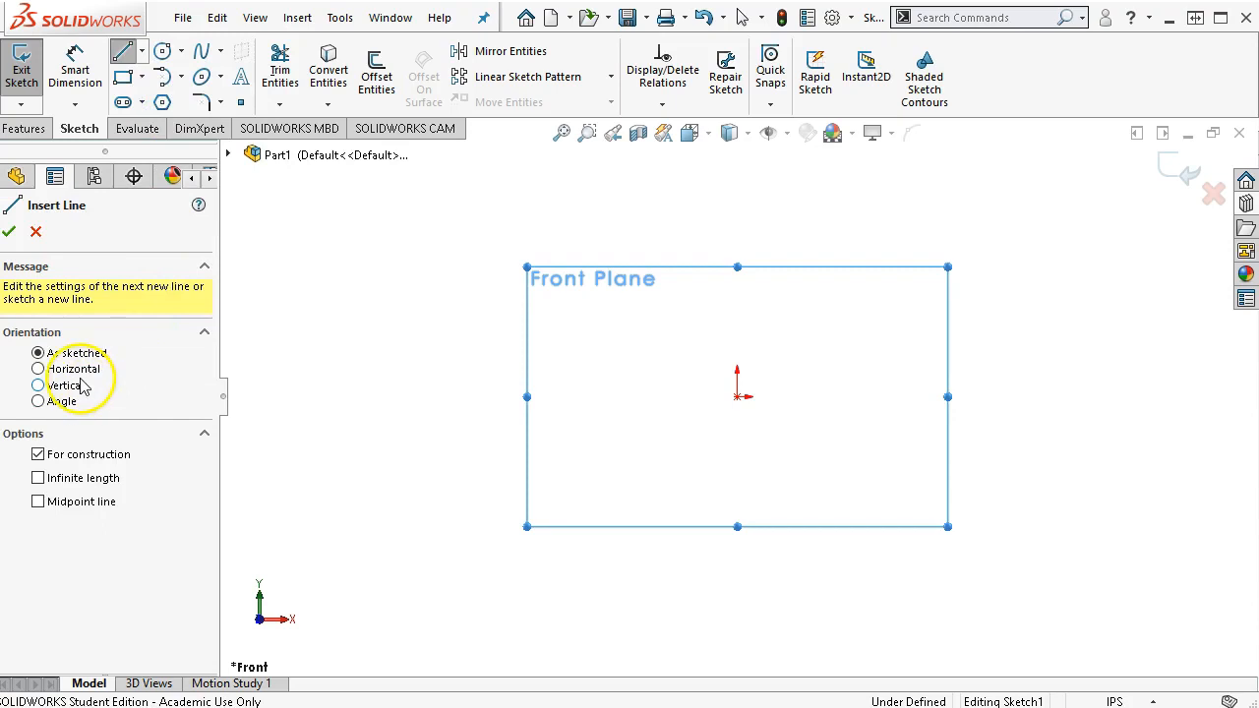
click(79, 368)
click(37, 489)
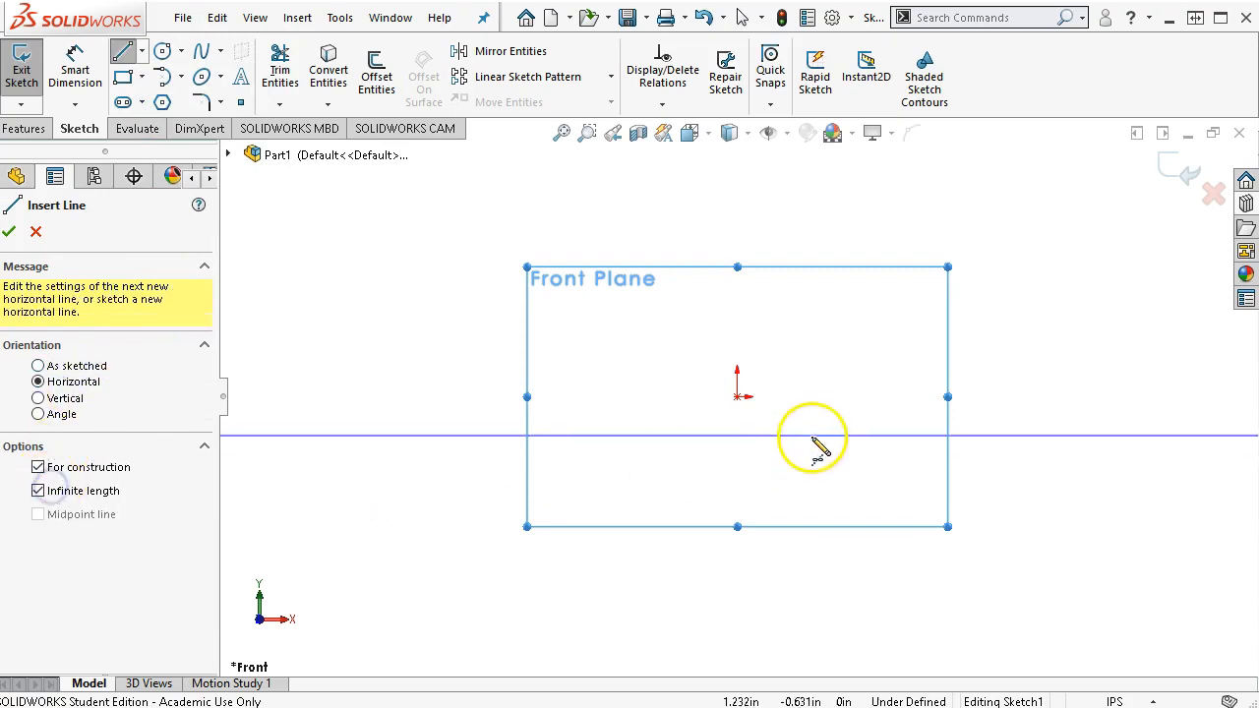
click(740, 396)
right_click(779, 319)
click(834, 334)
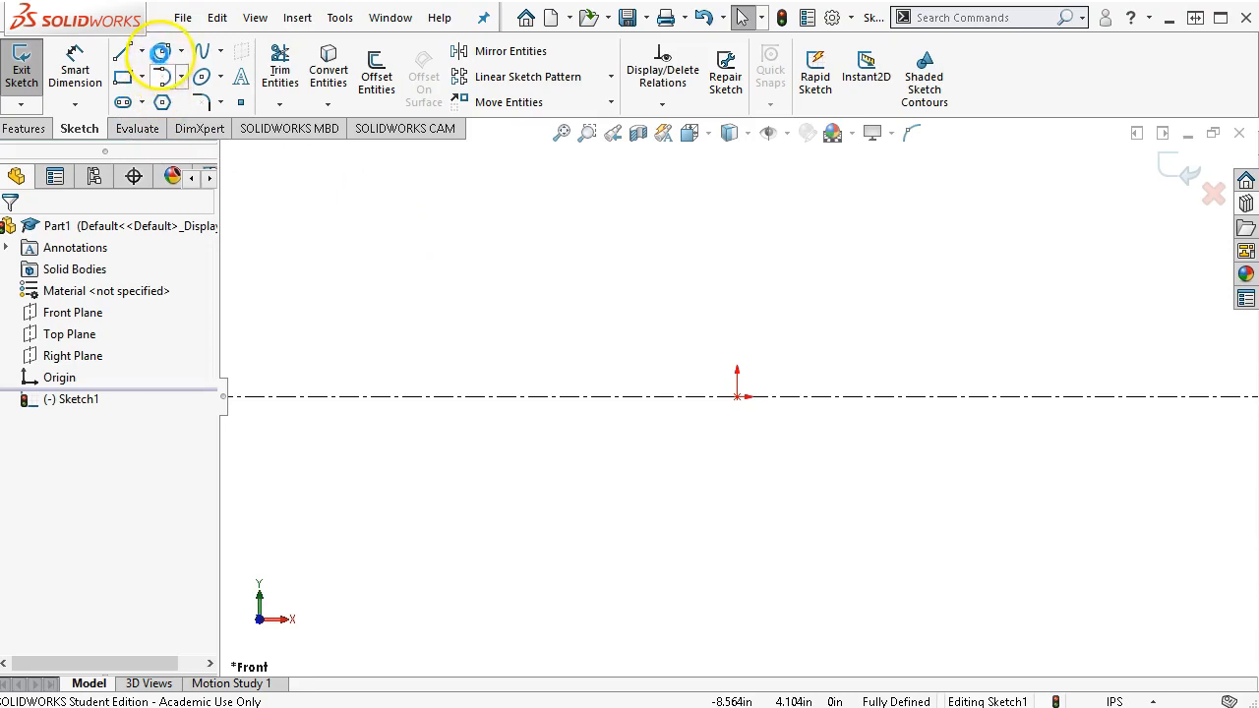
- Sketch two concentric circles centered on the origin and set the outer circle's diameter to 0.75 in
click(161, 52)
mouse_move(738, 397)
mouse_down()
mouse_move(753, 427)
mouse_move(779, 437)
mouse_up()
right_click(842, 315)
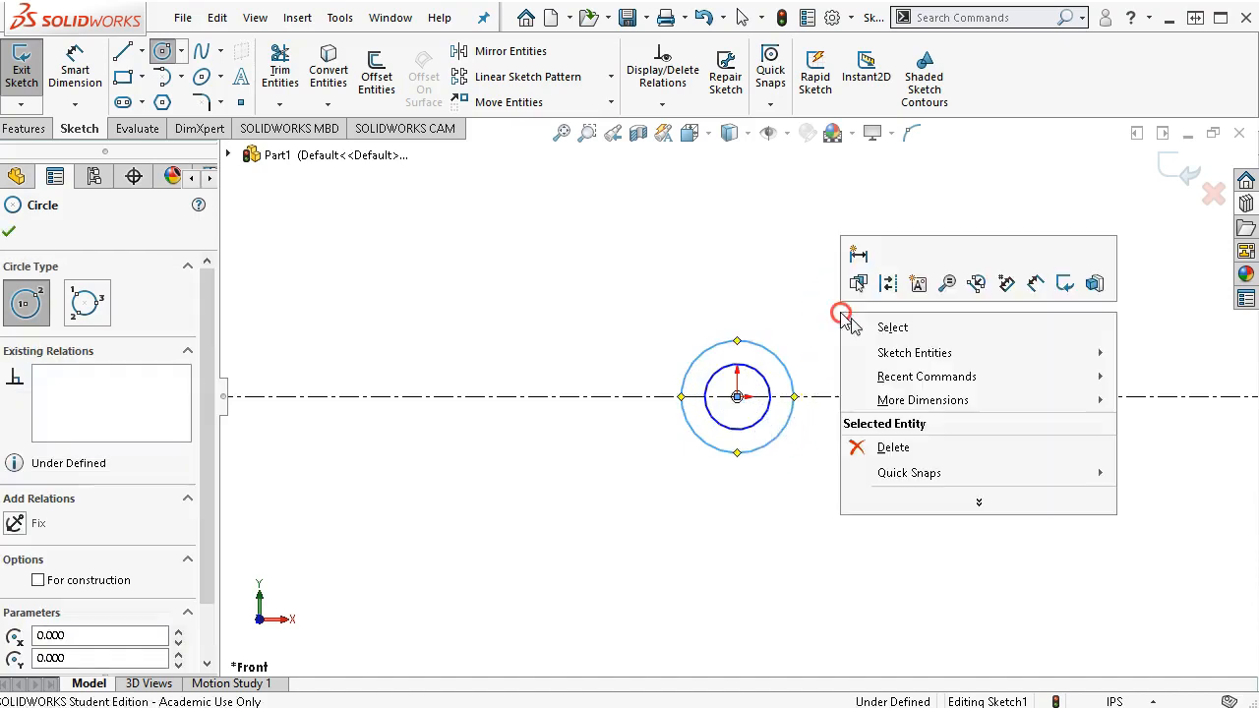
click(1037, 285)
click(772, 364)
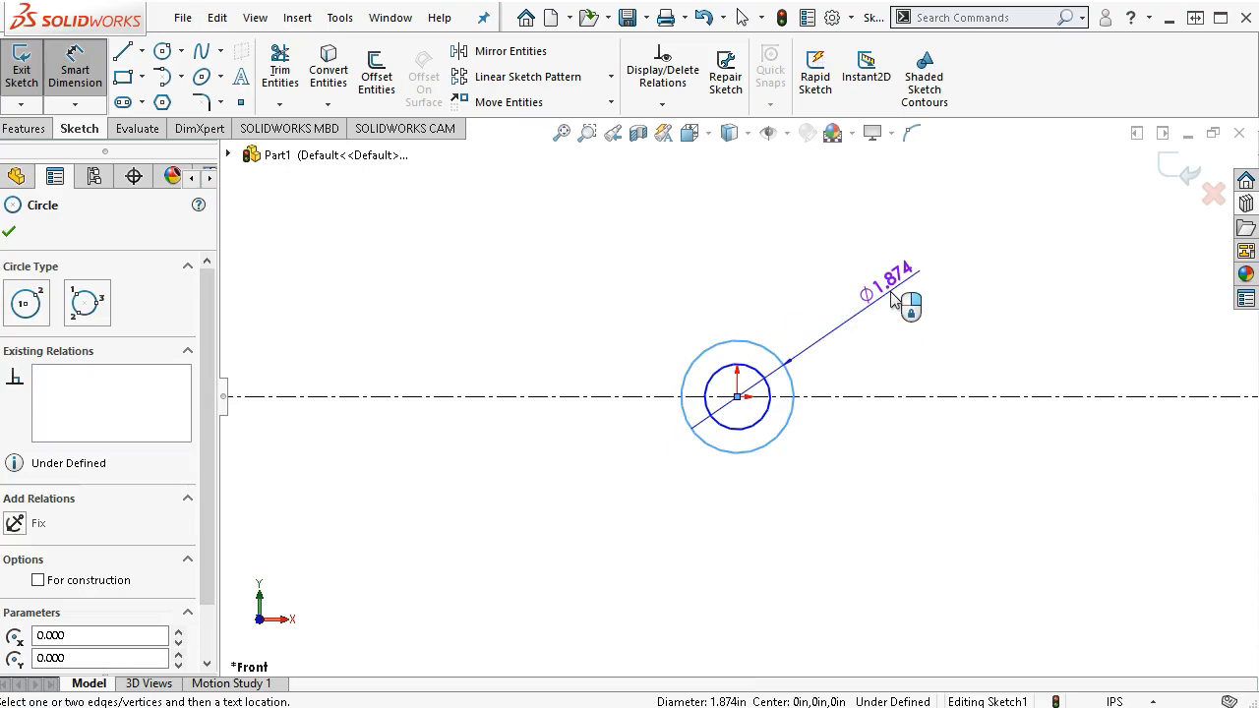
click(893, 301)
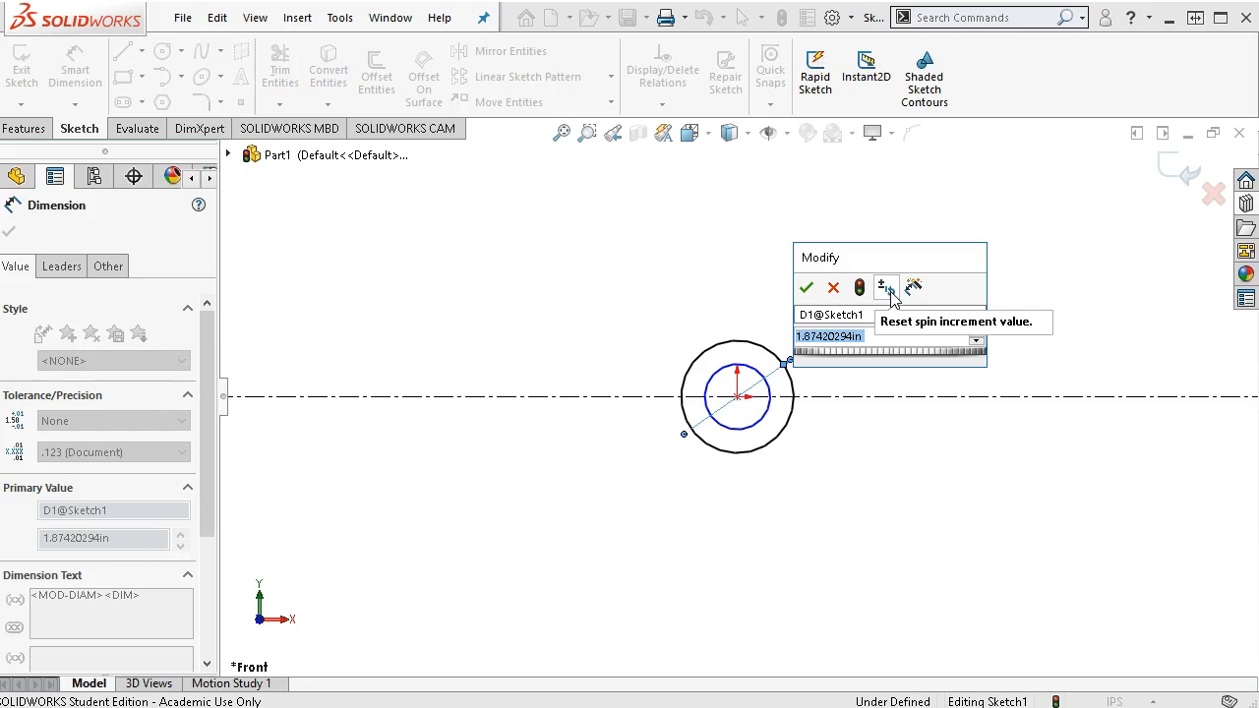
text(.)
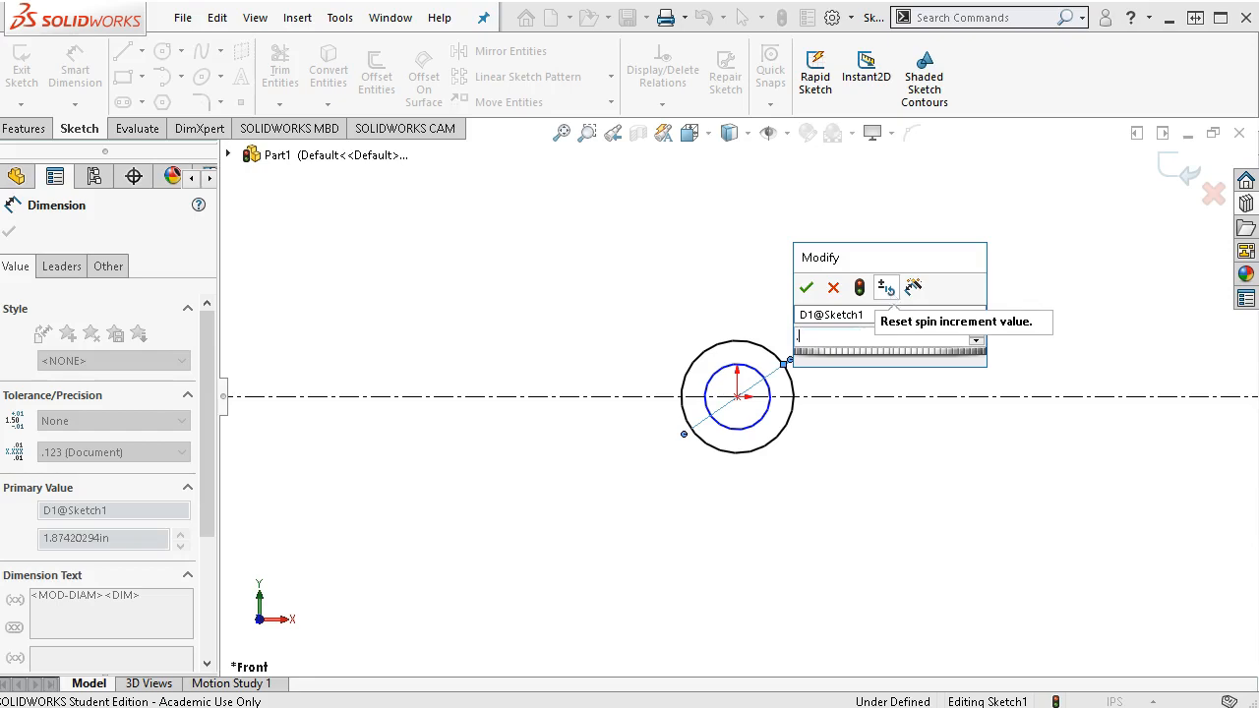
text(75)
key(Return)
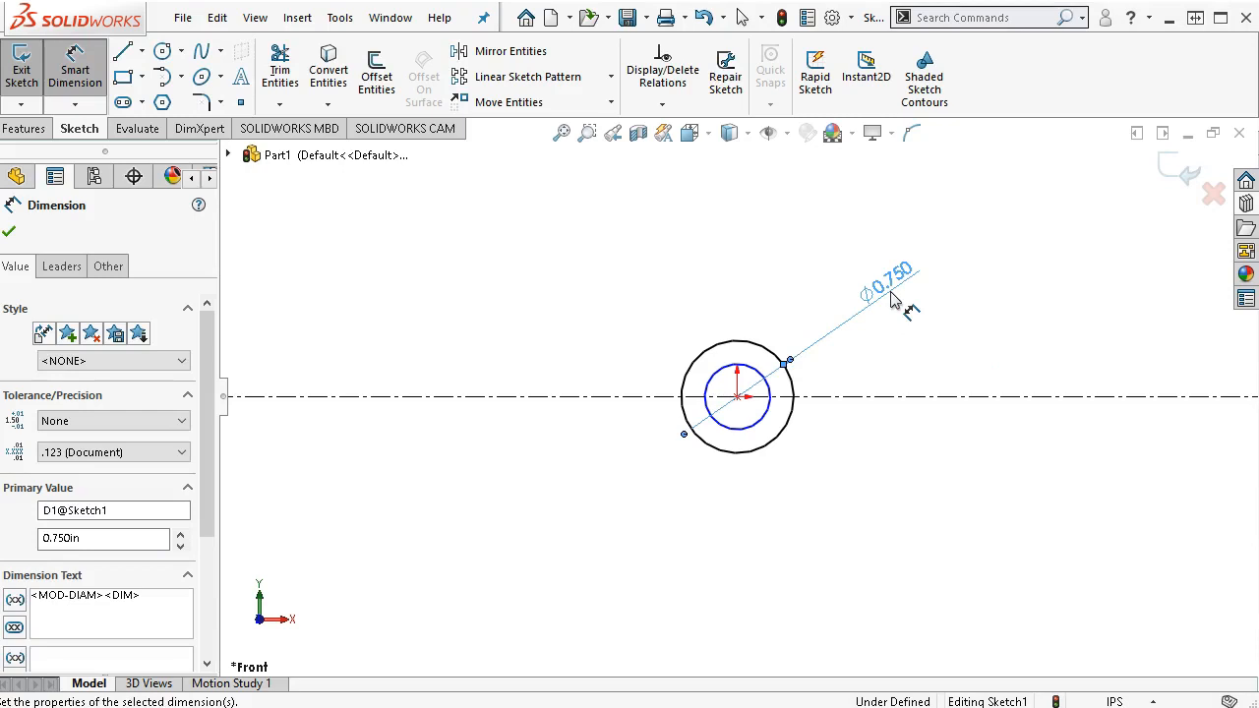
- Dimension the smaller circle, display the dimension as a radius and set it to 0.625 in
click(742, 365)
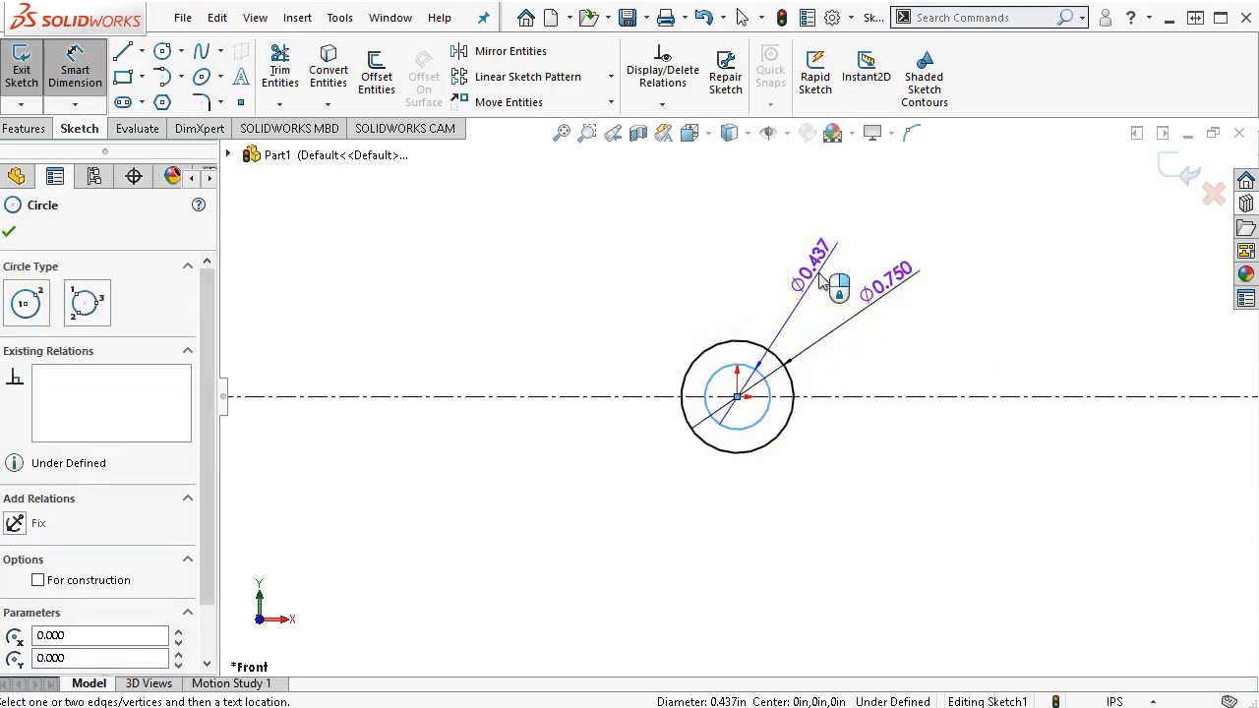
click(820, 280)
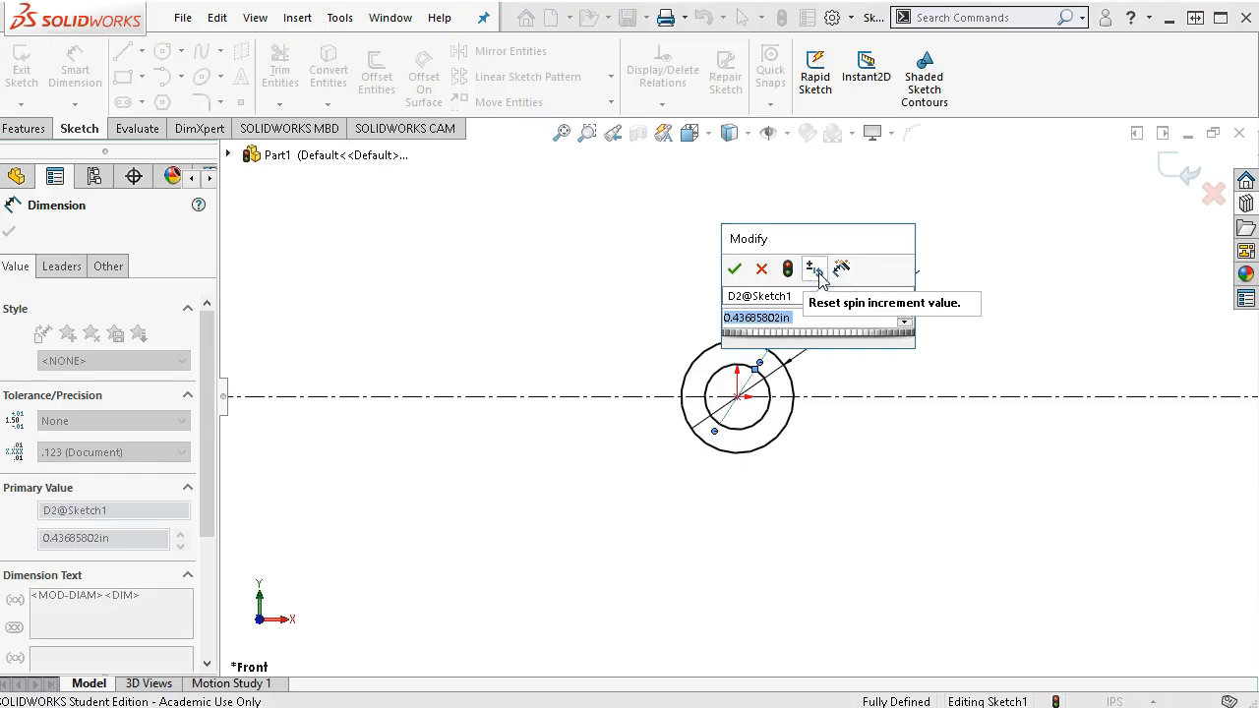
click(734, 269)
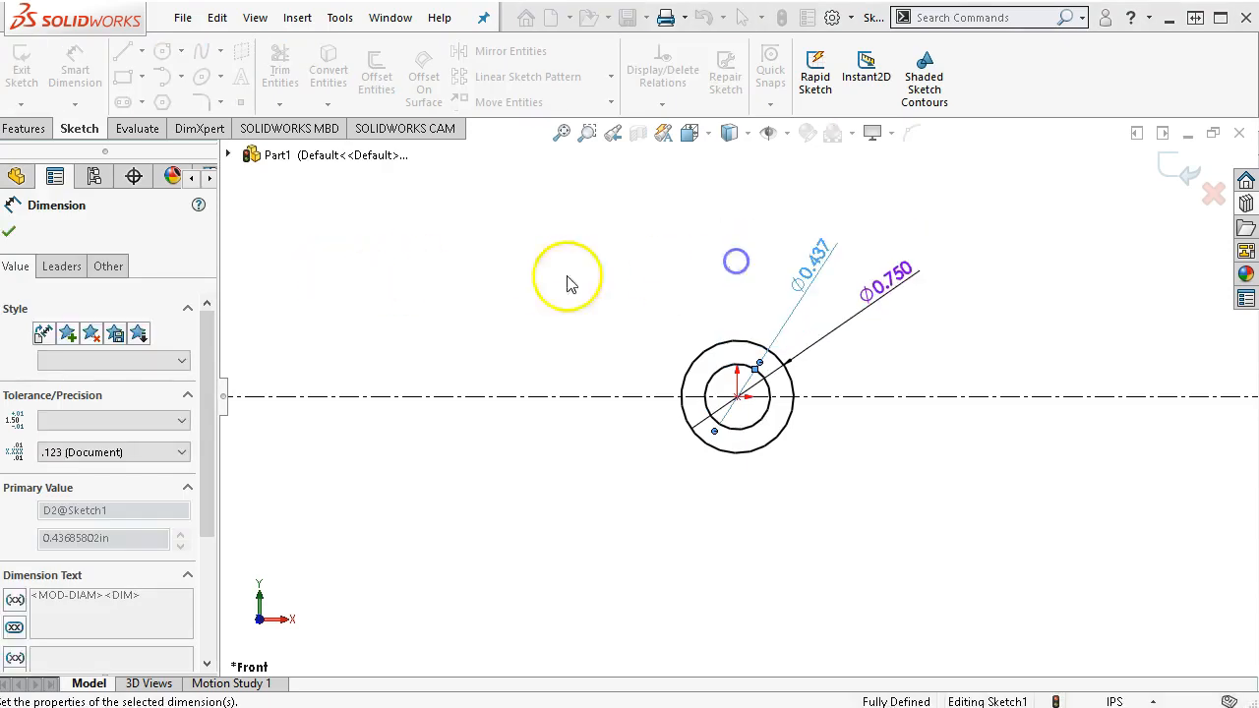
click(59, 266)
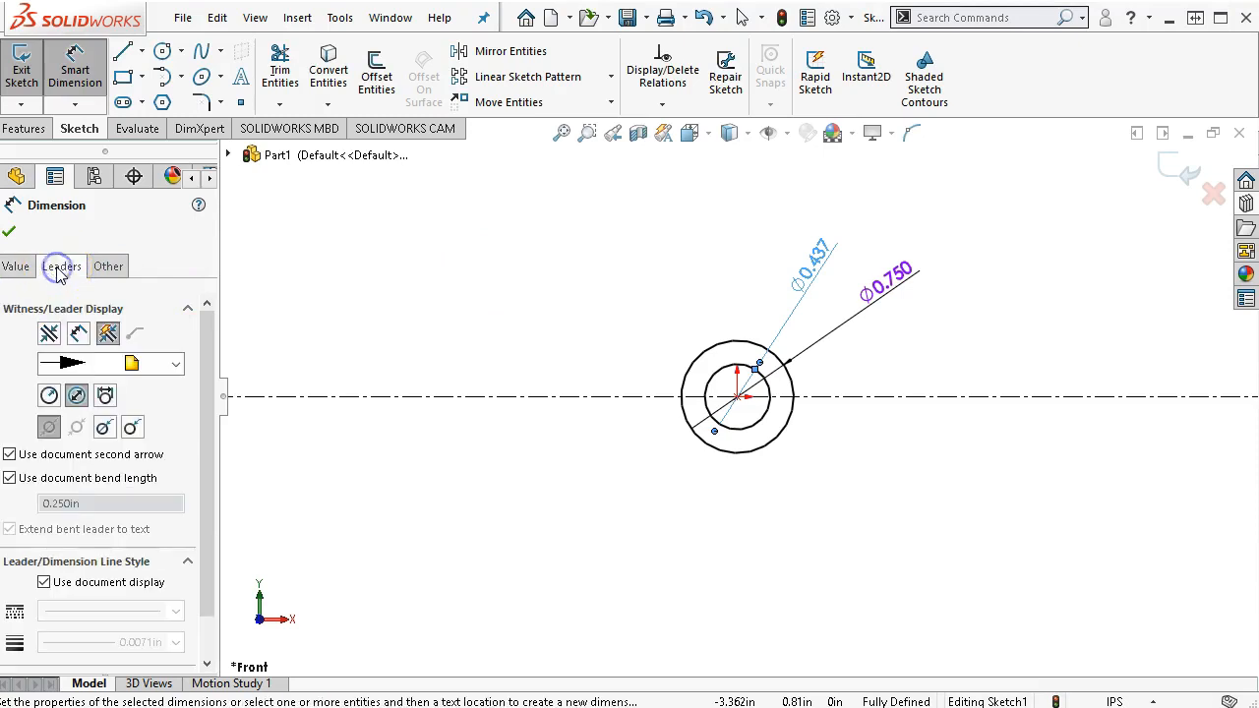
click(49, 396)
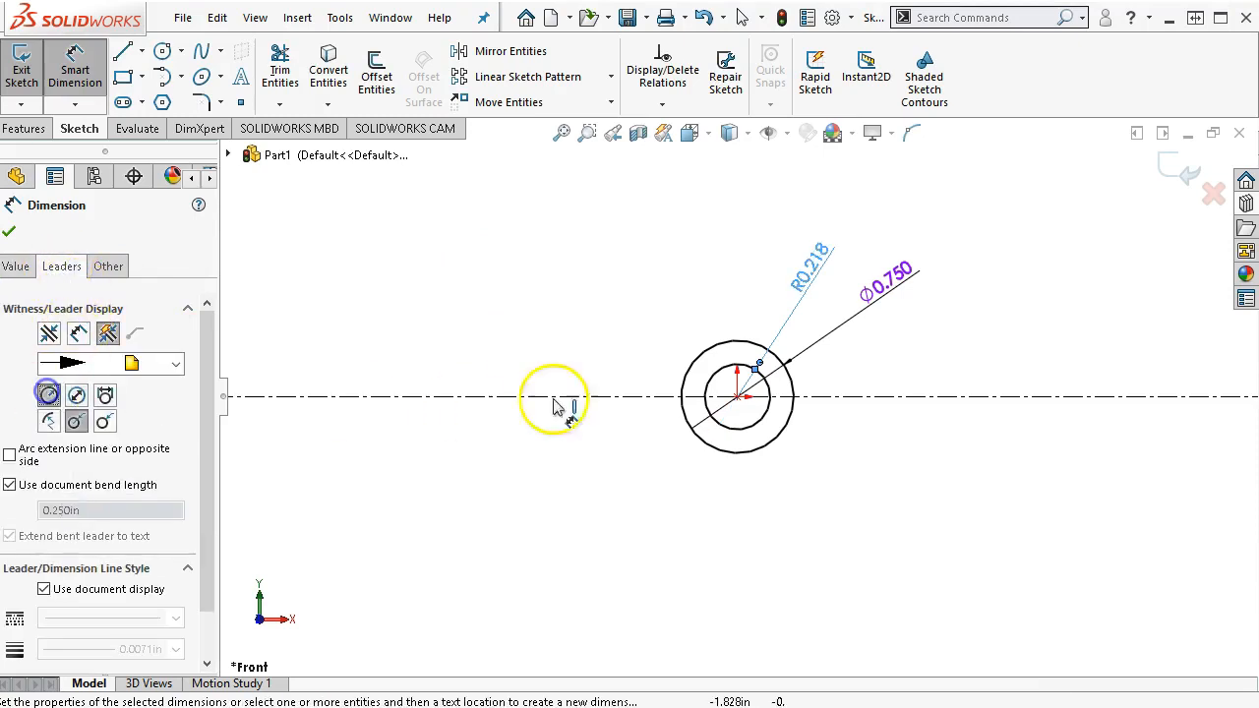
double_click(813, 269)
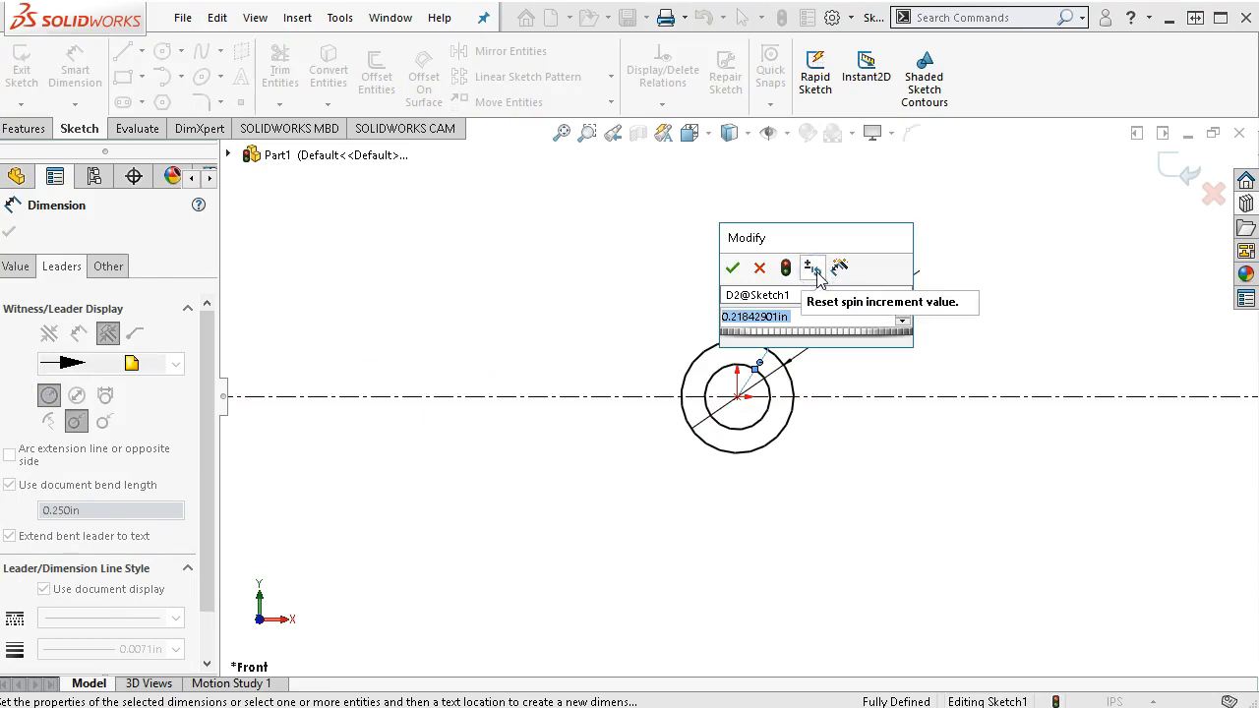
text(0.625)
key(Return)
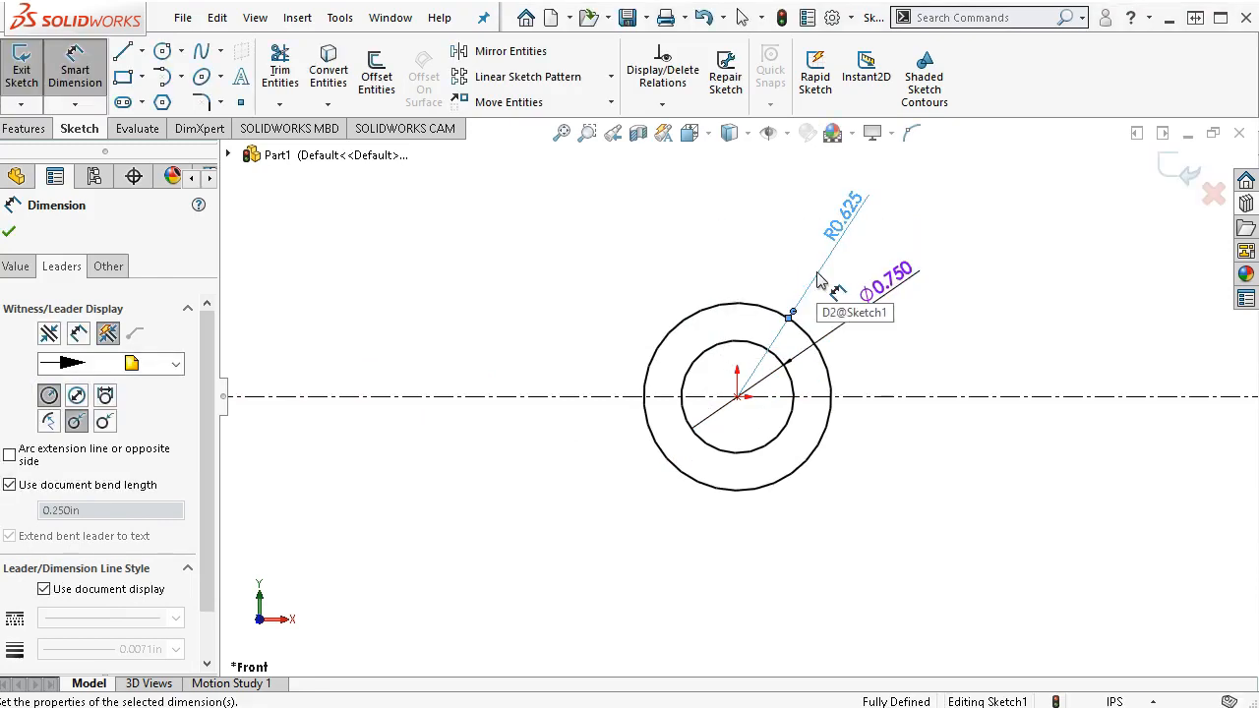
- Sketch an open five-line profile above the centerline: short horizontal, vertical, longer horizontal, downward diagonal, and a horizontal about 2.21 in long ending at the outer circle
scroll(460, 309, up, 5)
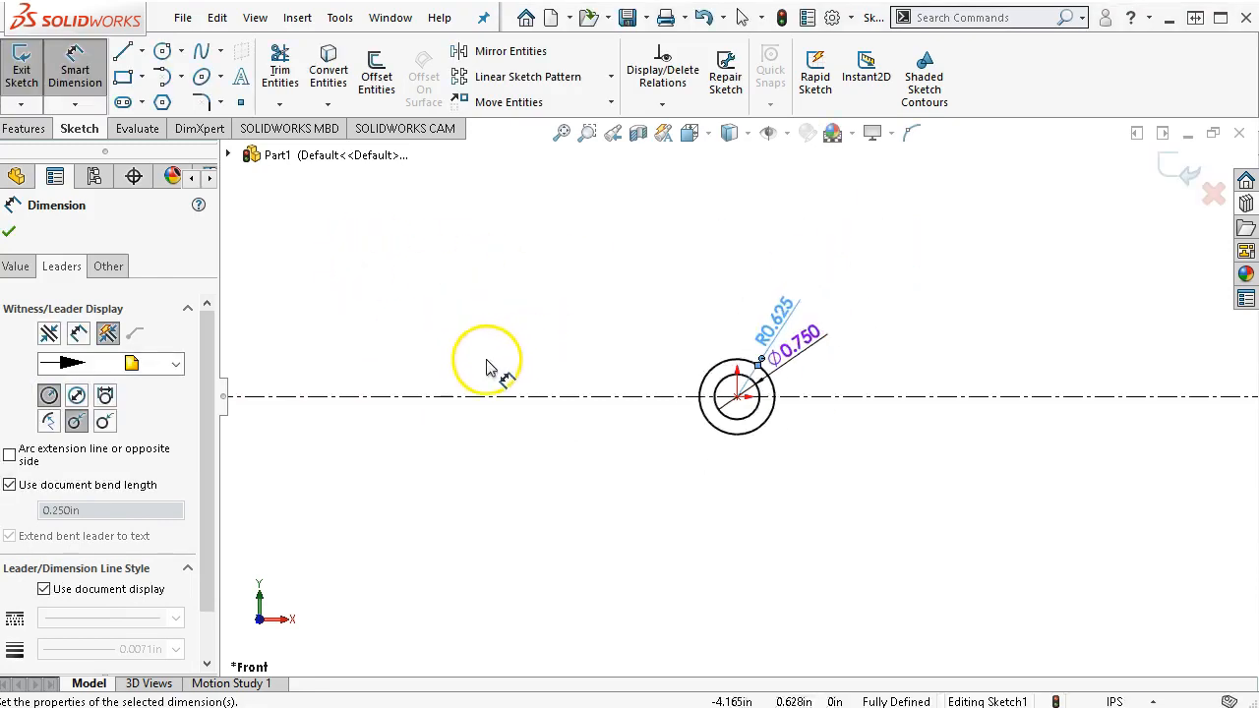
scroll(489, 366, down, 2)
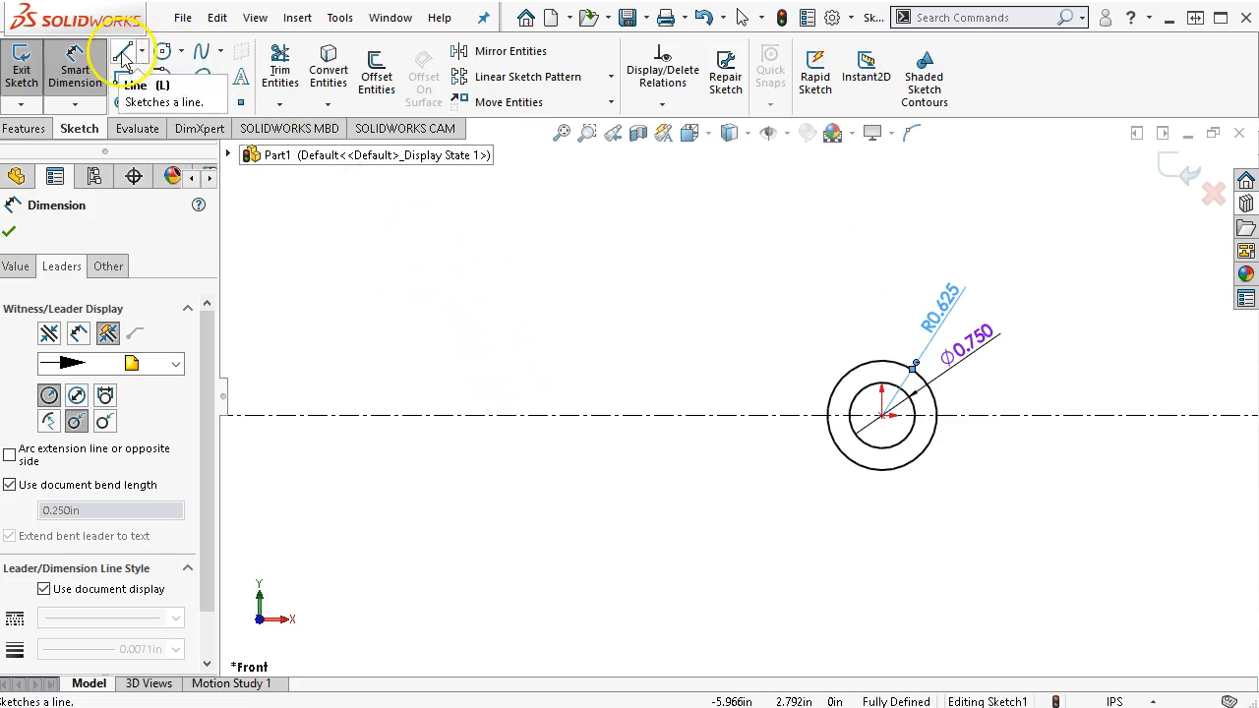
click(123, 57)
drag(309, 309, 462, 309)
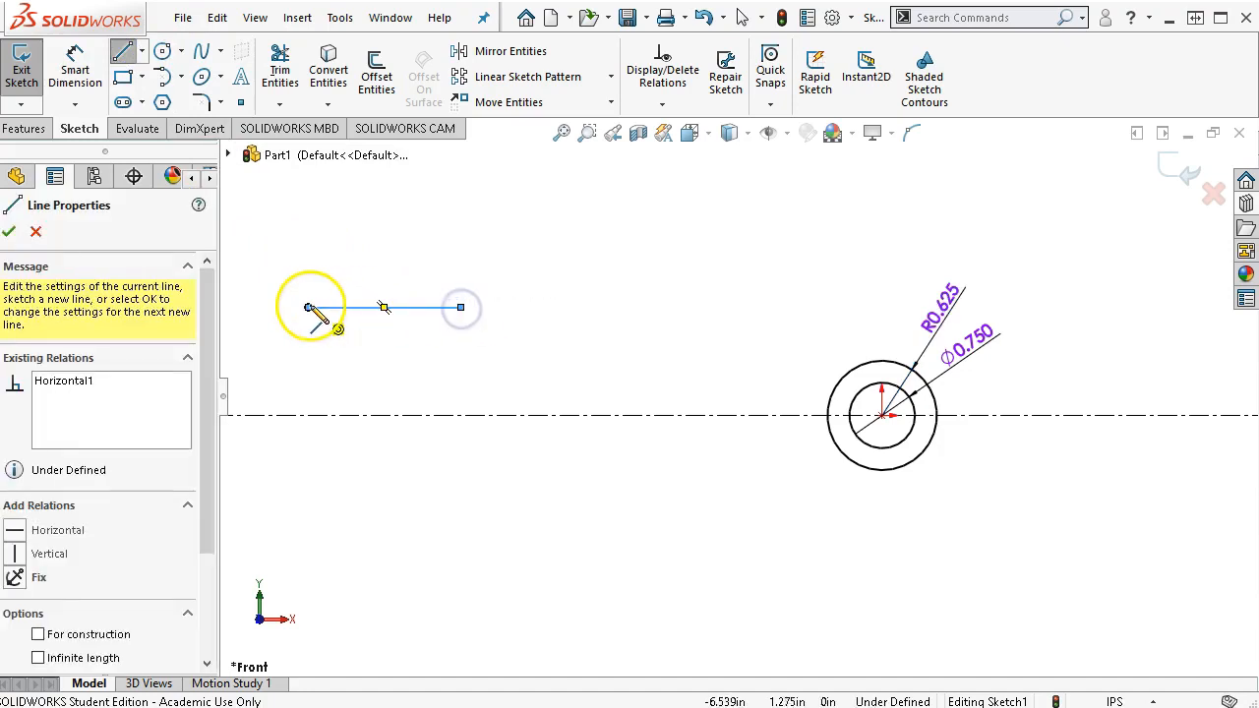
click(309, 307)
click(309, 263)
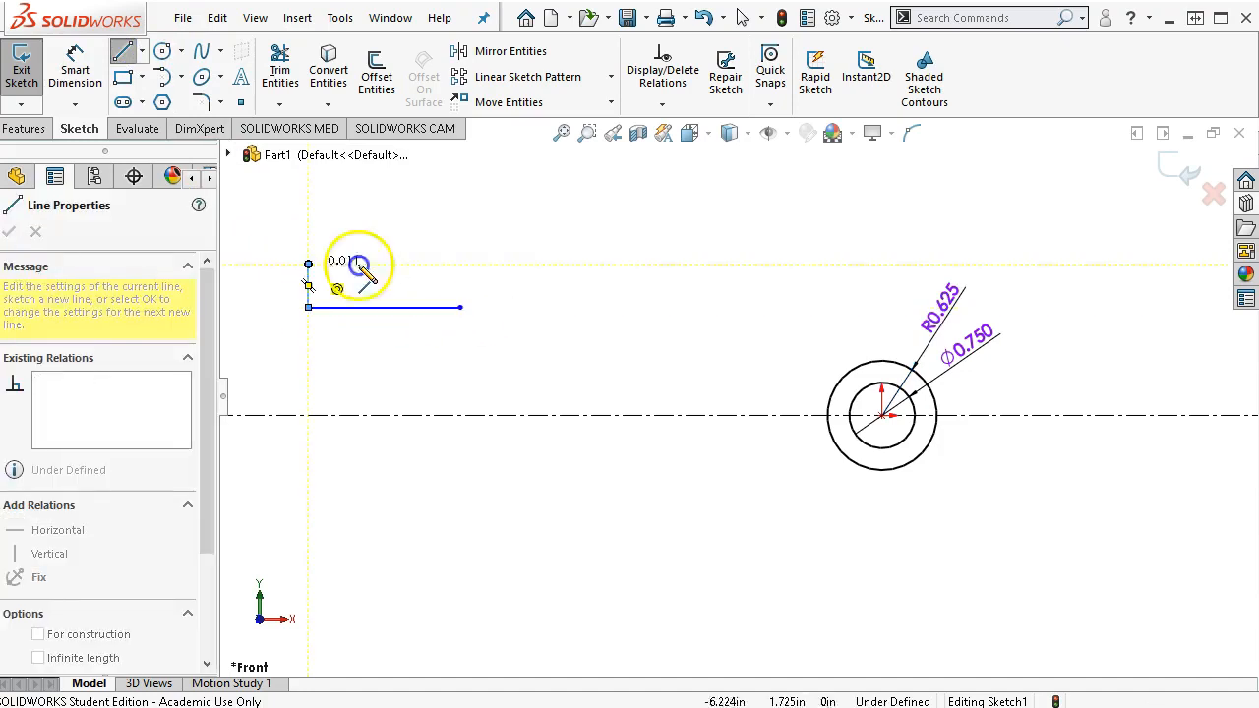
click(520, 265)
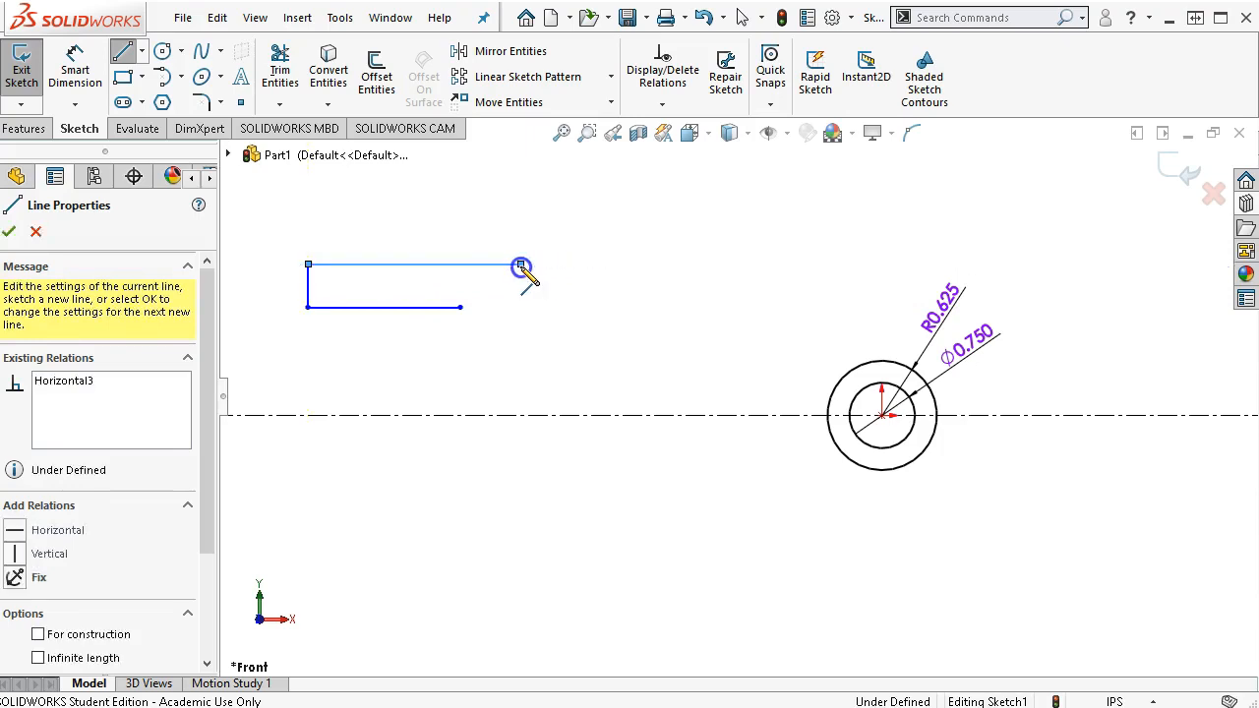
click(651, 376)
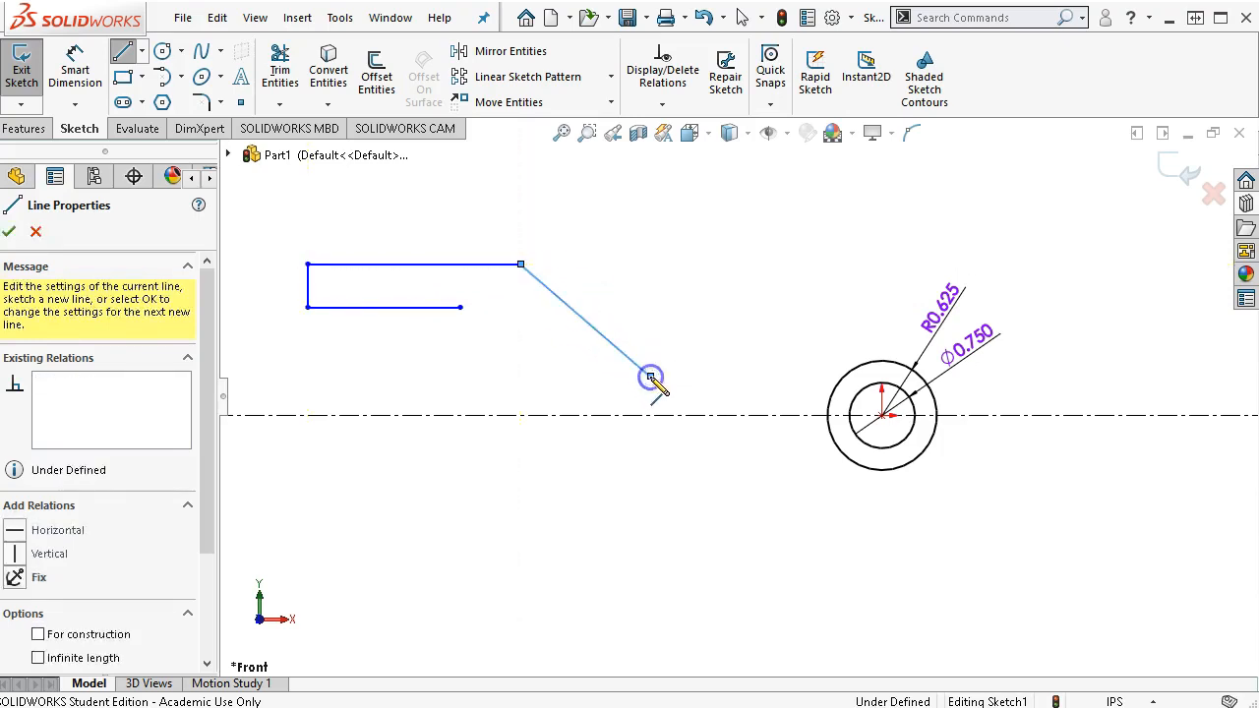
click(843, 376)
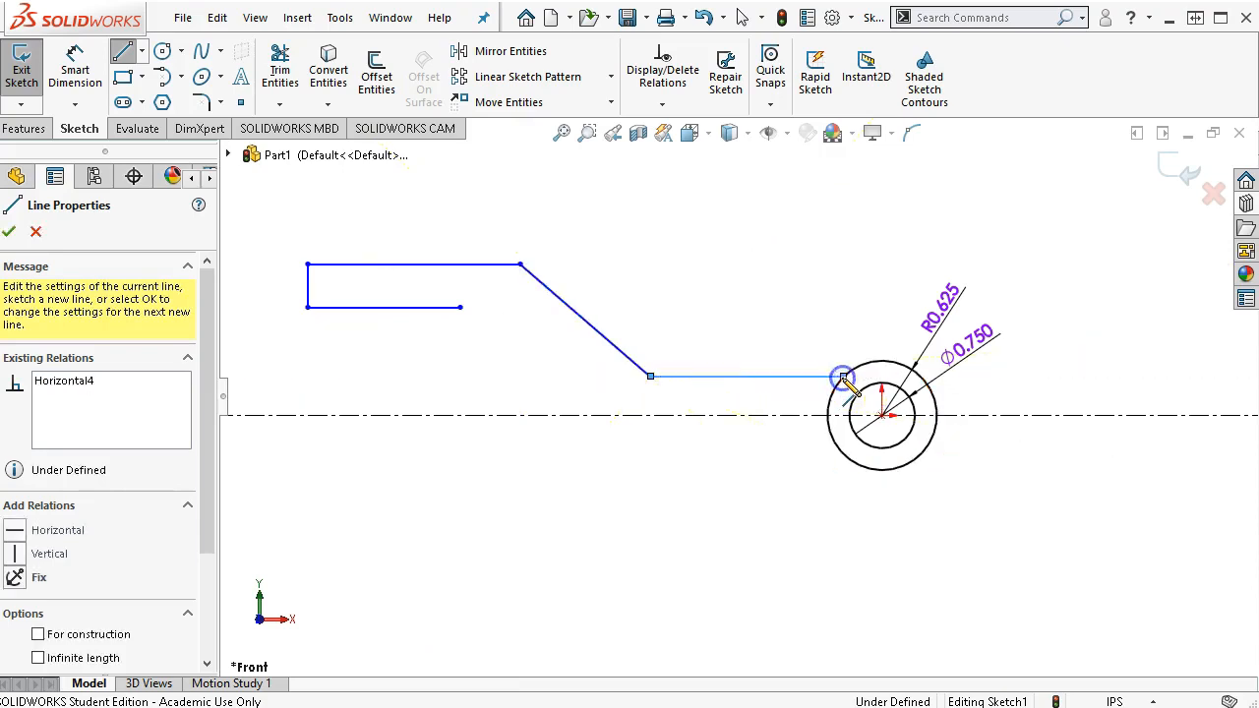
right_click(793, 263)
click(843, 267)
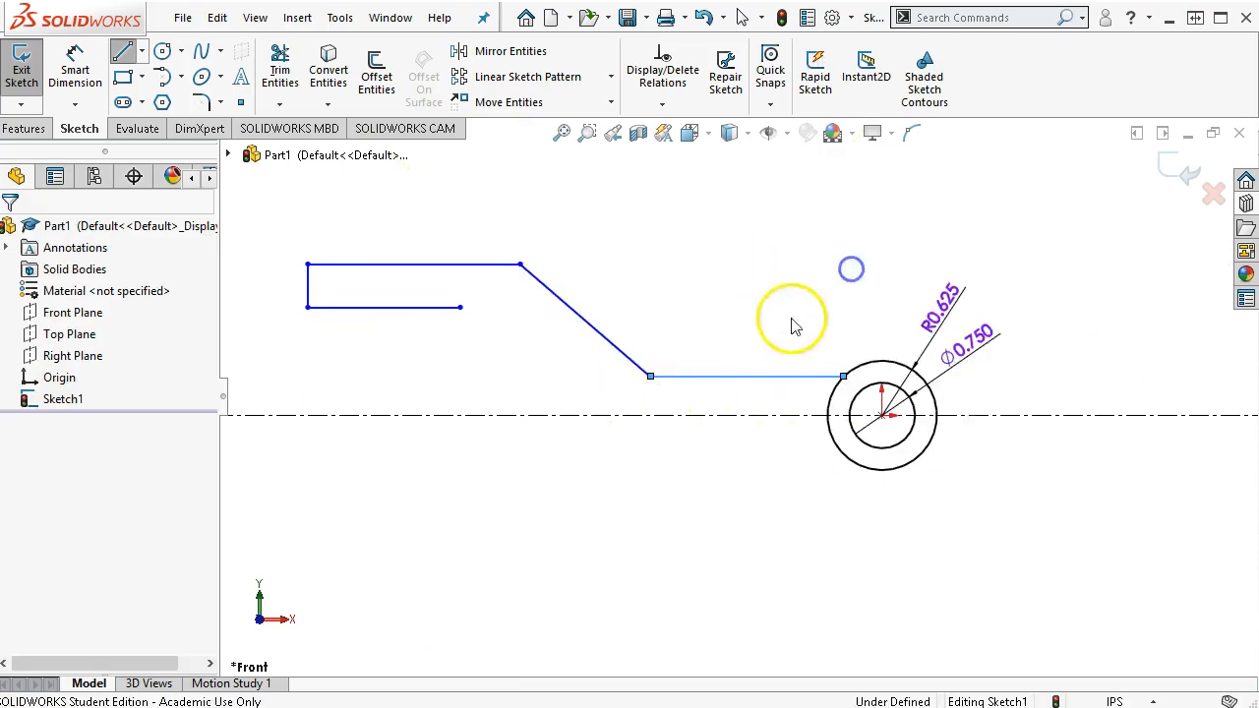
- Mirror the whole chain of five profile lines about the horizontal construction line, keeping the originals
right_click(751, 377)
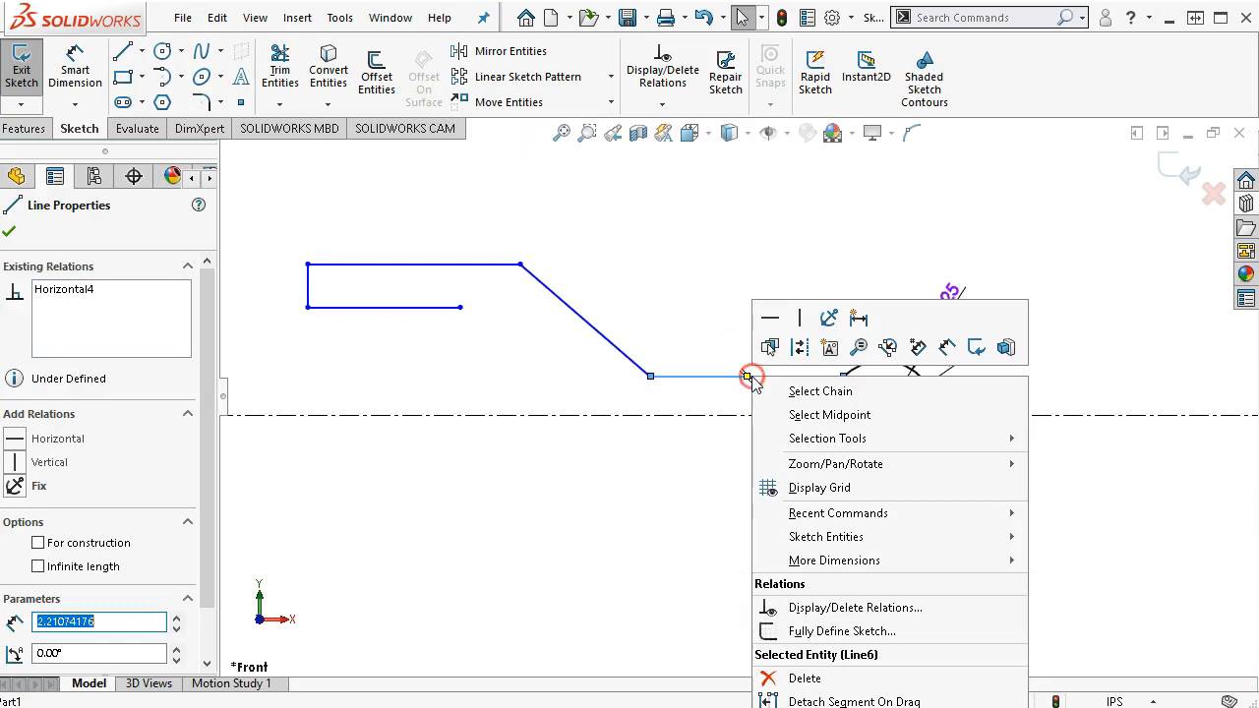
click(820, 392)
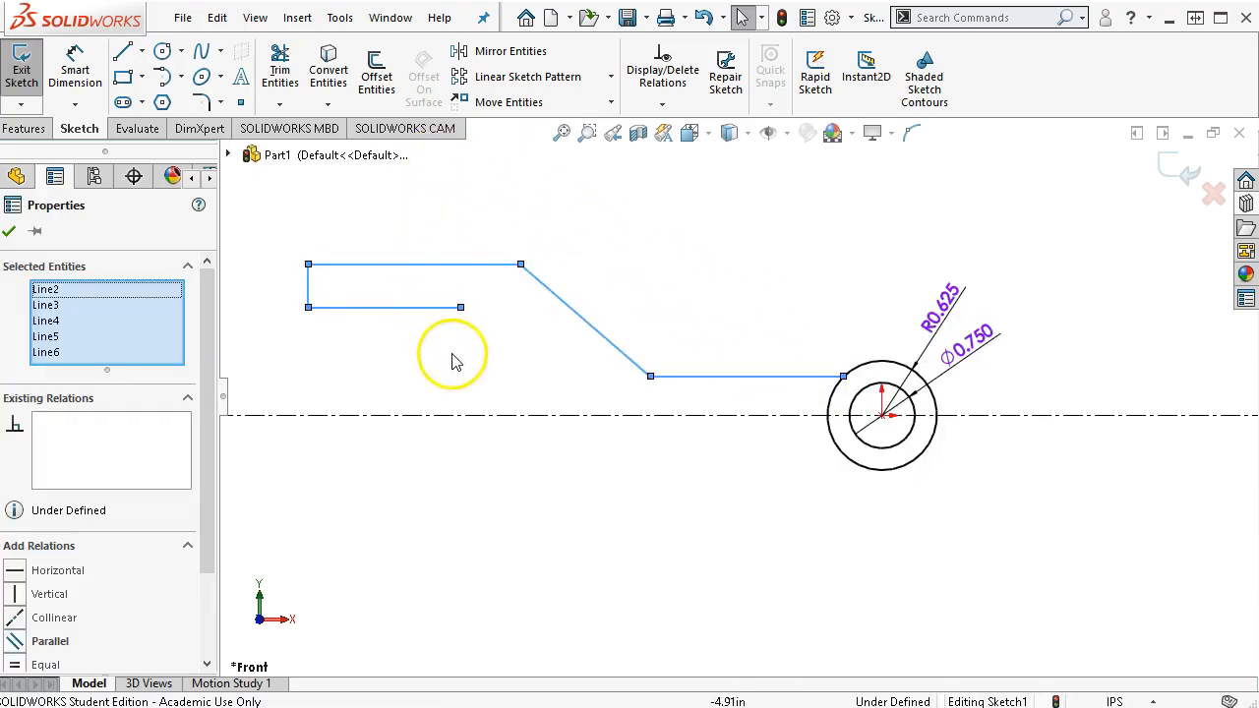
click(482, 57)
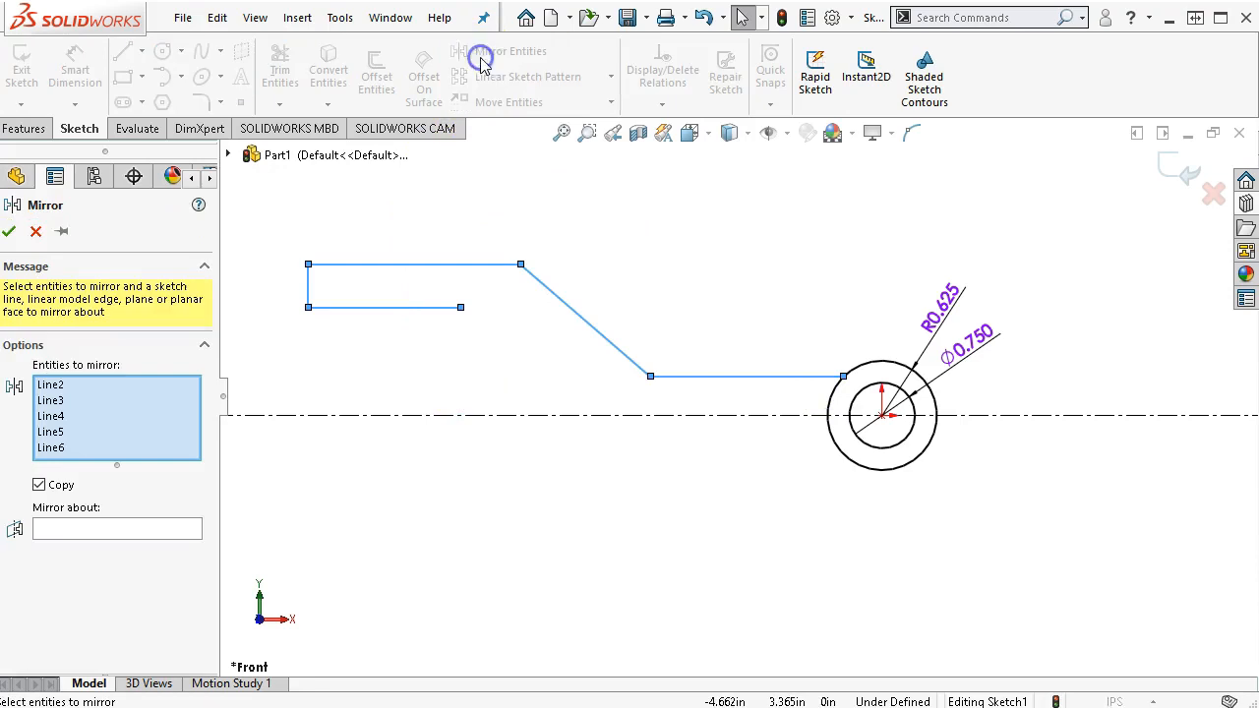
click(135, 526)
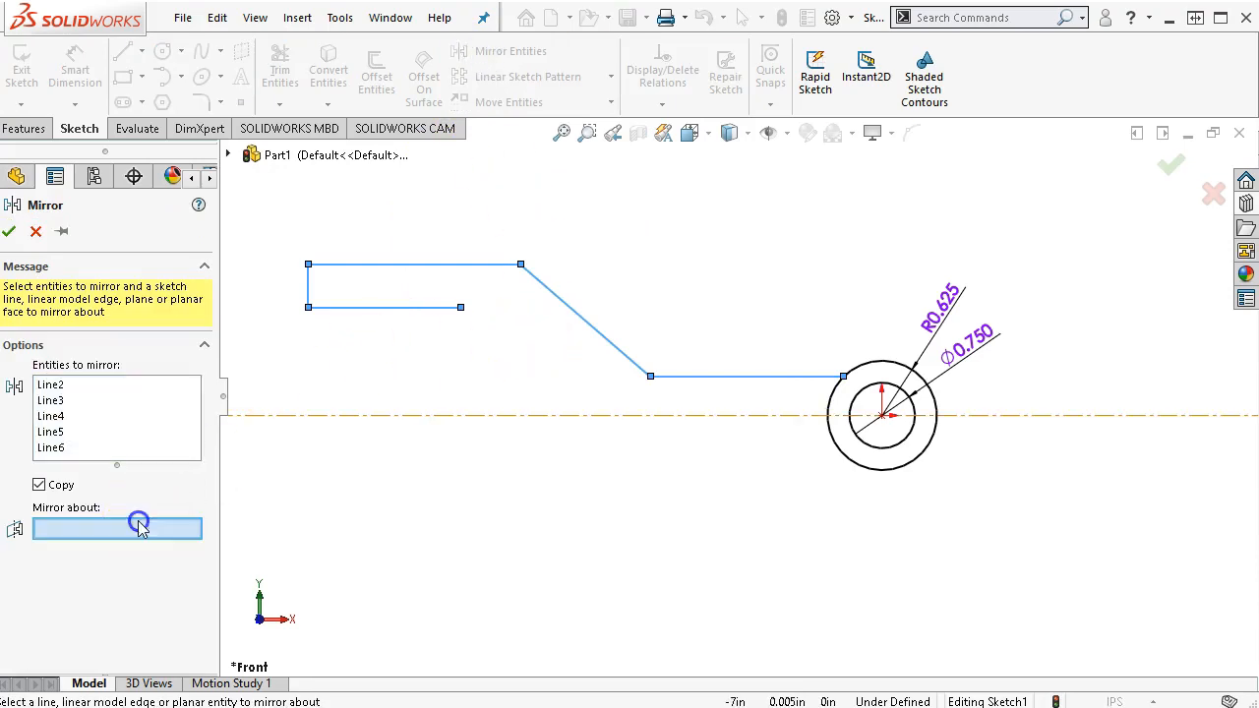
click(467, 417)
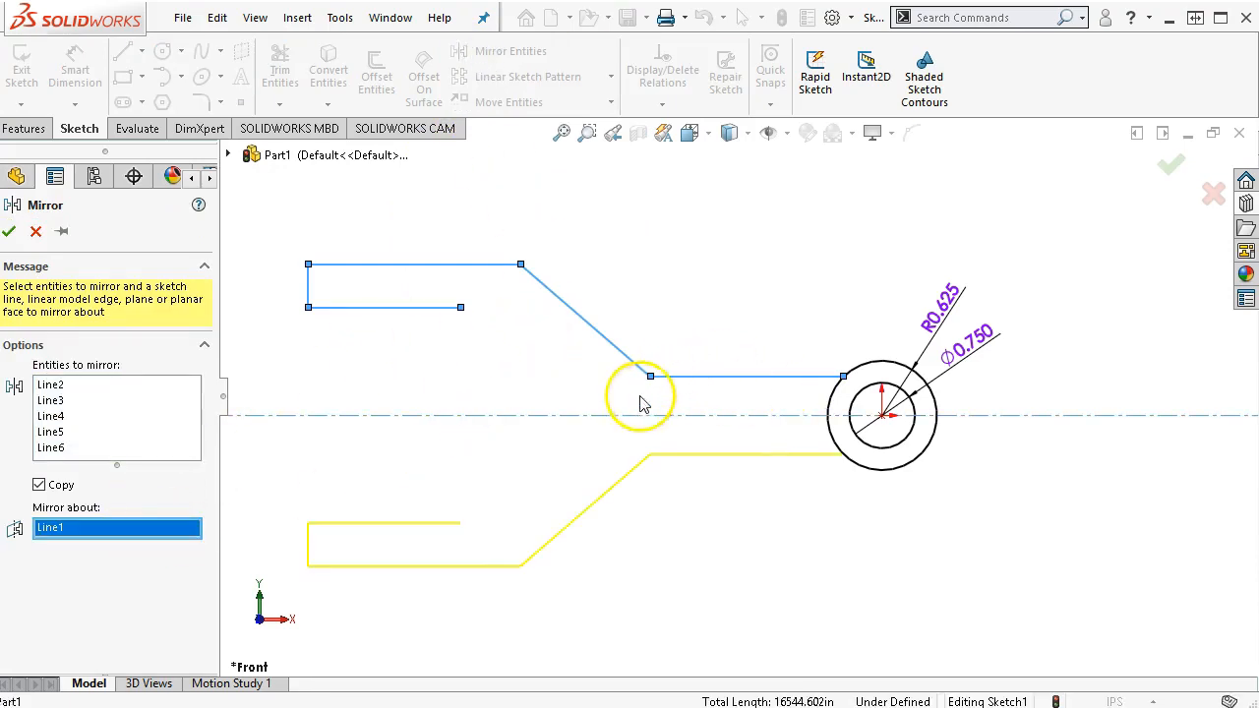
click(9, 232)
scroll(638, 436, down, 2)
scroll(637, 436, up, 2)
scroll(442, 388, up, 1)
scroll(442, 387, down, 1)
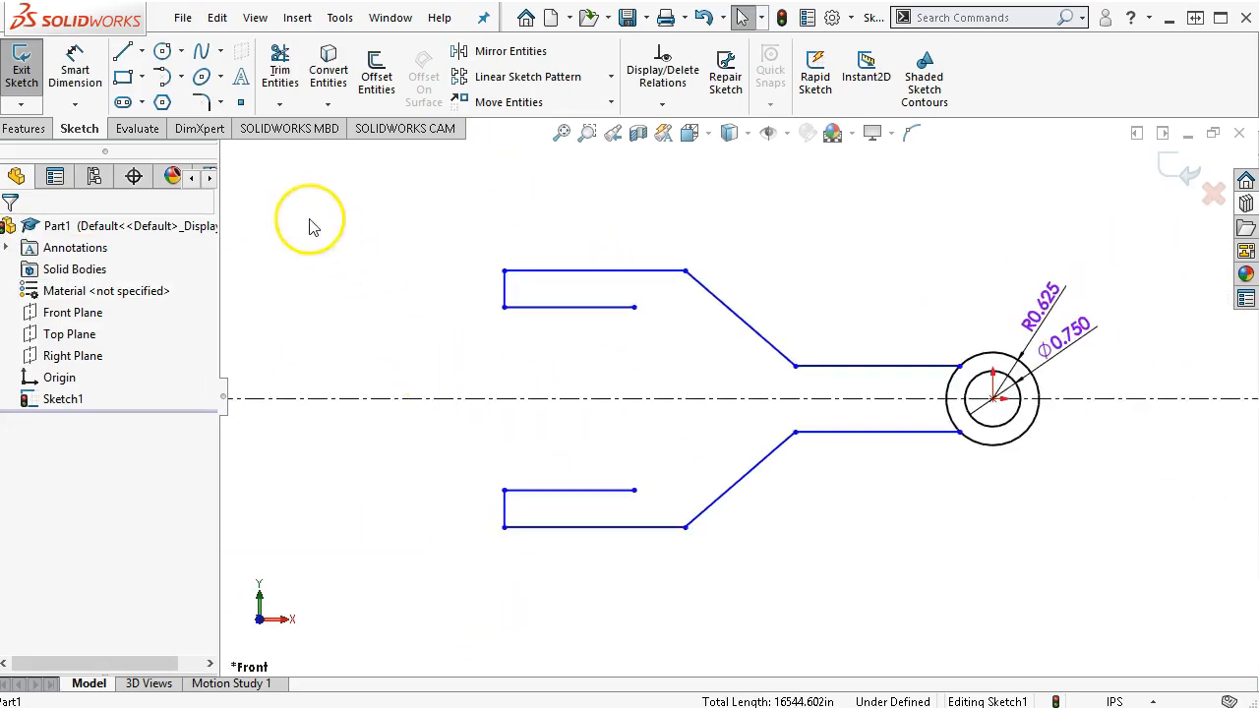
- Draw a tangent arc joining the open ends of the upper and lower inner horizontal fork lines
click(159, 79)
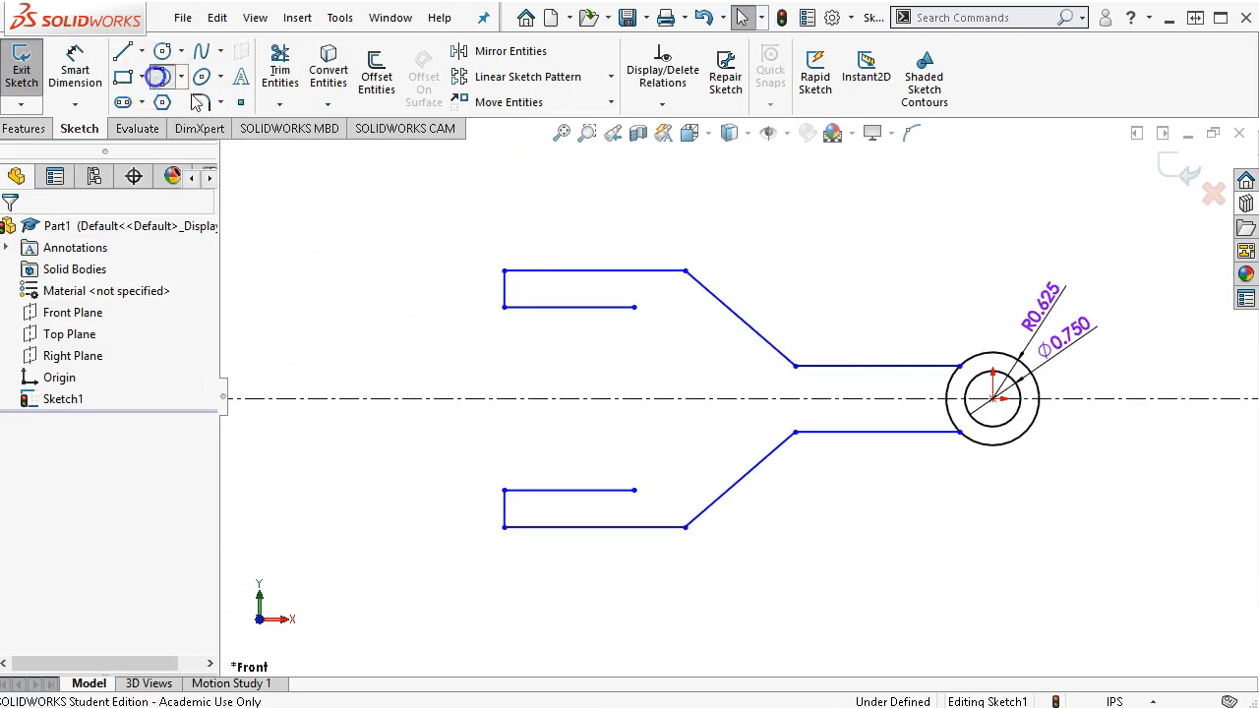
click(635, 307)
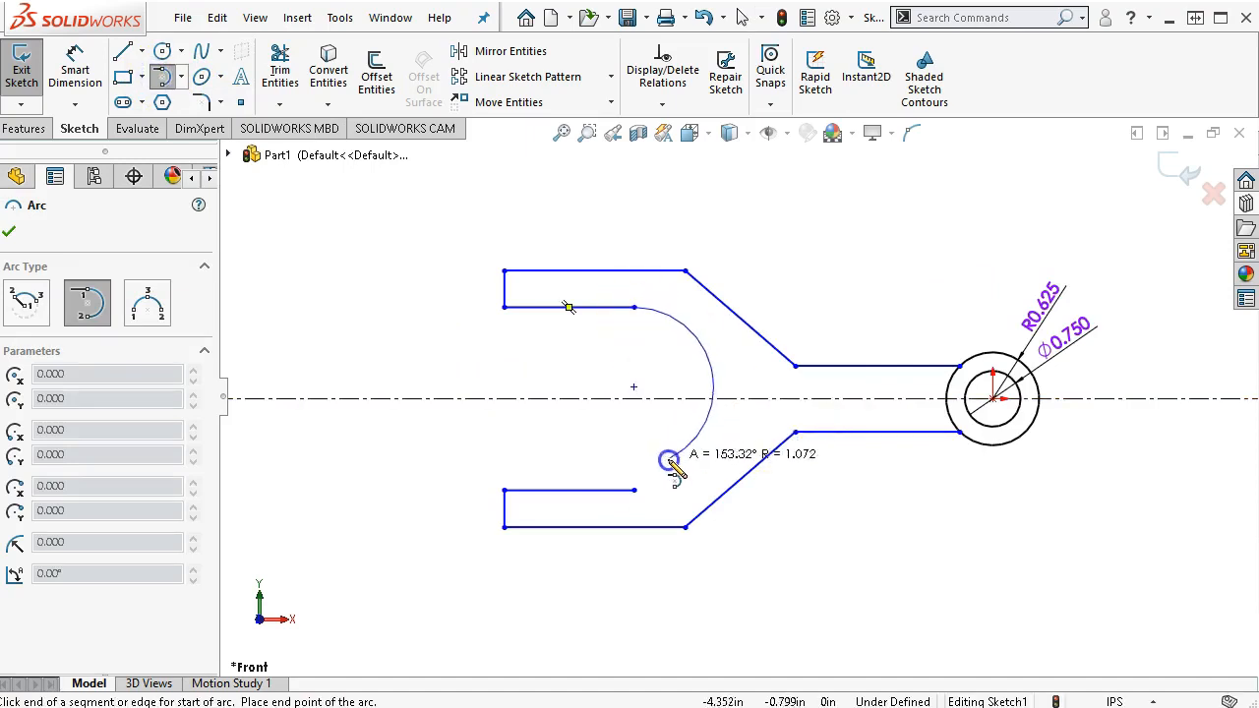
click(634, 490)
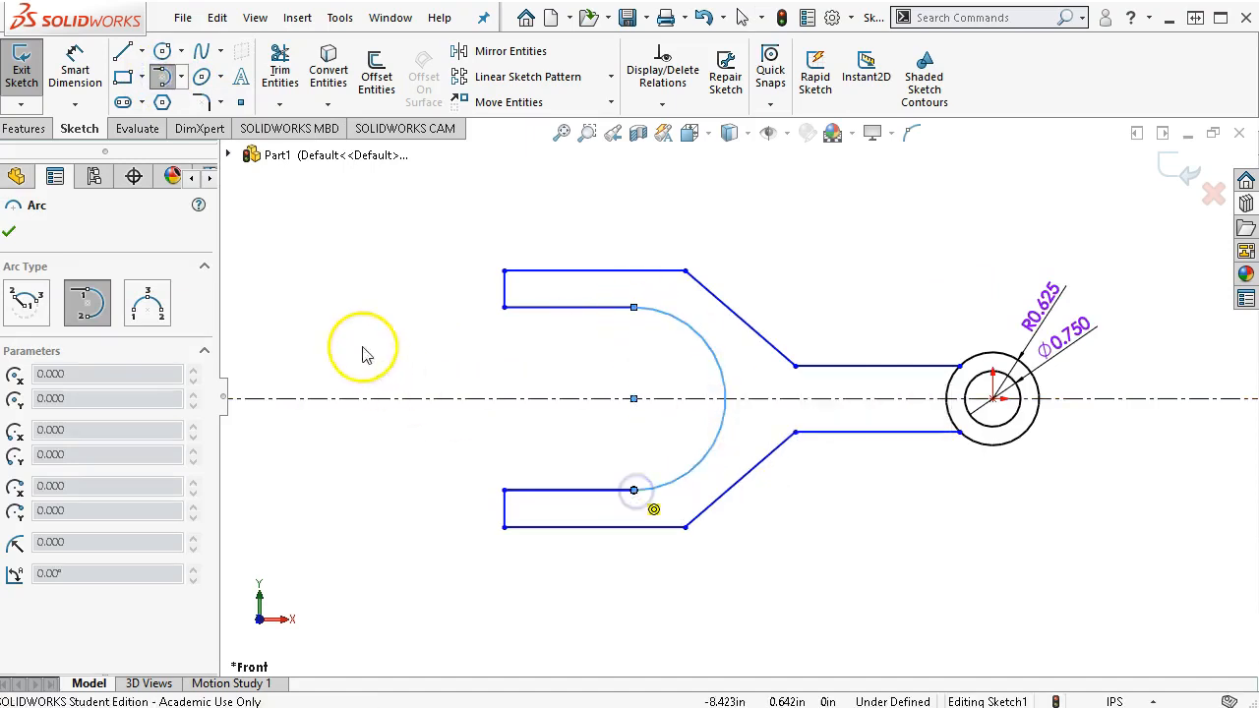
right_click(347, 307)
click(384, 316)
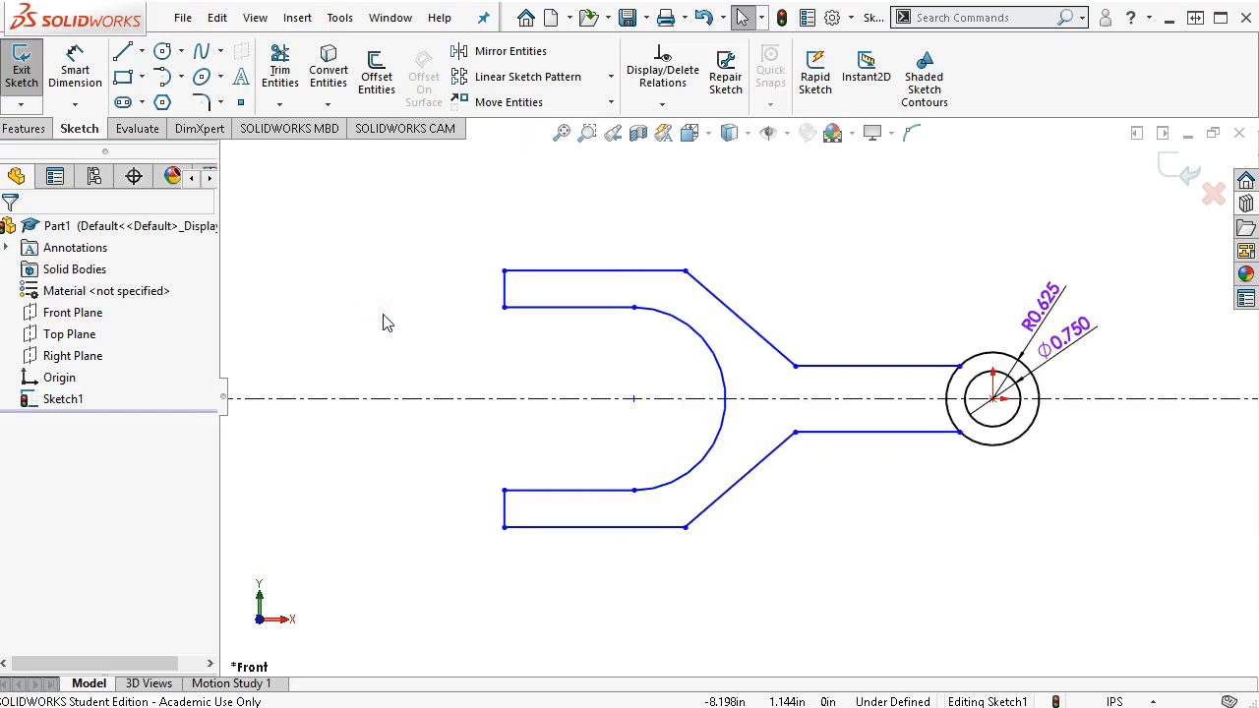
- Dimension the vertical distance between the fork's outermost horizontal lines and set it to 2.25 in
right_click(384, 315)
click(577, 264)
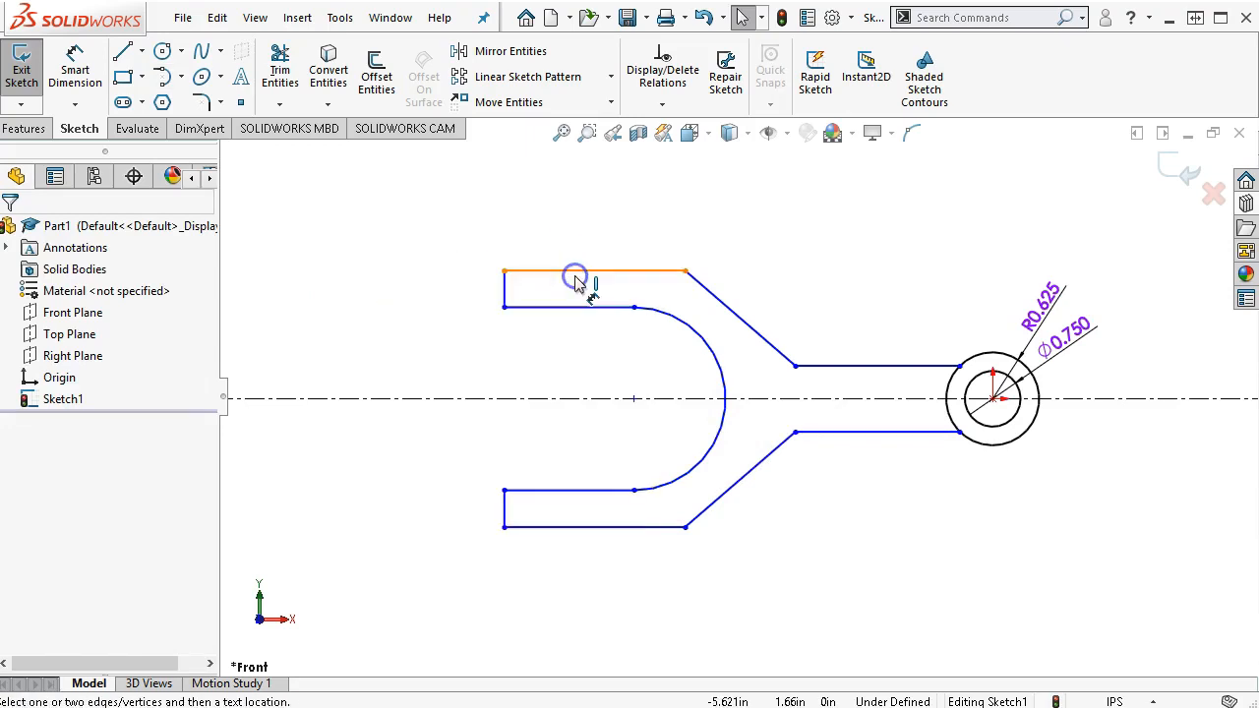
click(571, 270)
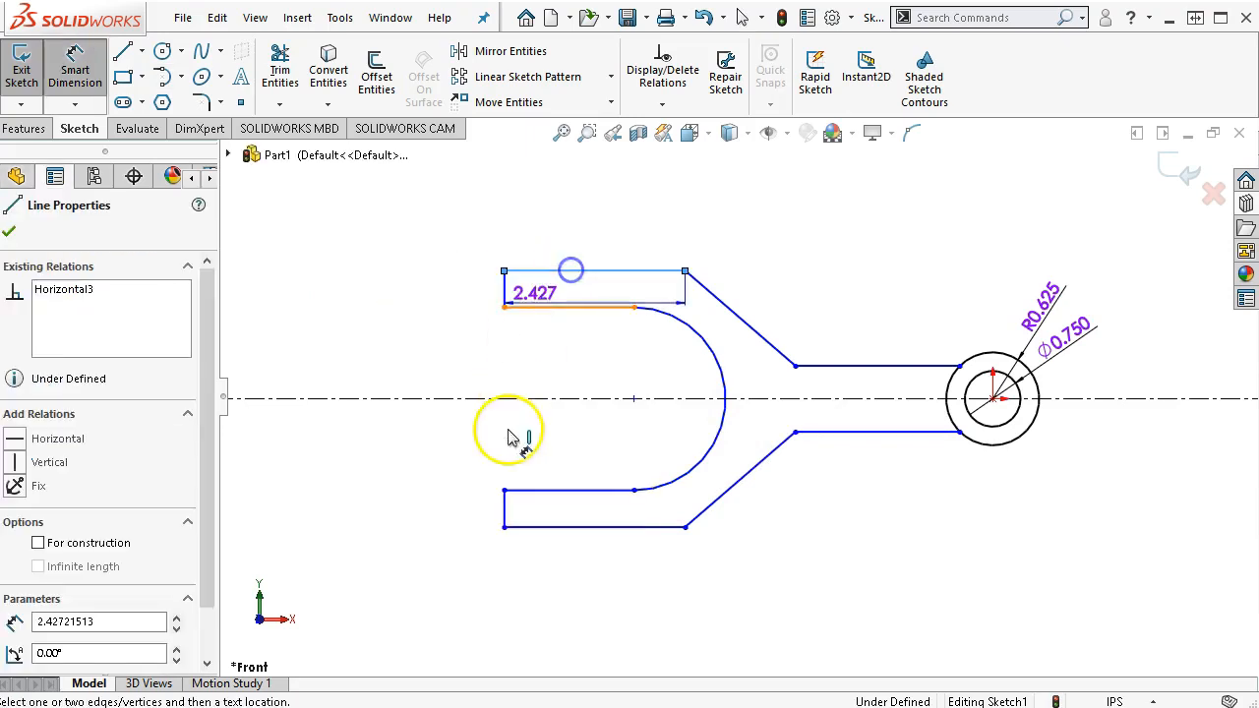
click(522, 530)
click(374, 492)
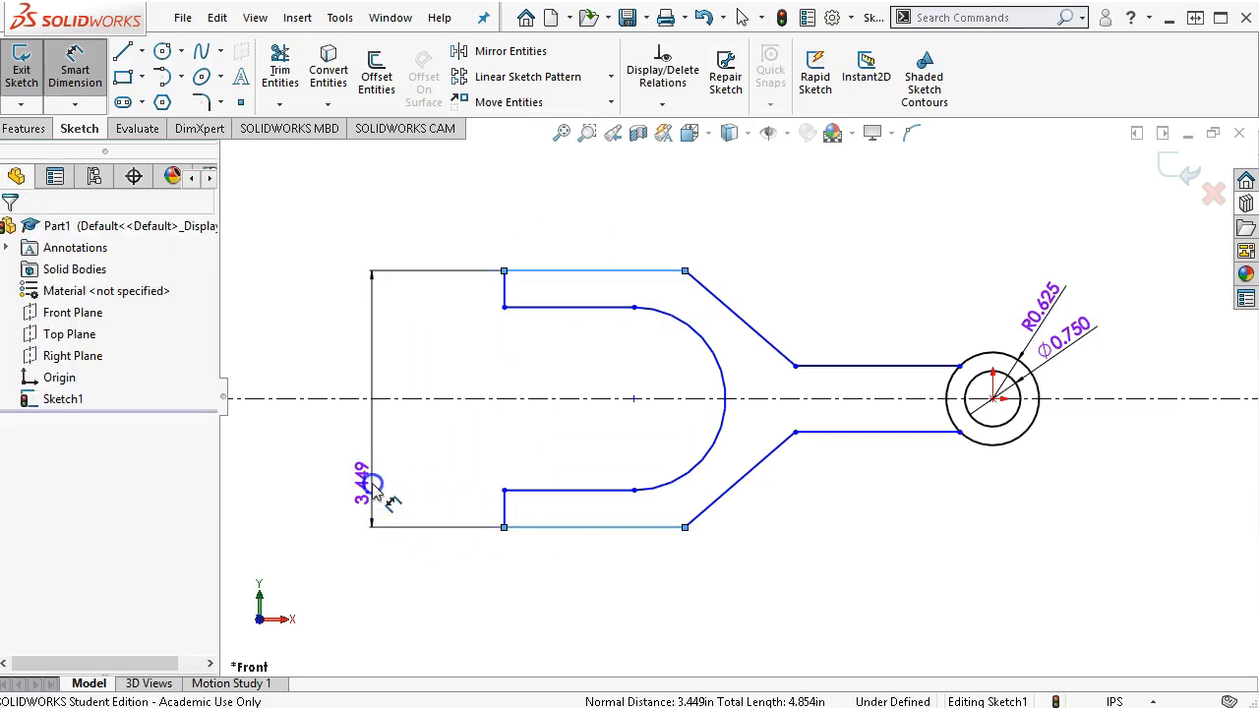
text(2.25)
key(Return)
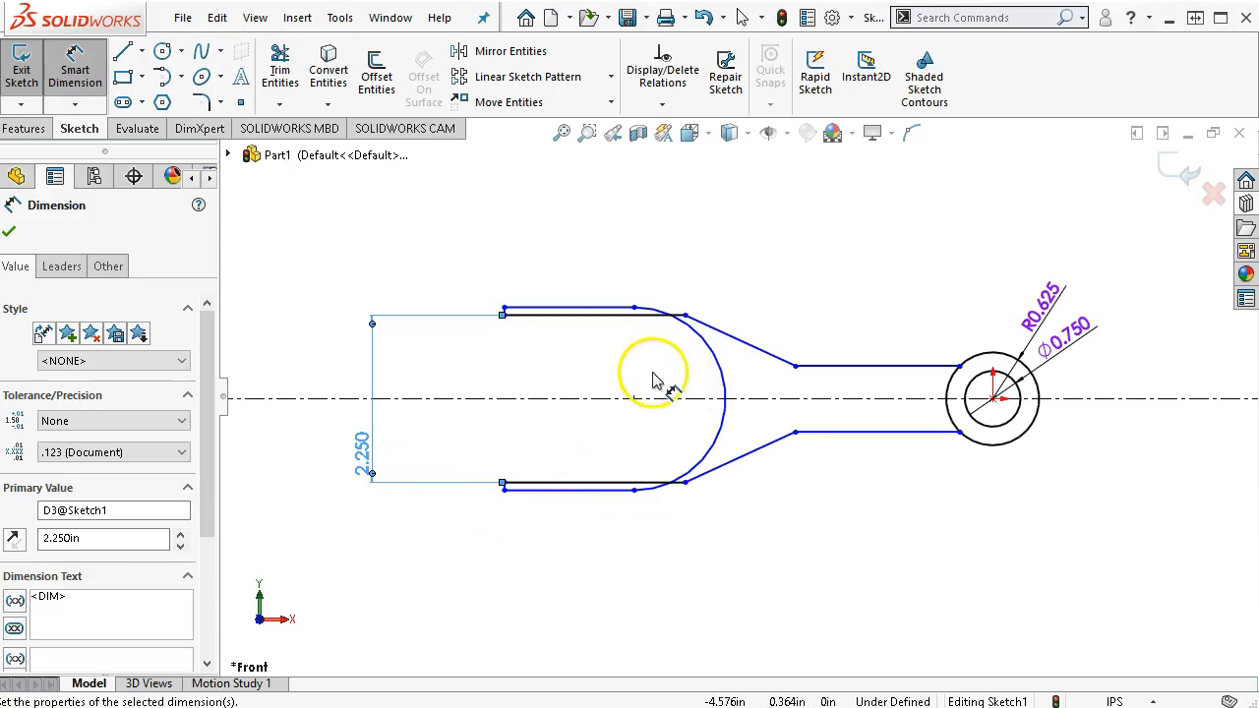
- Dimension the fork's inner tangent arc and set its radius to 0.75 in
click(733, 368)
click(777, 302)
text(.75)
key(Return)
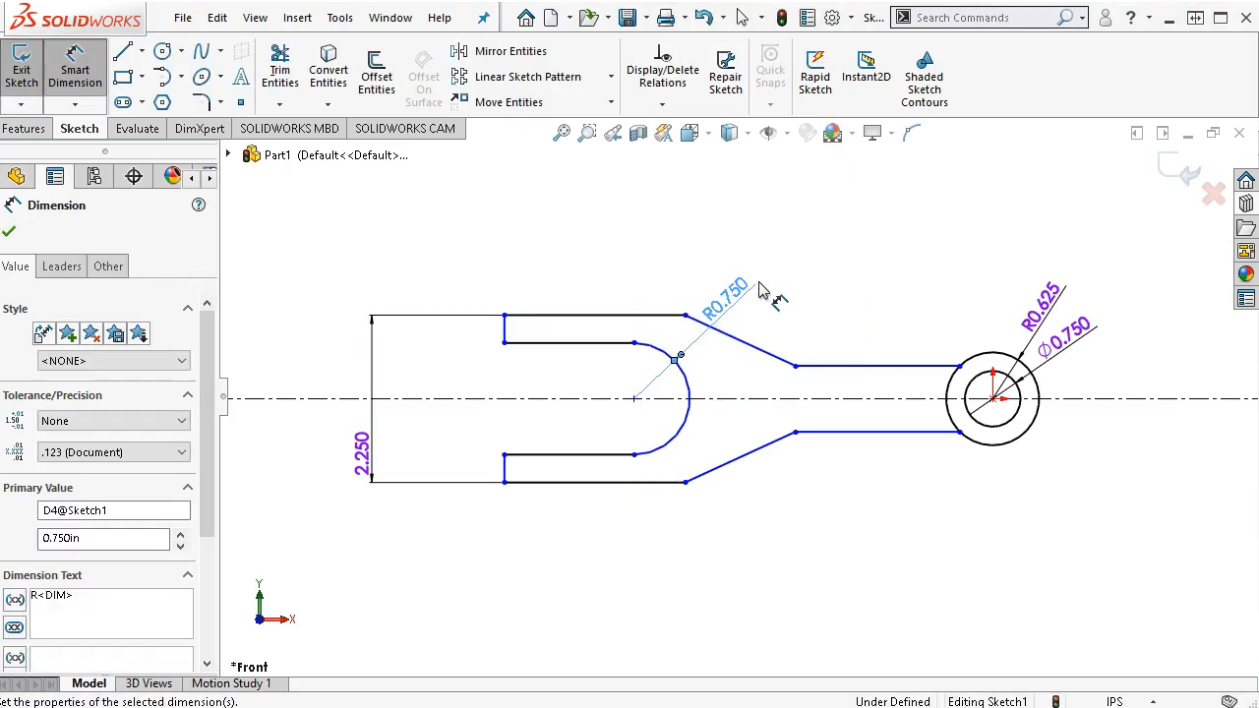
- Dimension the center distance between the fork arc and the outer circle and set it to 4 in
click(688, 374)
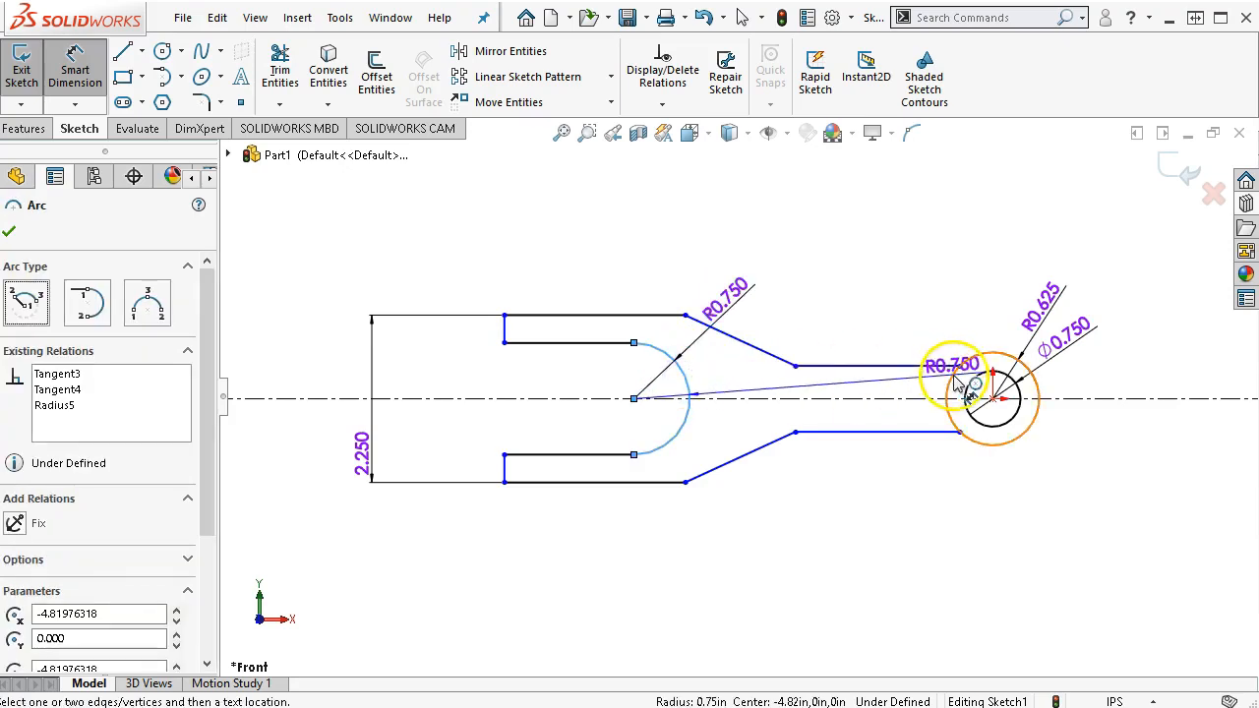
click(951, 381)
click(804, 189)
text(4)
key(Return)
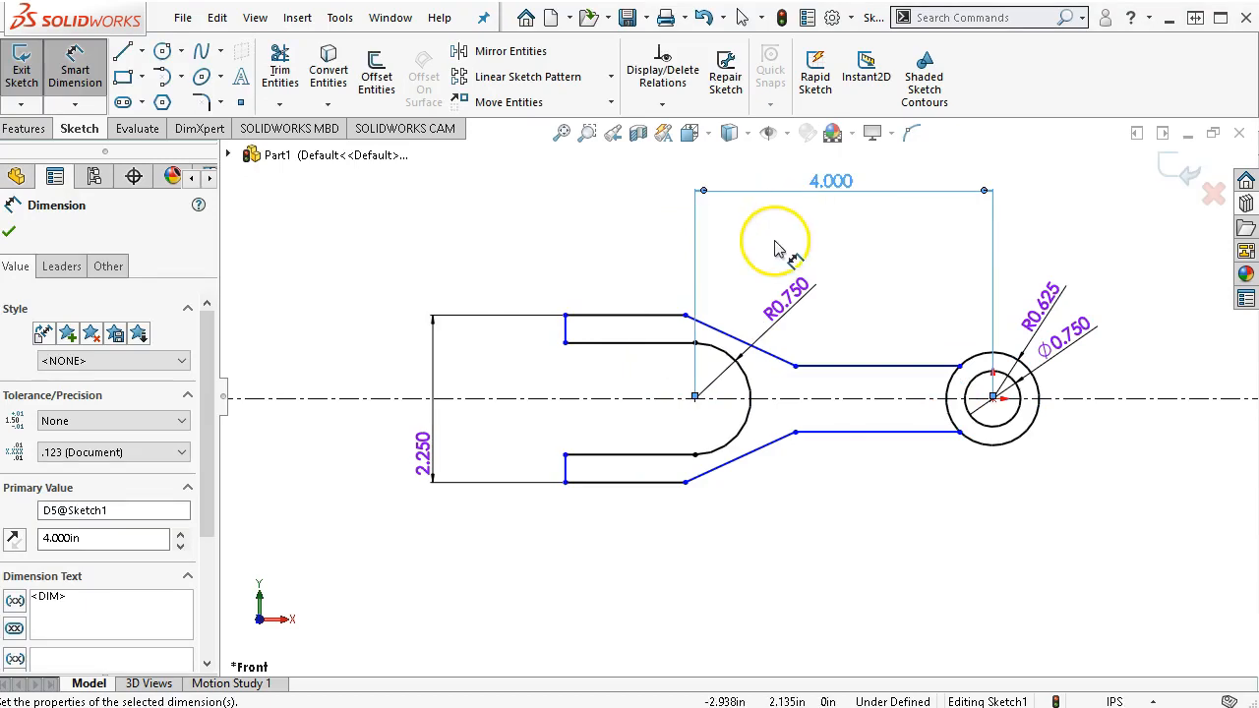
scroll(777, 248, down, 2)
right_click(776, 248)
click(829, 301)
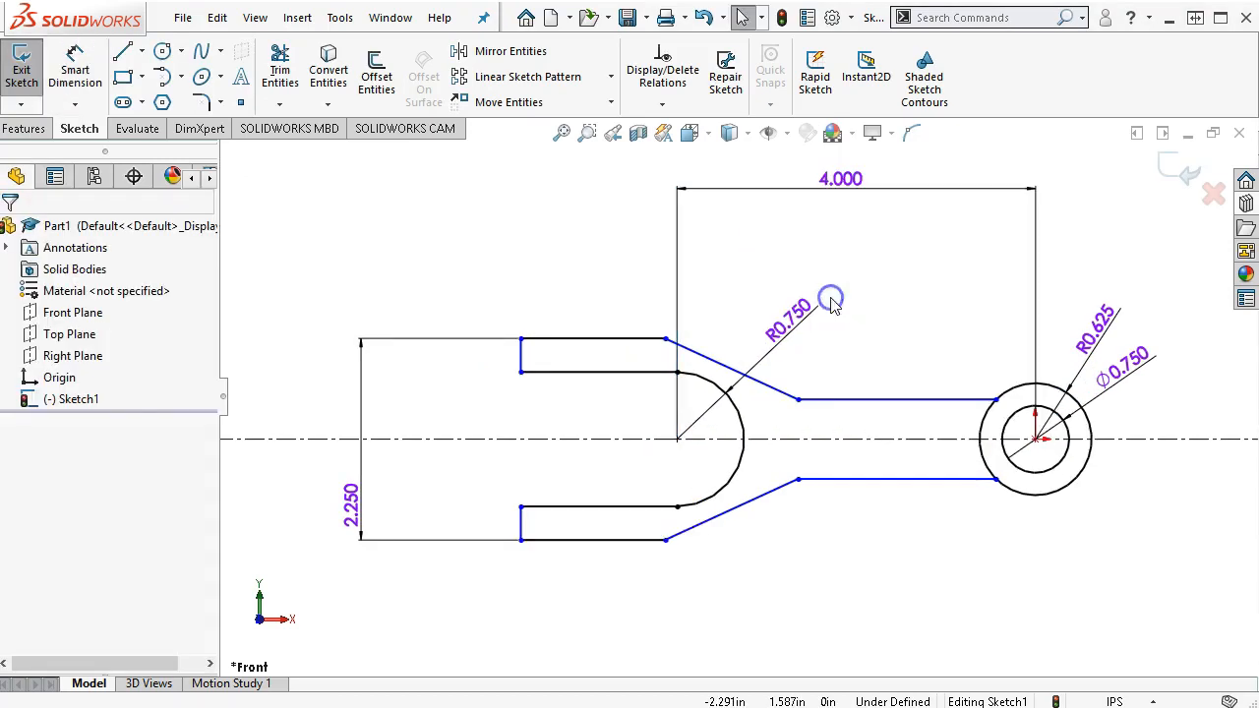
- Consult the exercise drawing in the browser and dimension the fork's vertical end line 1.125 in from the arc's center
mouse_move(1258, 207)
mouse_down()
mouse_move(618, 98)
mouse_move(463, 53)
mouse_up()
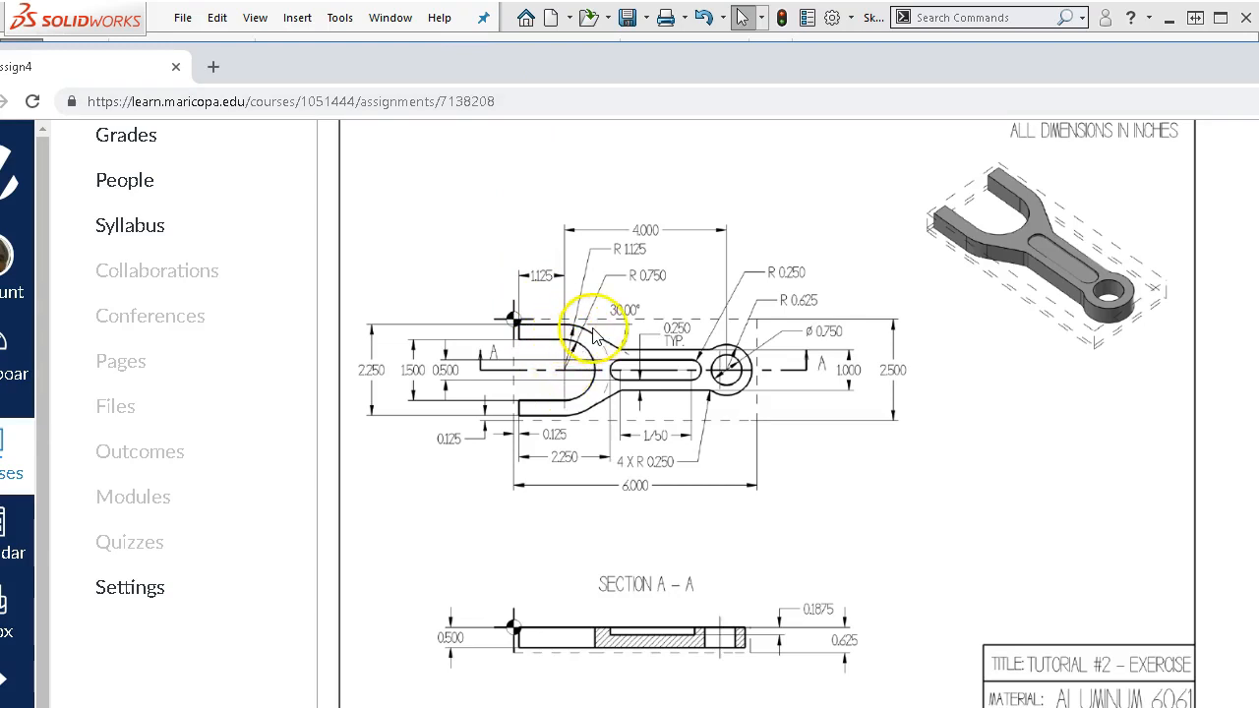
drag(620, 66, 1080, 187)
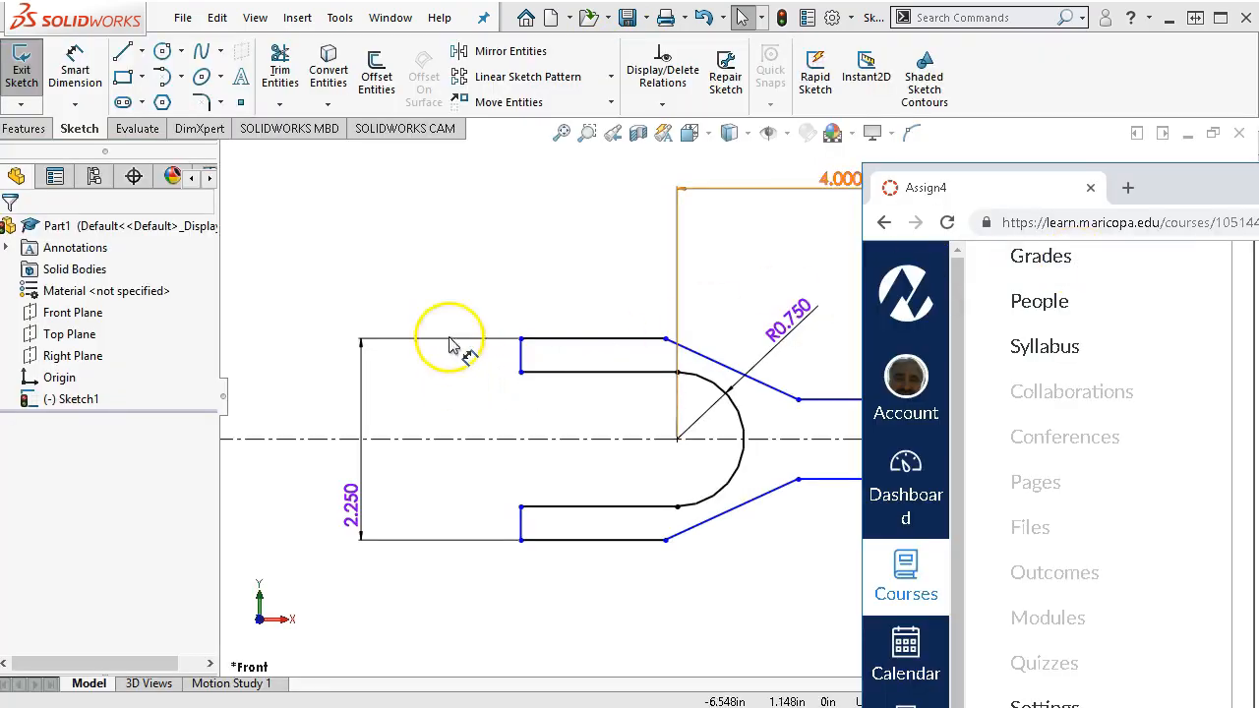
click(450, 284)
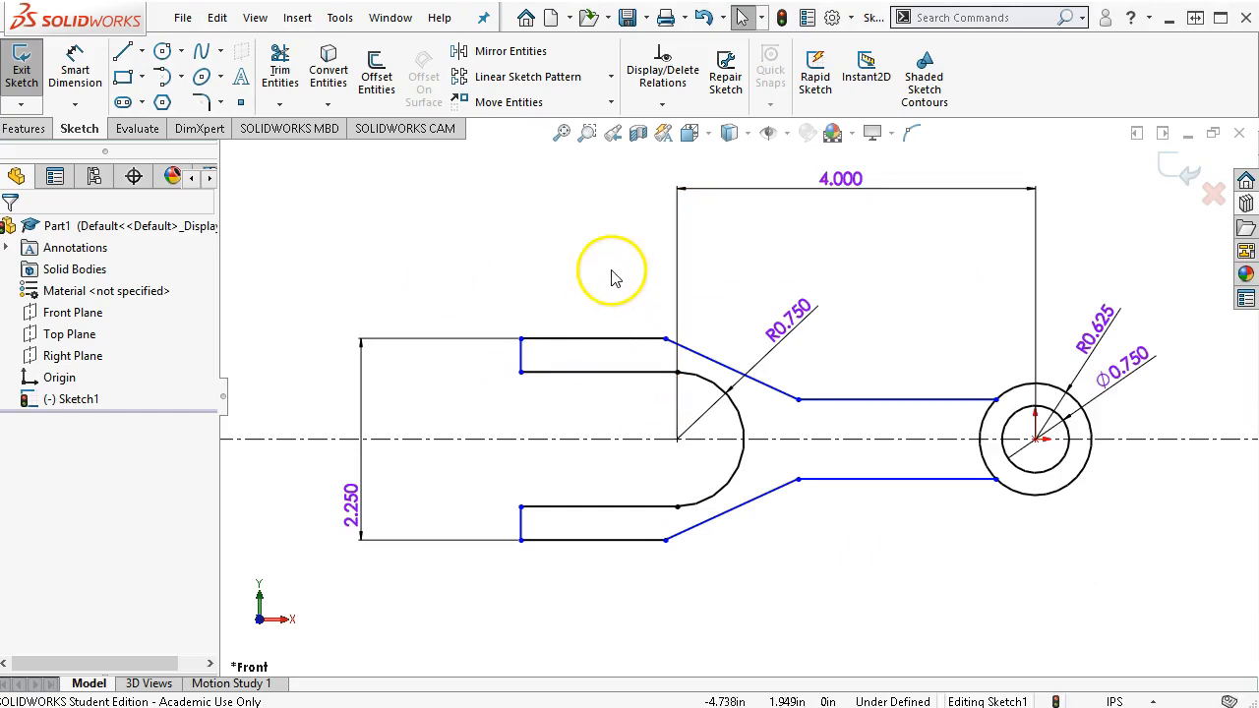
right_click(612, 228)
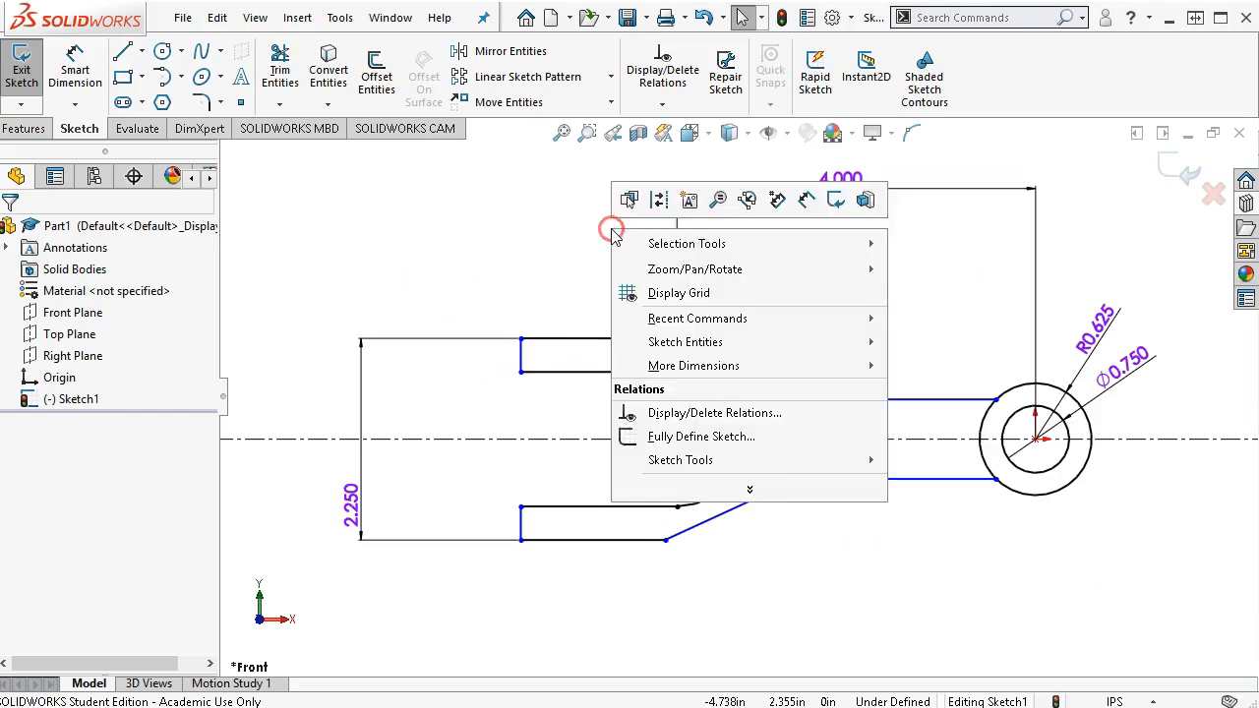
click(807, 199)
click(721, 389)
click(521, 356)
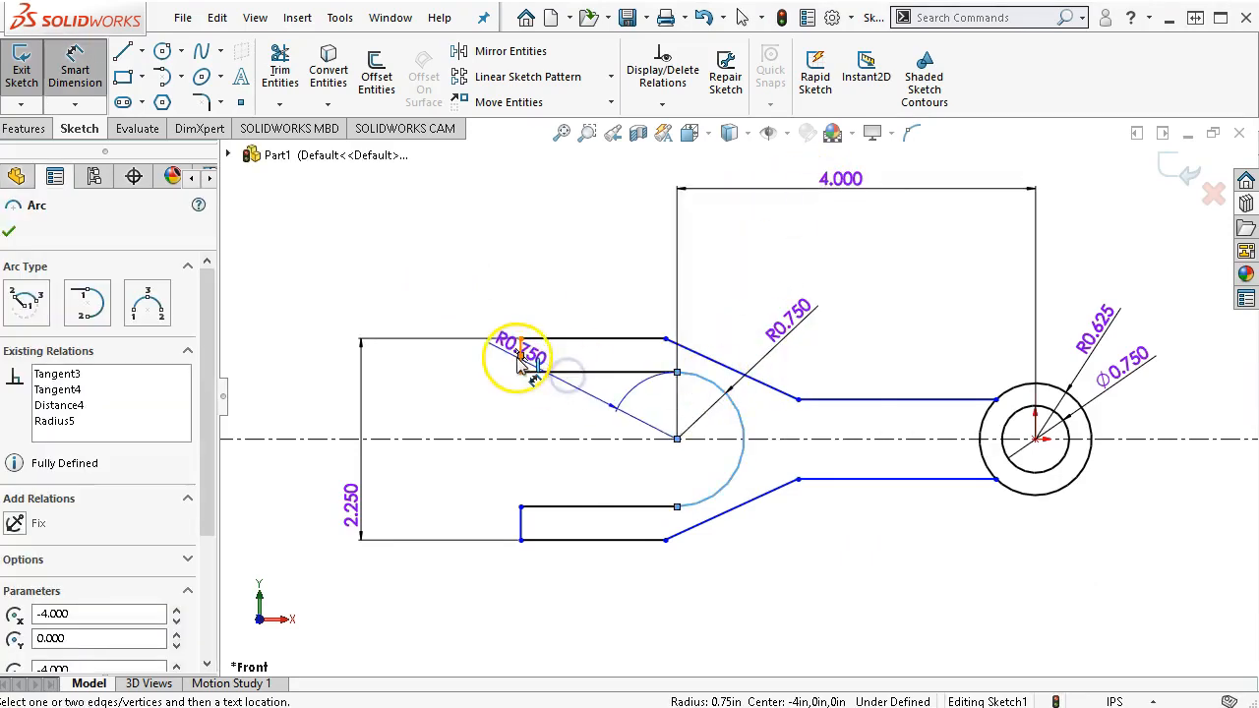
click(528, 303)
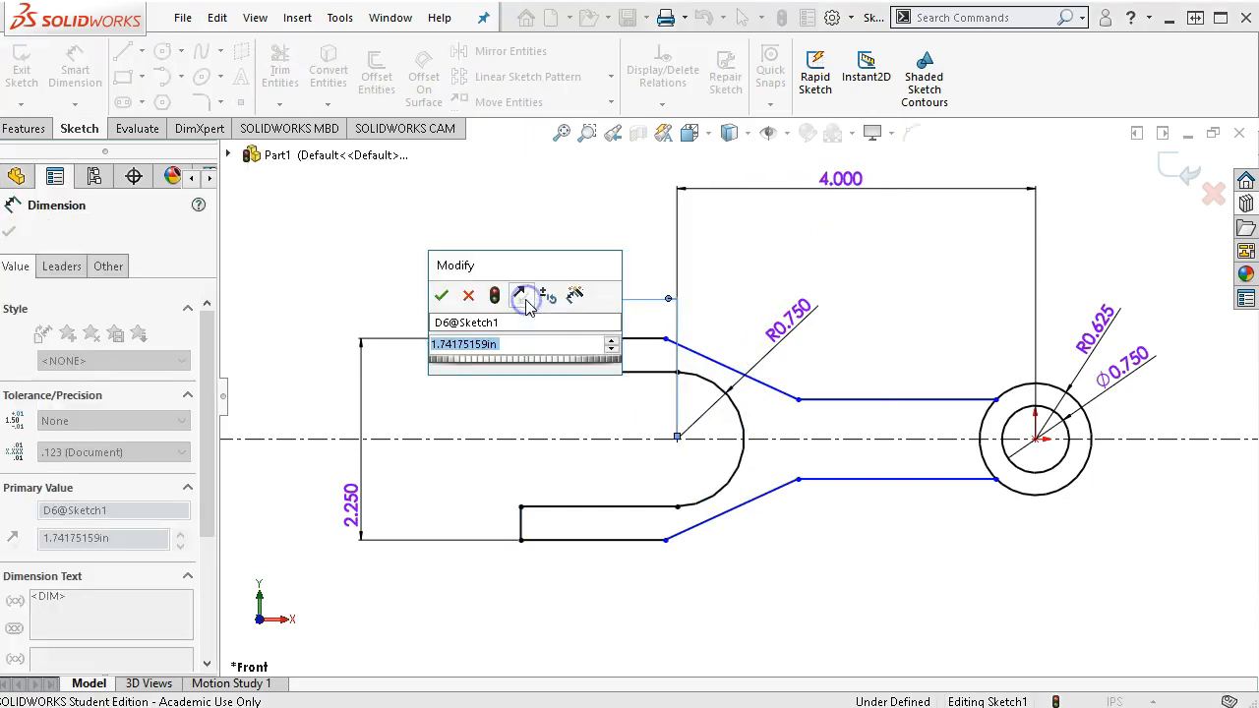
text(1.125)
key(Return)
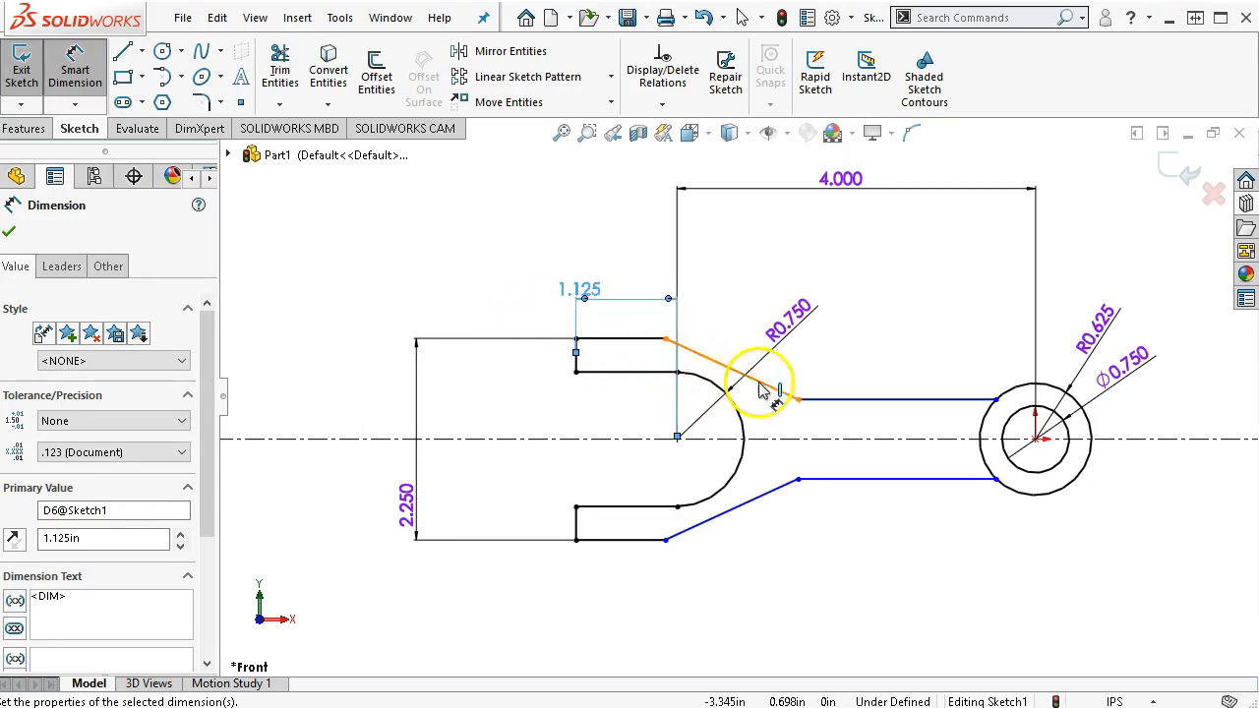
- Dimension the acute angle between the upper diagonal and the adjoining horizontal neck line and set it to 30°
click(835, 399)
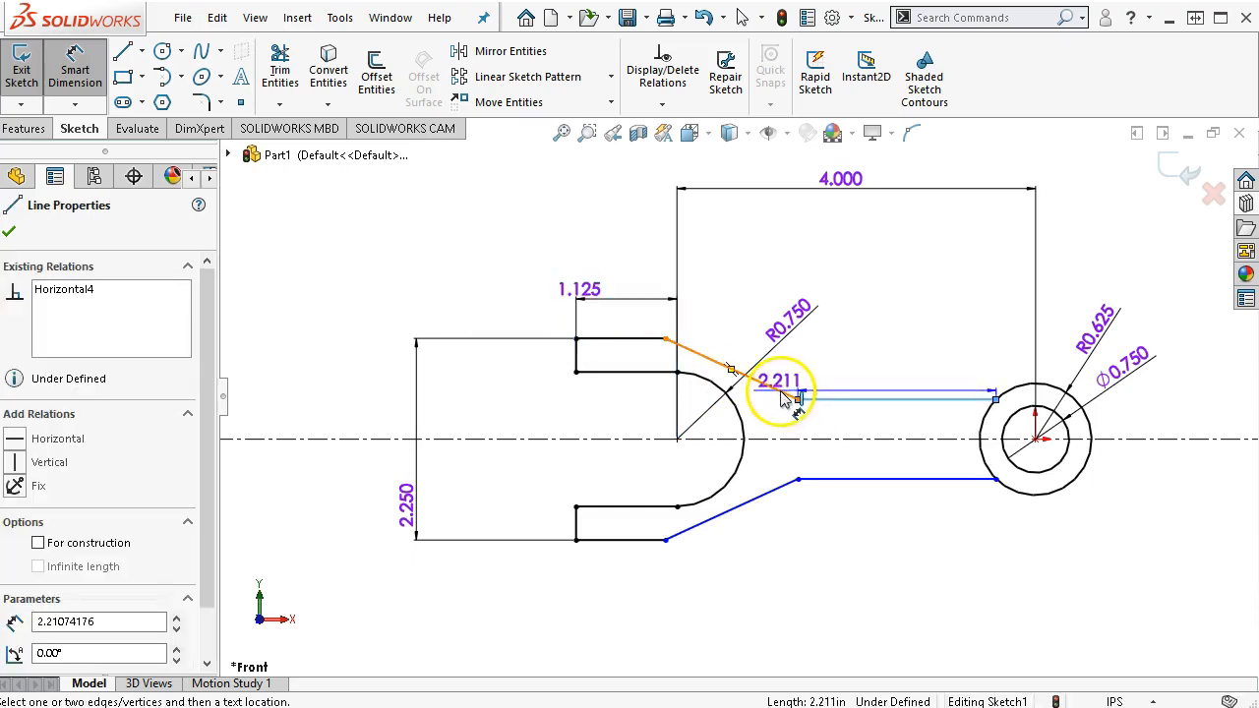
click(785, 396)
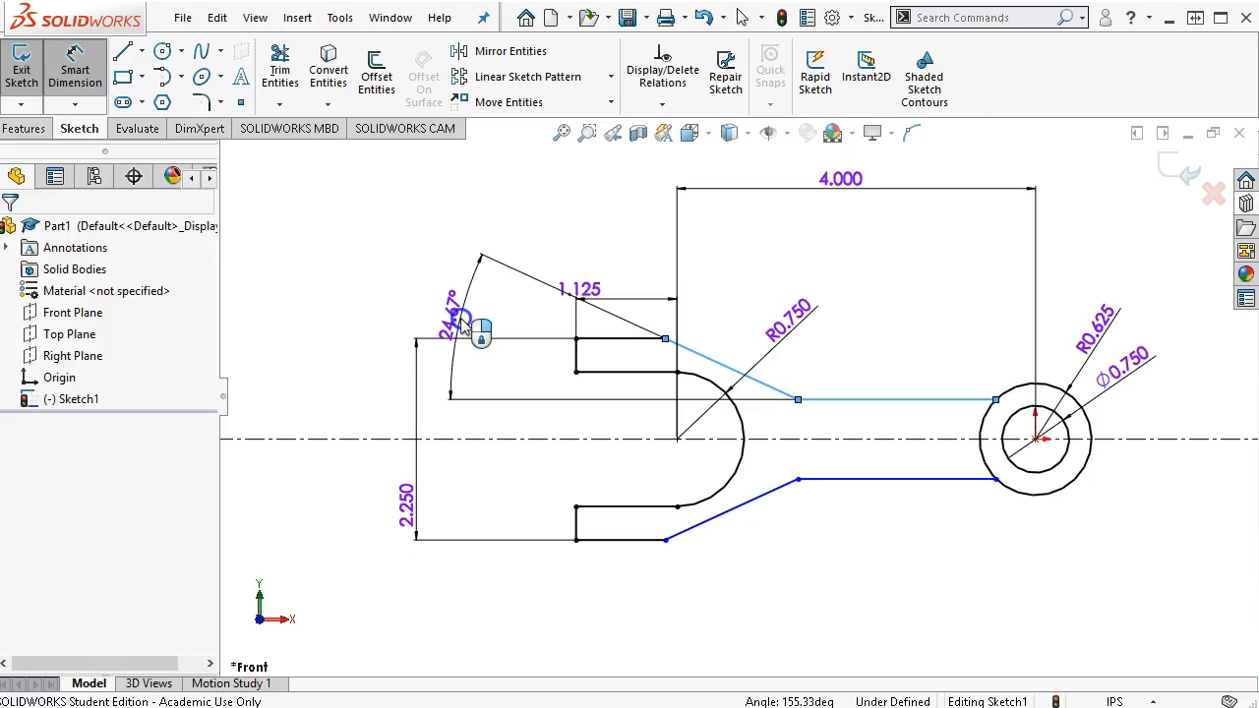
click(461, 326)
text(30)
key(Return)
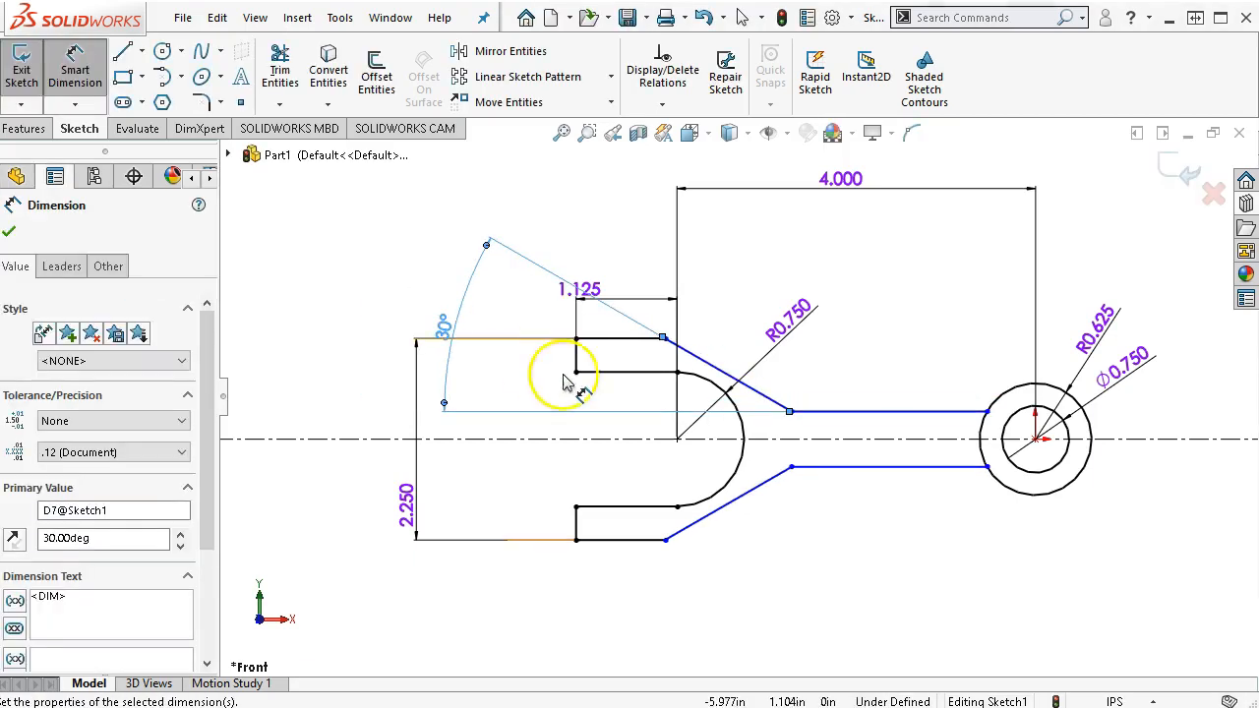
scroll(688, 450, down, 1)
right_click(765, 246)
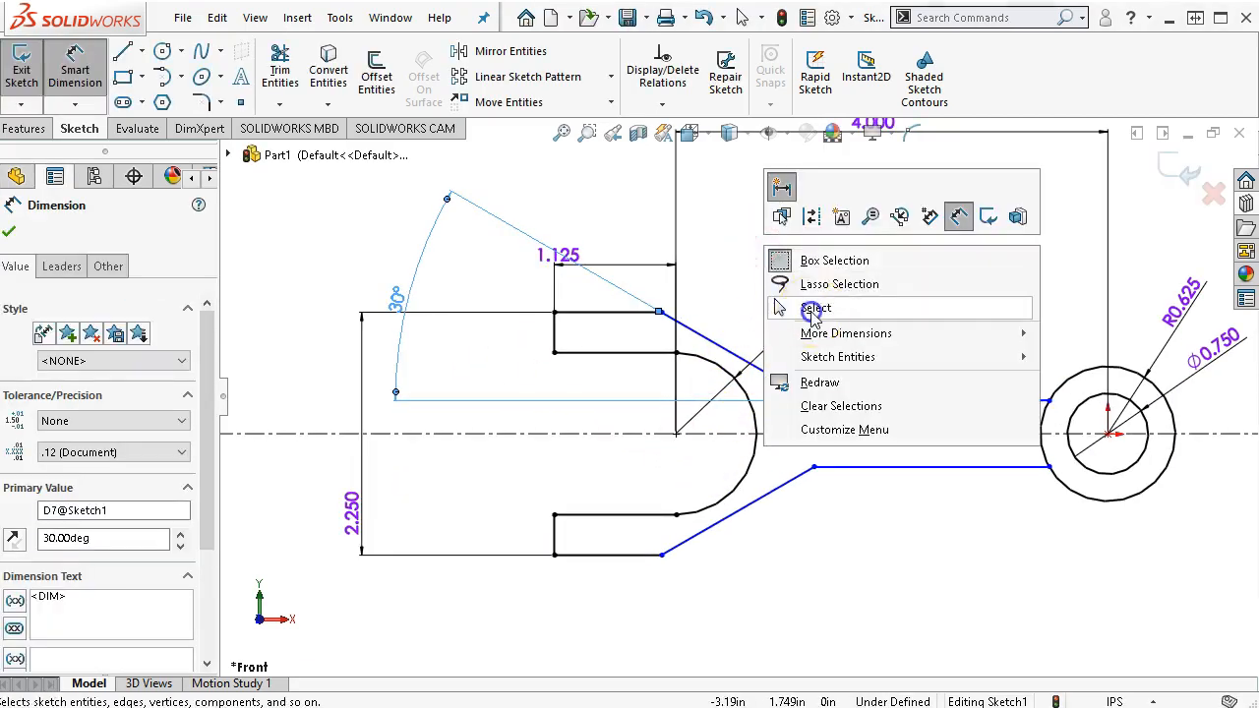
click(815, 308)
- Consult the exercise drawing in the browser and dimension the distance between the two horizontal neck lines as 1 in
drag(1258, 171, 541, 110)
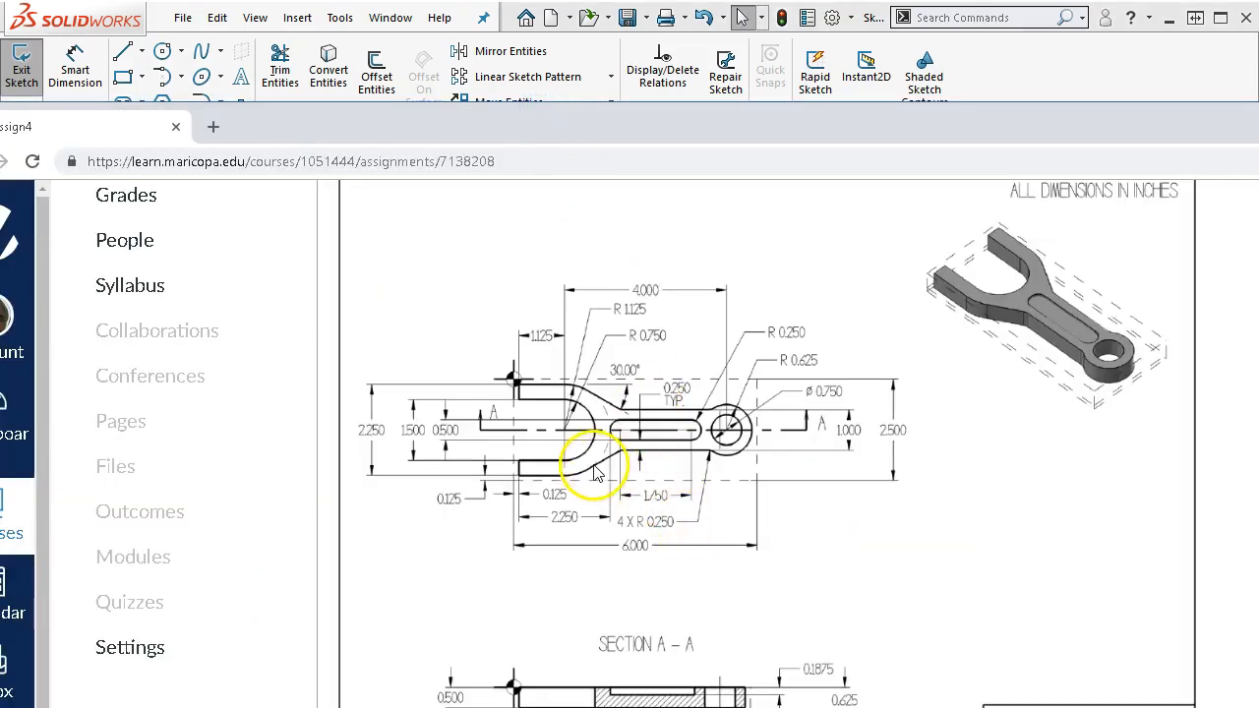
scroll(613, 419, down, 1)
scroll(612, 419, up, 1)
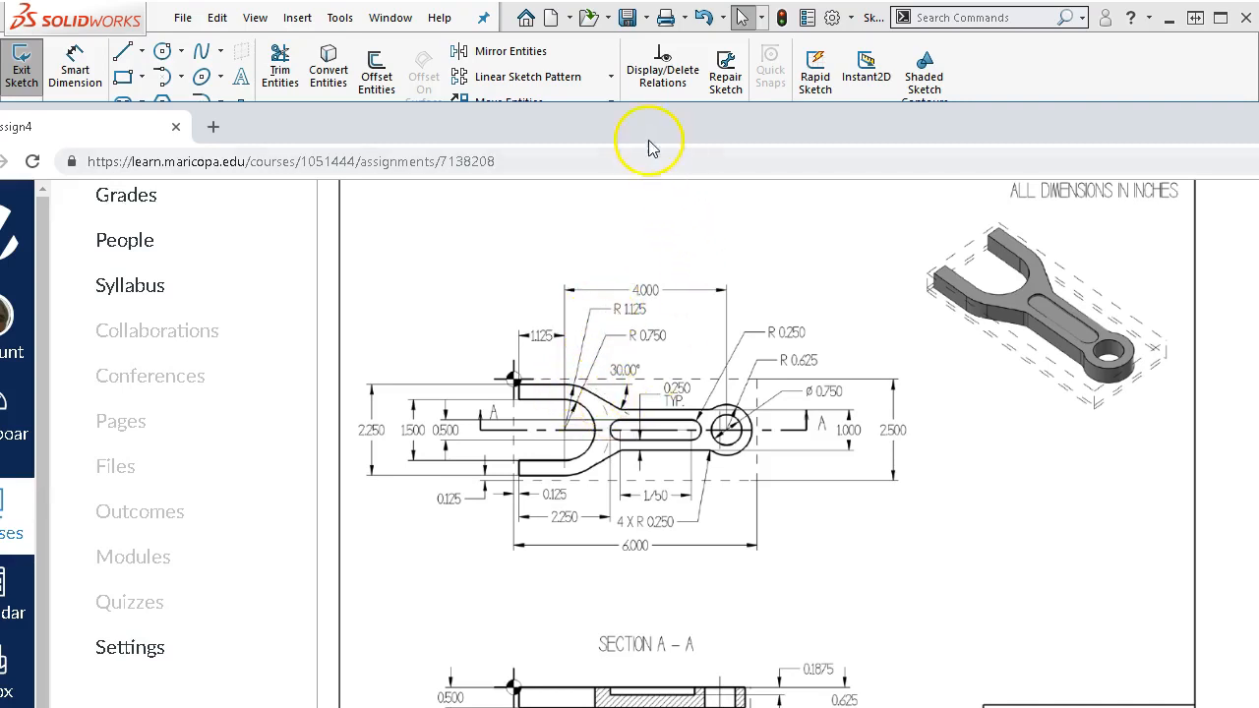
drag(673, 121, 1257, 123)
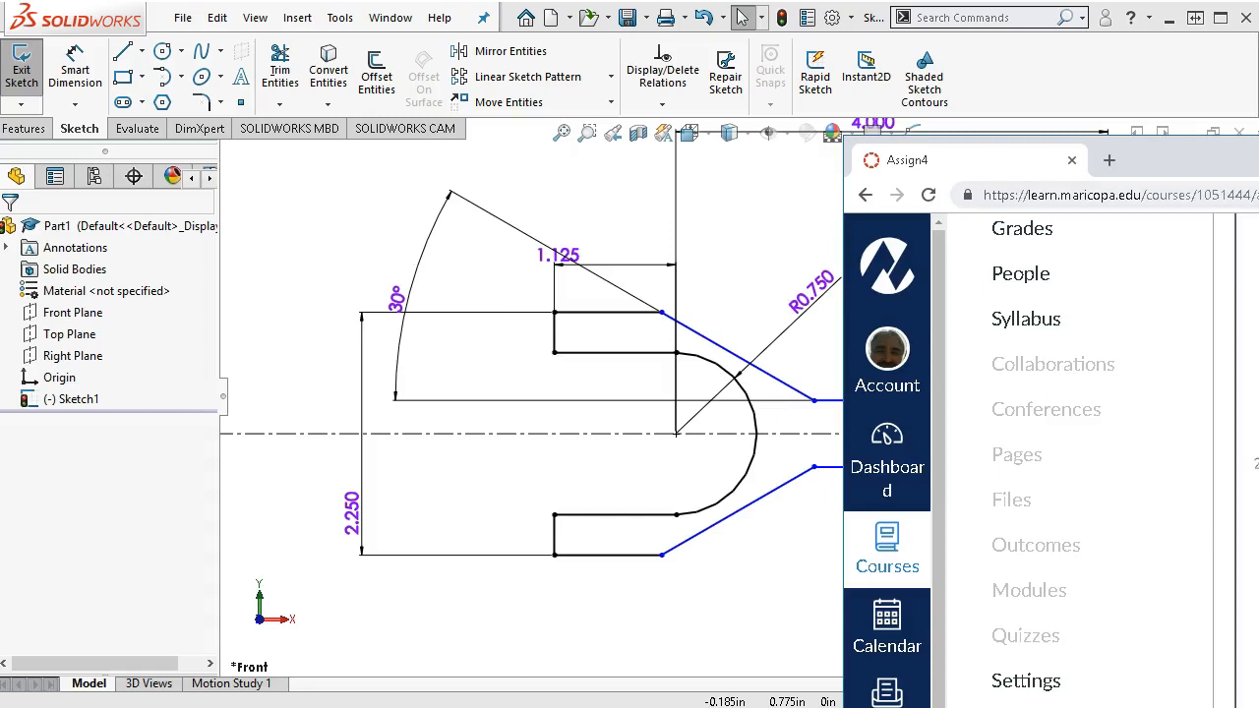
click(718, 289)
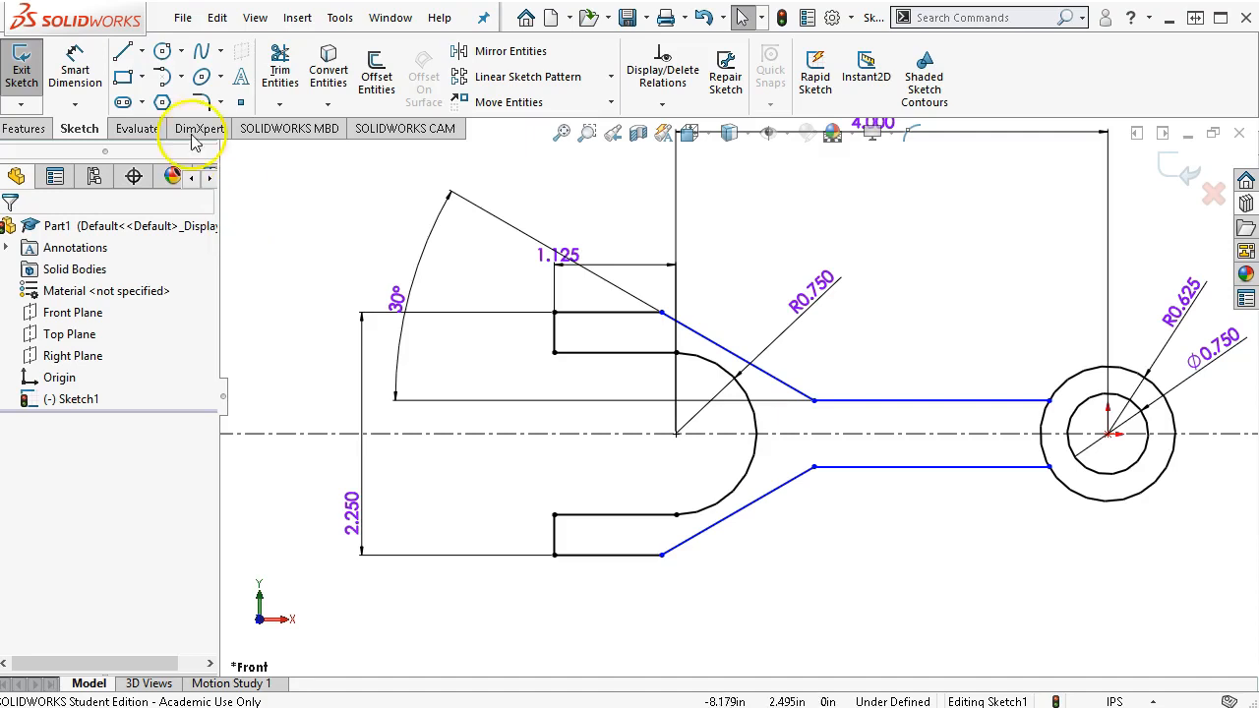
click(75, 67)
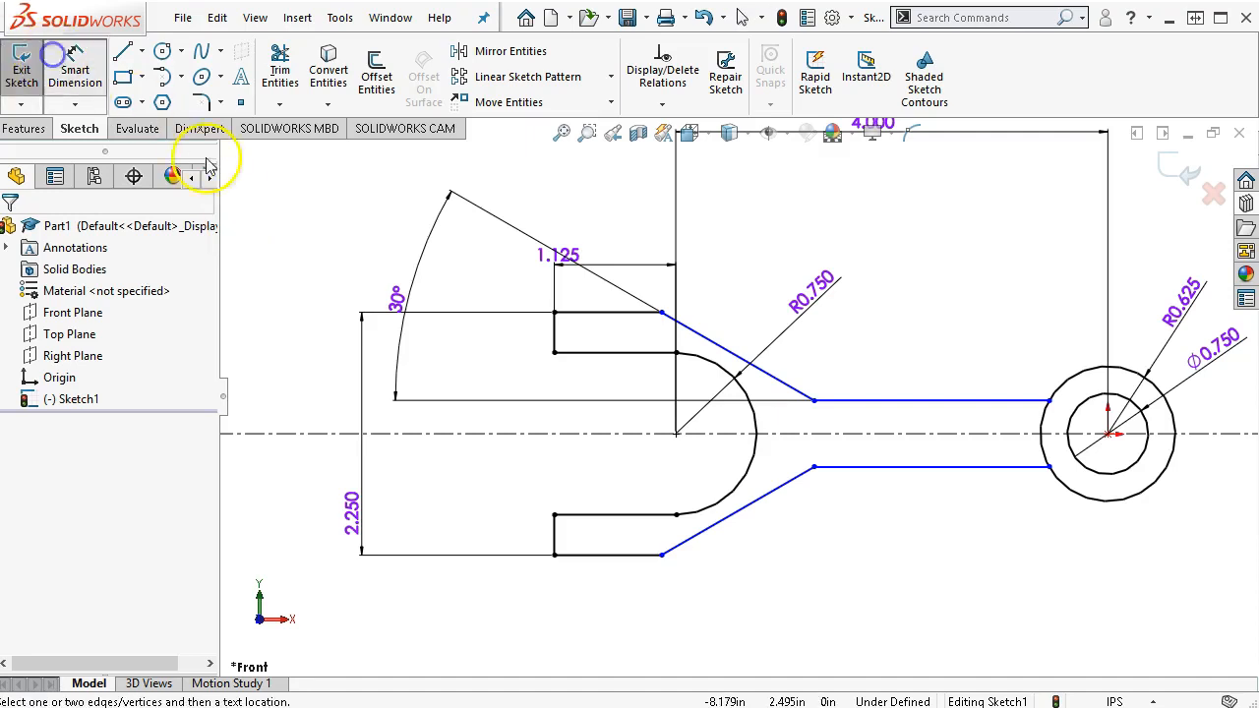
click(970, 402)
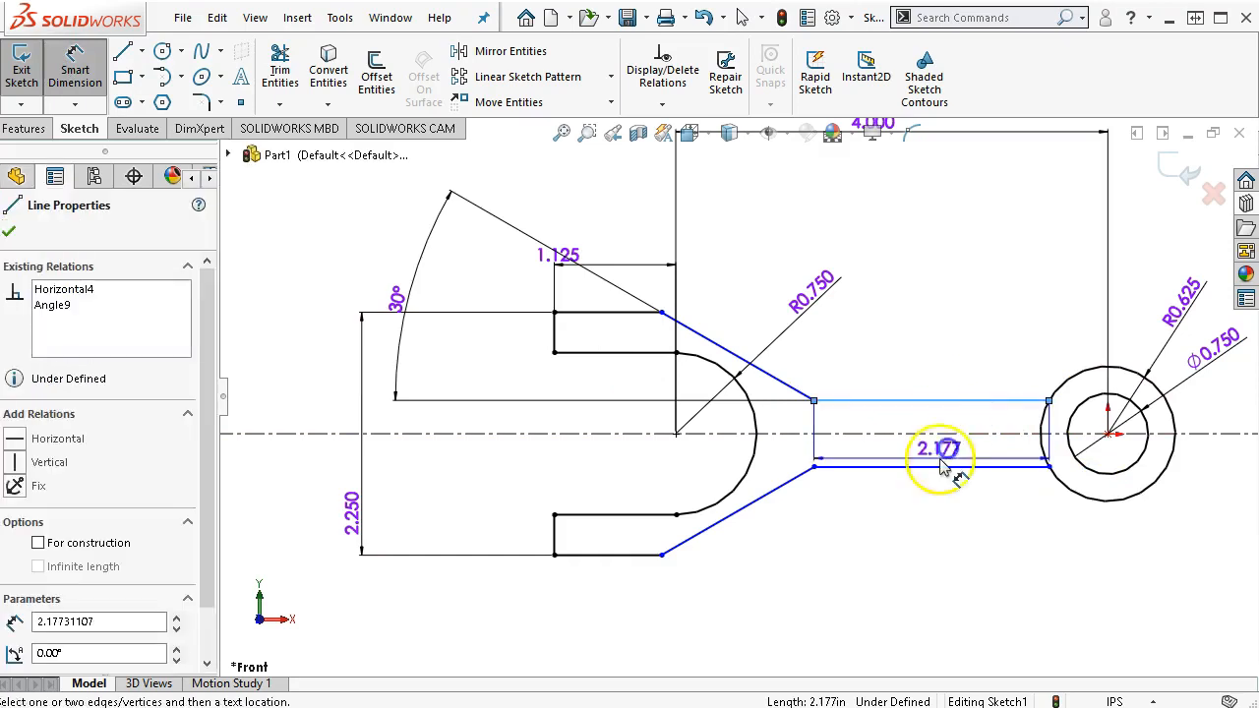
click(1028, 466)
click(1177, 575)
text(1)
key(Return)
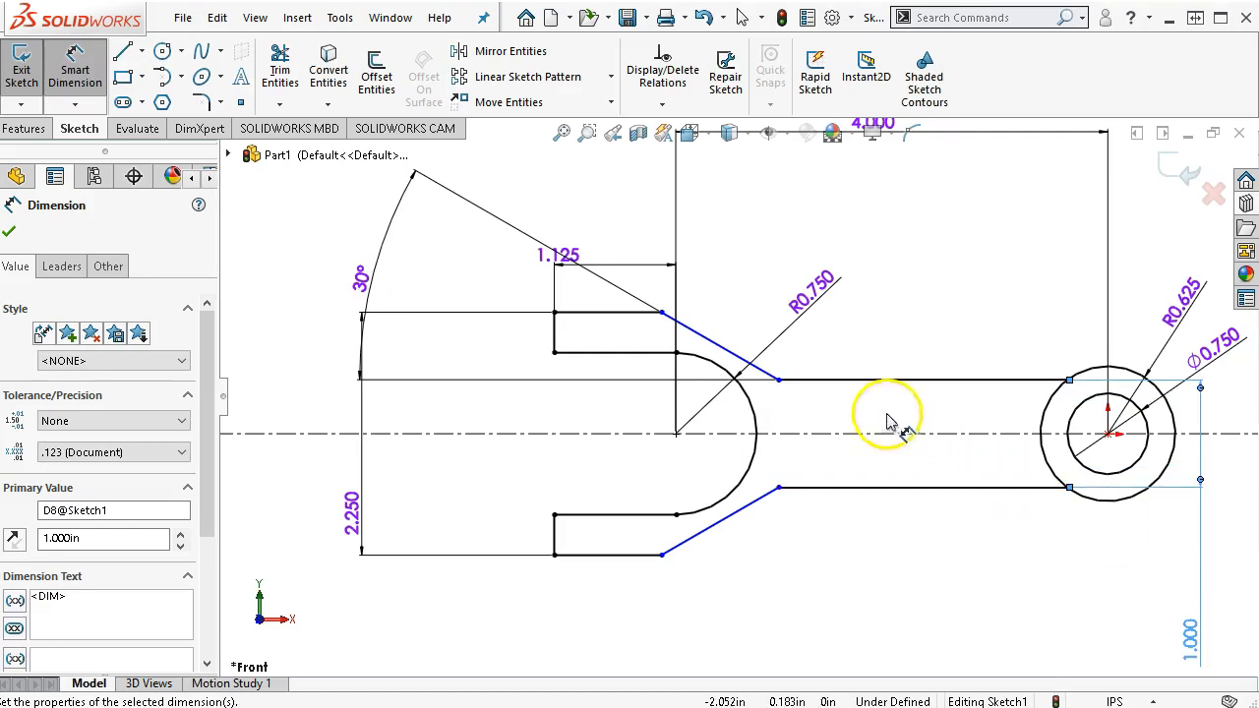
right_click(898, 315)
click(947, 369)
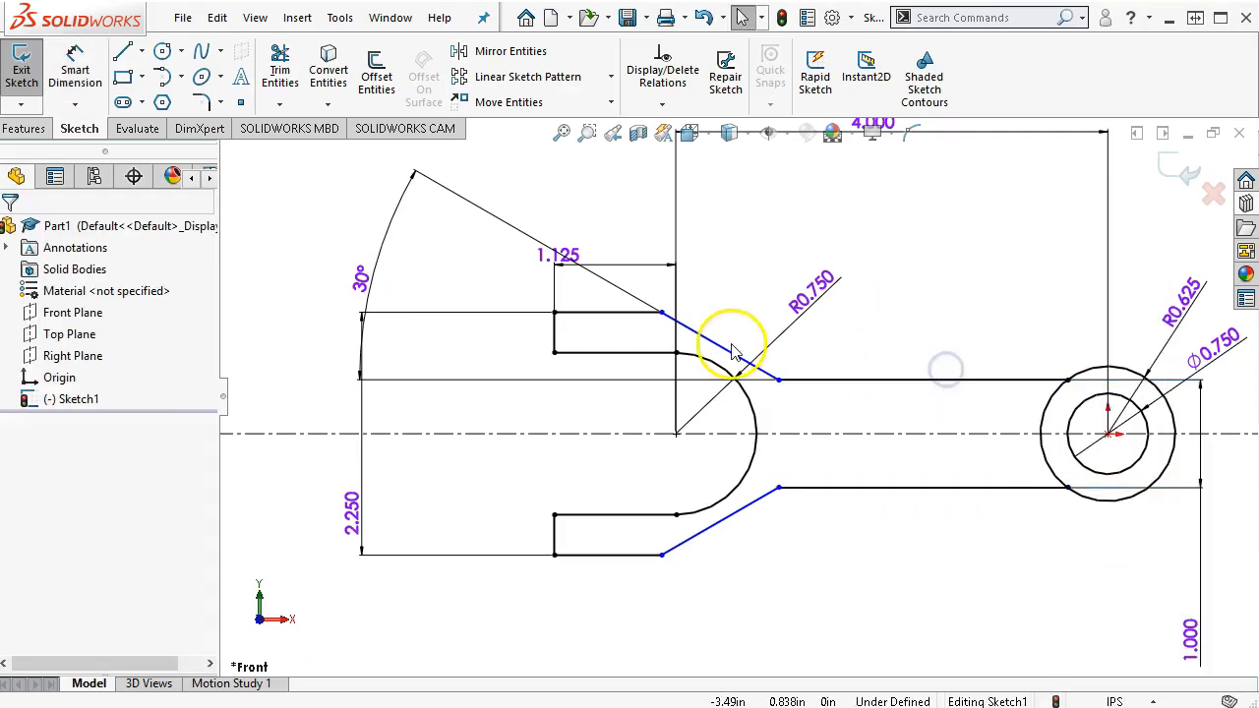
- Sketch a horizontal straight slot on the centerline inside the neck, about 1.28 in between centers with an end radius of about 0.28 in
click(122, 102)
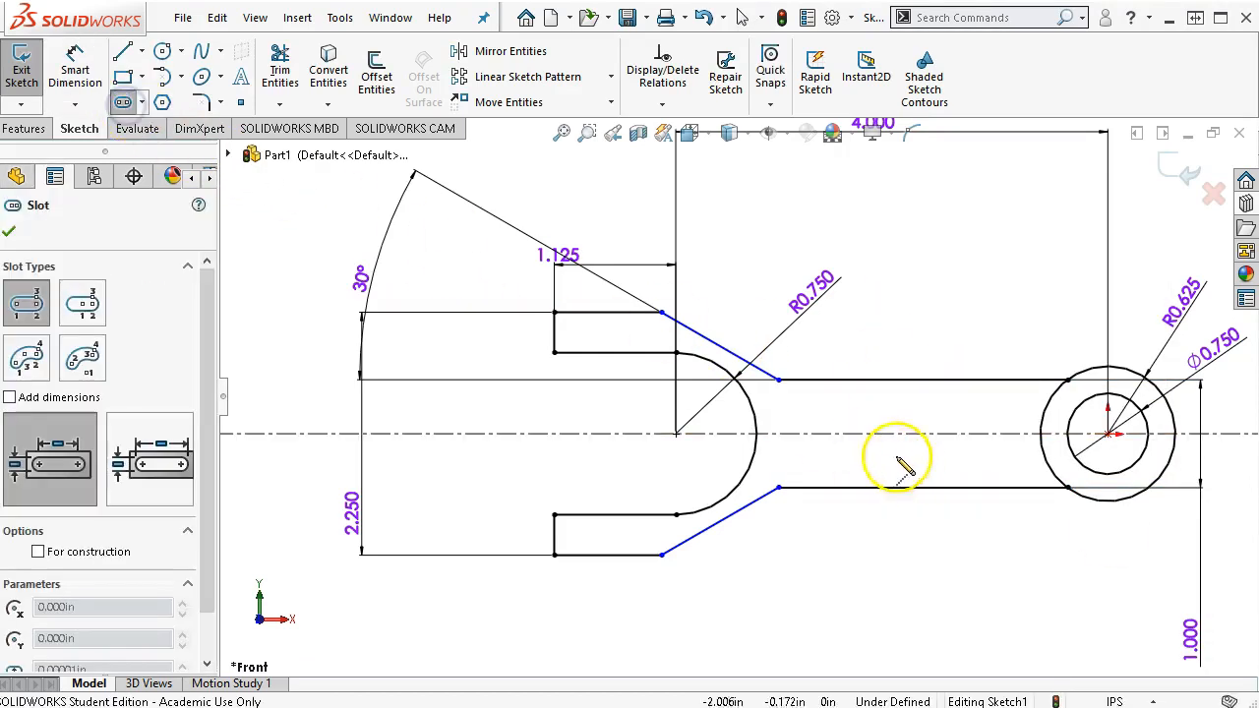
click(843, 433)
click(980, 434)
click(969, 404)
right_click(1019, 286)
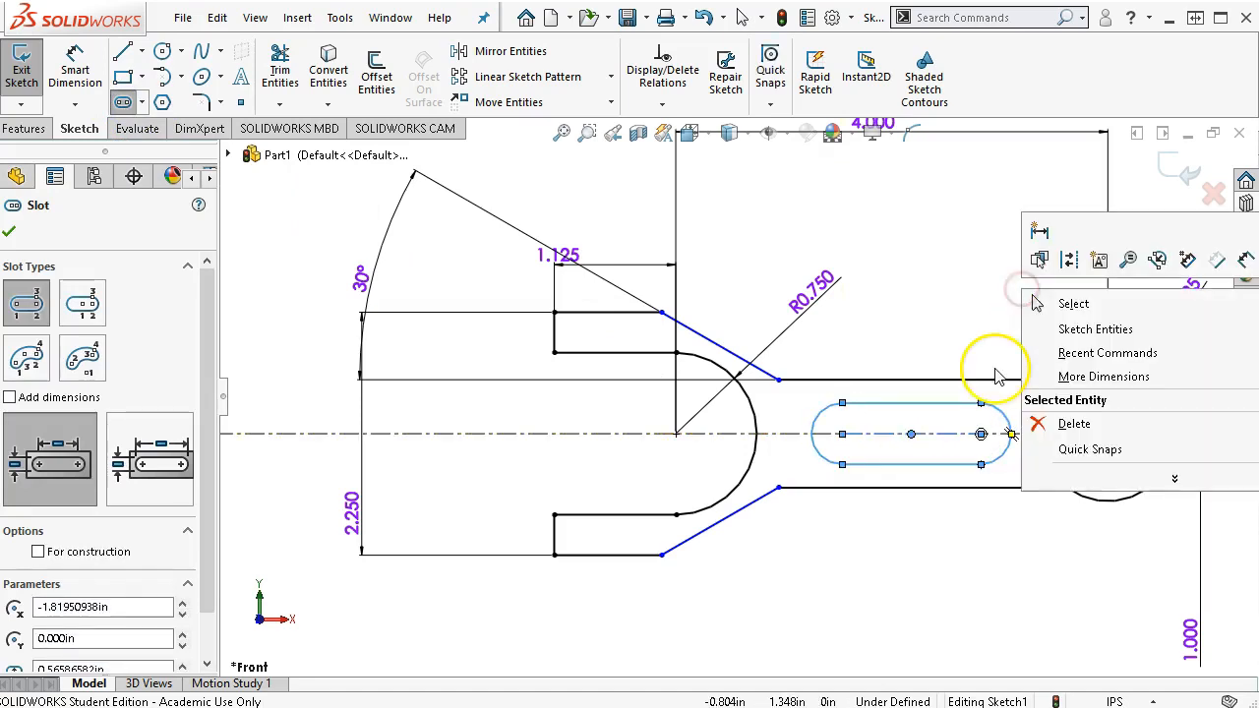
click(1070, 305)
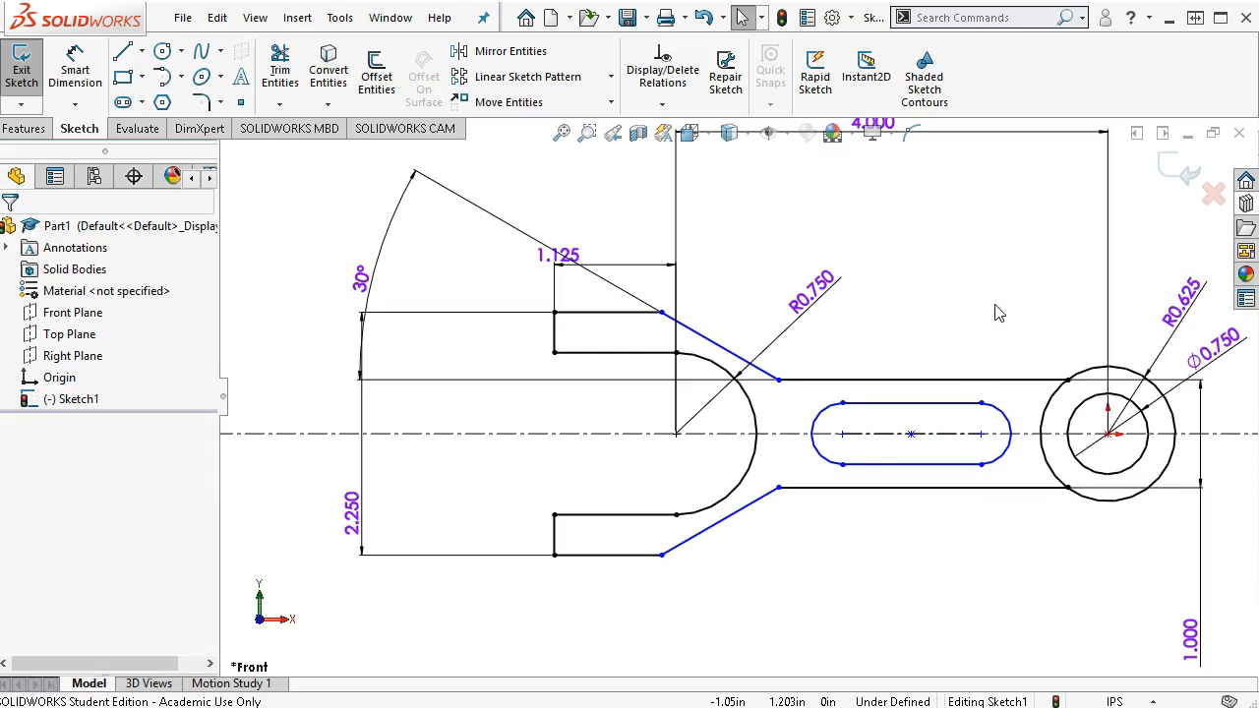
- Dimension the distance between the slot's two end-arc centers and set it to 1.75 in
click(75, 69)
click(828, 472)
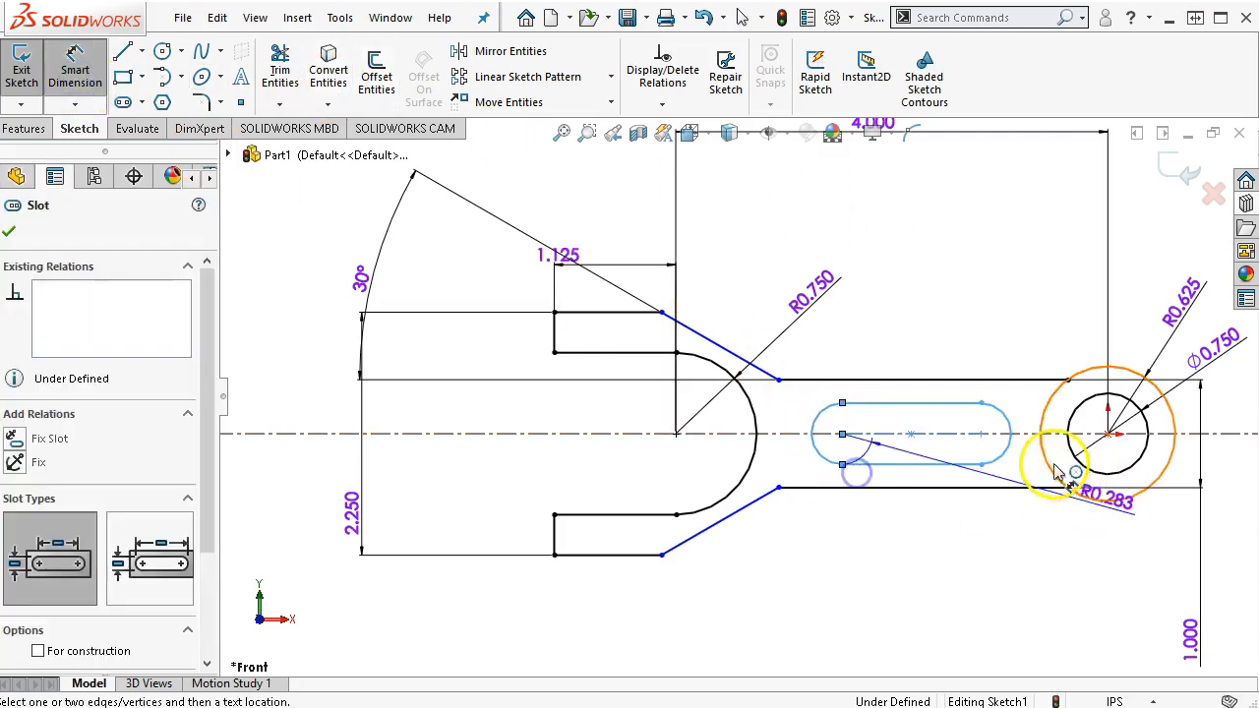
click(1002, 459)
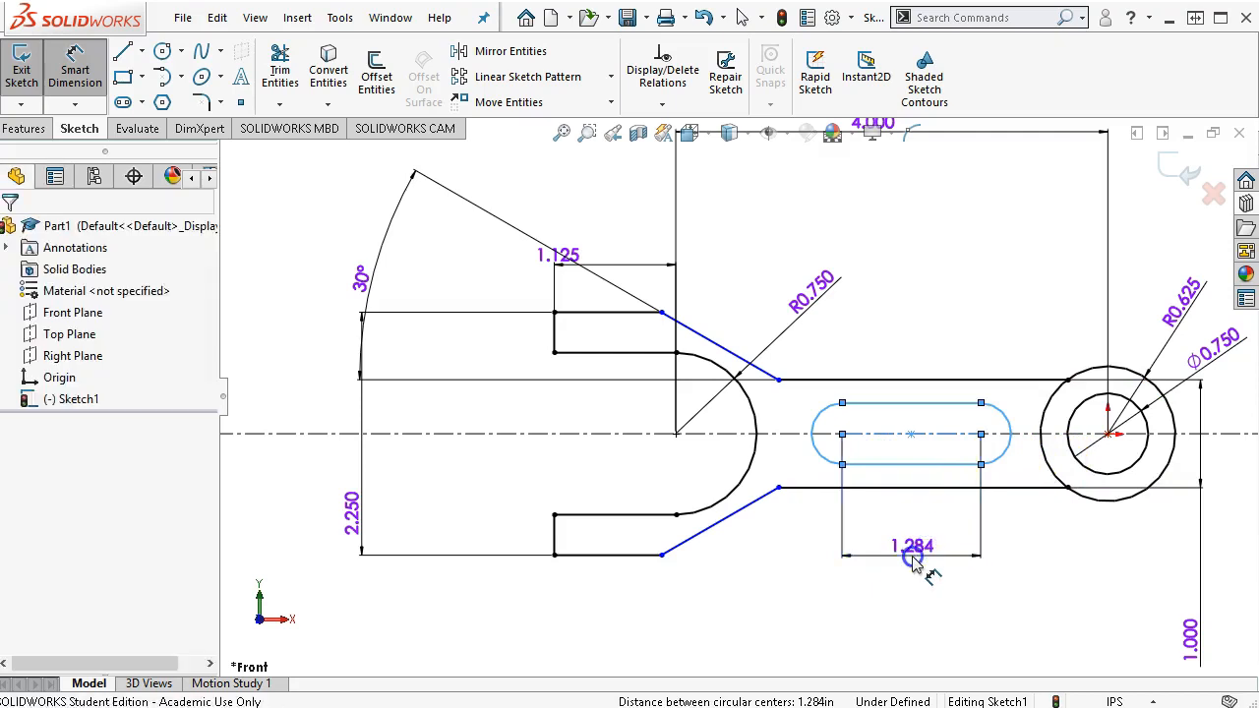
click(914, 549)
text(1.75)
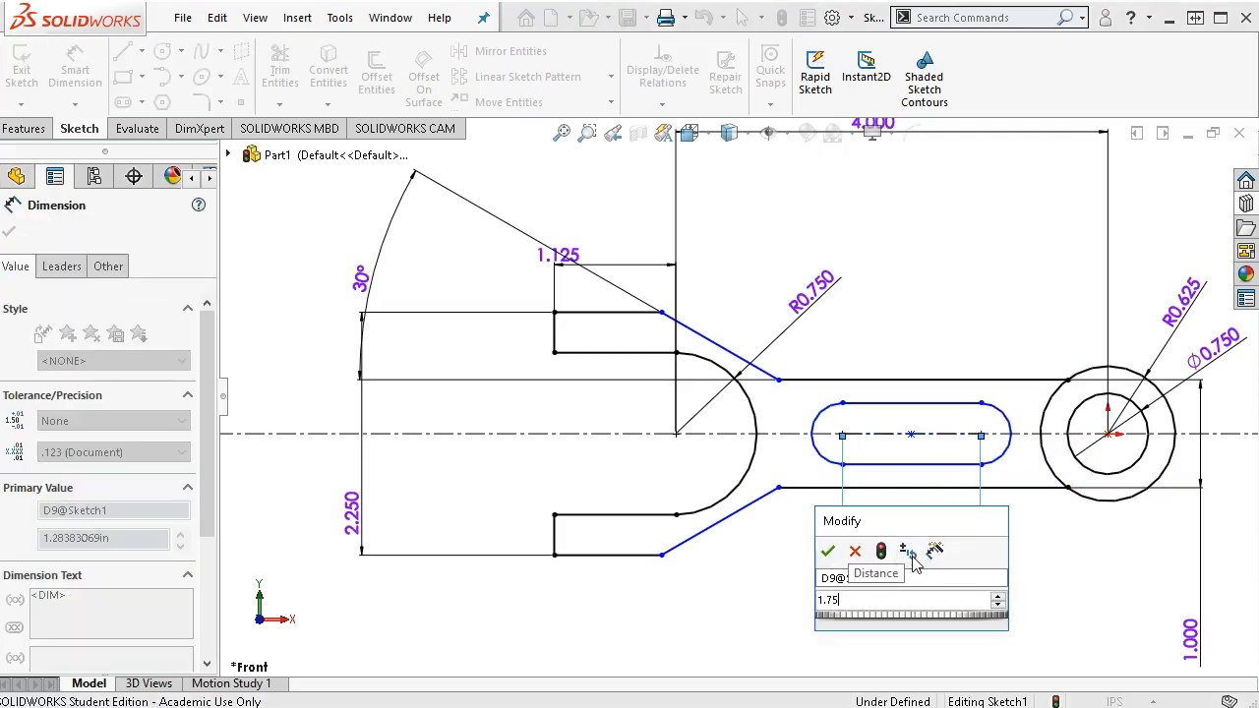
key(Return)
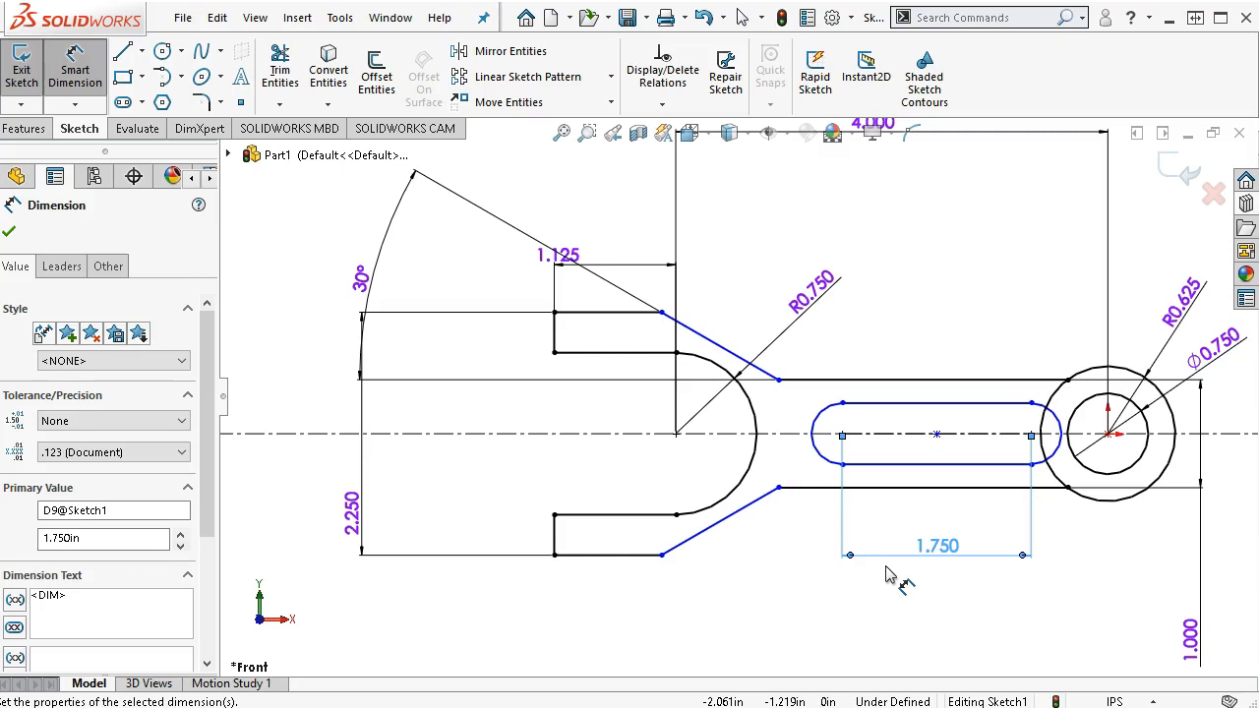
right_click(900, 265)
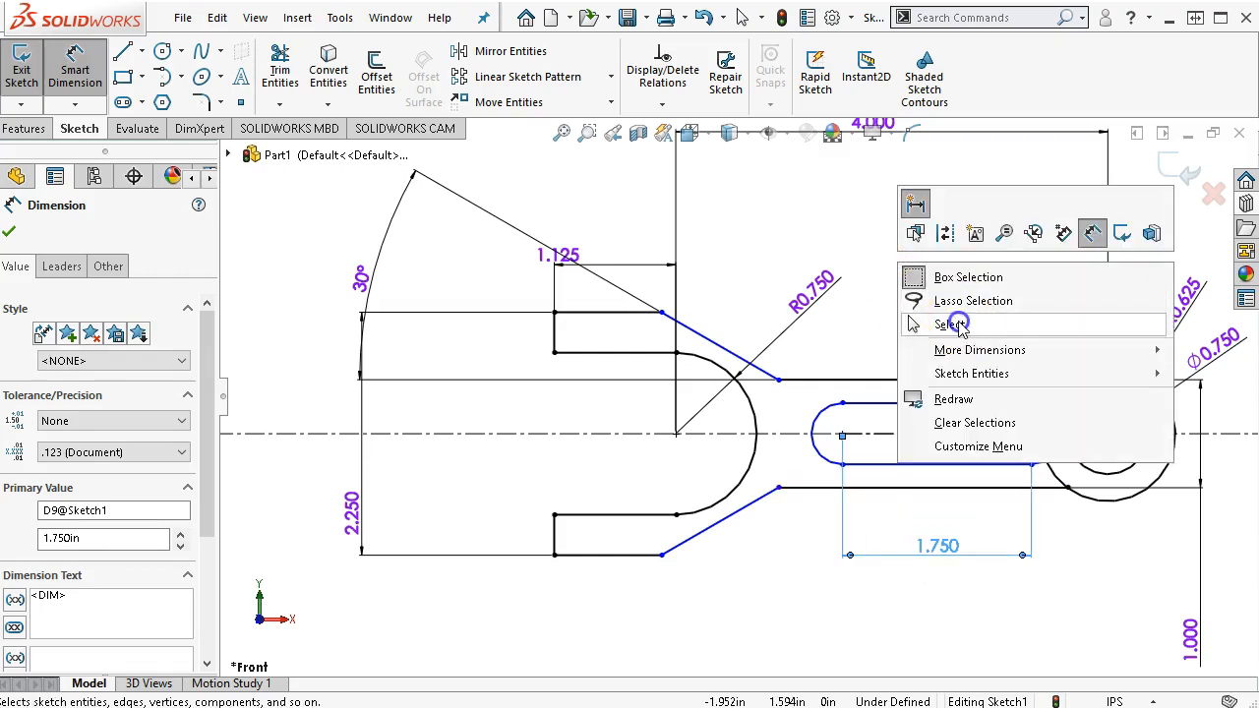
click(959, 327)
- Shift the upper diagonal's fork-side endpoint toward the neck and draw a 180° centerpoint arc of 1.125 in radius around the fork arc's center
drag(661, 312, 728, 314)
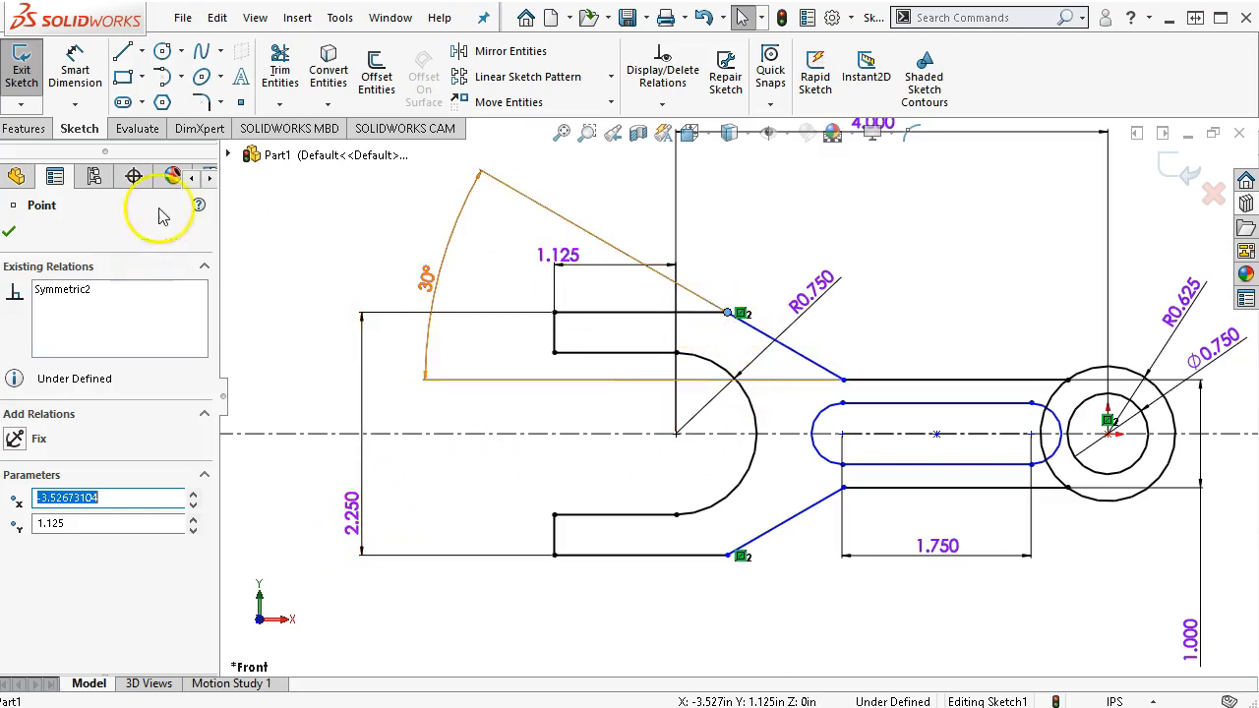
click(182, 78)
click(218, 102)
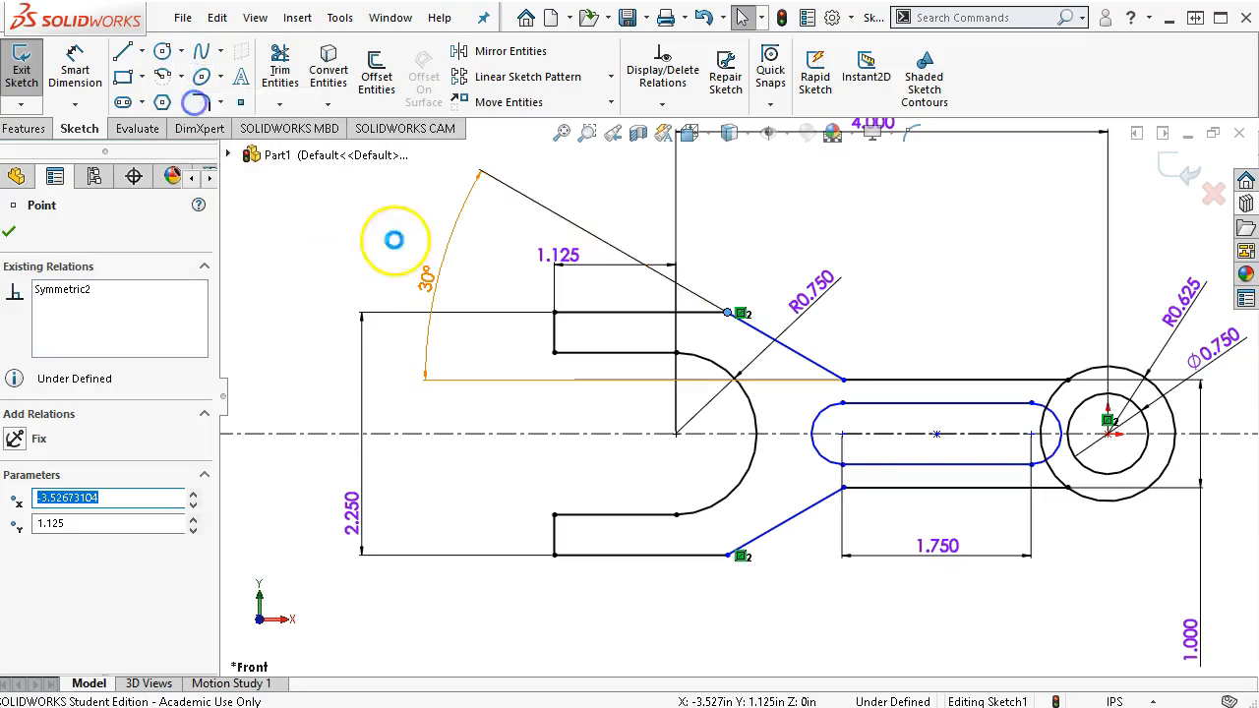
click(678, 435)
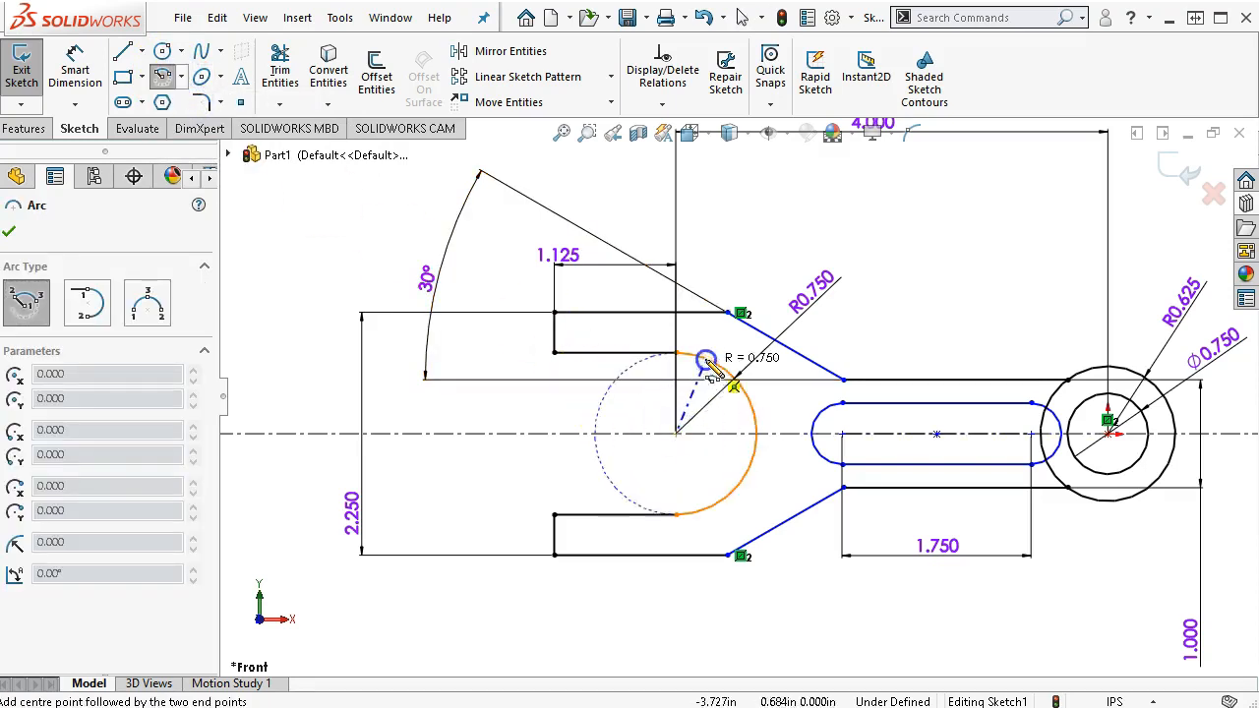
click(675, 312)
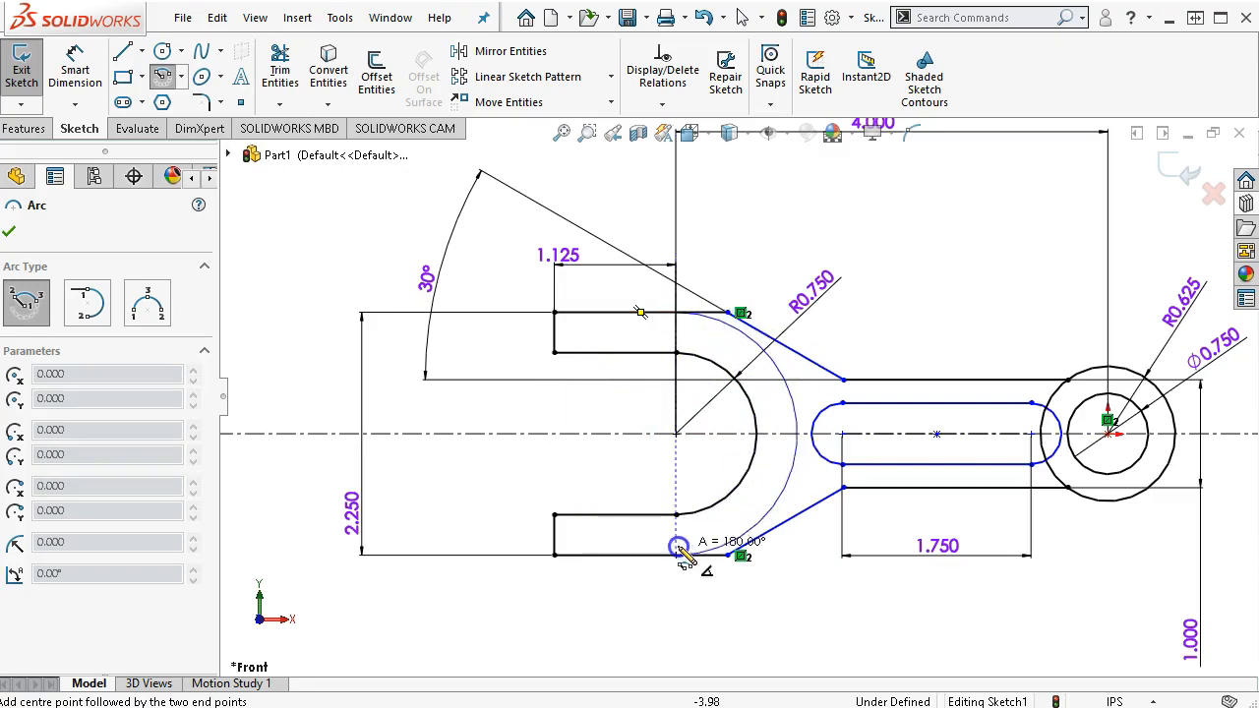
click(677, 556)
right_click(896, 231)
click(937, 247)
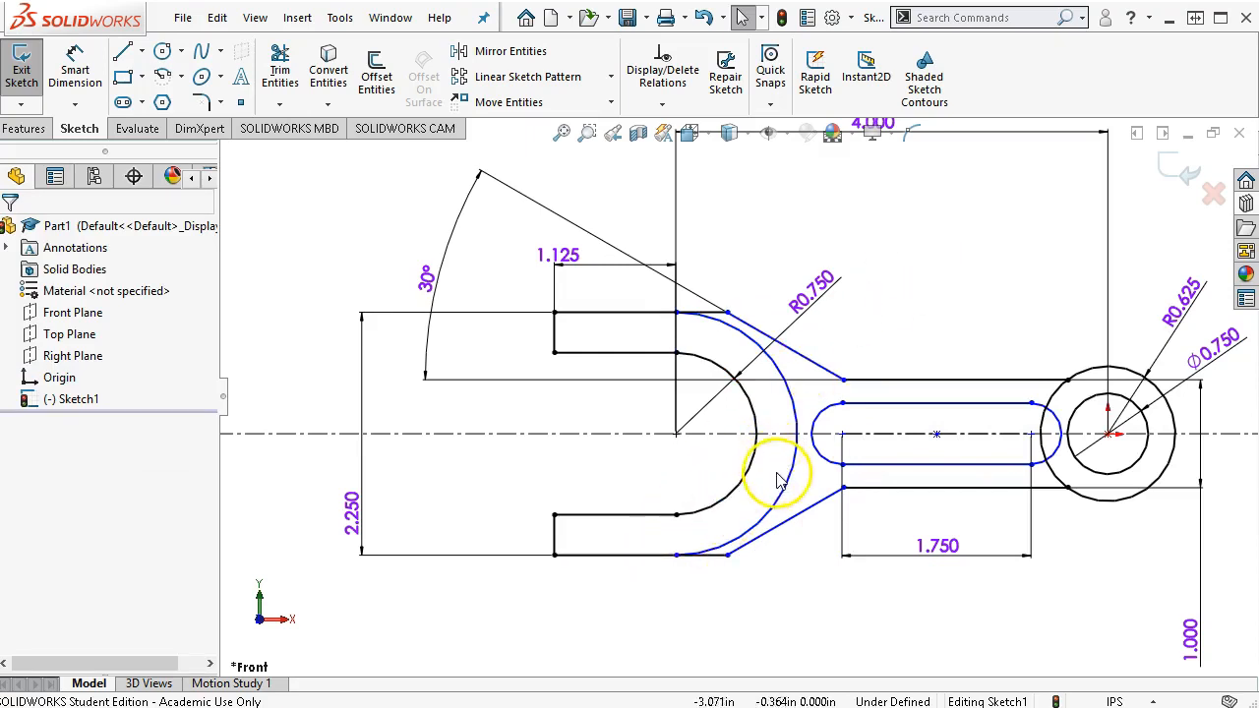
- Convert the outer fork arc to construction geometry and make it tangent to the upper diagonal line
click(780, 380)
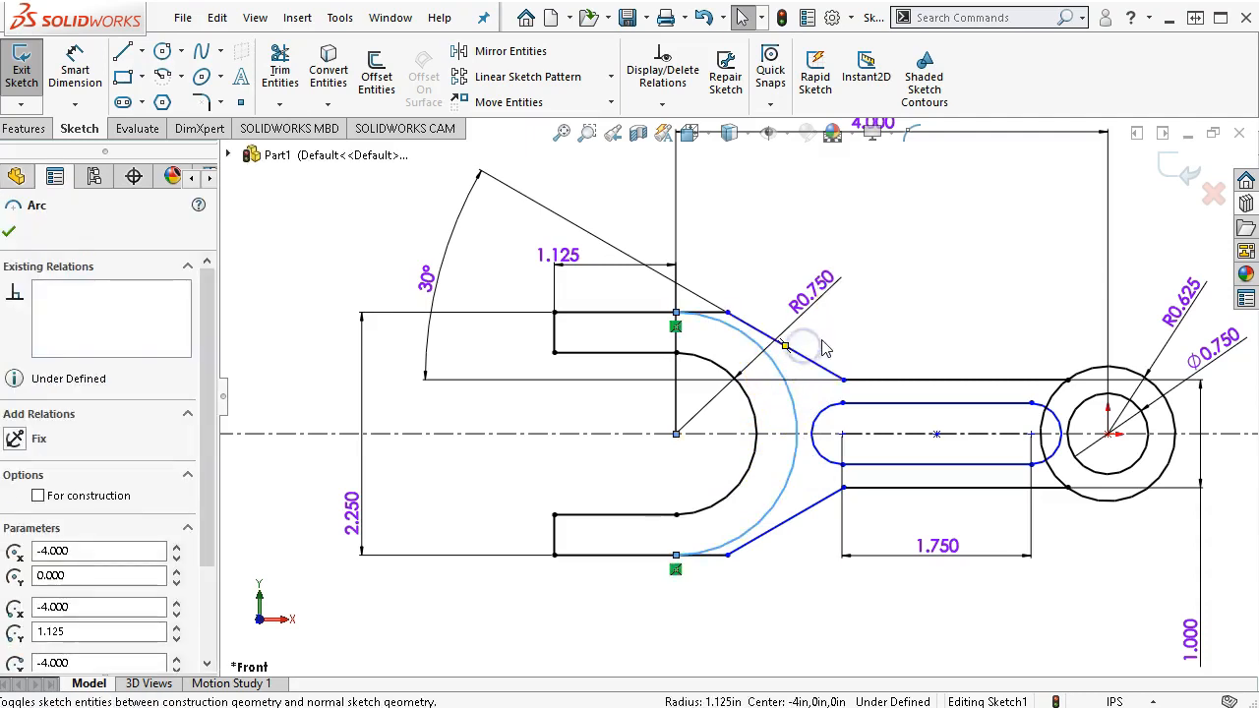
click(782, 373)
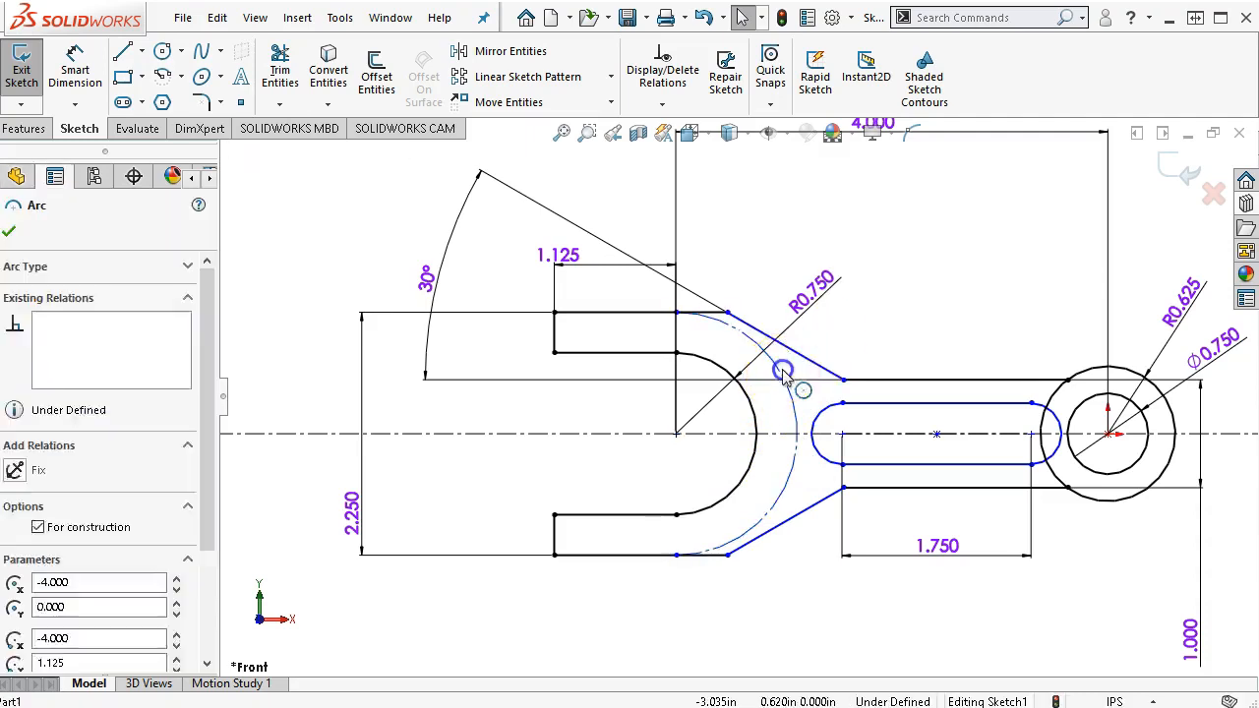
ctrl+click(802, 366)
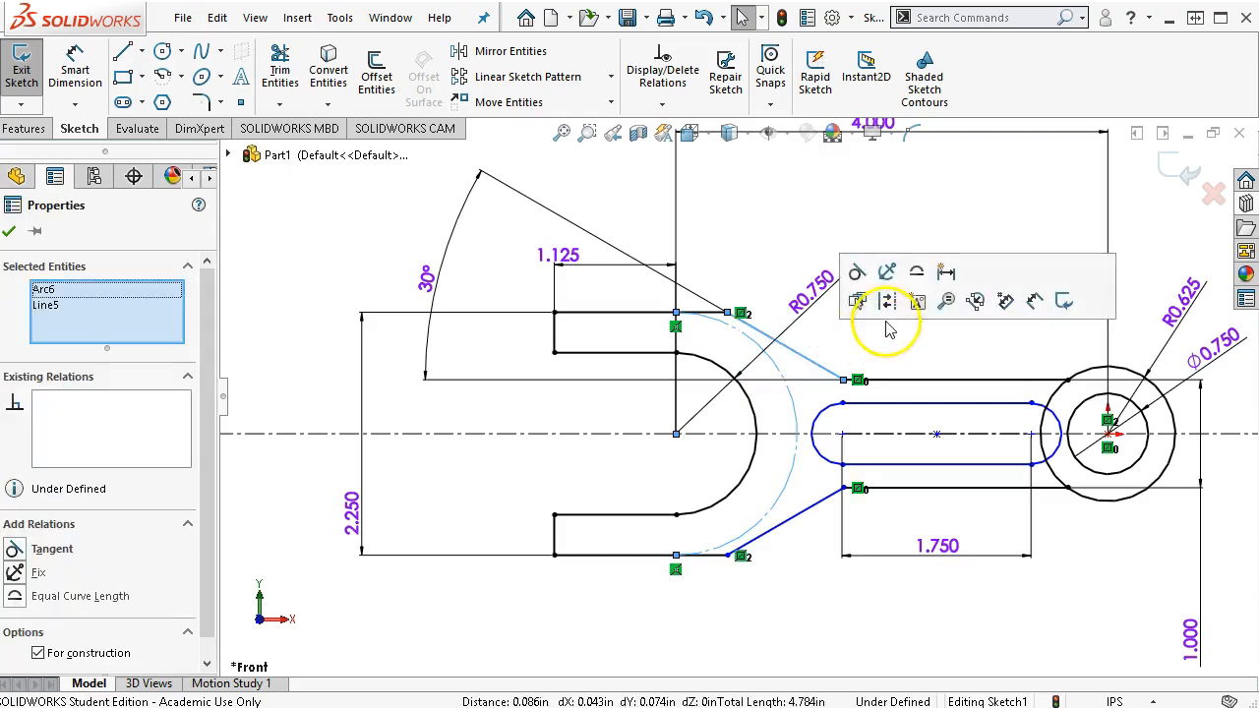
click(858, 275)
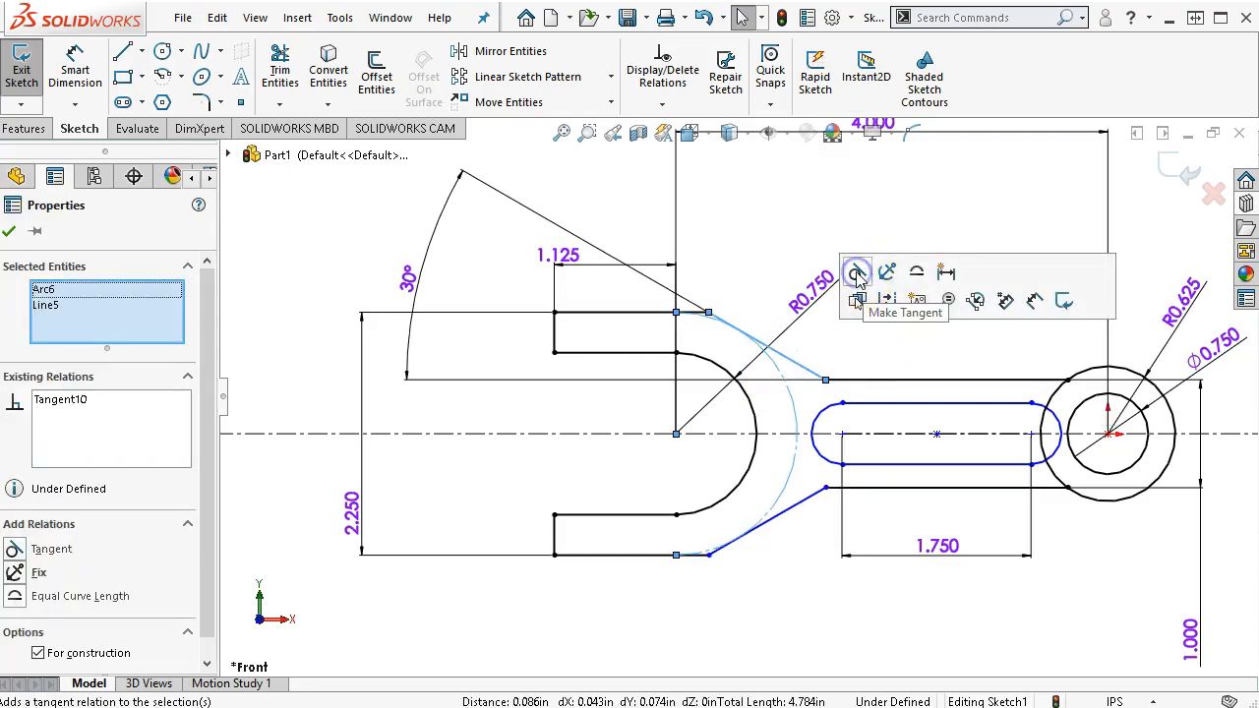
click(708, 230)
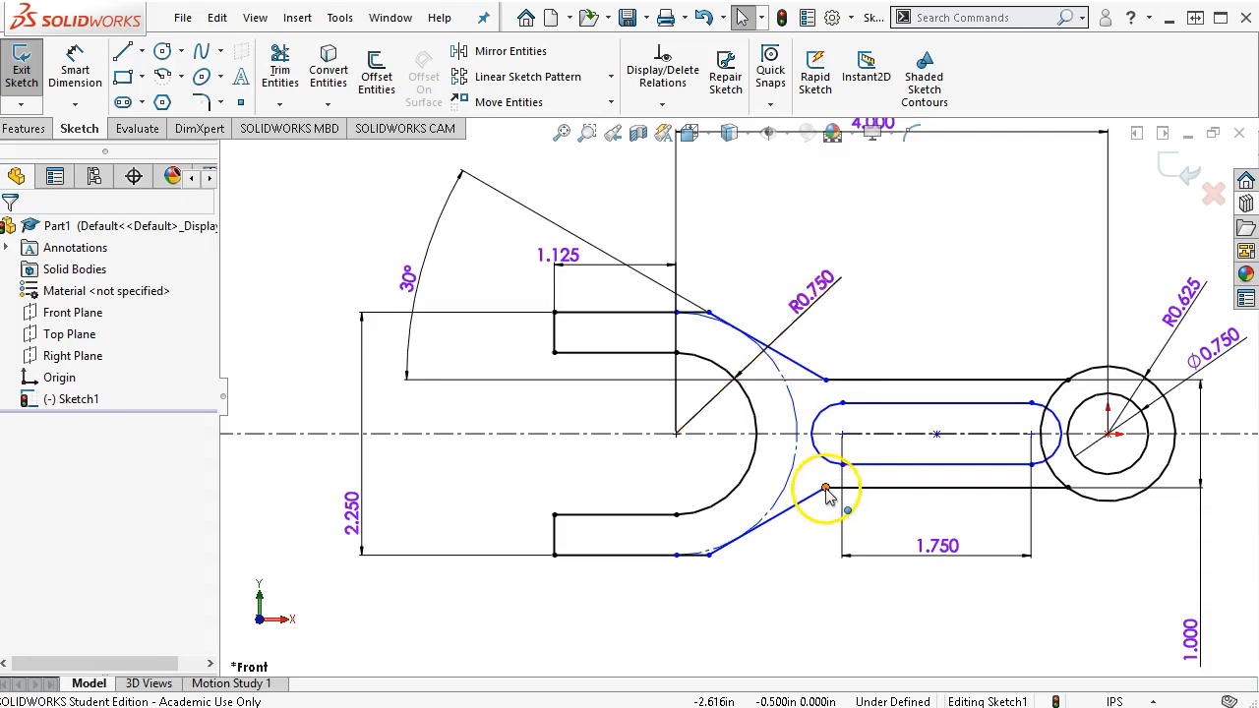
- Make the construction arc tangent to the slot's fork-side end arc and nudge that end's center point along the centerline
mouse_move(825, 489)
mouse_down()
mouse_move(851, 495)
mouse_move(833, 492)
mouse_up()
click(795, 455)
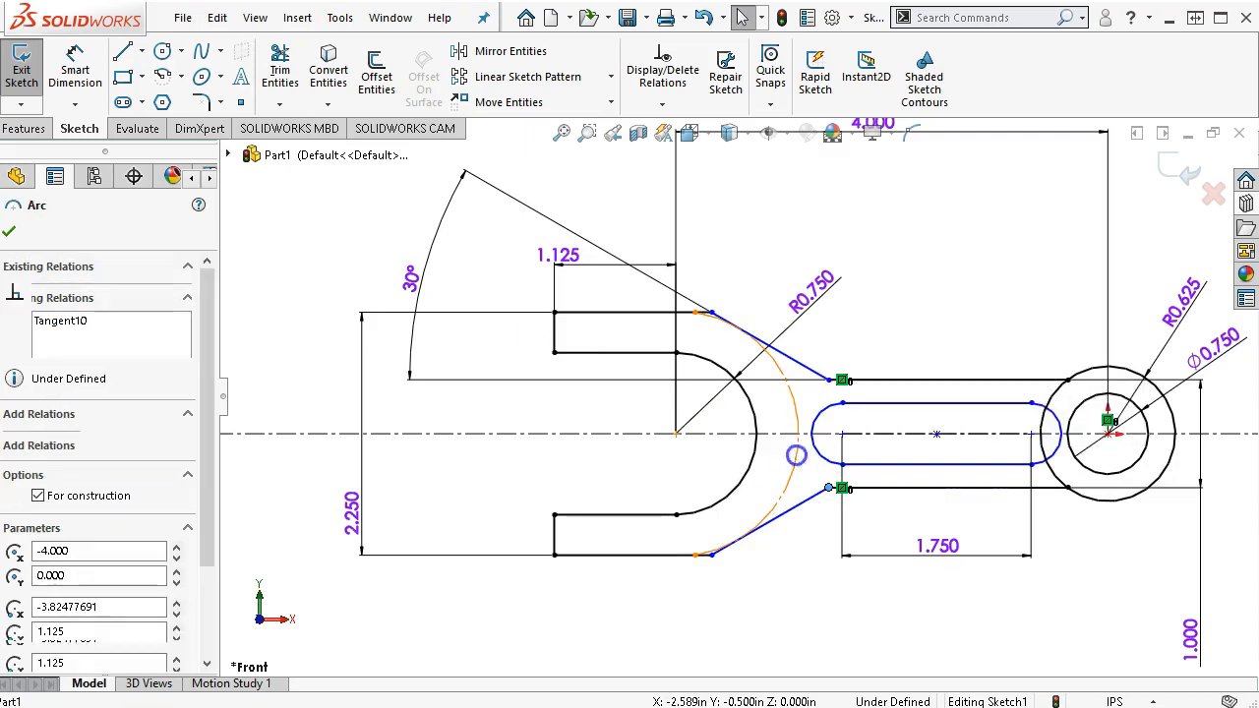
ctrl+click(825, 465)
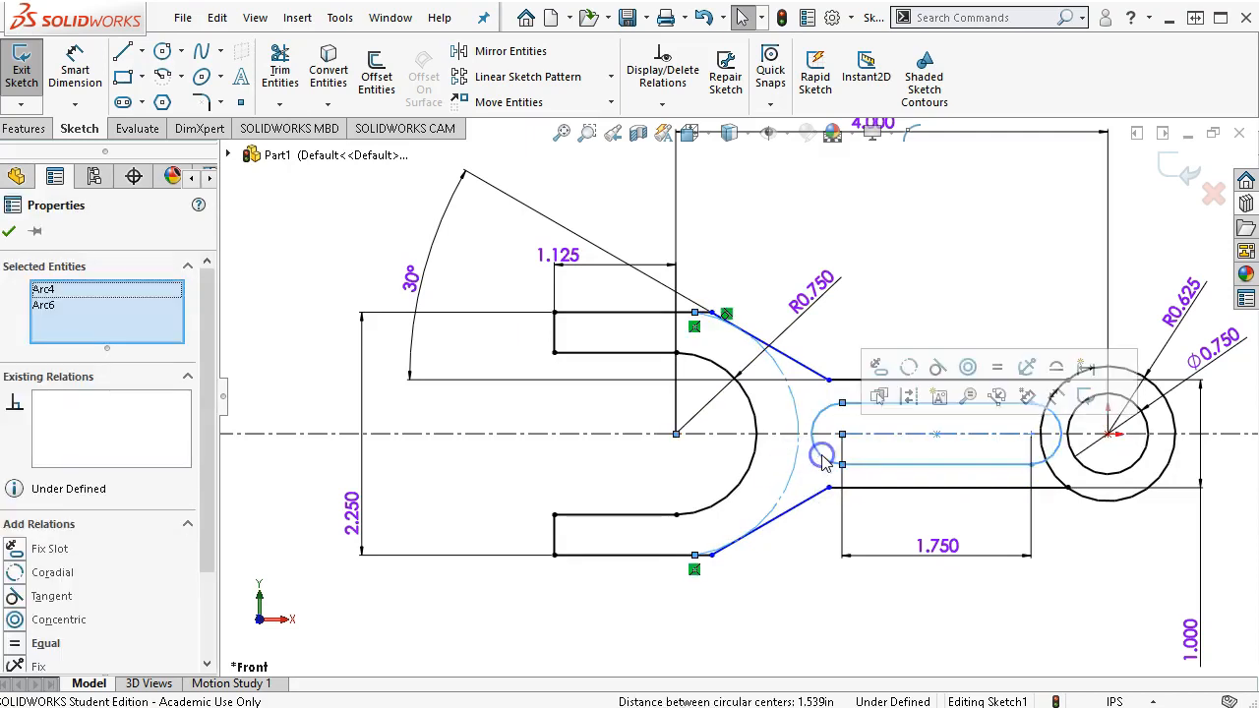
click(936, 367)
click(904, 267)
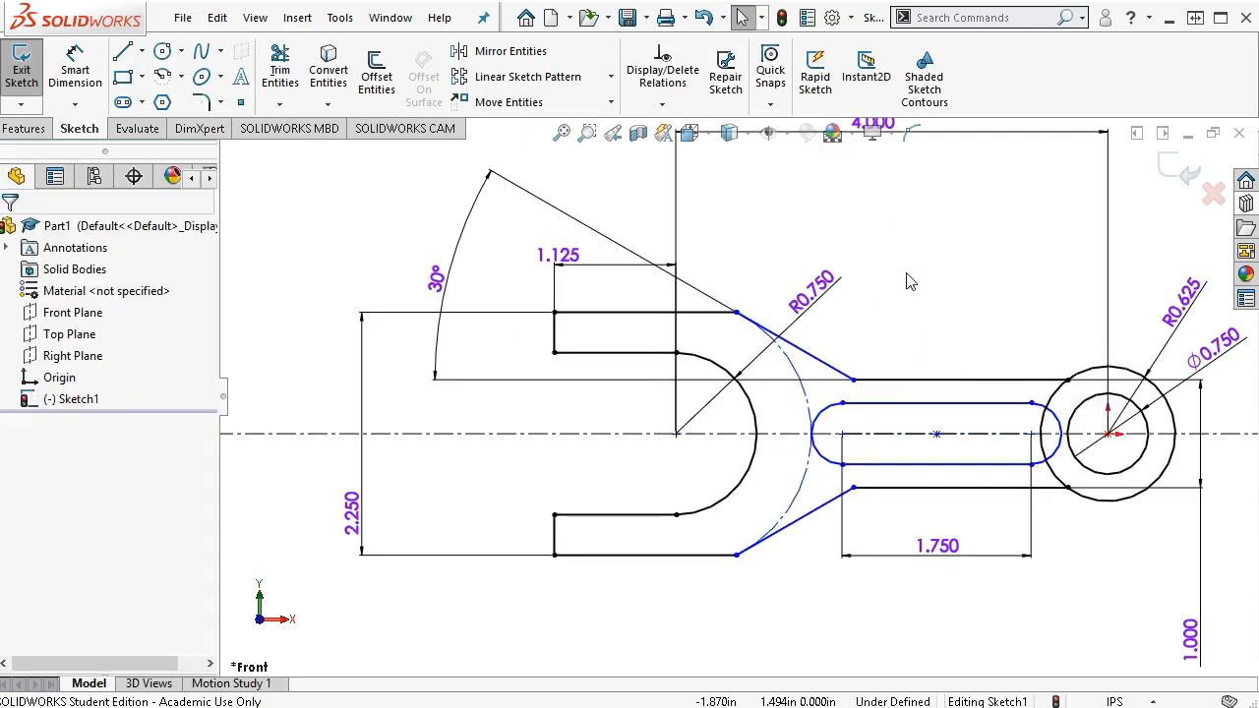
click(843, 441)
drag(826, 447, 841, 437)
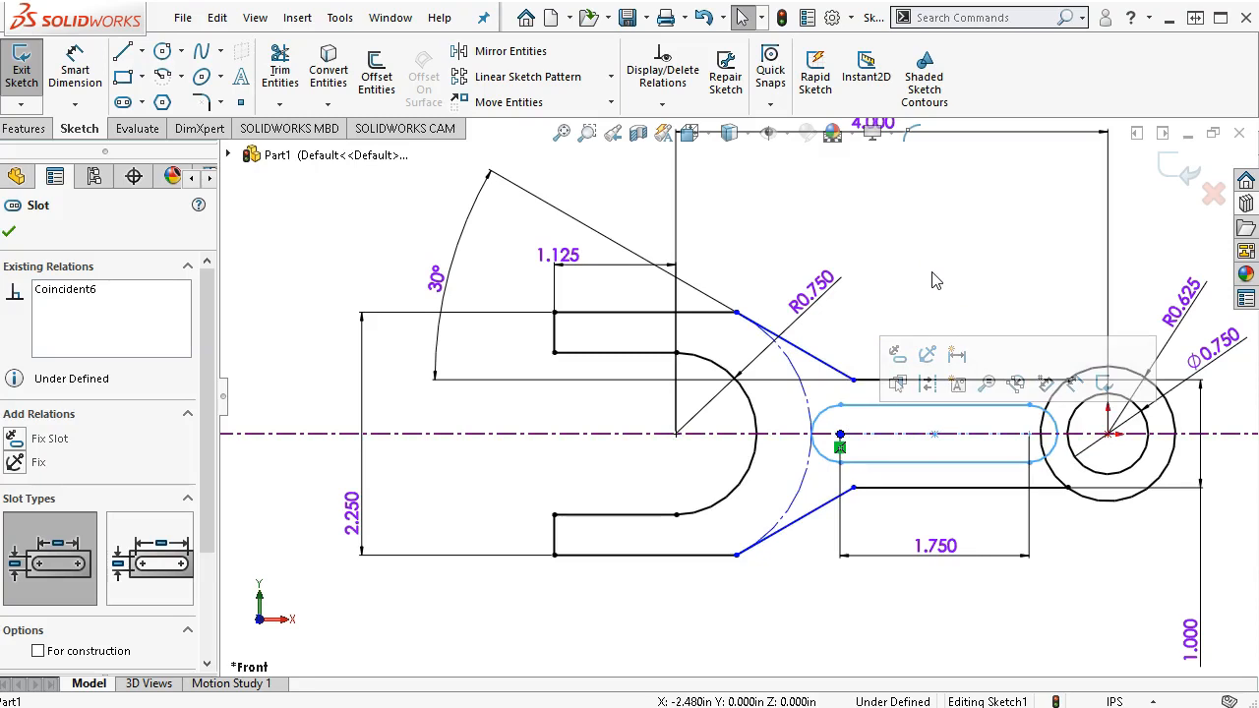
- Dimension the gap between the slot's lower edge and the lower neck line and set it to 0.25 in
right_click(935, 279)
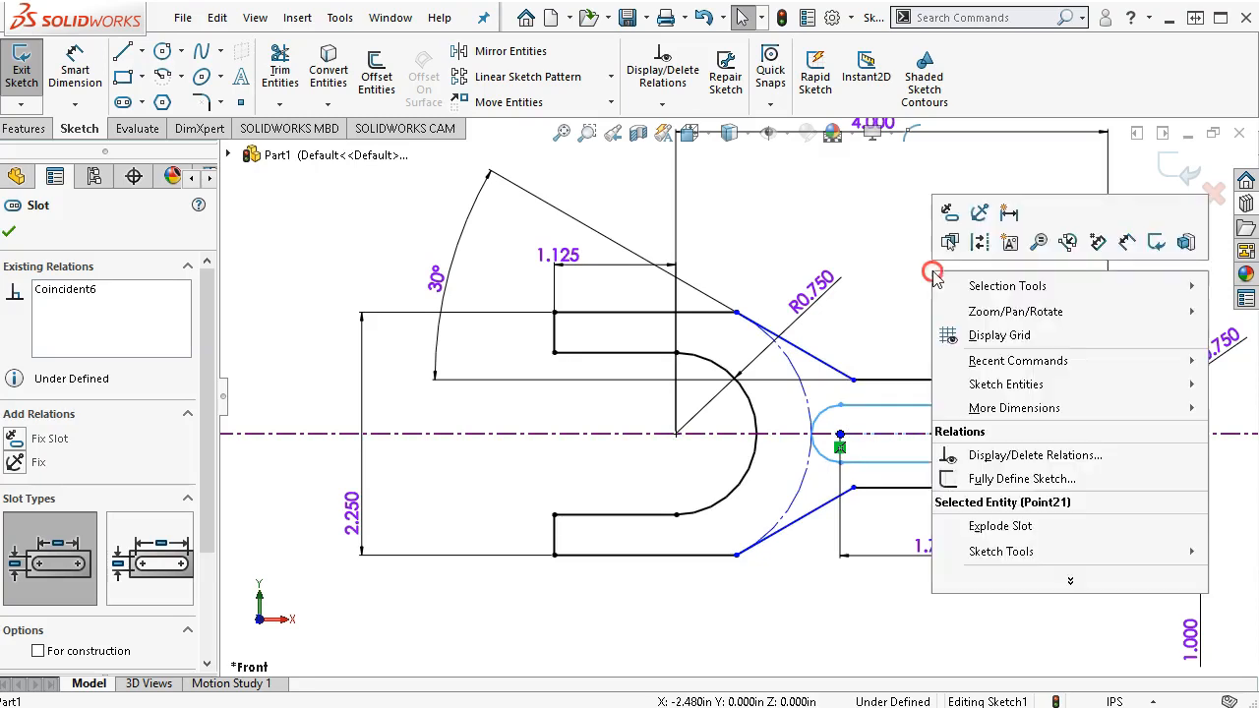
click(1126, 238)
click(891, 478)
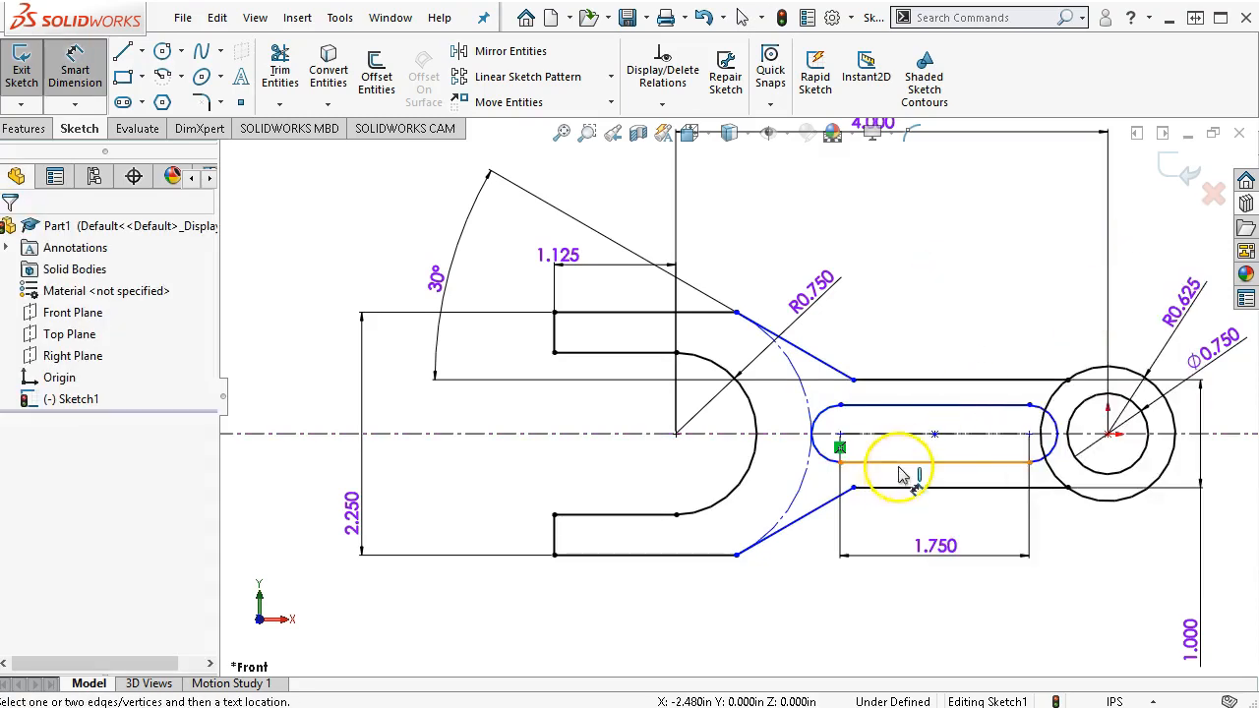
click(902, 489)
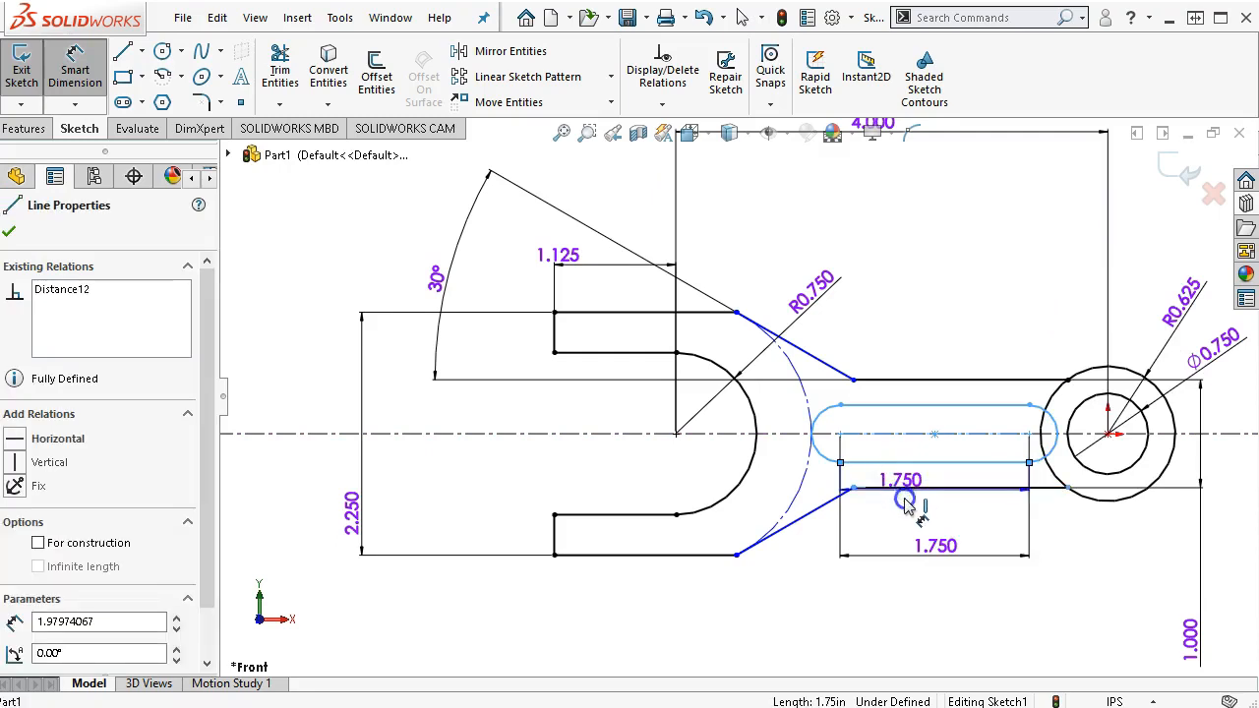
click(937, 520)
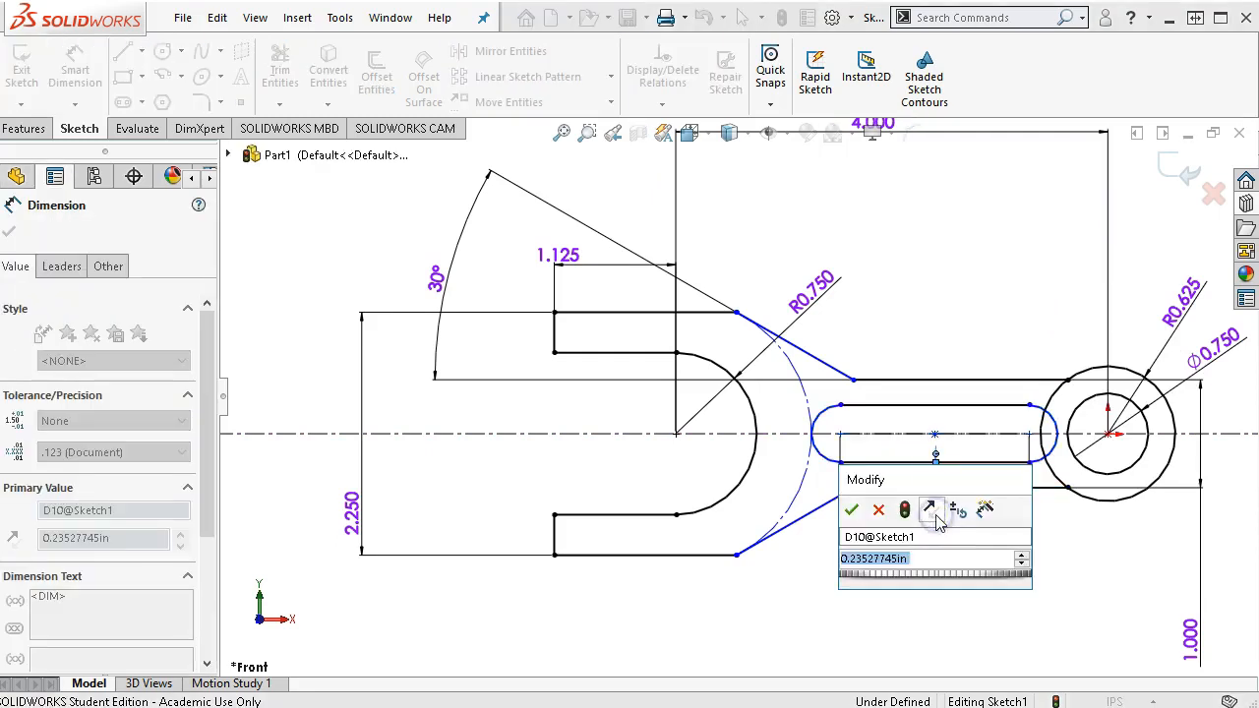
text(.25)
key(Return)
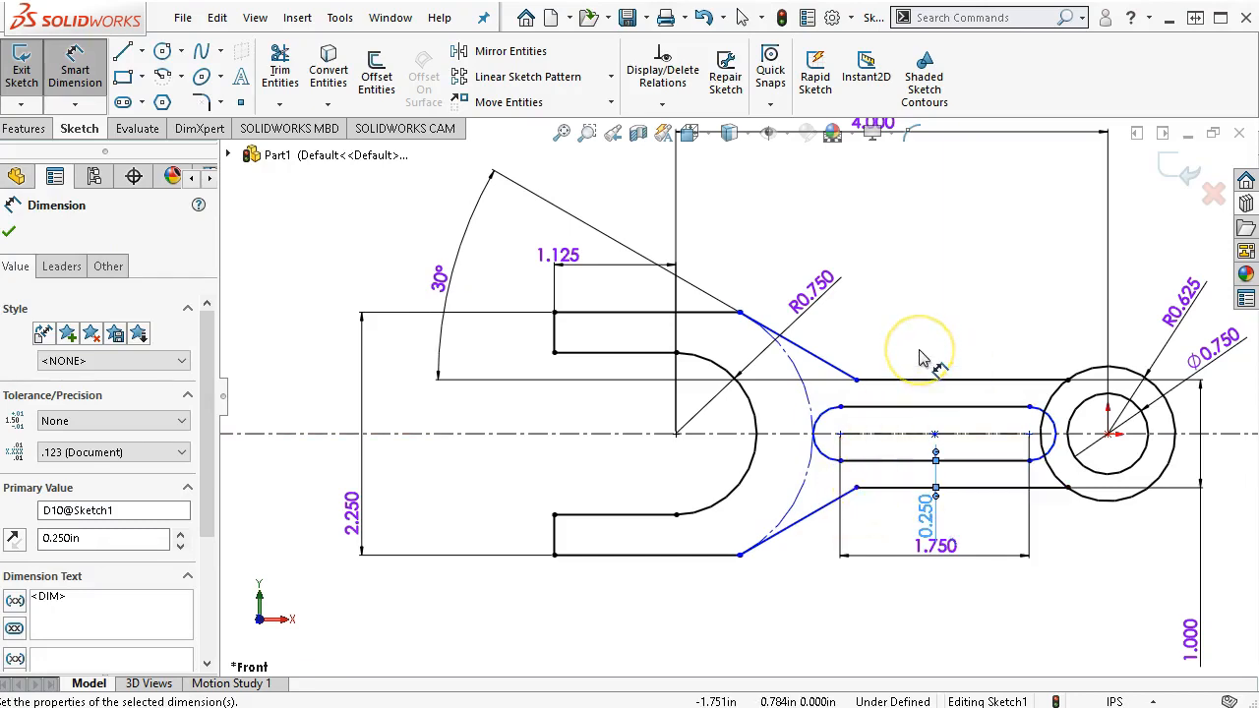
click(800, 367)
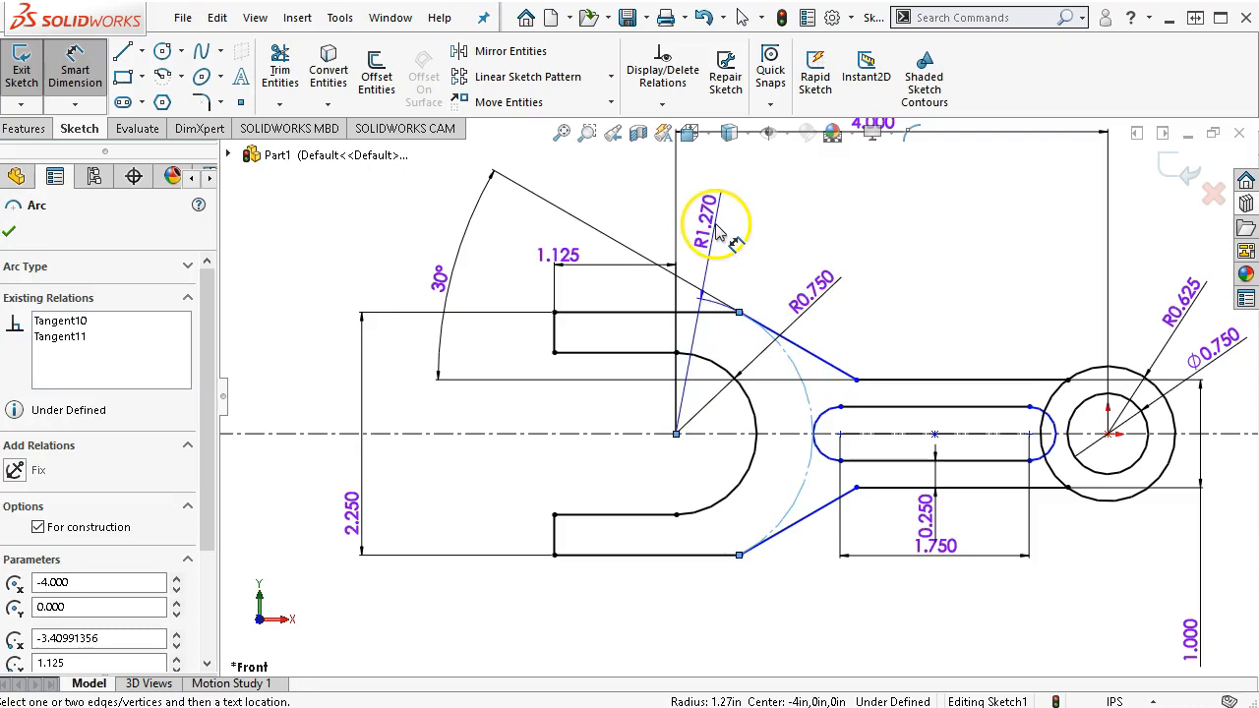
key(Escape)
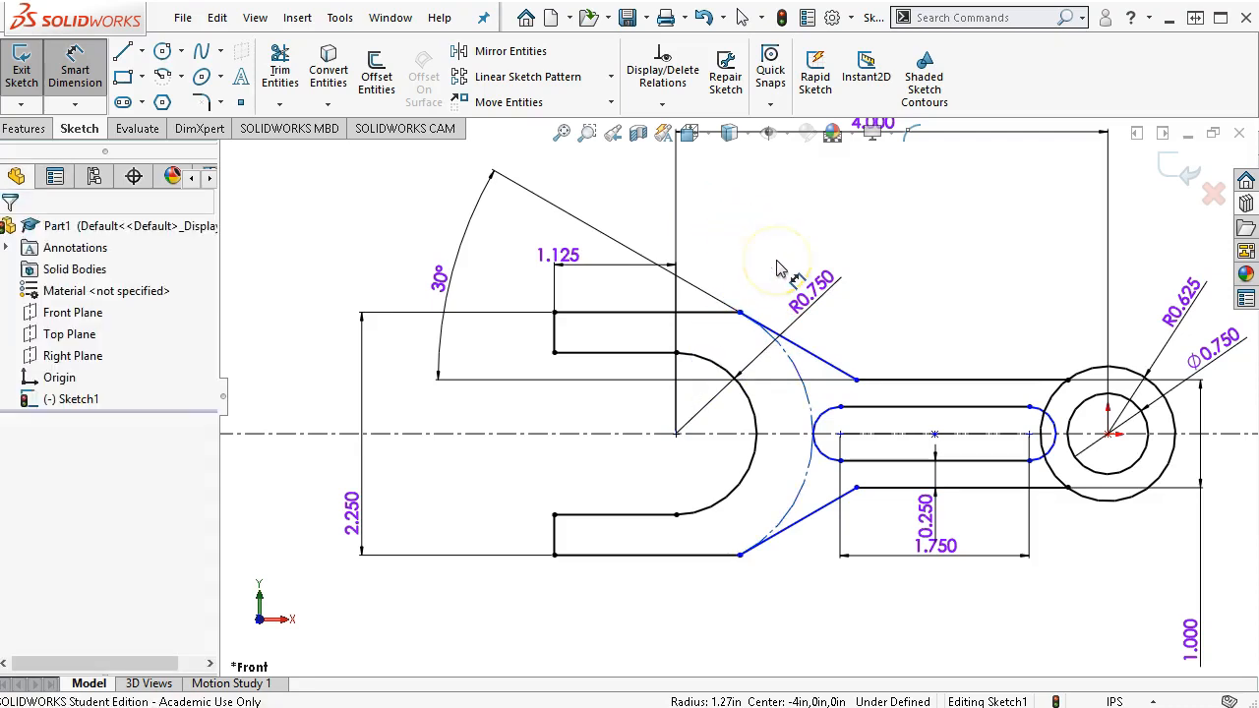
right_click(900, 278)
click(925, 301)
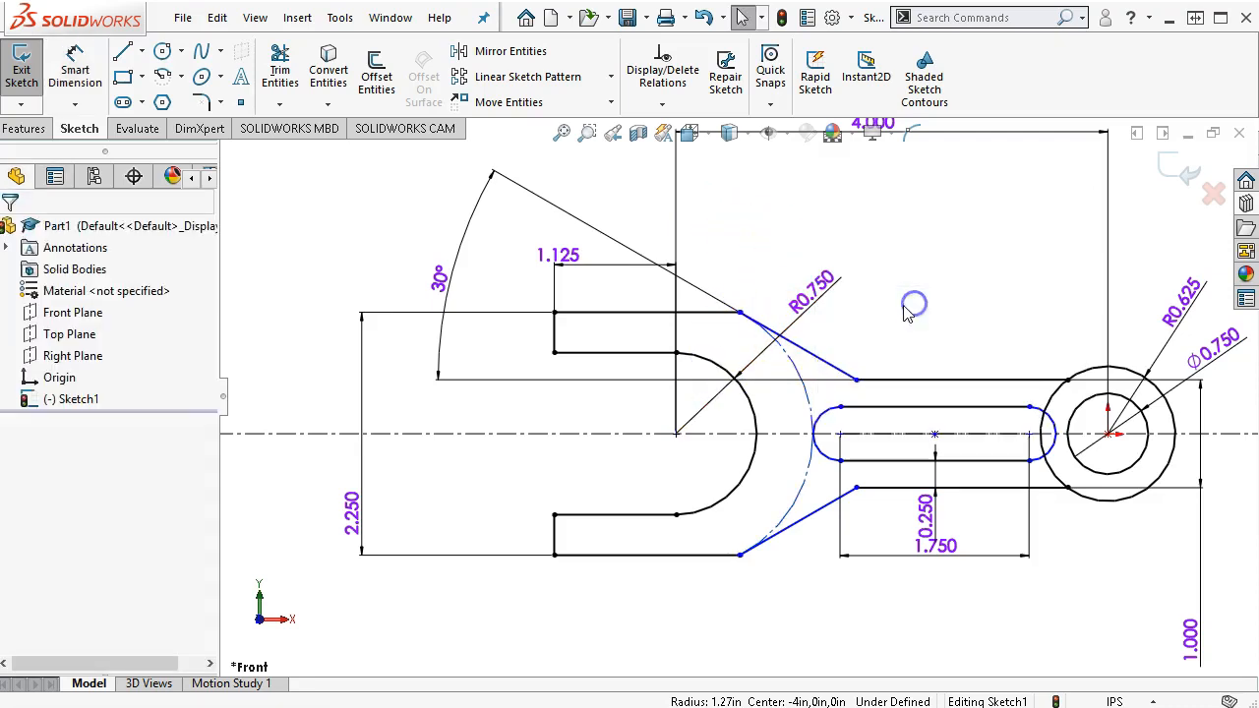
- Make the outer construction arc tangent to the upper fork arm's horizontal outer edge
click(799, 372)
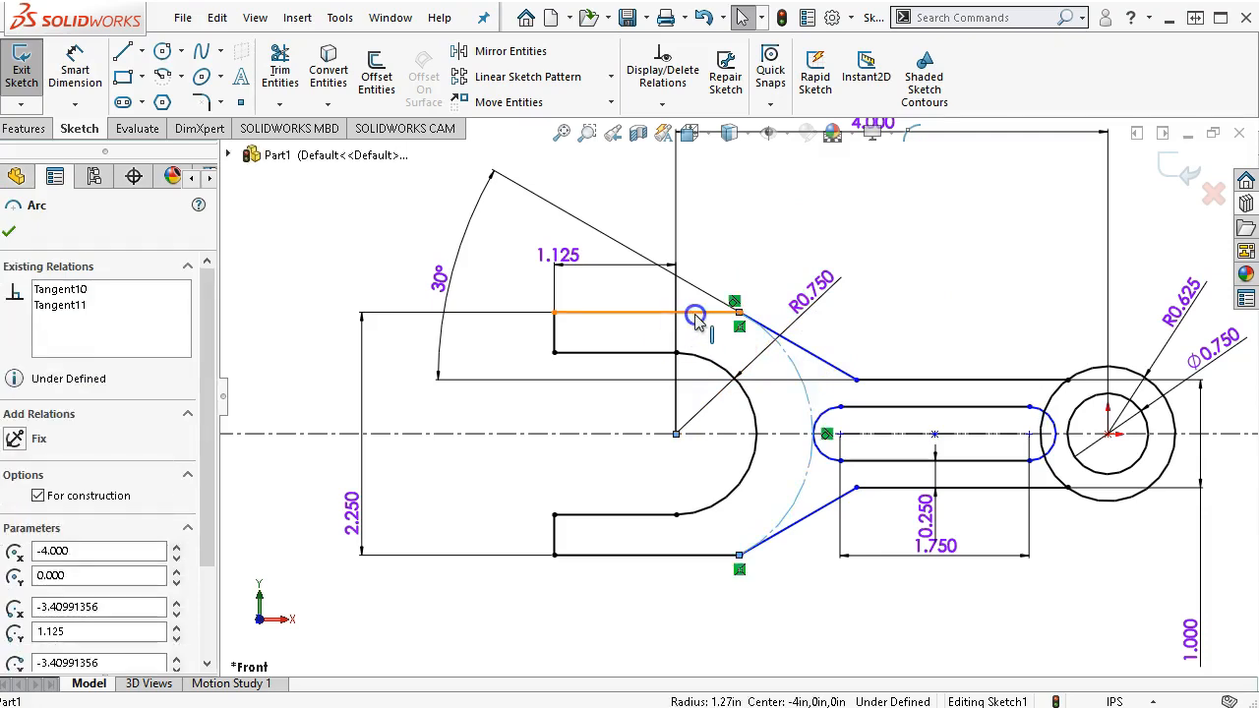
ctrl+click(696, 313)
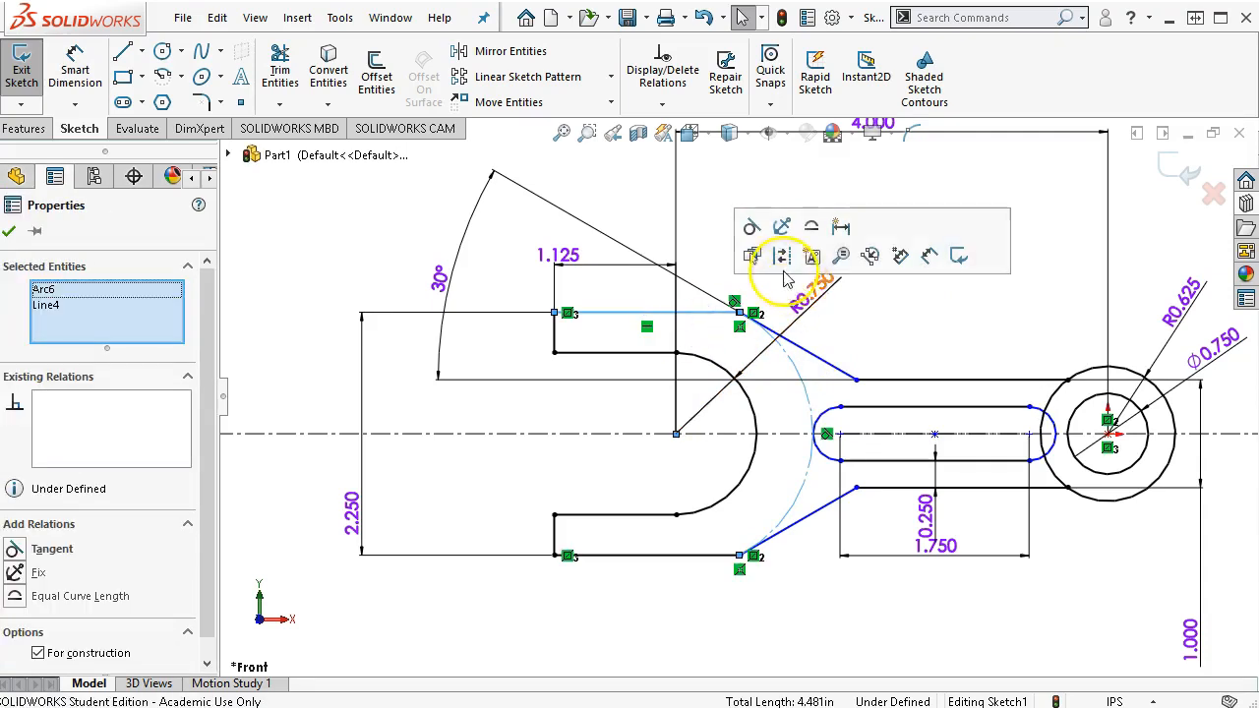
click(752, 226)
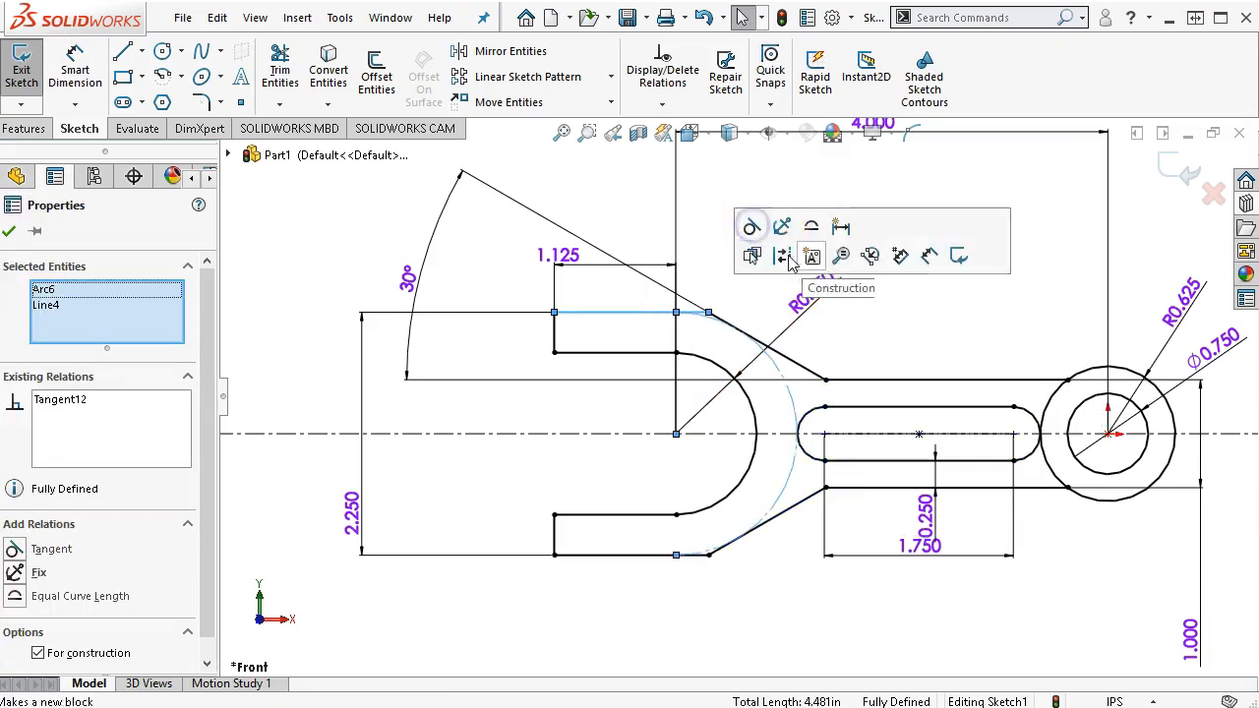
click(882, 325)
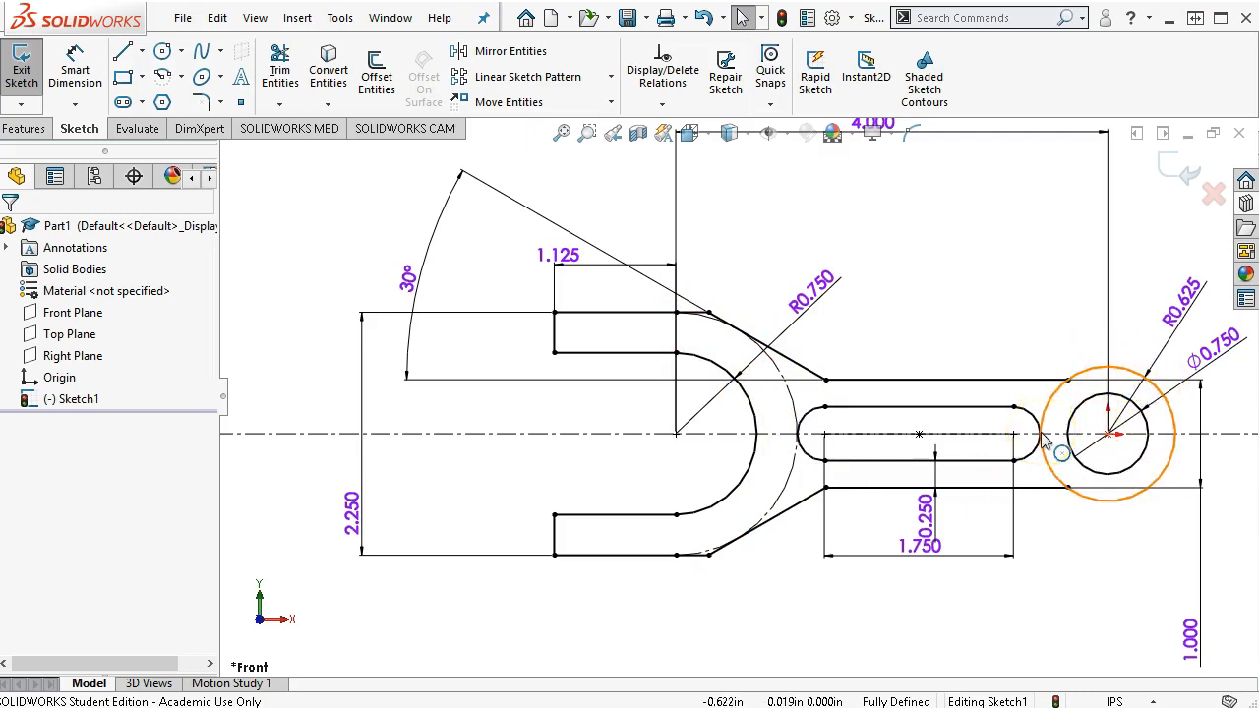
scroll(1044, 429, up, 1)
scroll(1044, 431, down, 1)
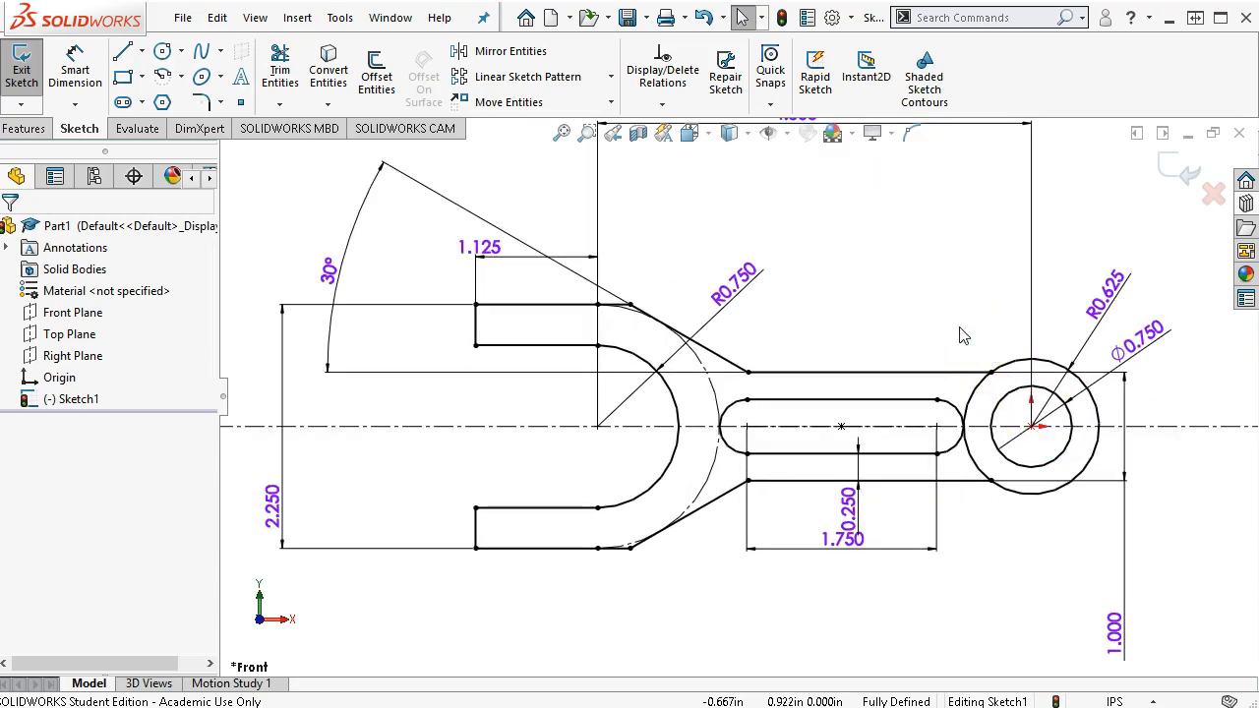
- Convert the outer fork construction arc back to regular sketch geometry
click(936, 309)
click(890, 299)
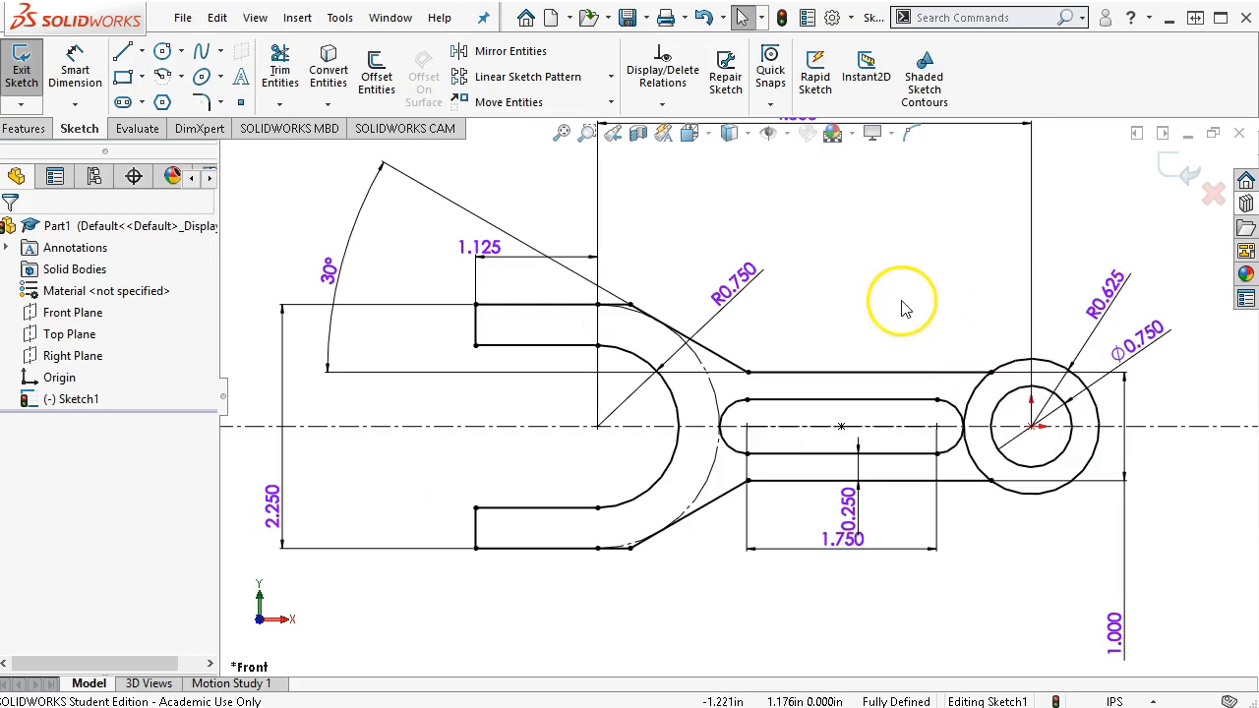
click(695, 363)
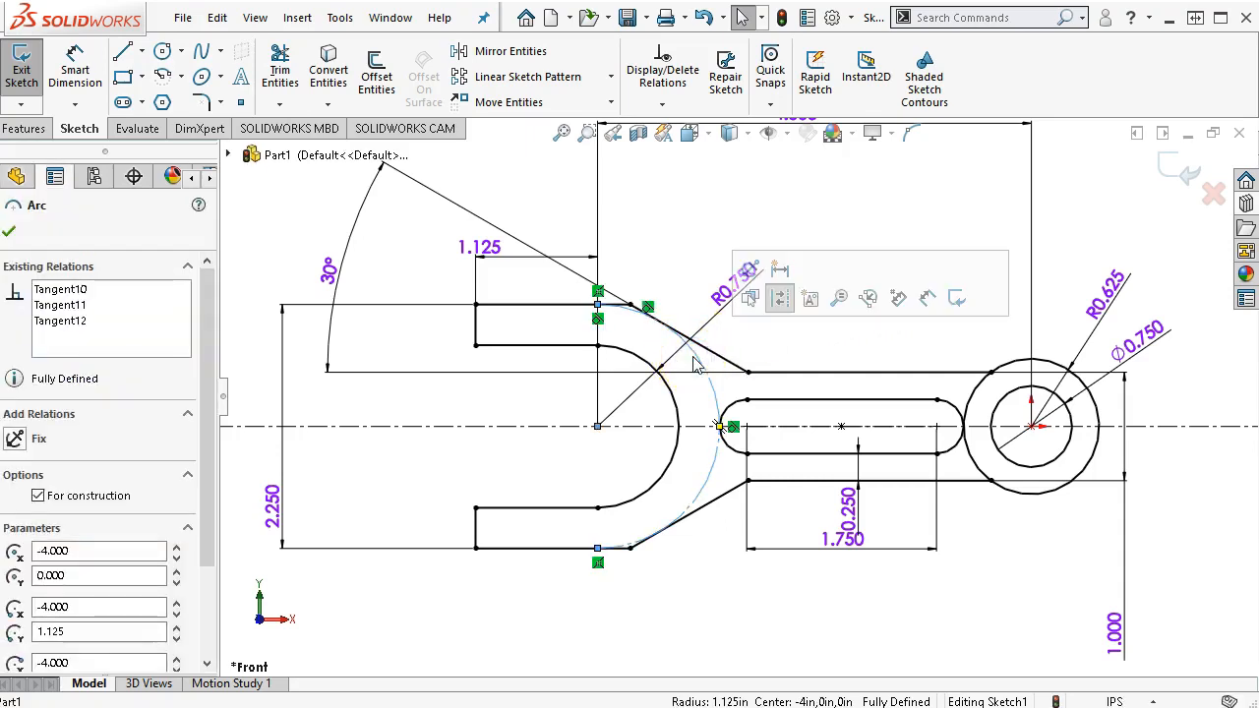
click(778, 299)
click(756, 214)
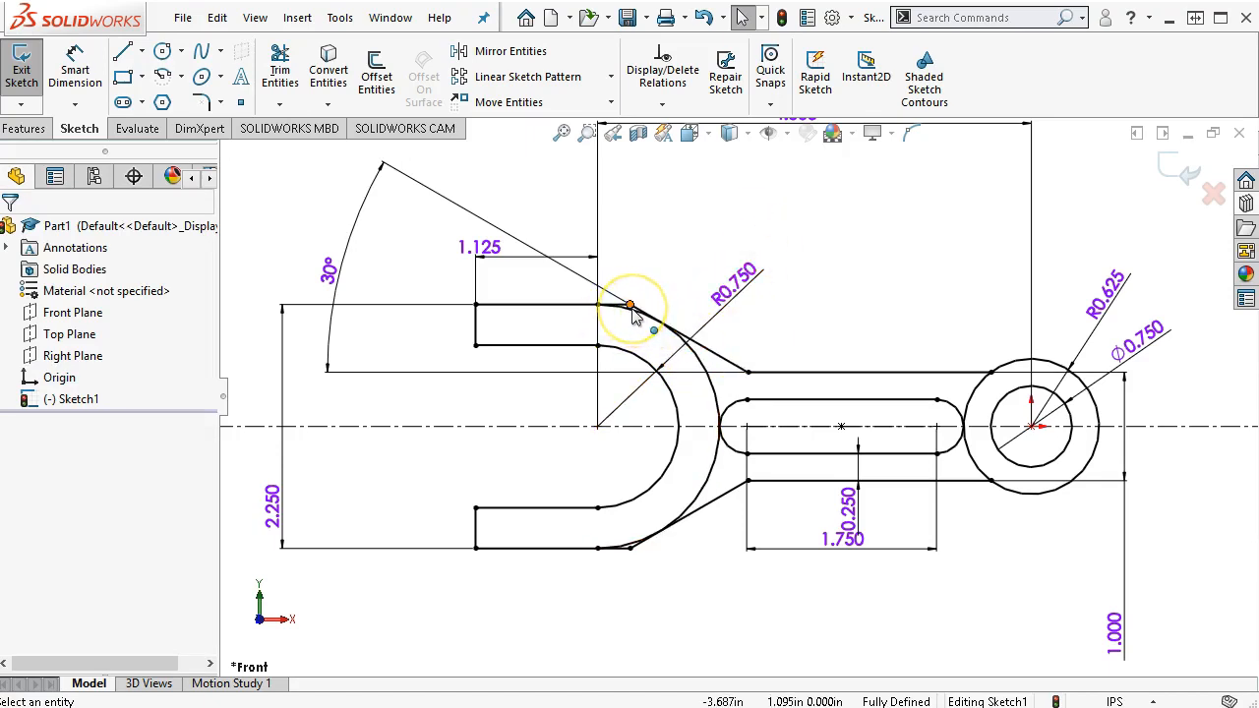
- Start a blind Boss-Extrude of the finished sketch with a depth of 0.5 in
click(21, 129)
click(31, 73)
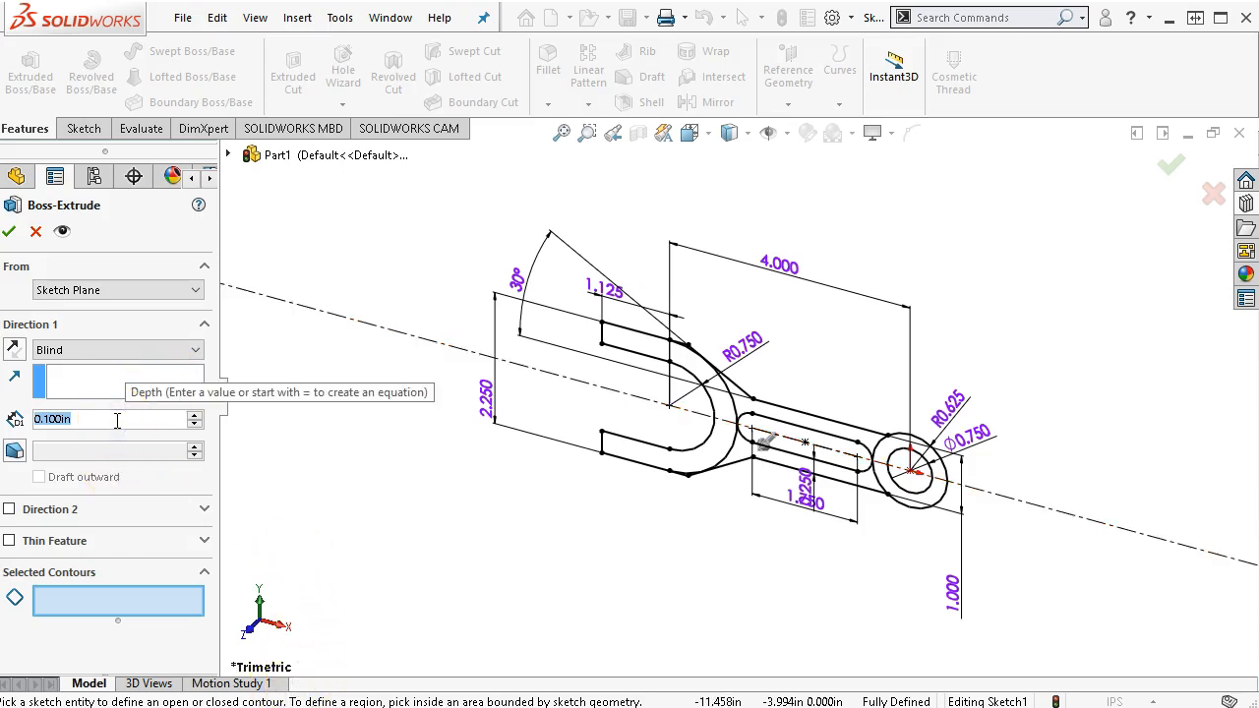
text(5)
key(Return)
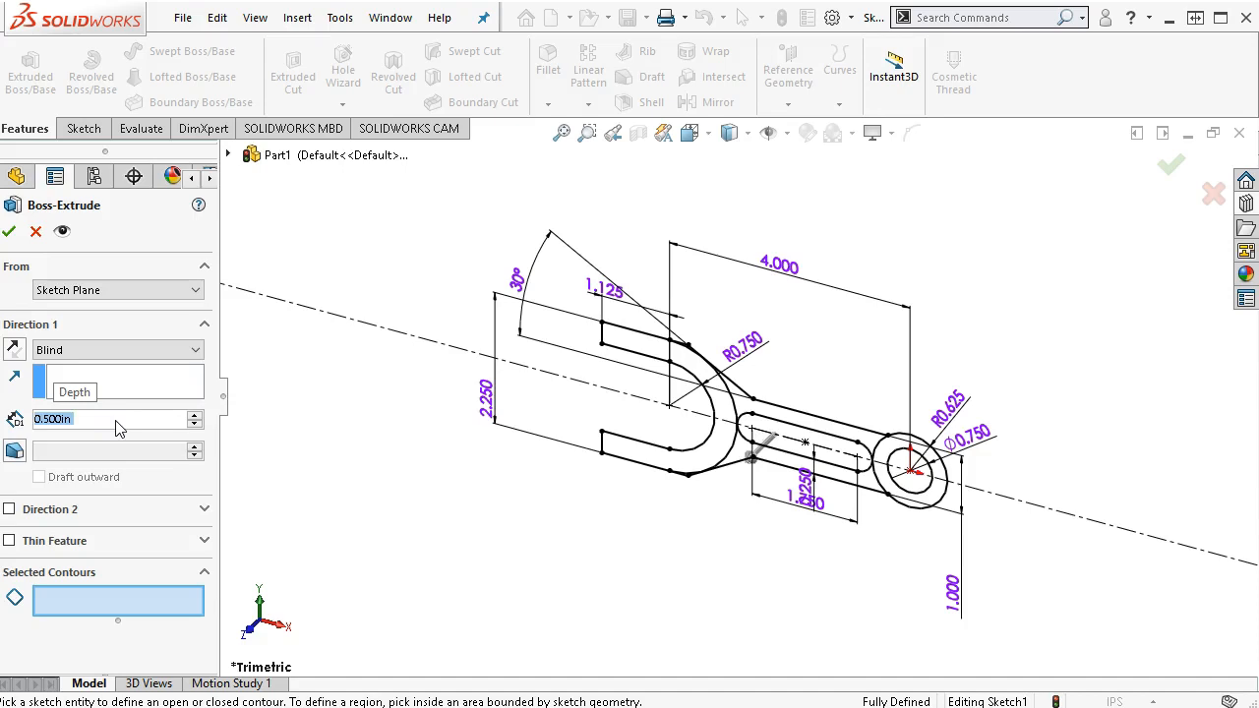
- Select the U-shaped fork, upper and lower neck, slot and outer ring regions as extrude contours, leaving the 0.75 in hole open
scroll(652, 424, down, 2)
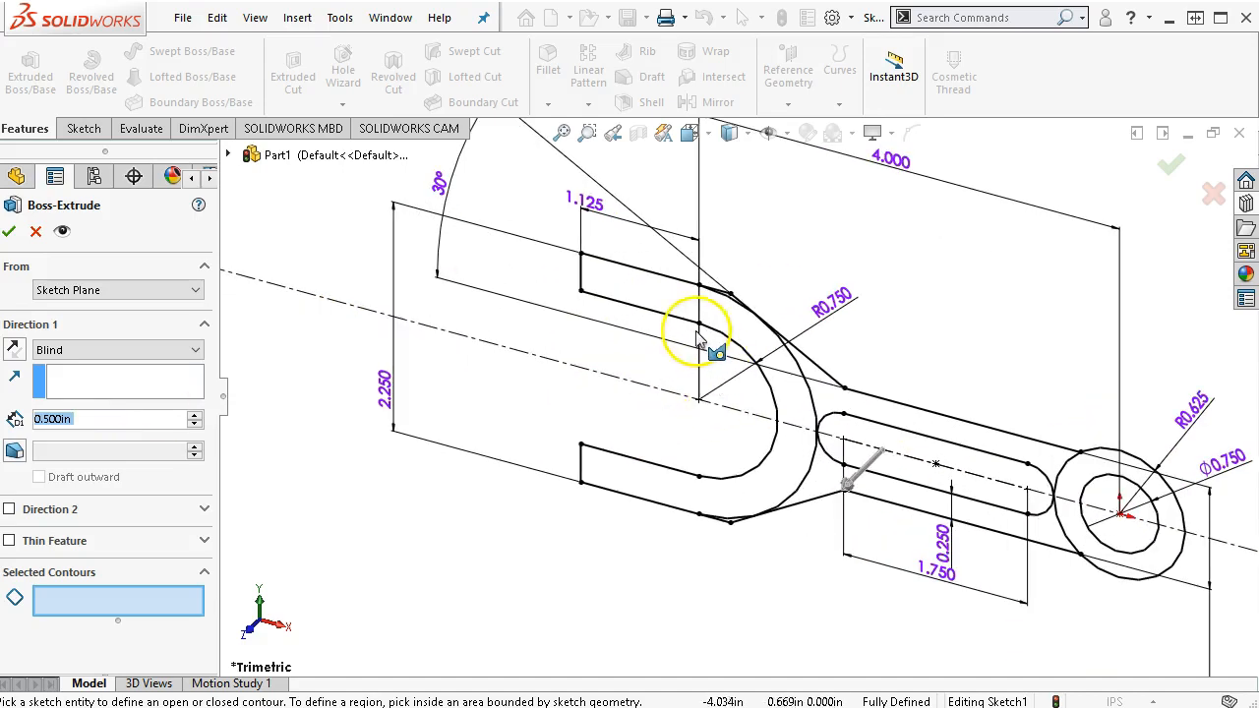
click(753, 361)
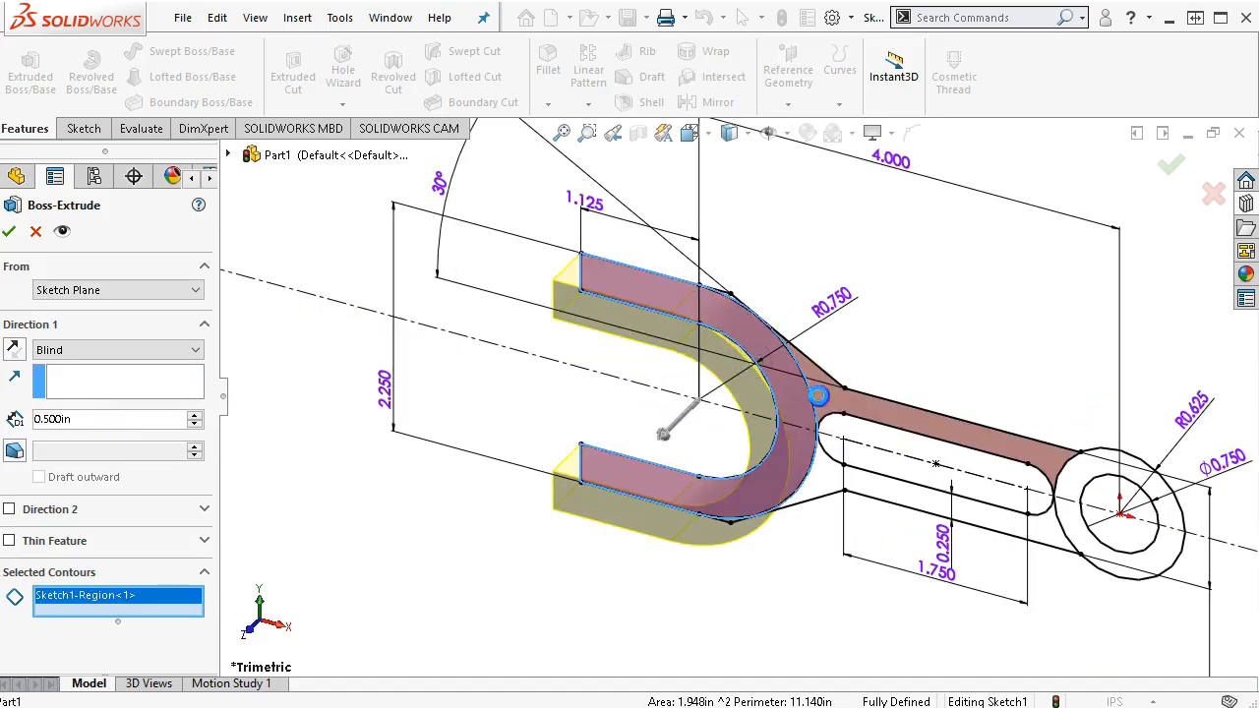
click(822, 398)
click(886, 506)
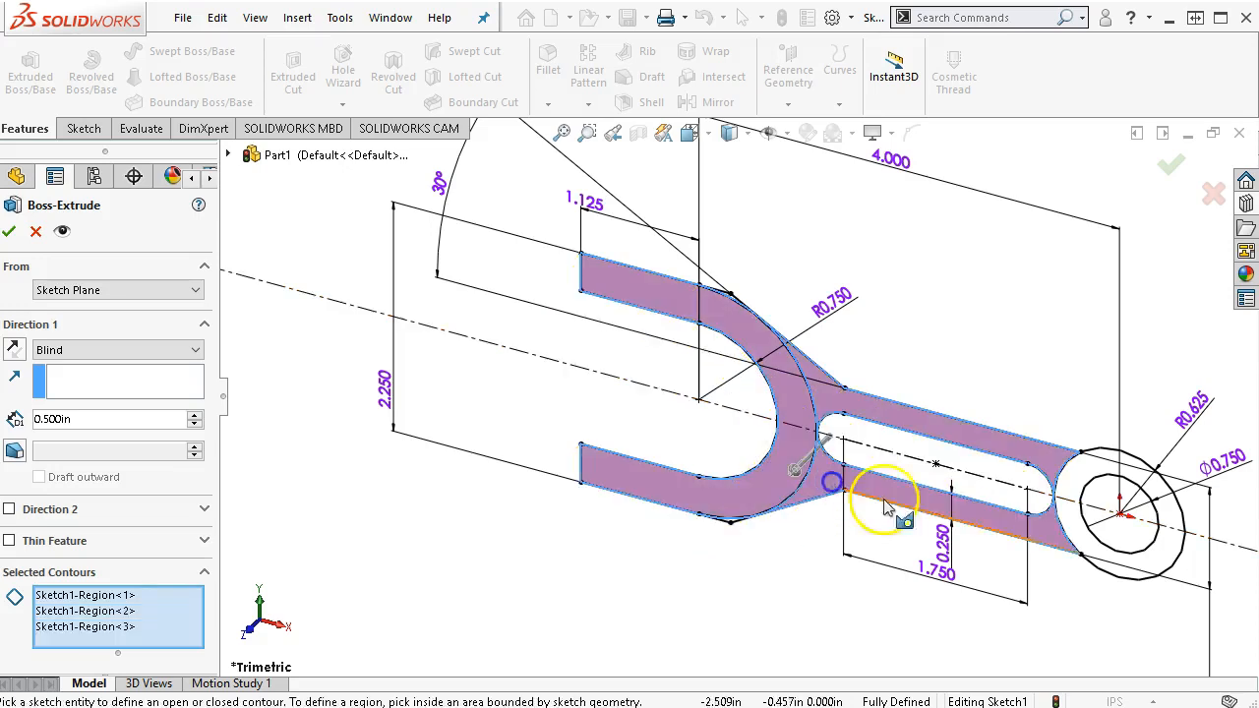
click(962, 489)
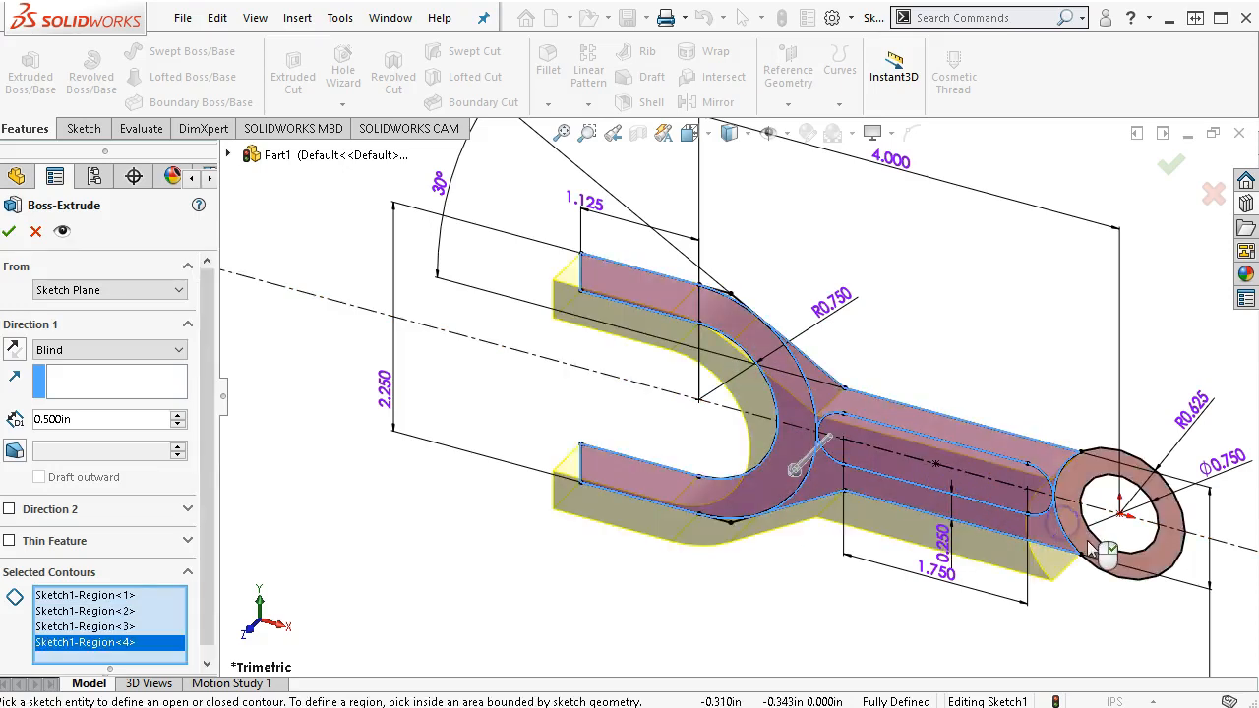
click(1090, 543)
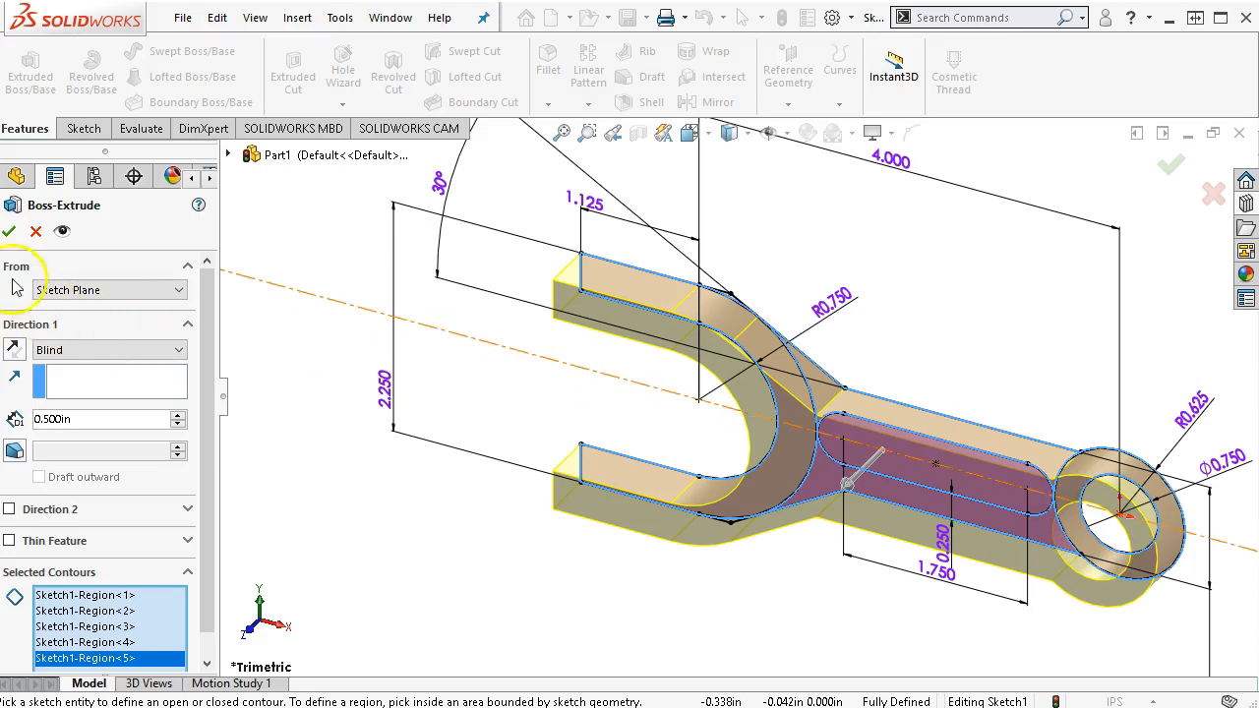
- Reverse the extrusion direction so the boss extends behind the sketch plane and complete the feature
click(14, 351)
click(14, 350)
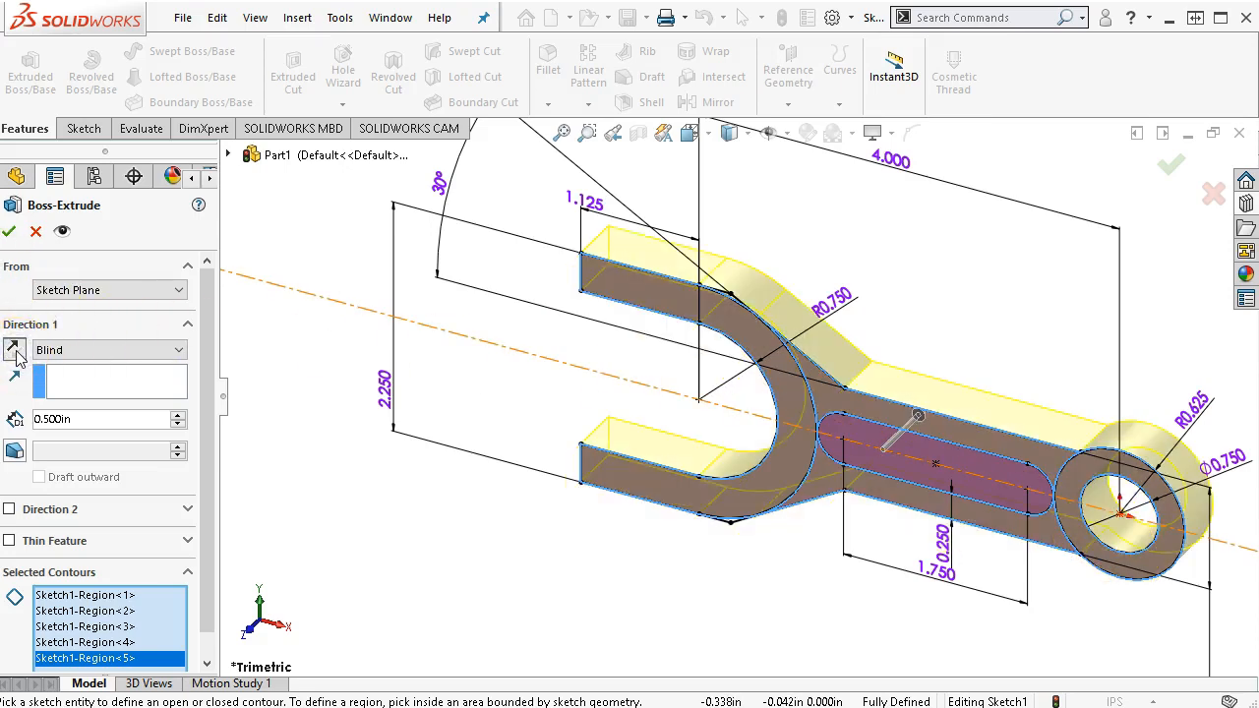
click(9, 231)
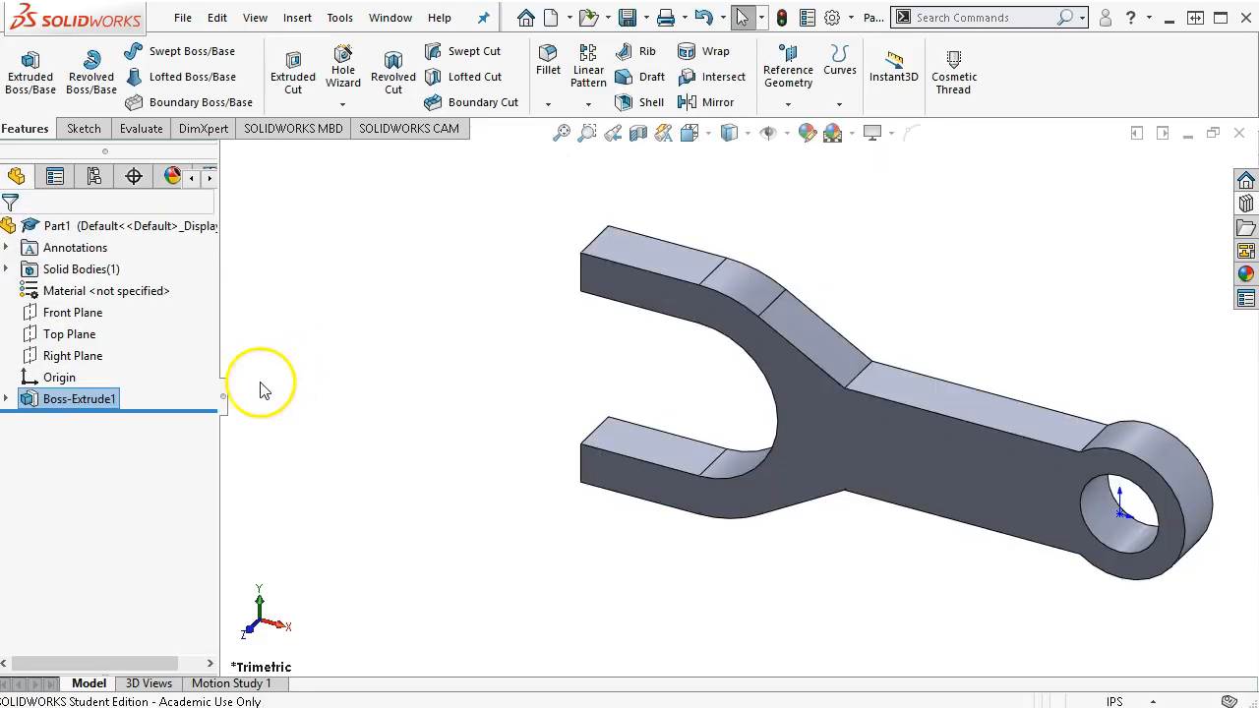
- Reuse the boss's sketch to cut only the neck slot region as a blind Extruded Cut 0.1875 in deep
click(6, 398)
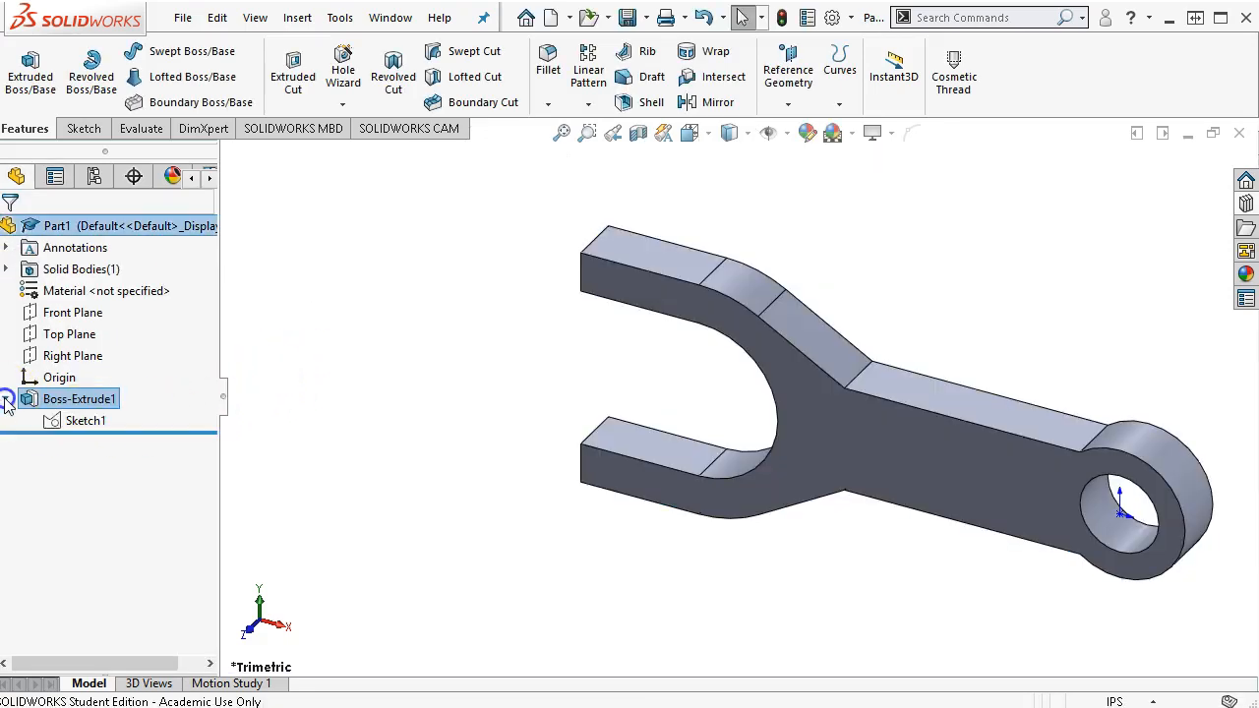
click(84, 420)
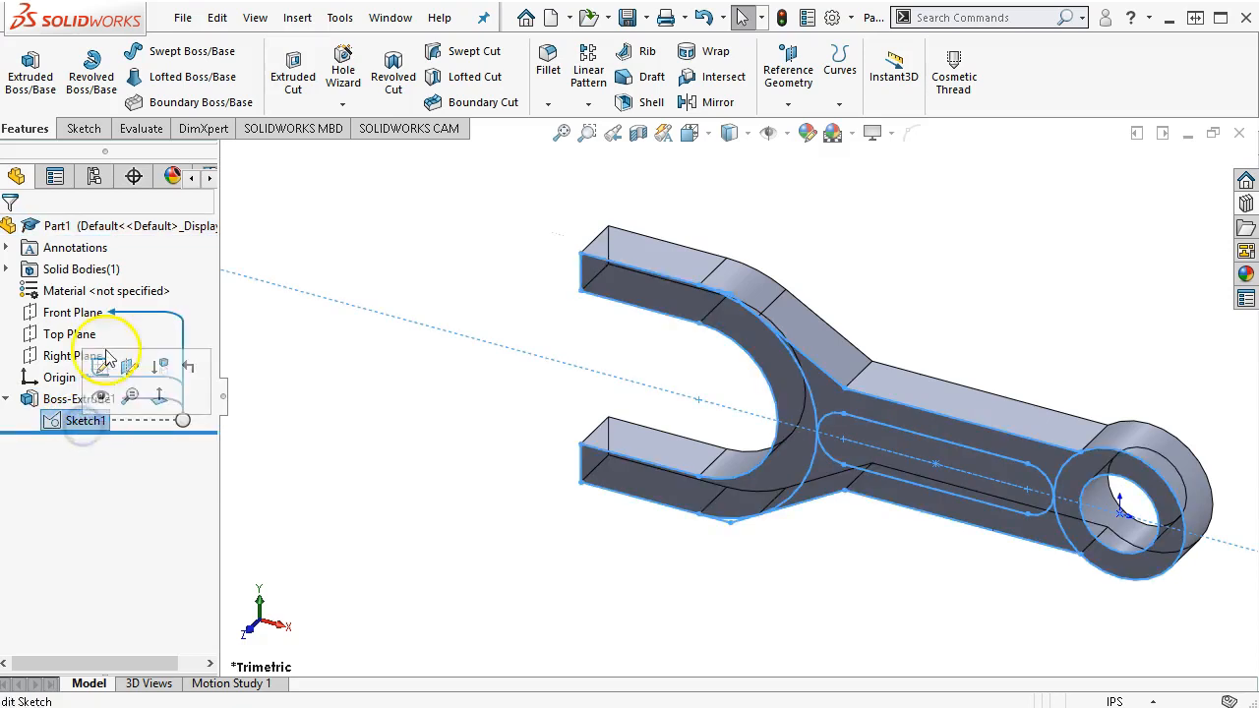
click(294, 77)
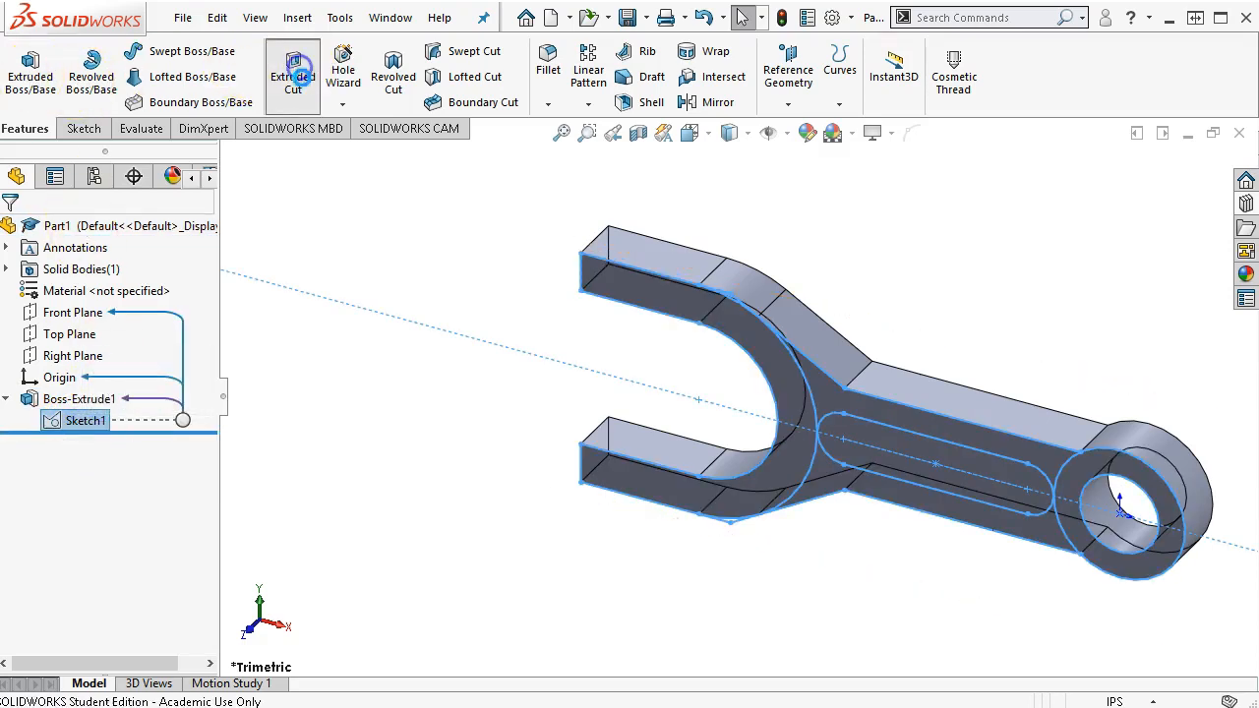
click(859, 431)
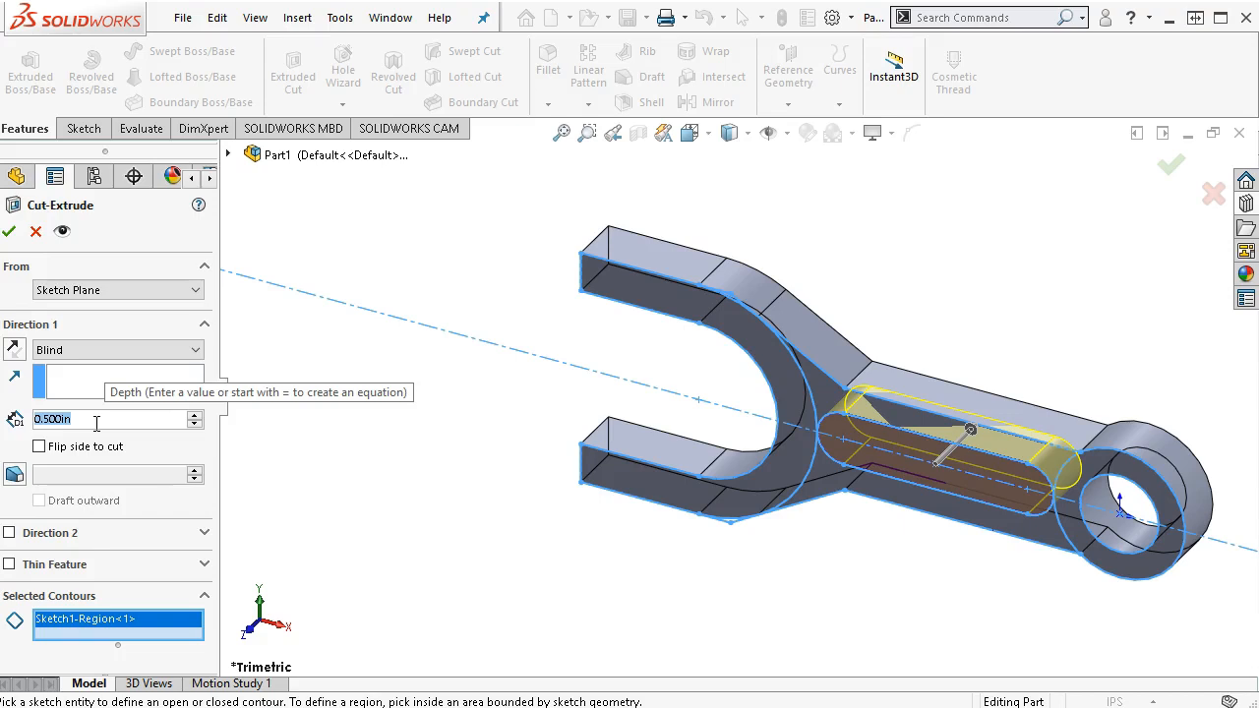
text(.1)
key(Return)
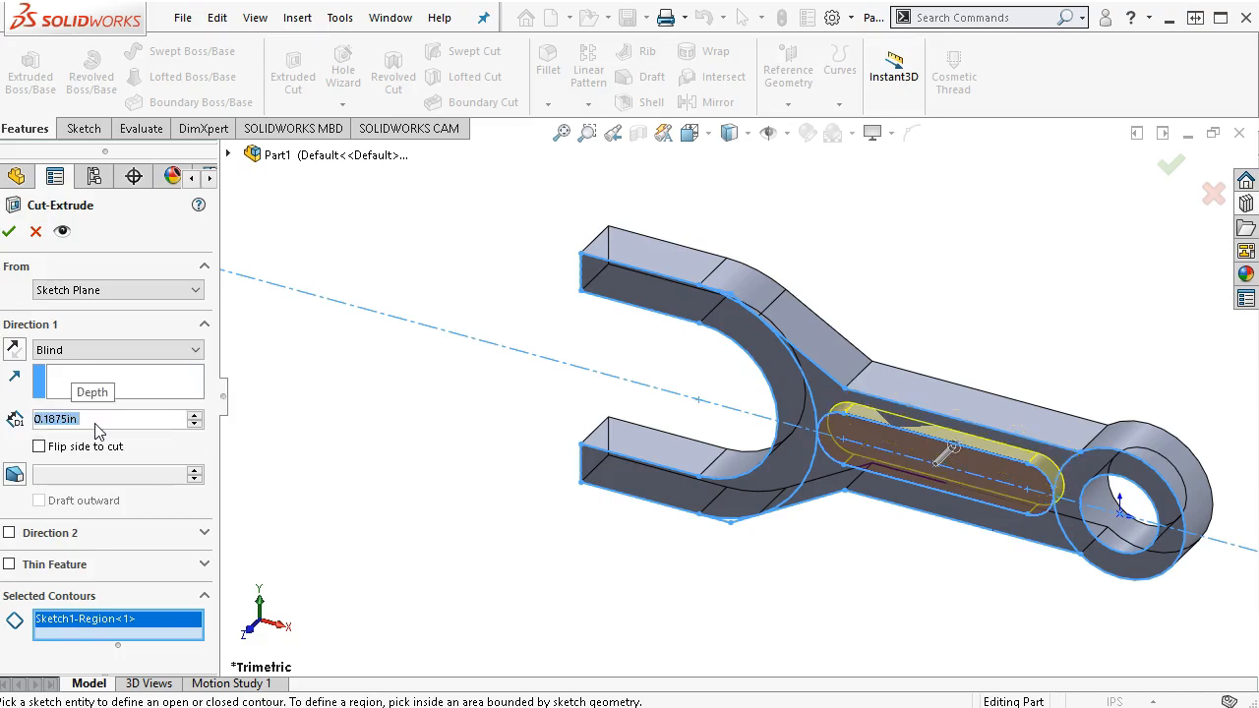
click(46, 293)
click(8, 233)
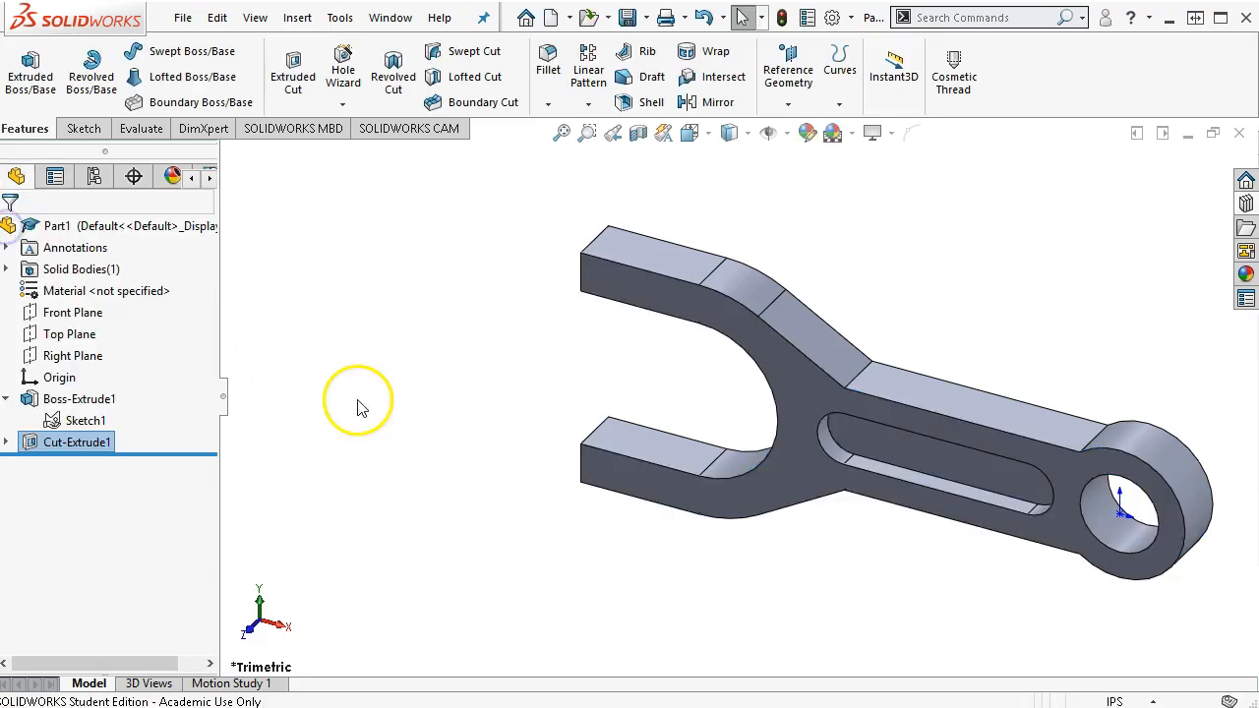
- Start a fillet on the four edges where the neck meets the fork diagonals and the ring, above and below
key(ctrl+1)
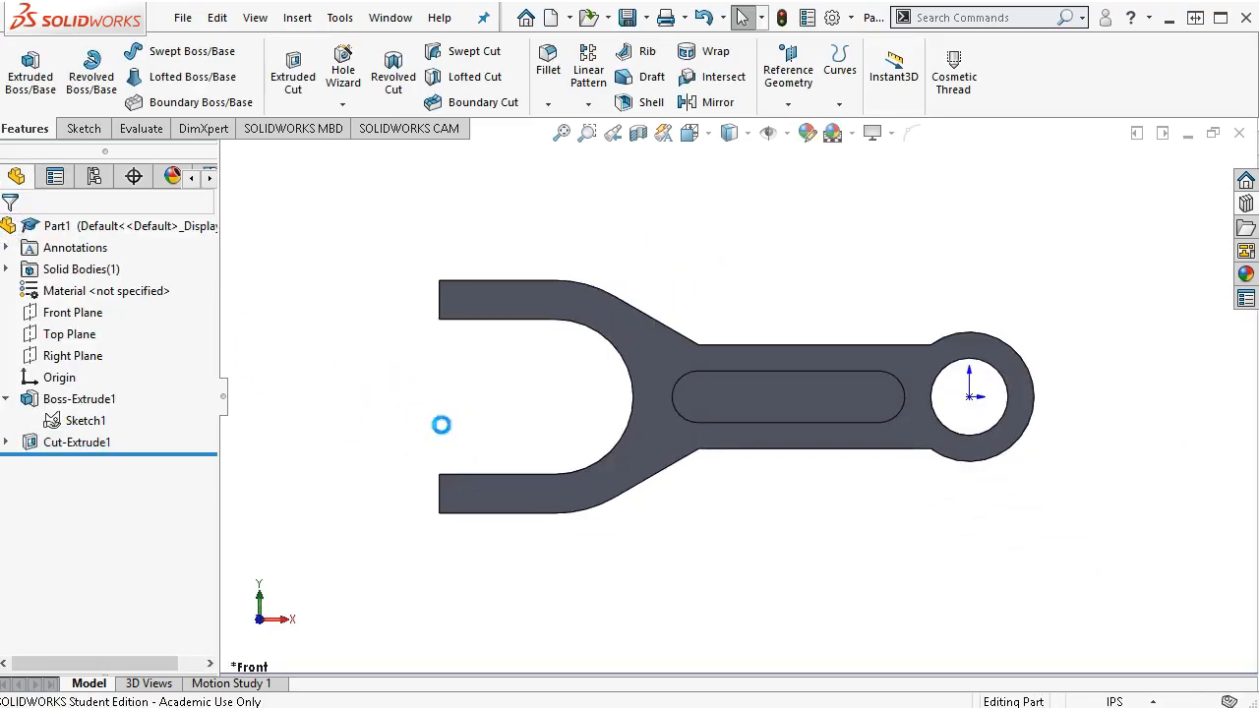
middle_drag(708, 486, 858, 378)
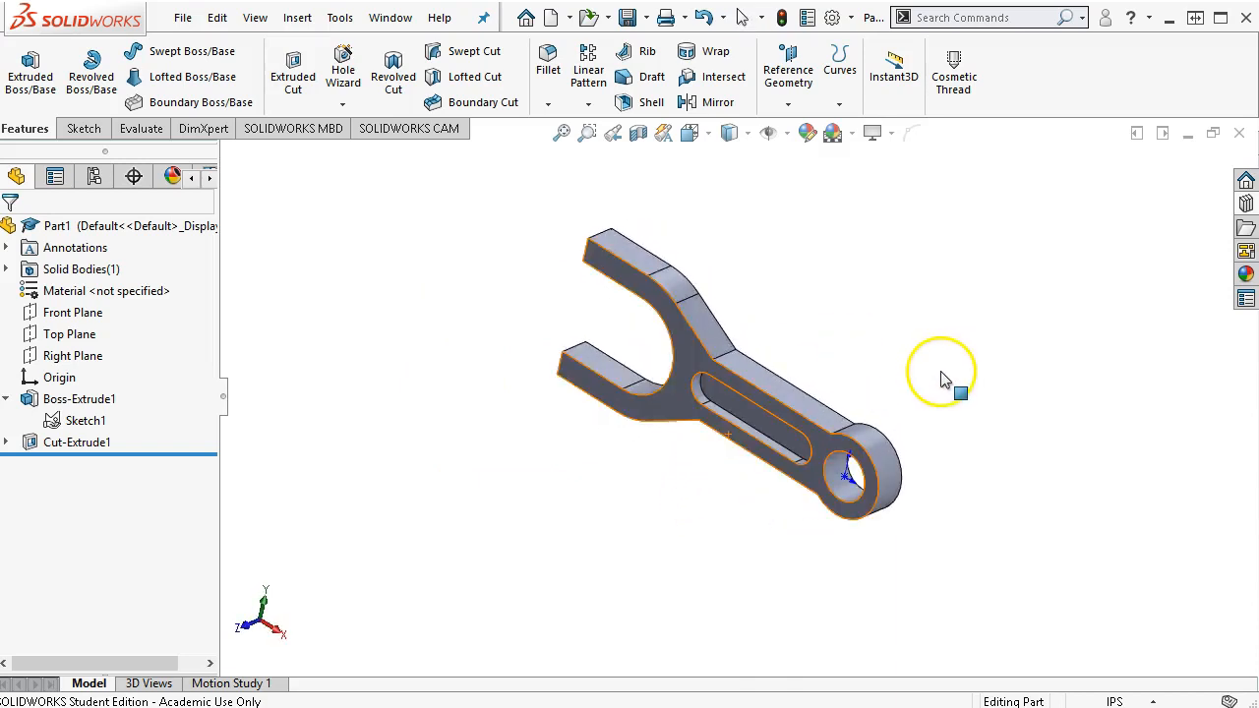
click(726, 358)
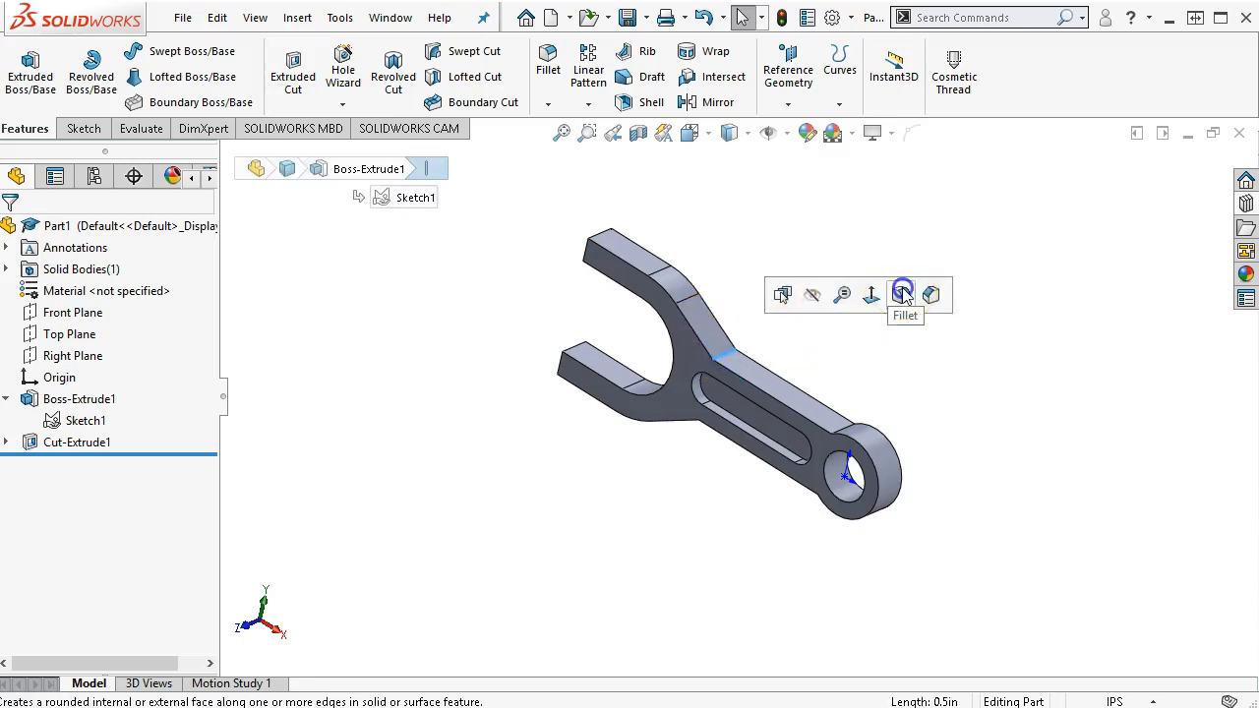
click(902, 290)
scroll(865, 427, down, 3)
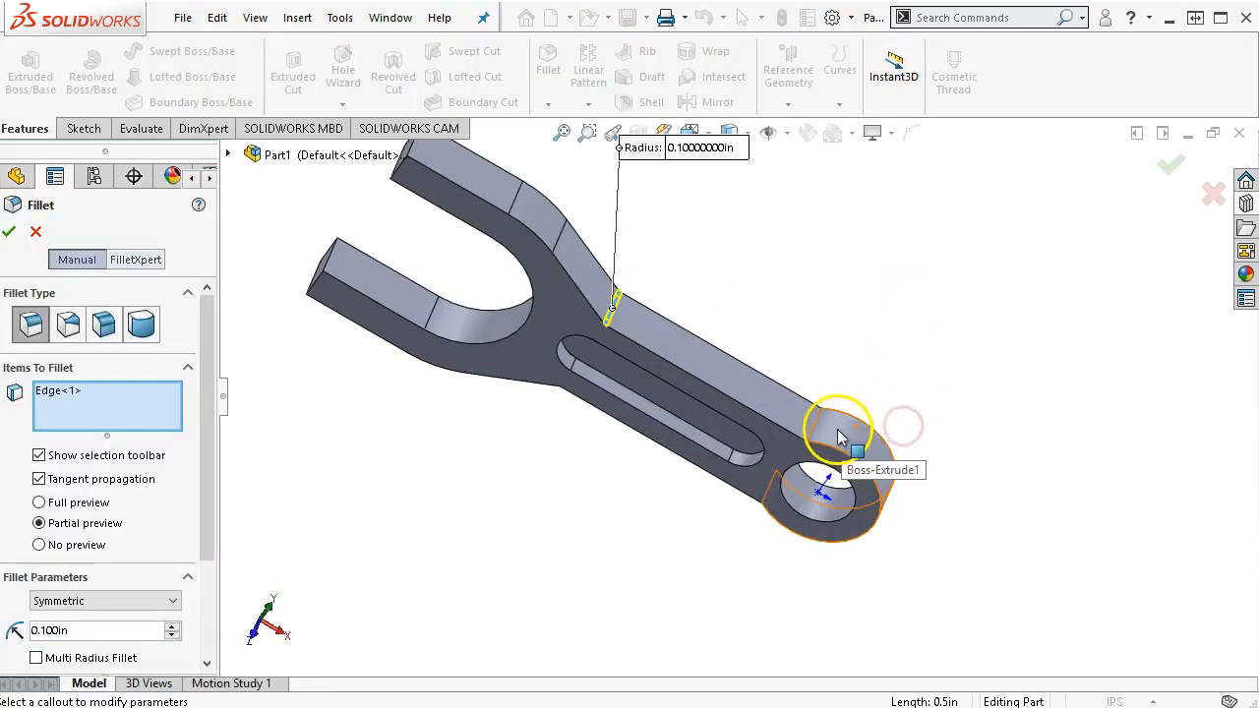
click(816, 425)
middle_drag(924, 251, 971, 164)
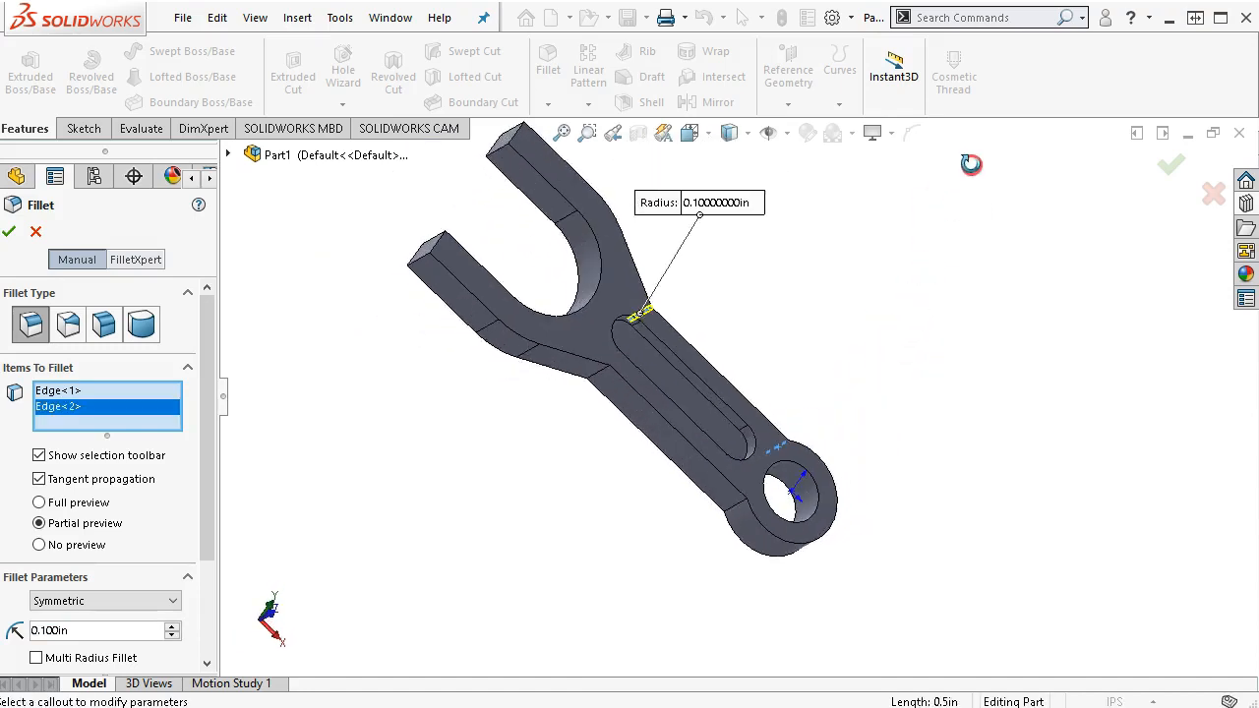
click(599, 373)
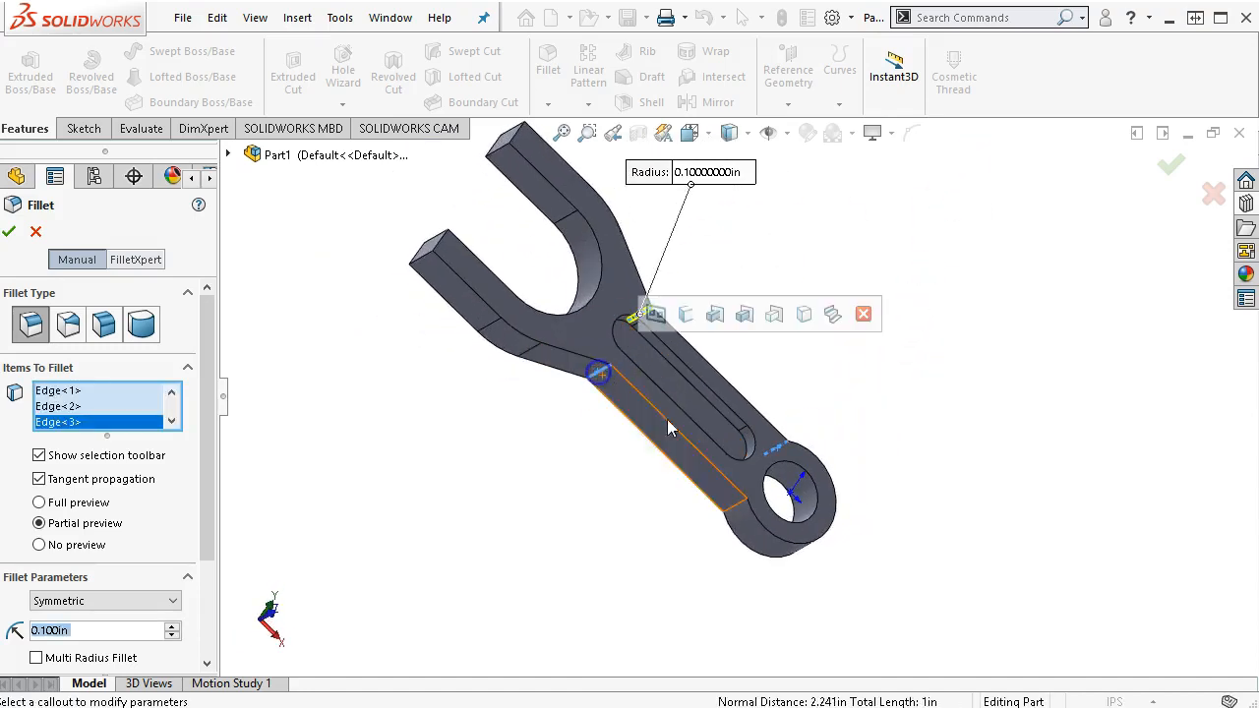
click(733, 515)
click(936, 451)
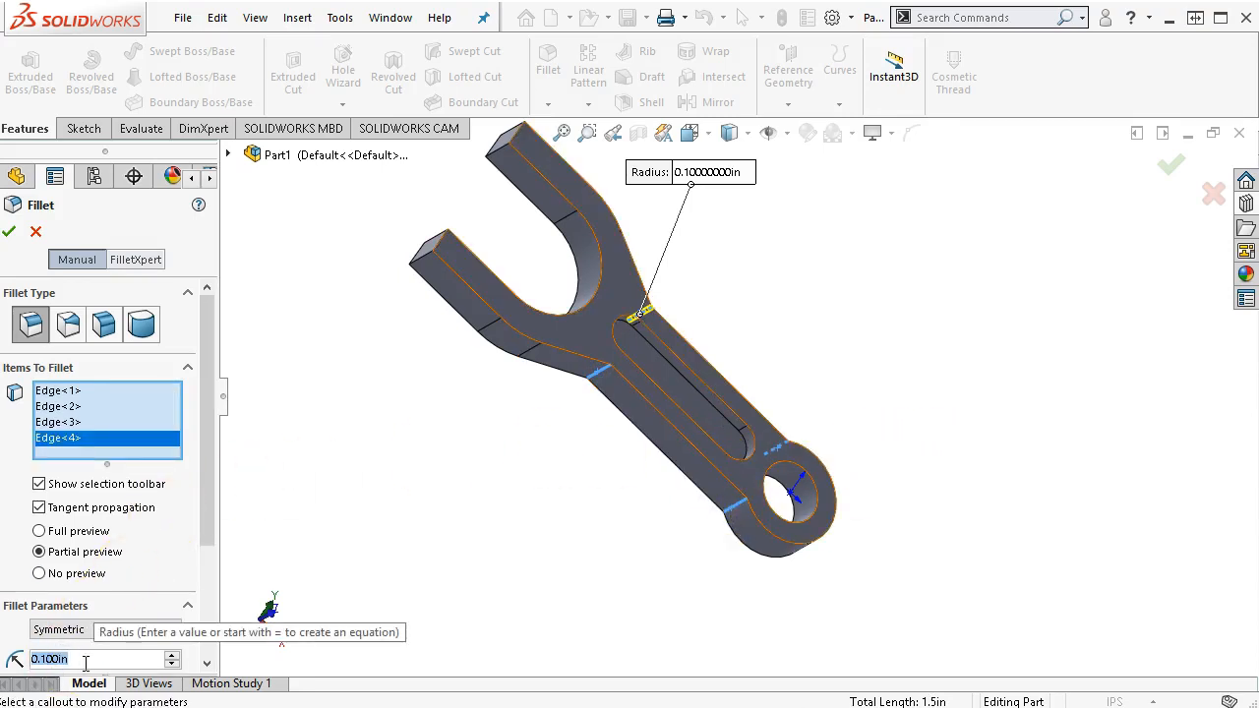
- Set the fillet radius to 0.25 in and apply it to the four neck edges
text(25)
key(Return)
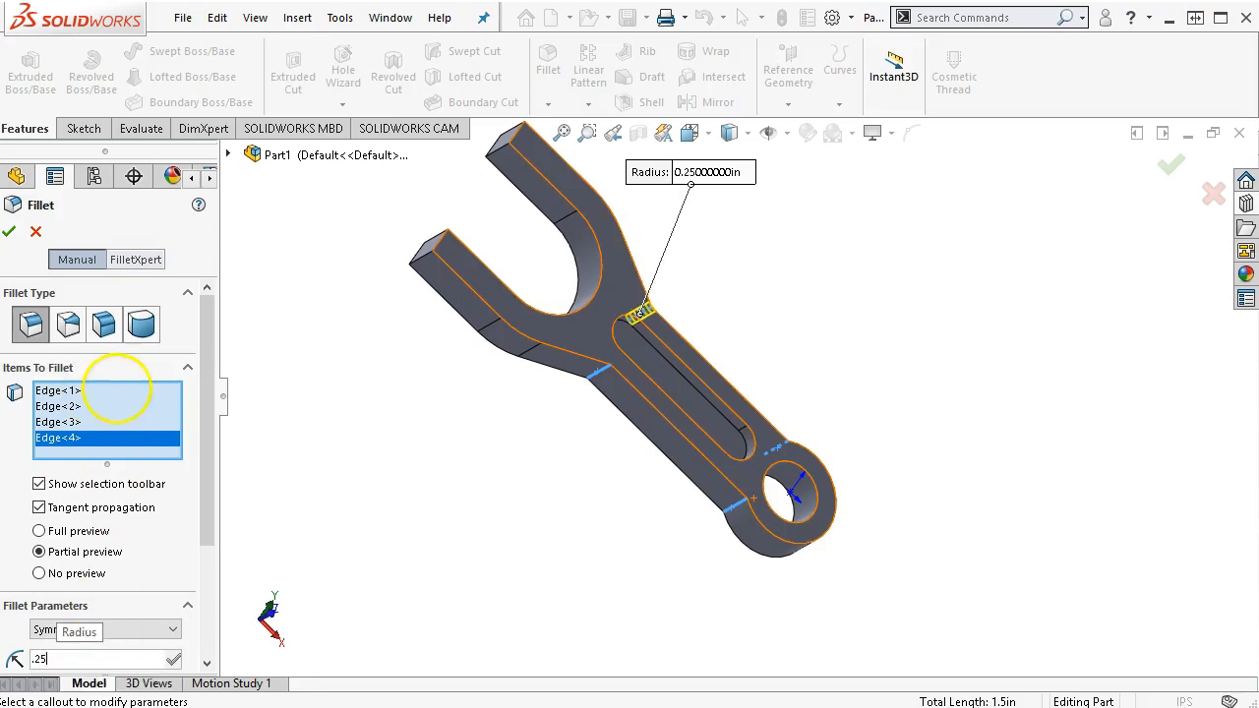
click(8, 236)
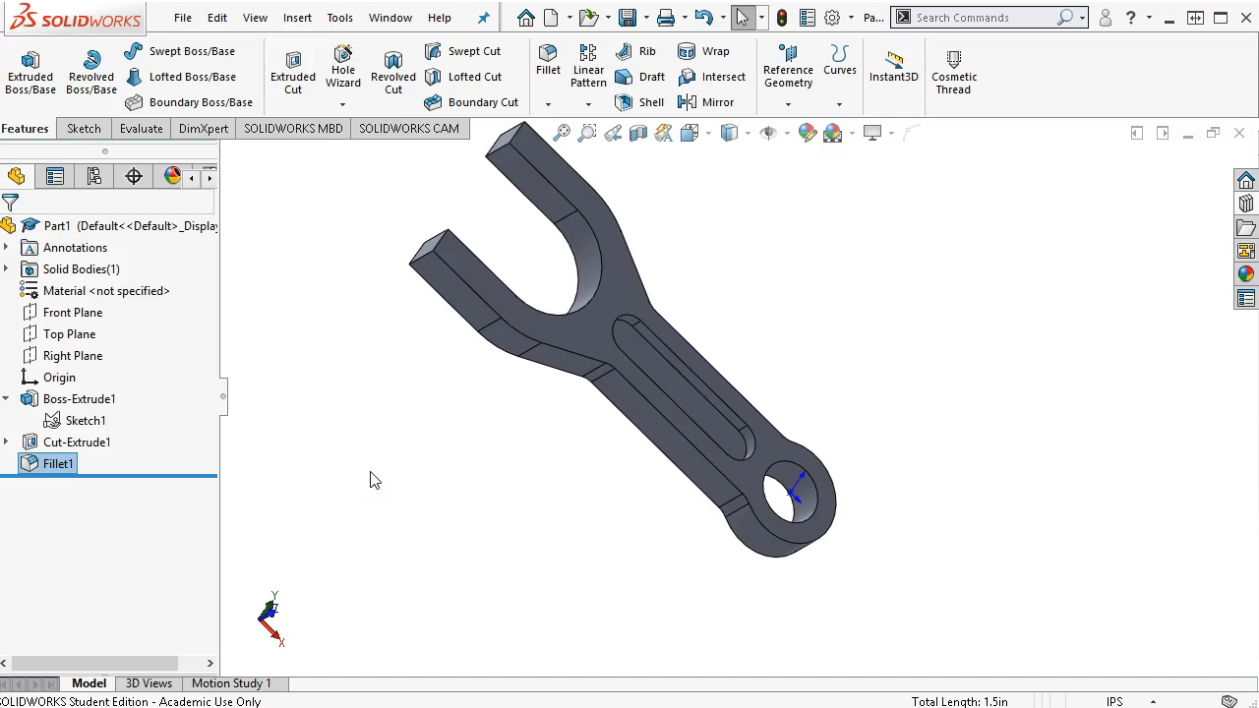
- Orient the part to its front view and save it as MCMX Exercise 2
click(880, 326)
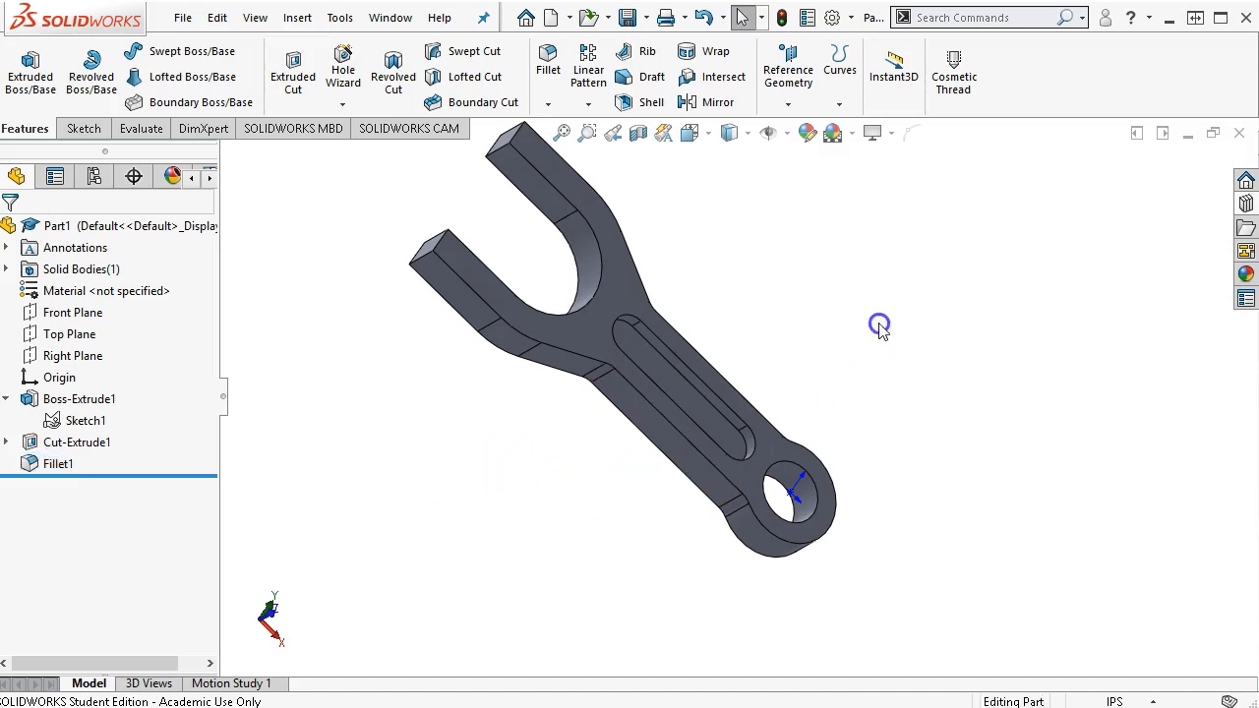
key(ctrl+1)
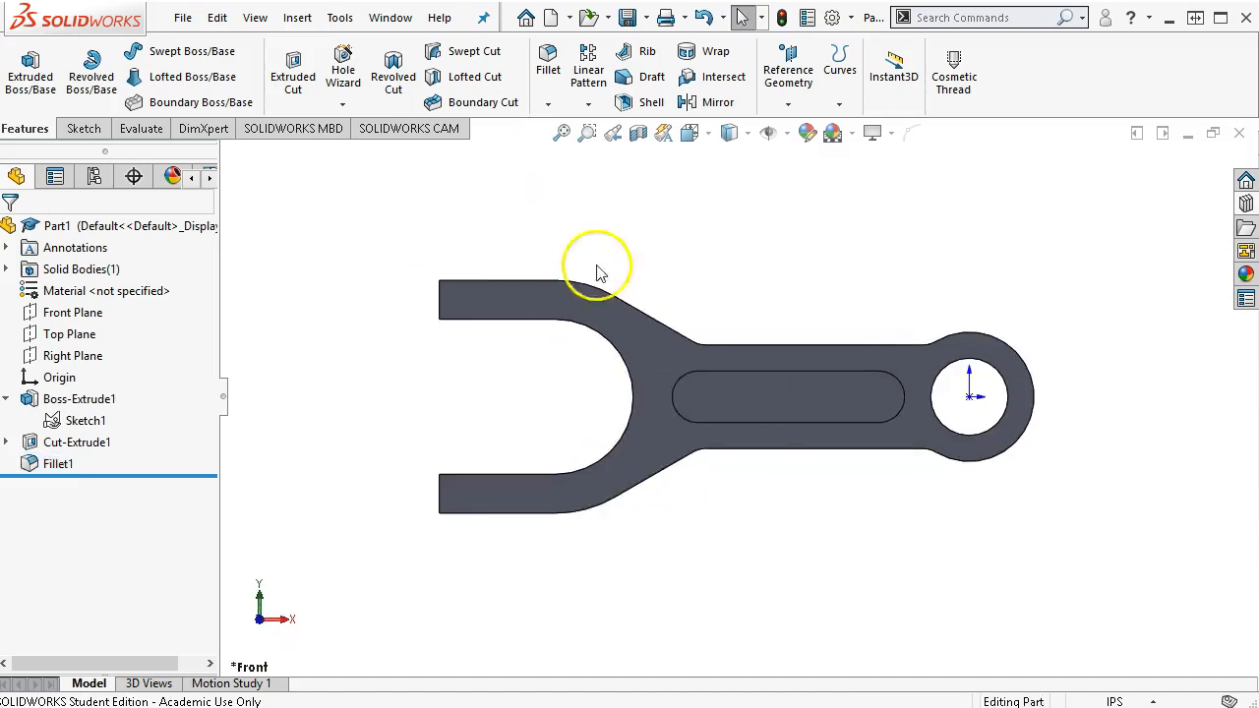
click(629, 19)
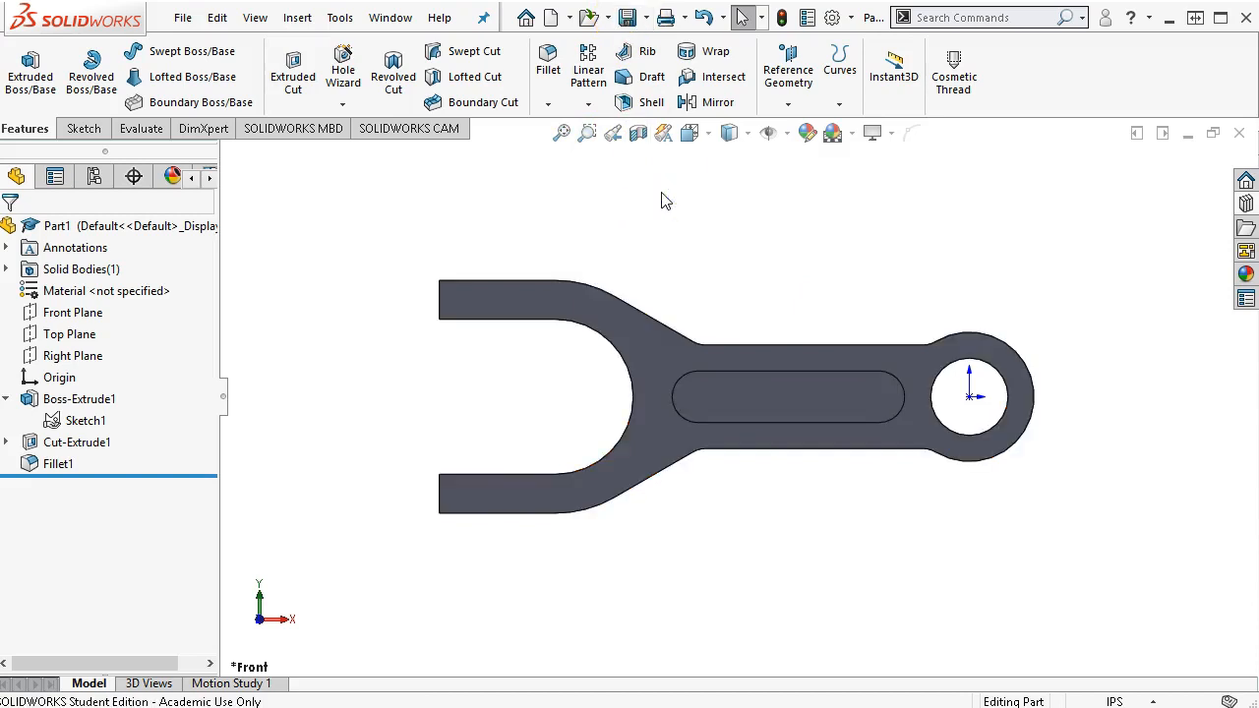
click(629, 21)
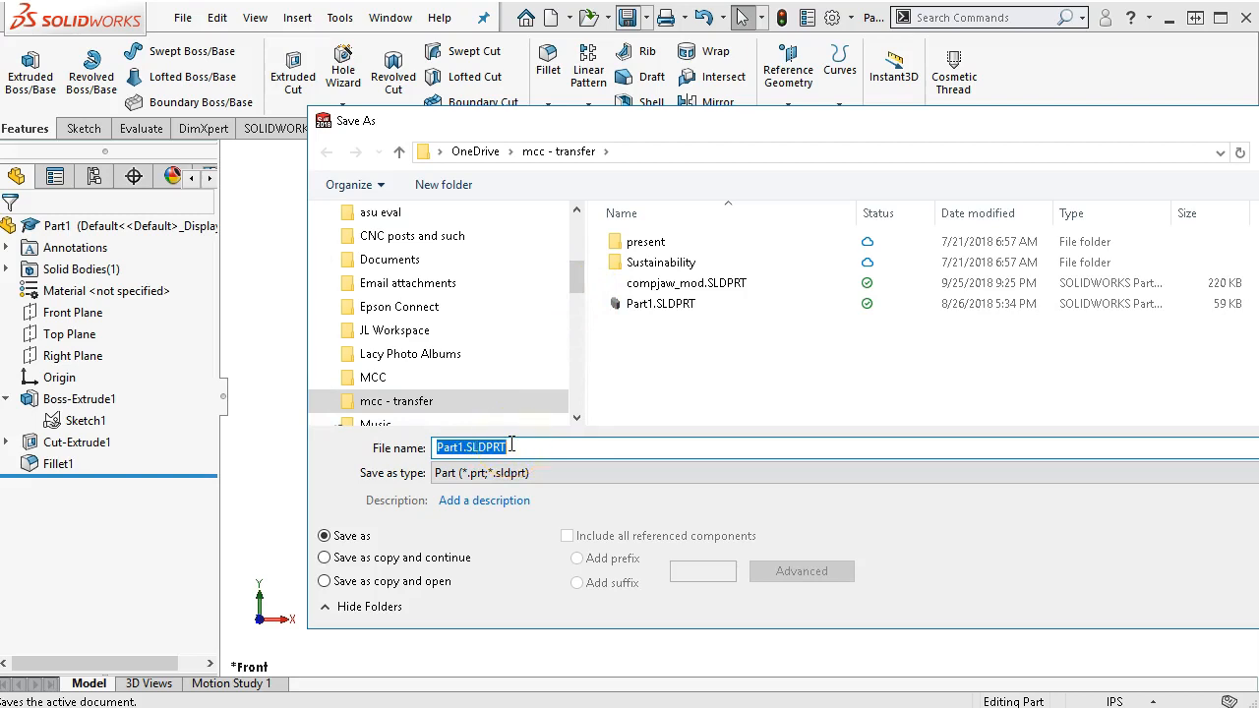
text(MCMX Exercise 2)
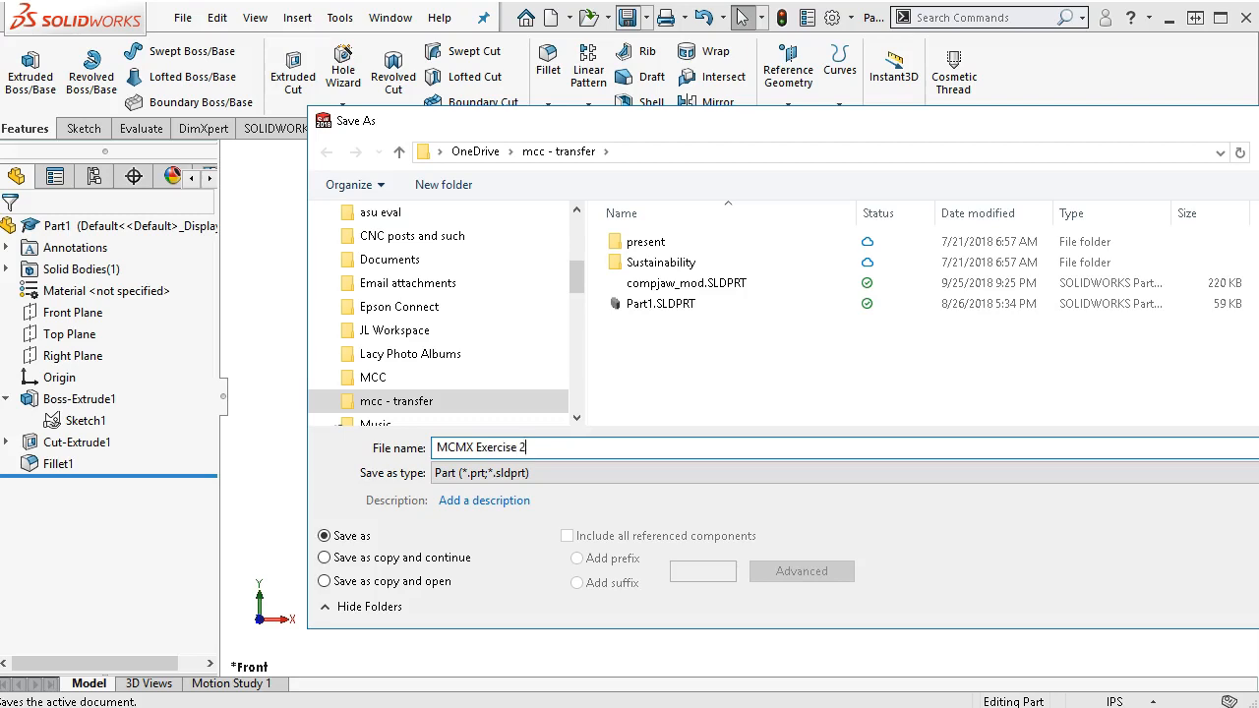
key(Return)
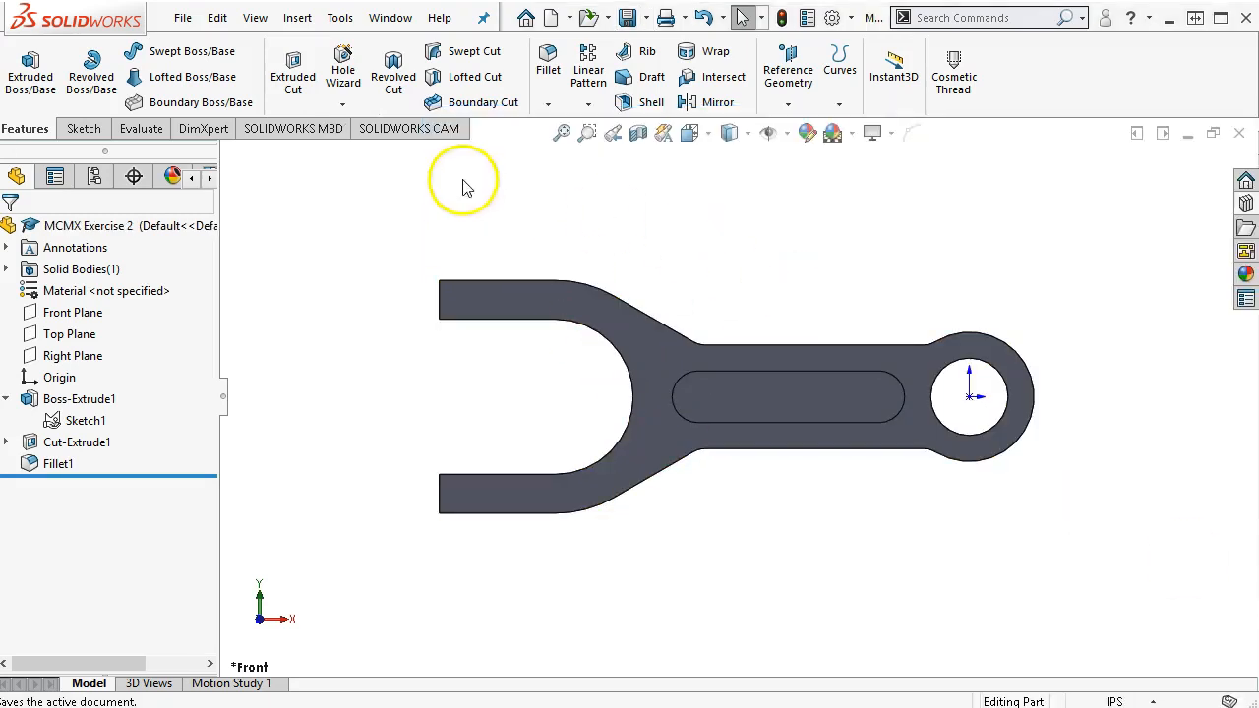
- Export the part as a DWG file with the existing export options, choosing the arm's front face as the entity to export
click(181, 17)
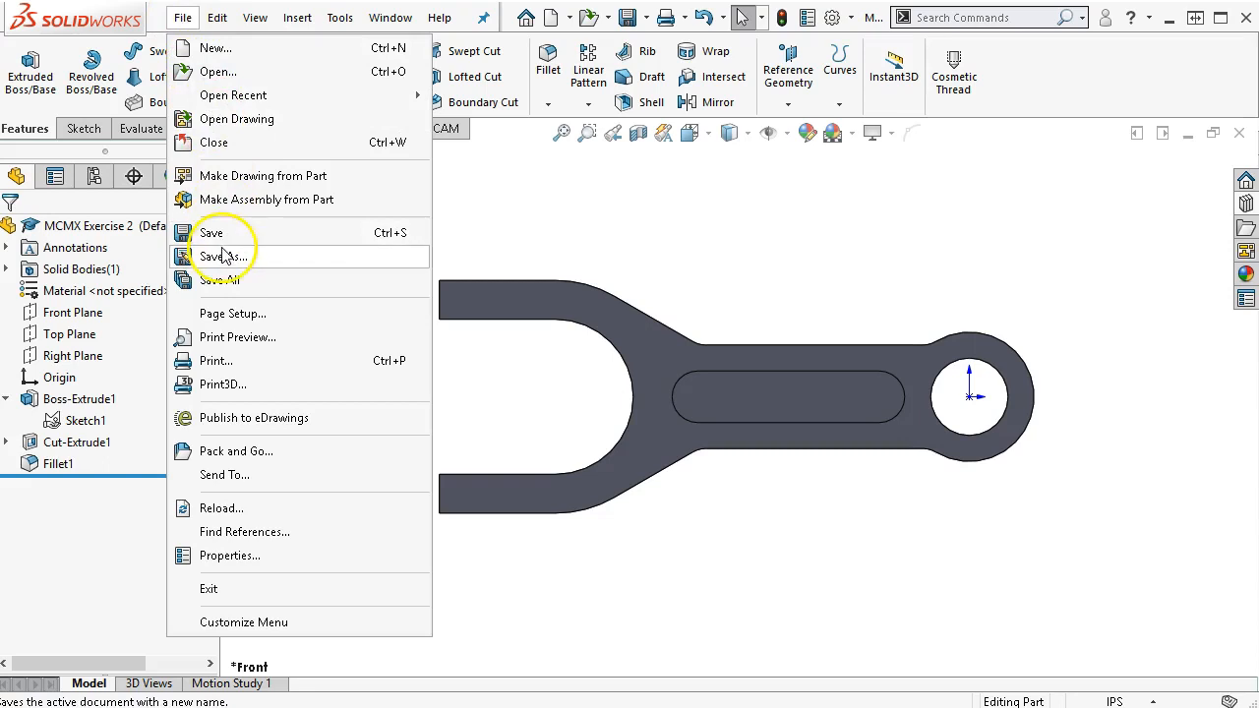
click(224, 256)
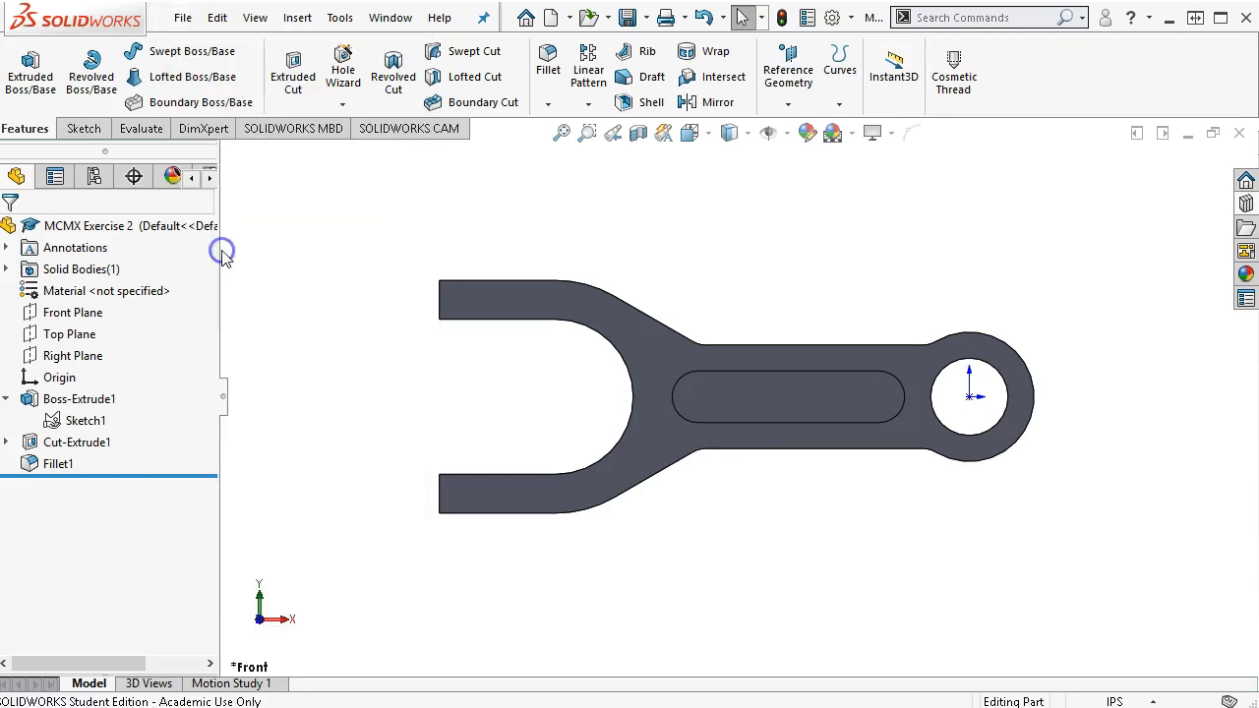
click(536, 474)
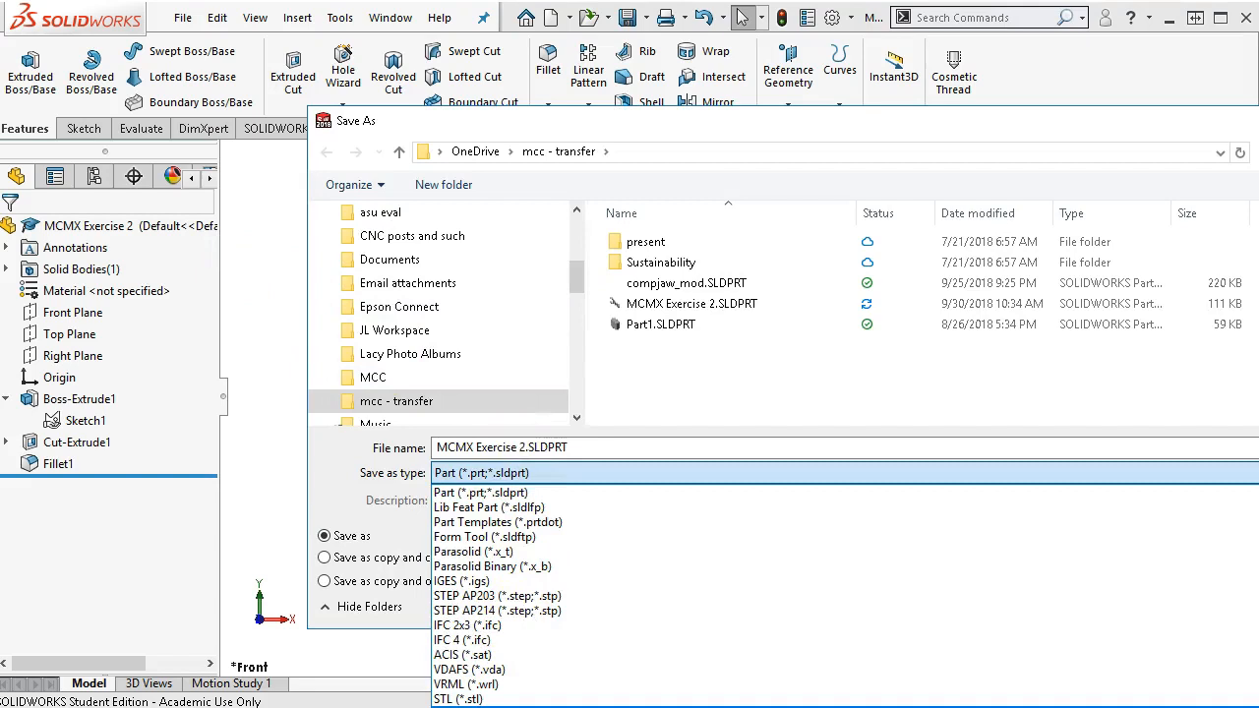
click(492, 707)
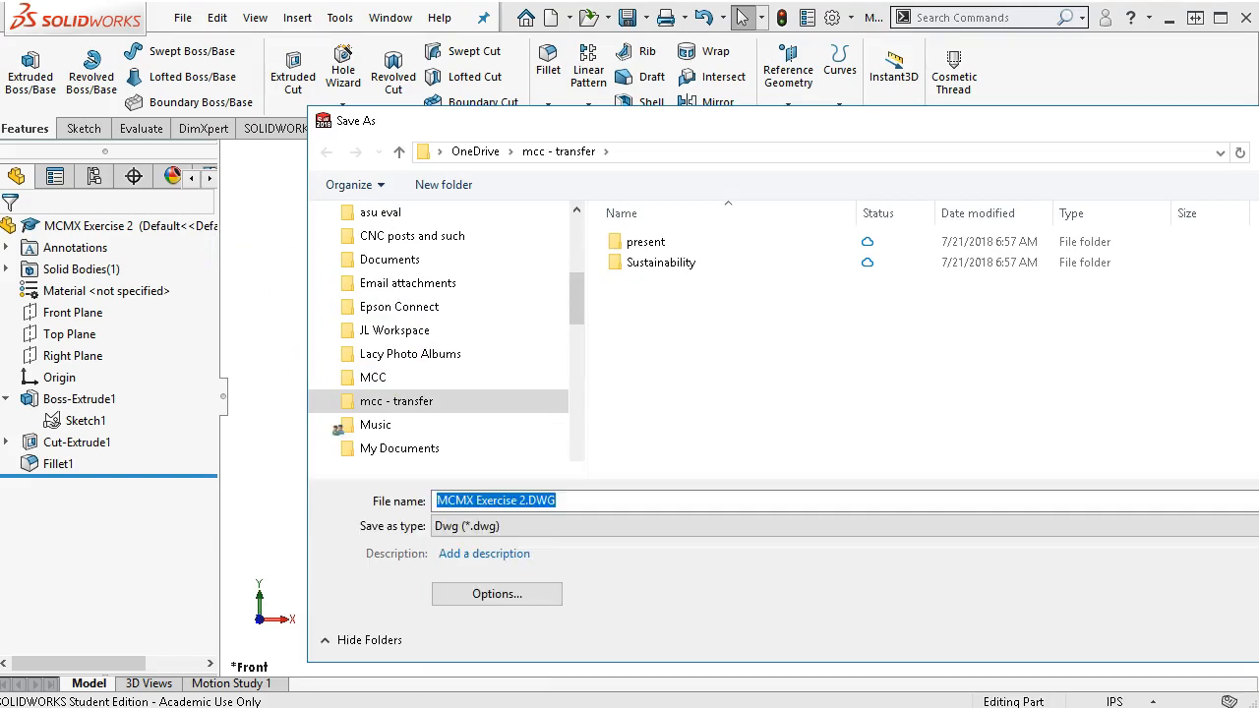
click(514, 593)
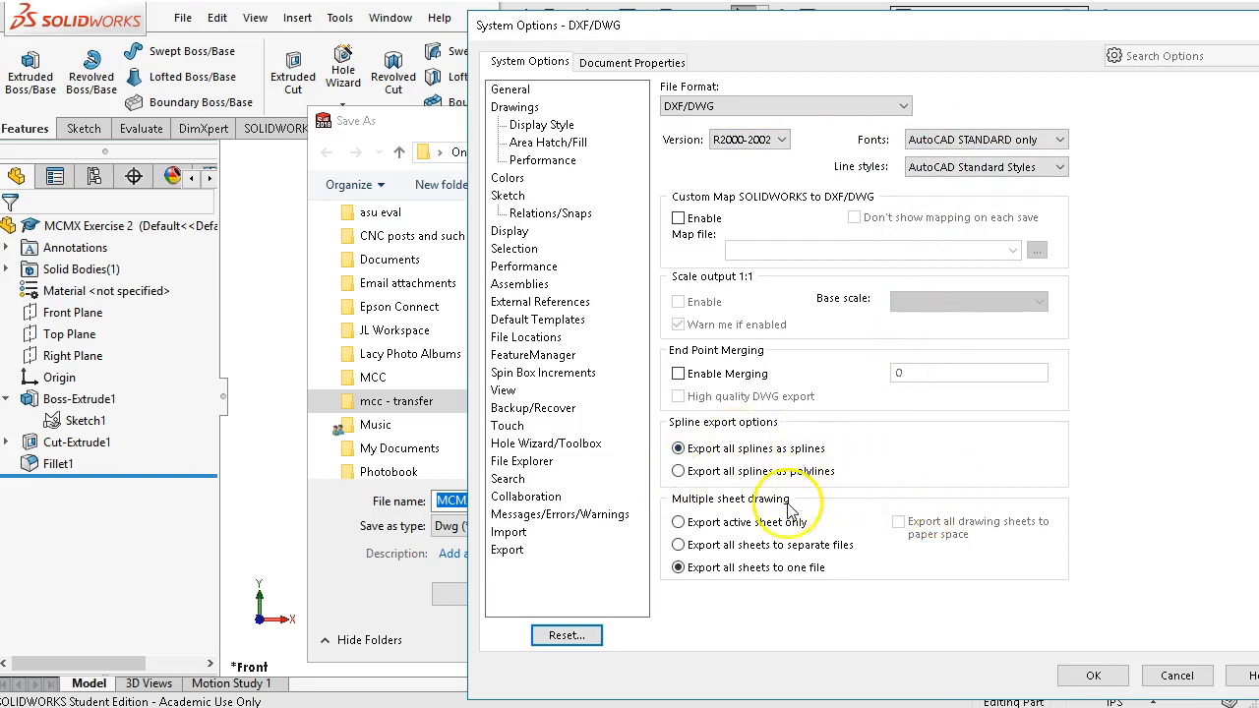
click(1094, 677)
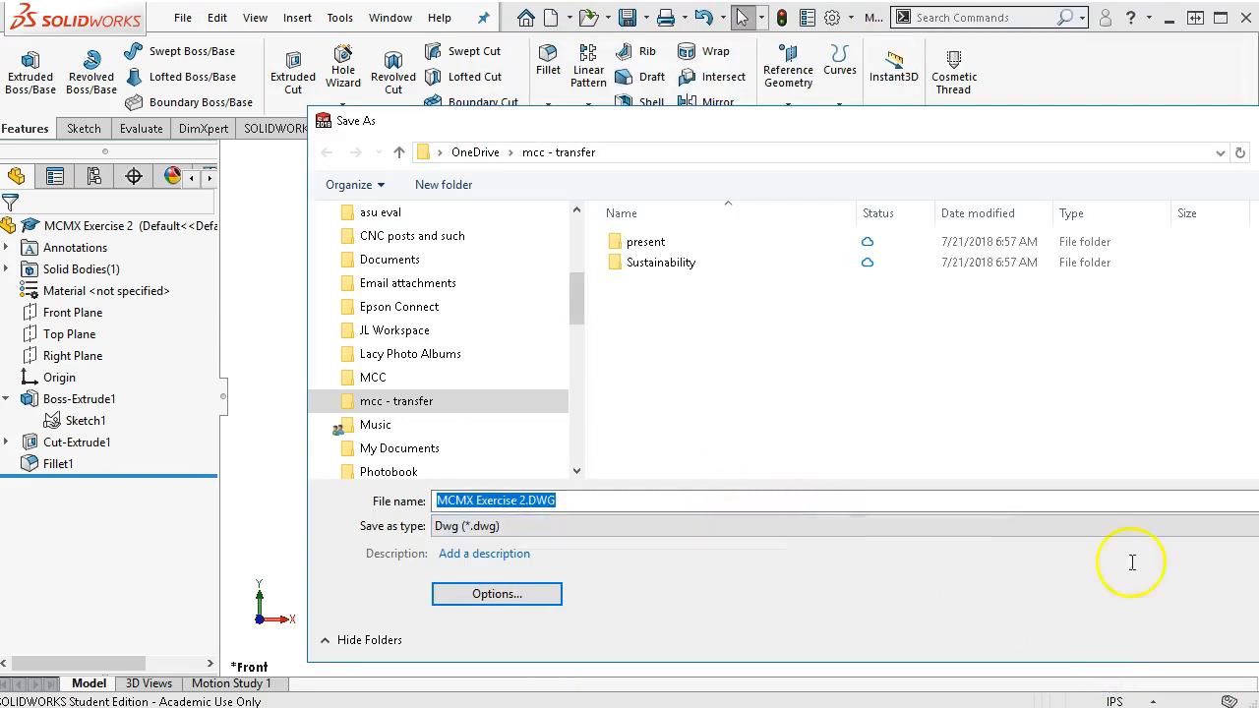
key(Return)
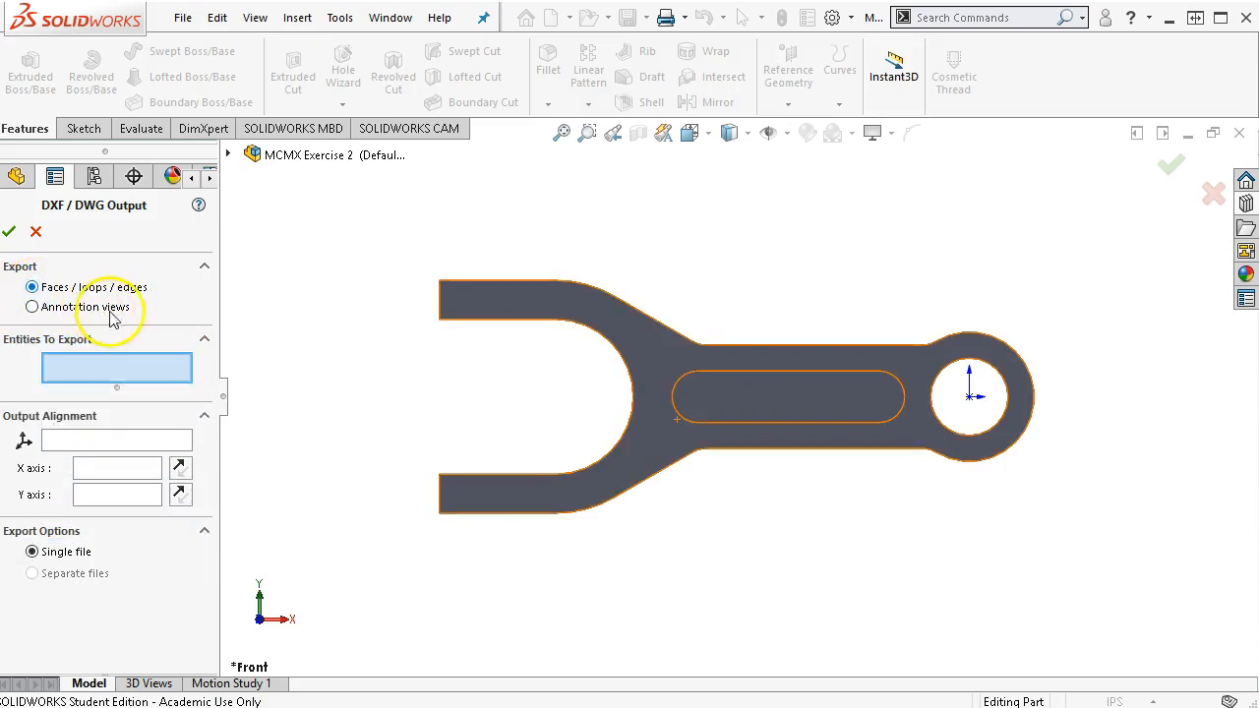
click(491, 307)
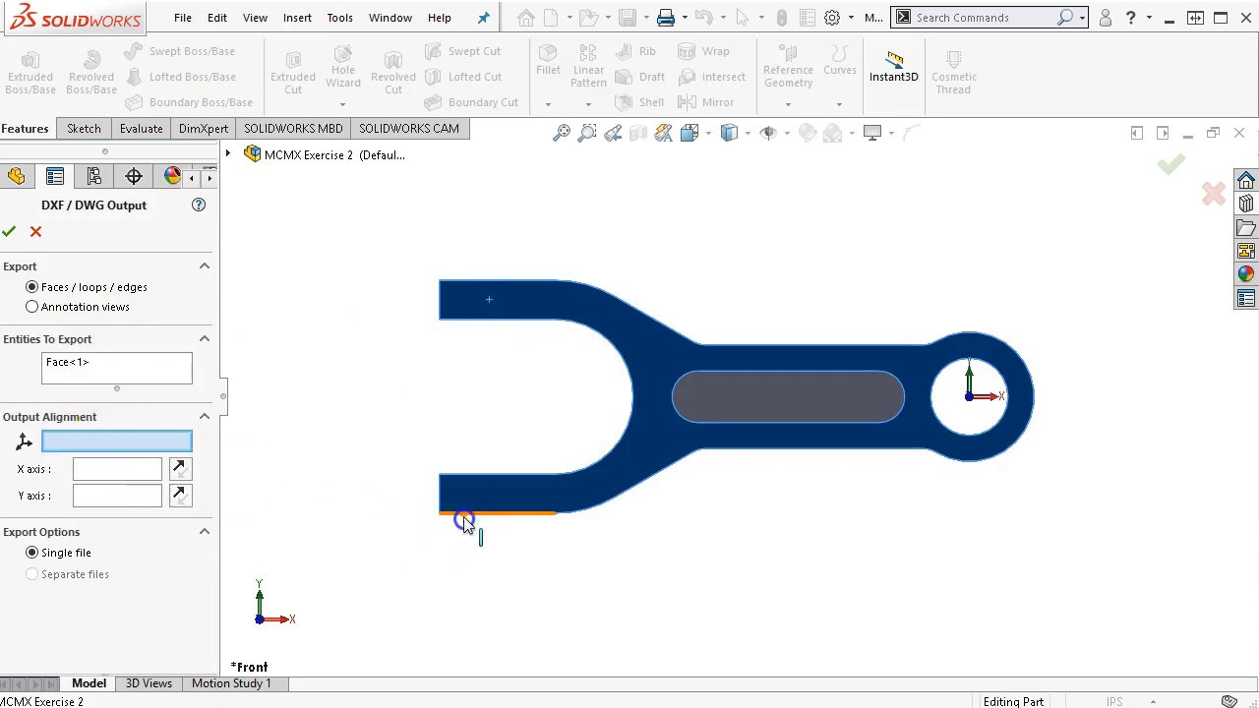
- Try the upper prong's long outer edge and end edge as output alignment axes for the DWG export
click(95, 471)
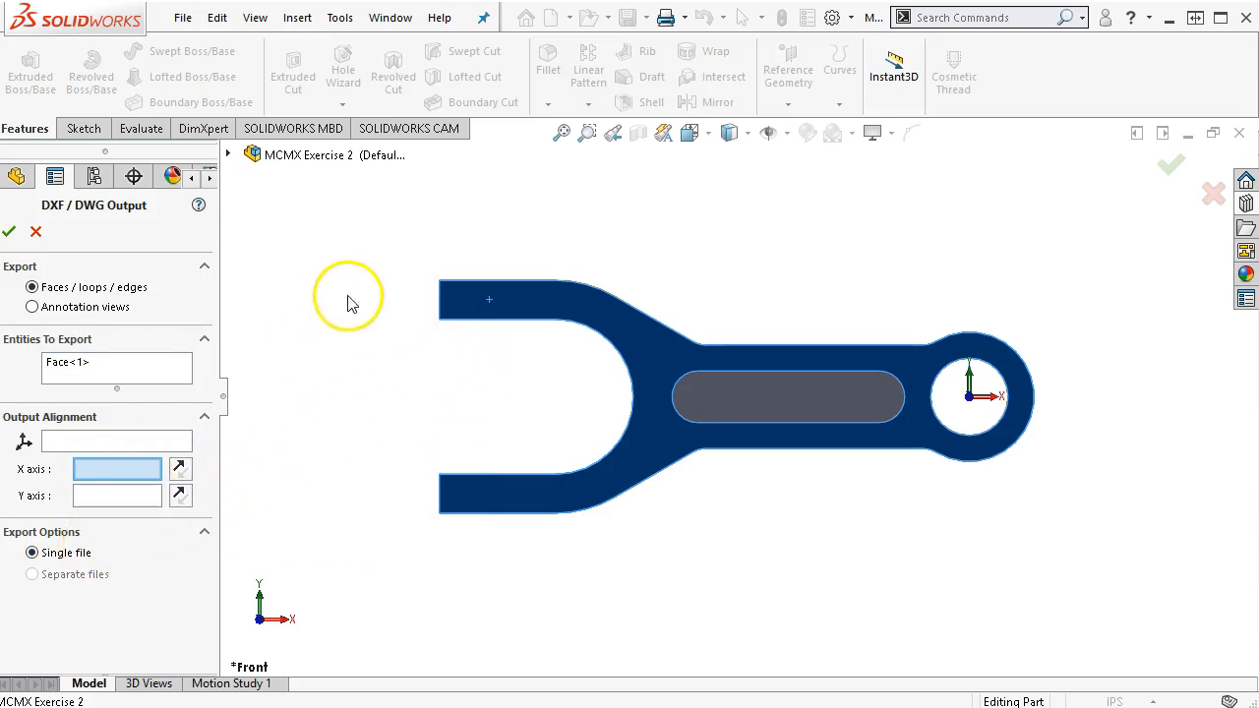
click(455, 284)
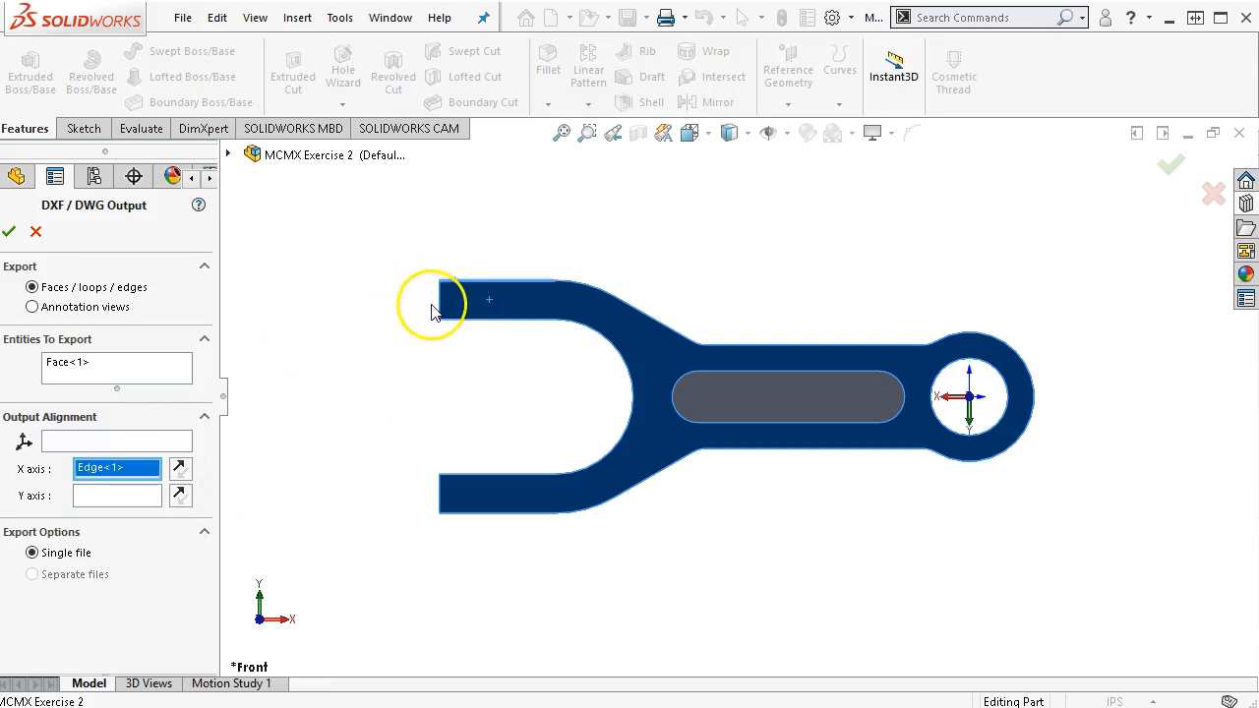
click(440, 309)
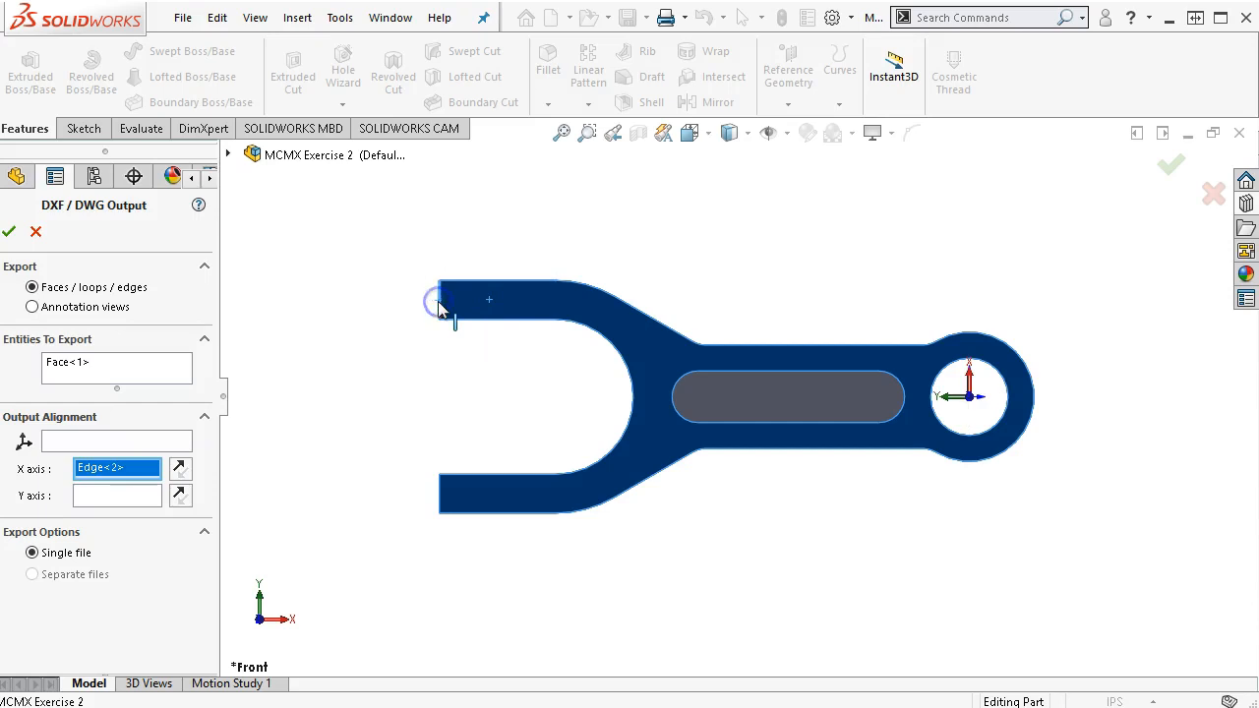
click(51, 441)
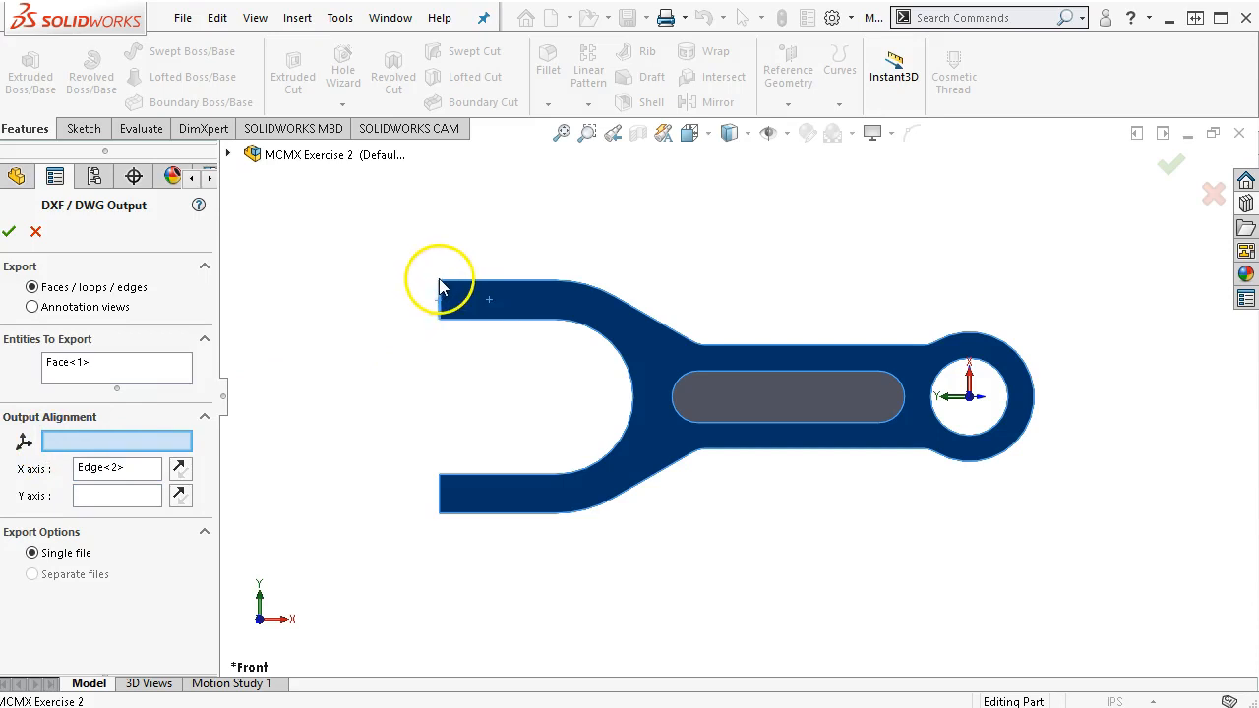
scroll(443, 285, down, 3)
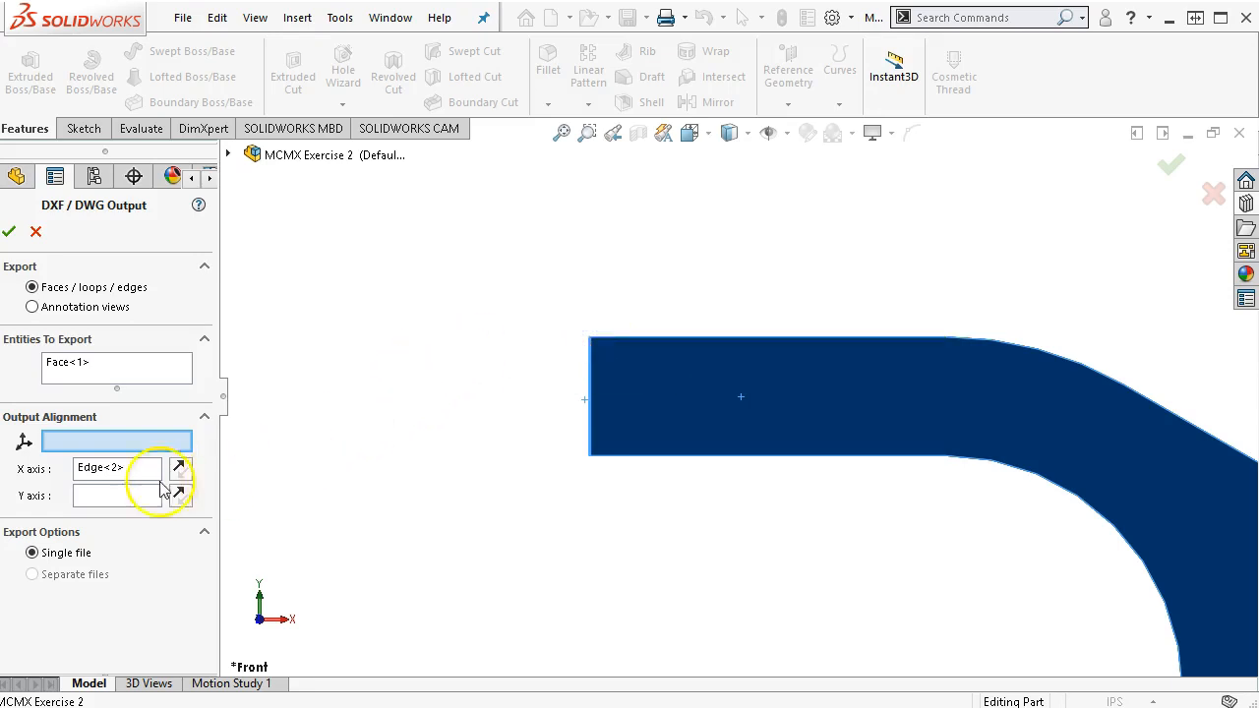
click(96, 495)
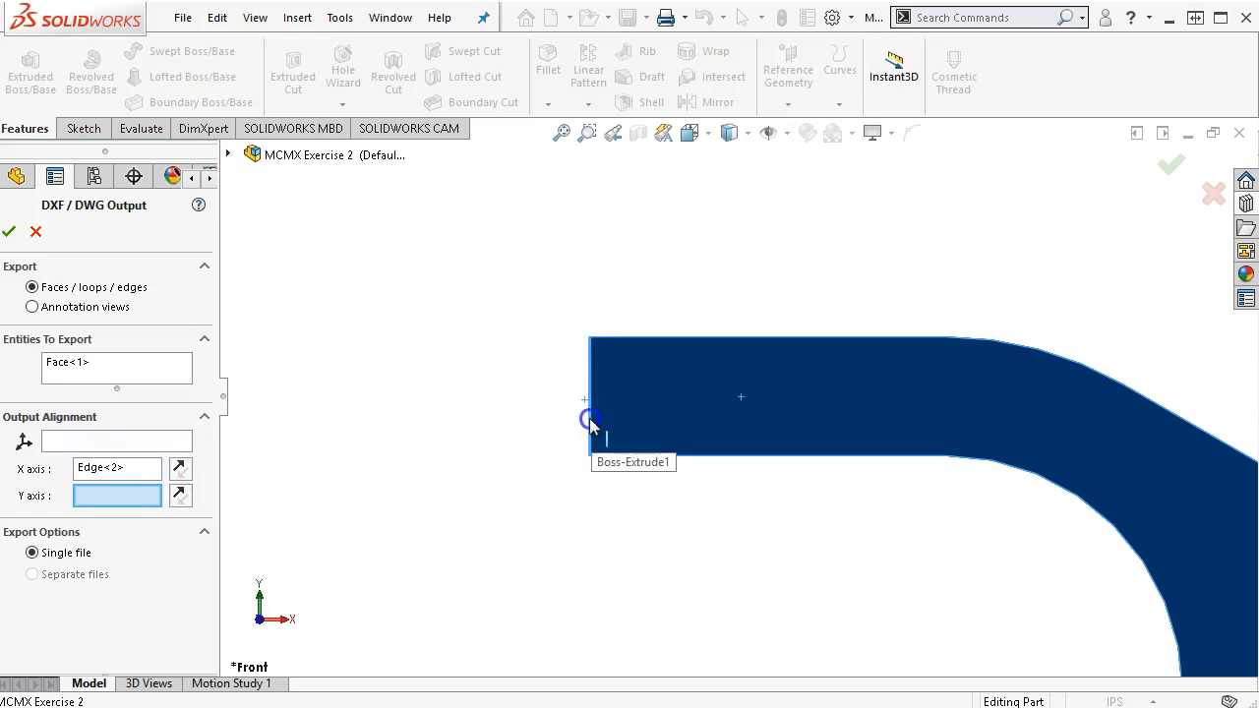
click(643, 338)
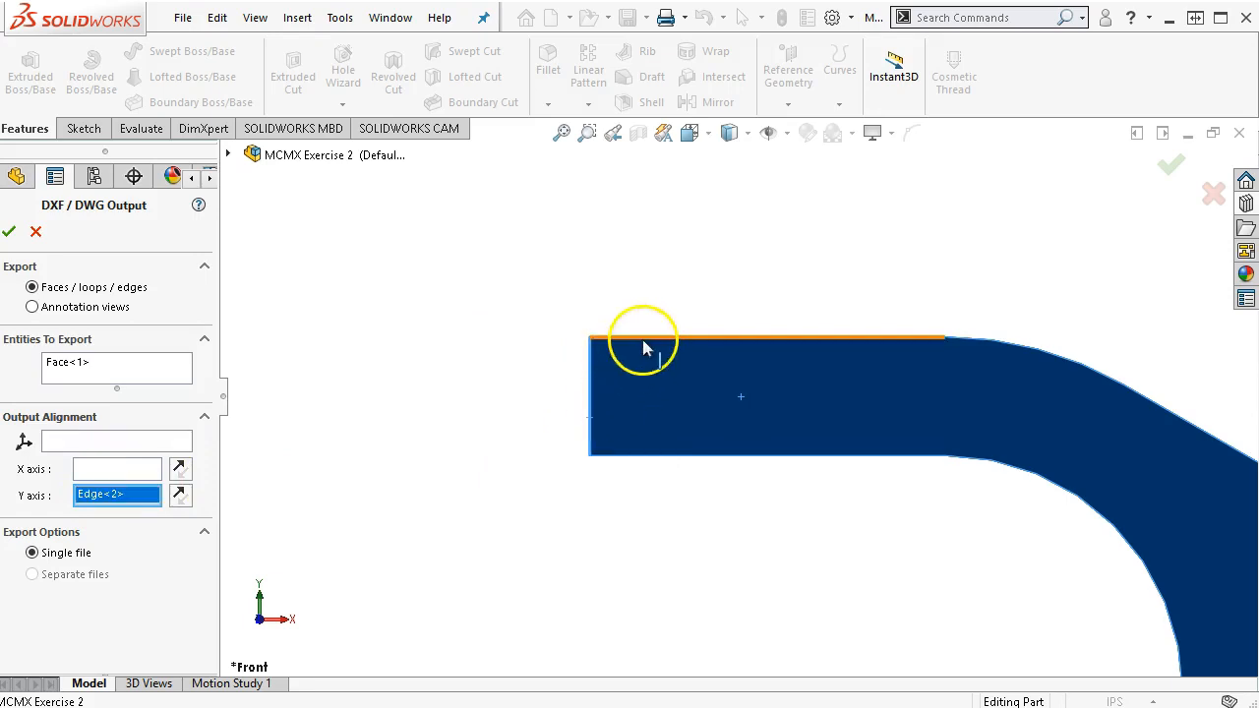
- Align the output X axis to the upper prong's long outer edge and the Y axis to its end edge, and save the DWG
click(151, 470)
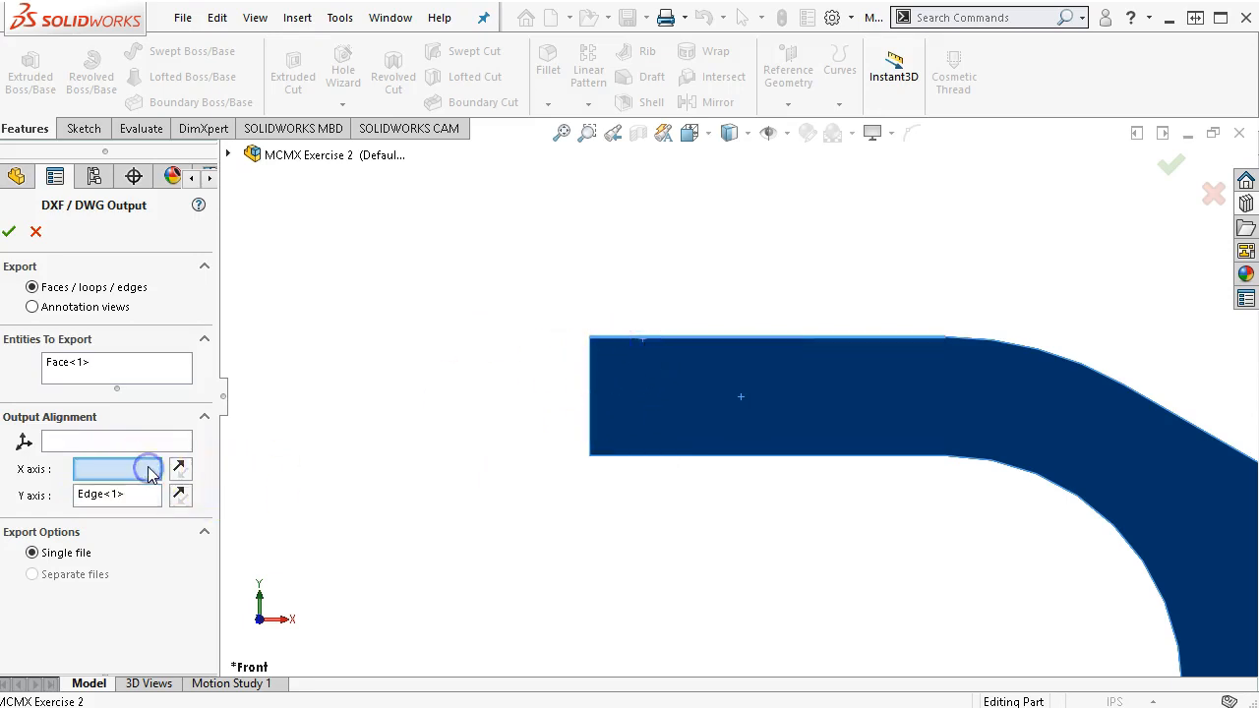
click(743, 339)
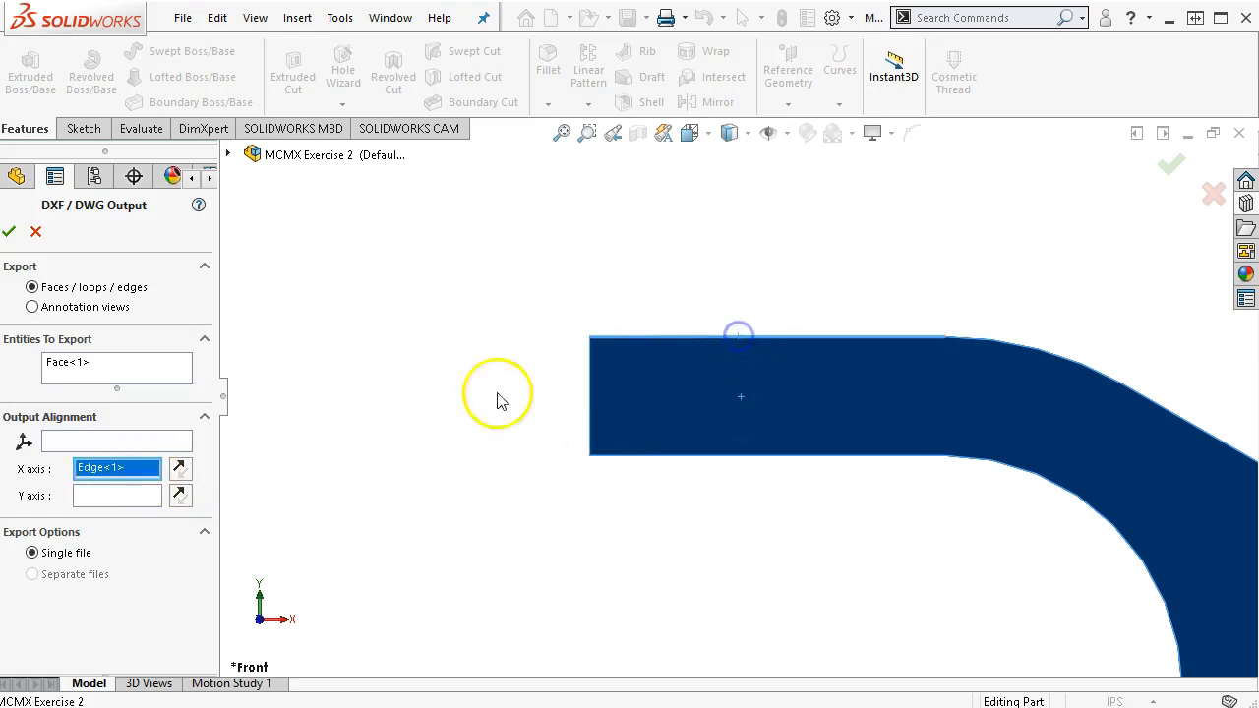
click(108, 497)
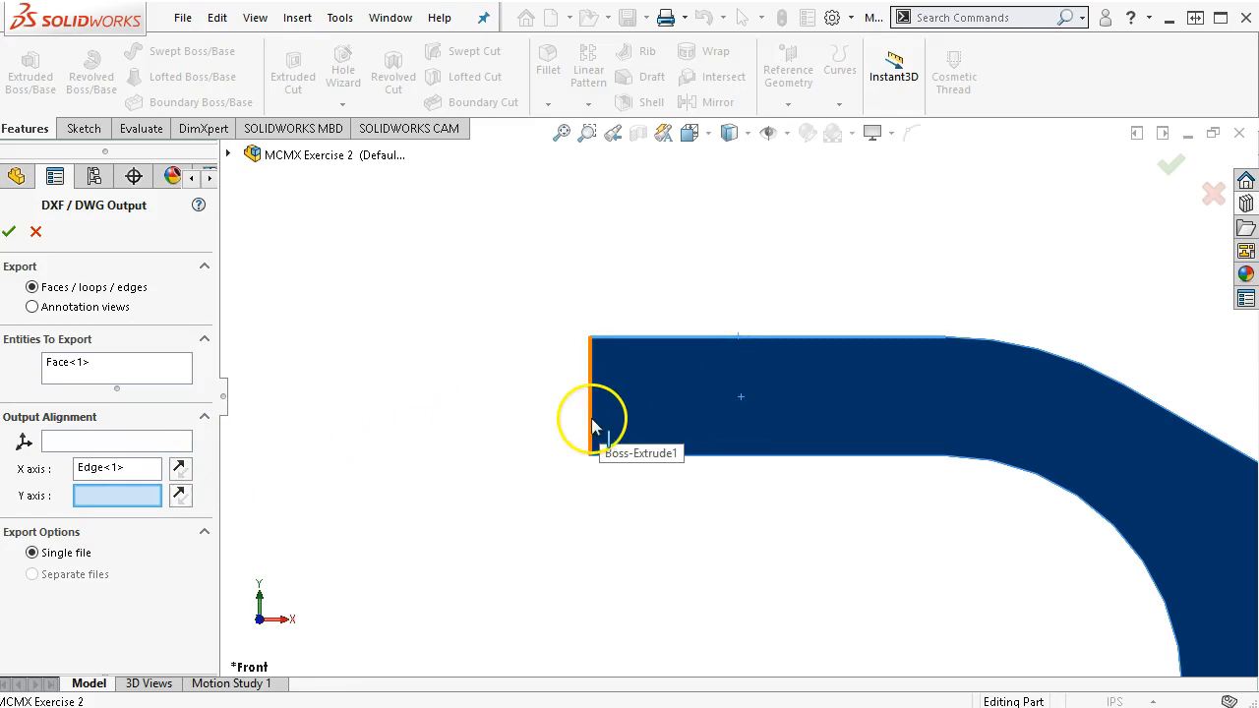
click(591, 423)
click(175, 442)
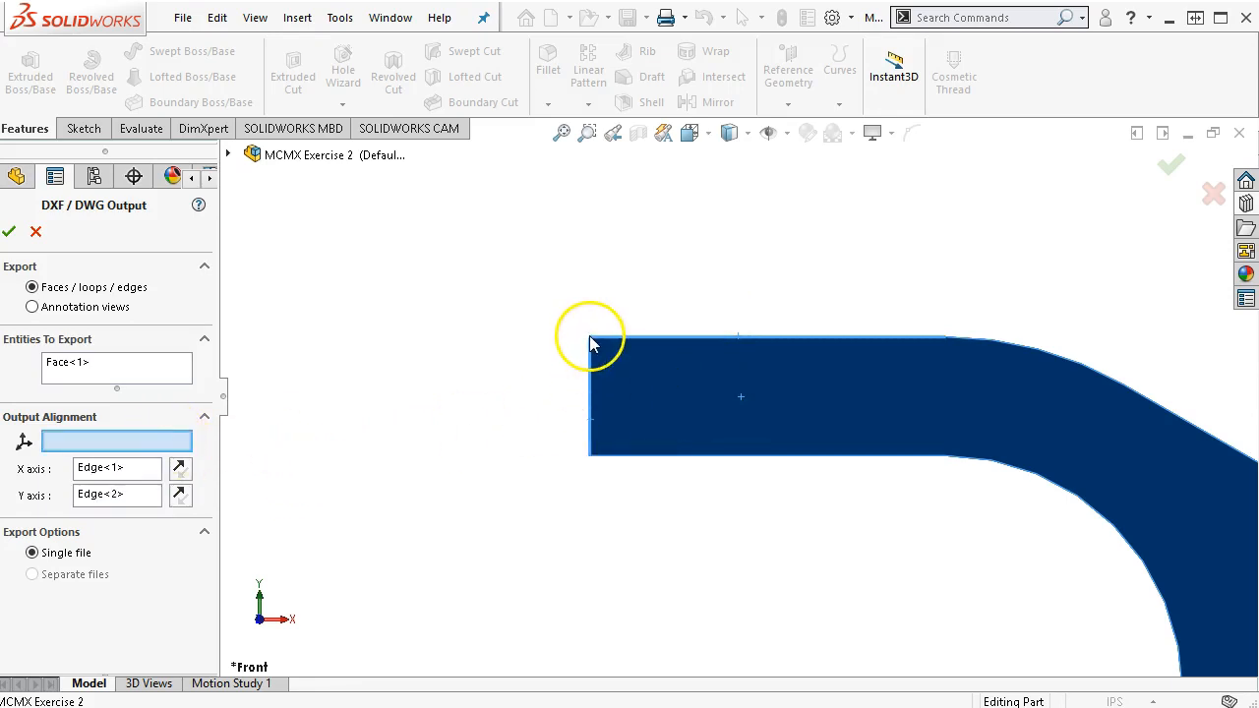
scroll(492, 411, up, 3)
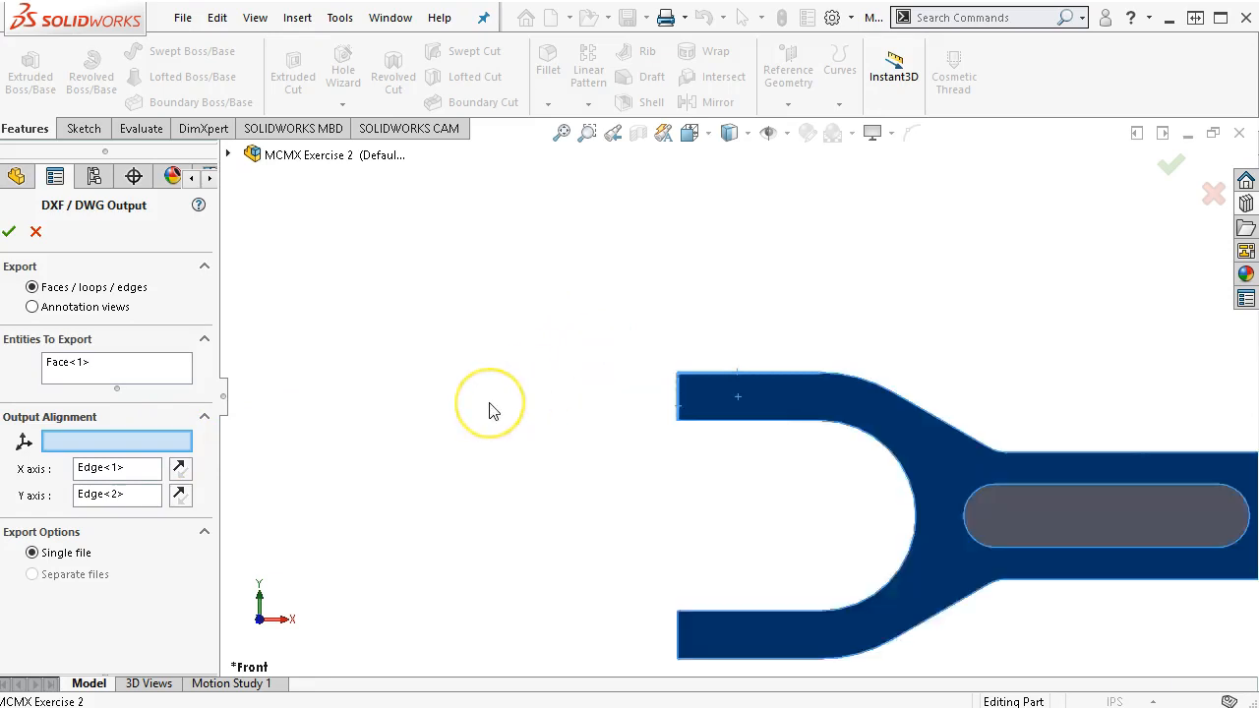
scroll(492, 411, up, 2)
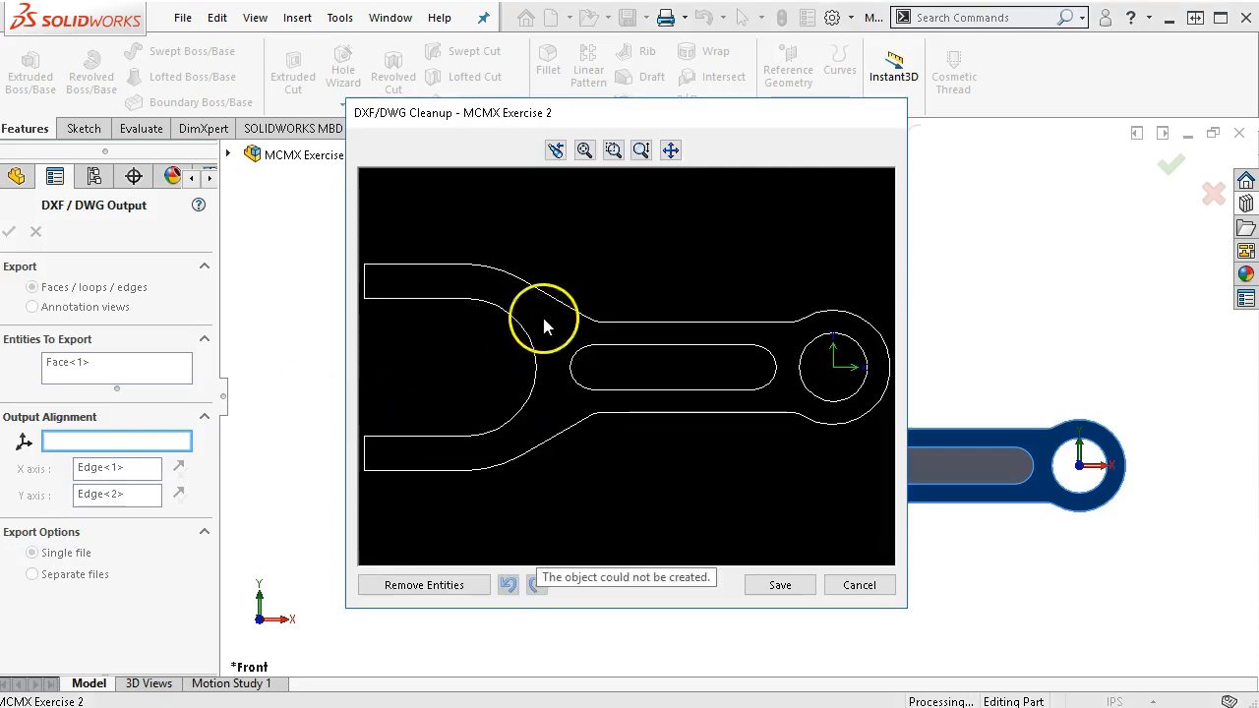
click(798, 585)
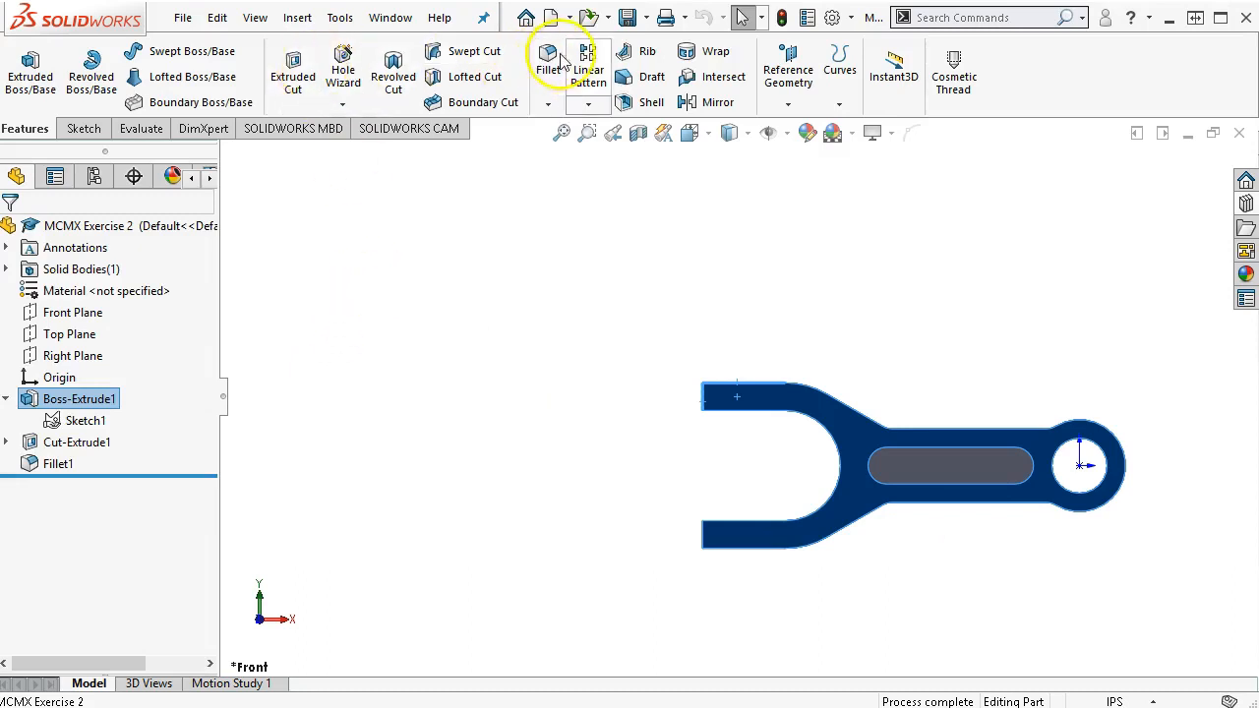
- Create a new drawing document from the My A size template
click(551, 18)
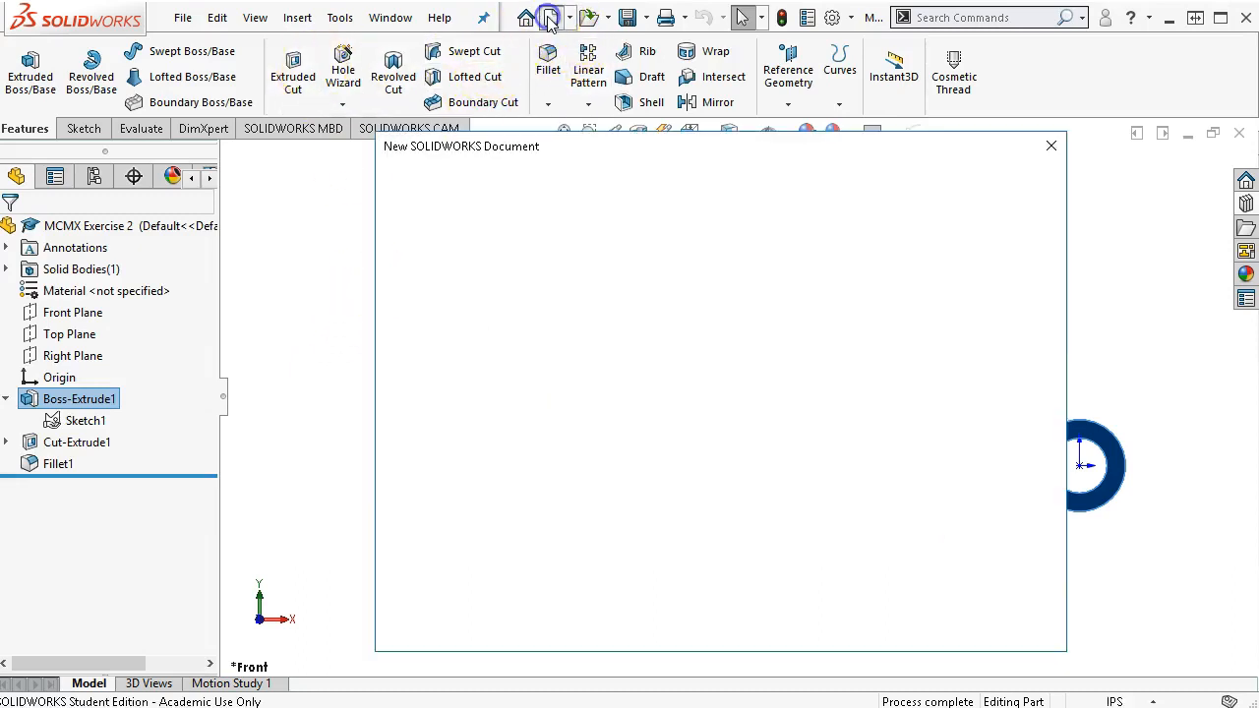
click(657, 297)
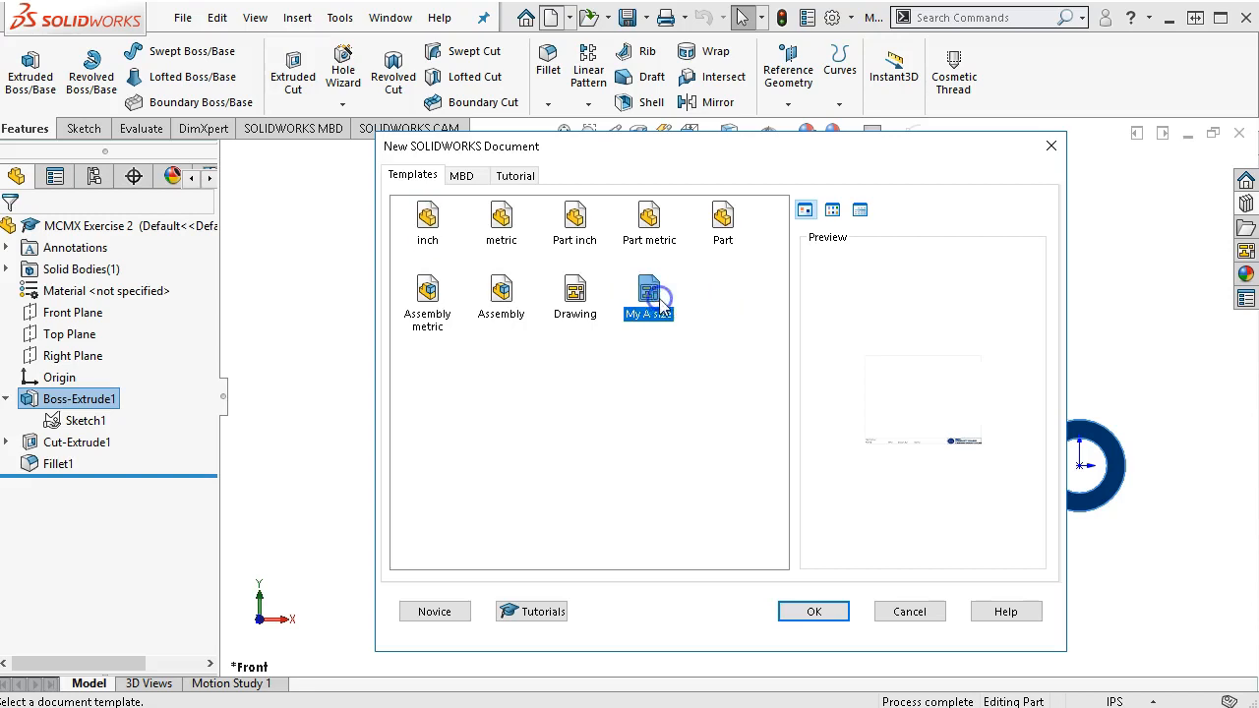
click(805, 609)
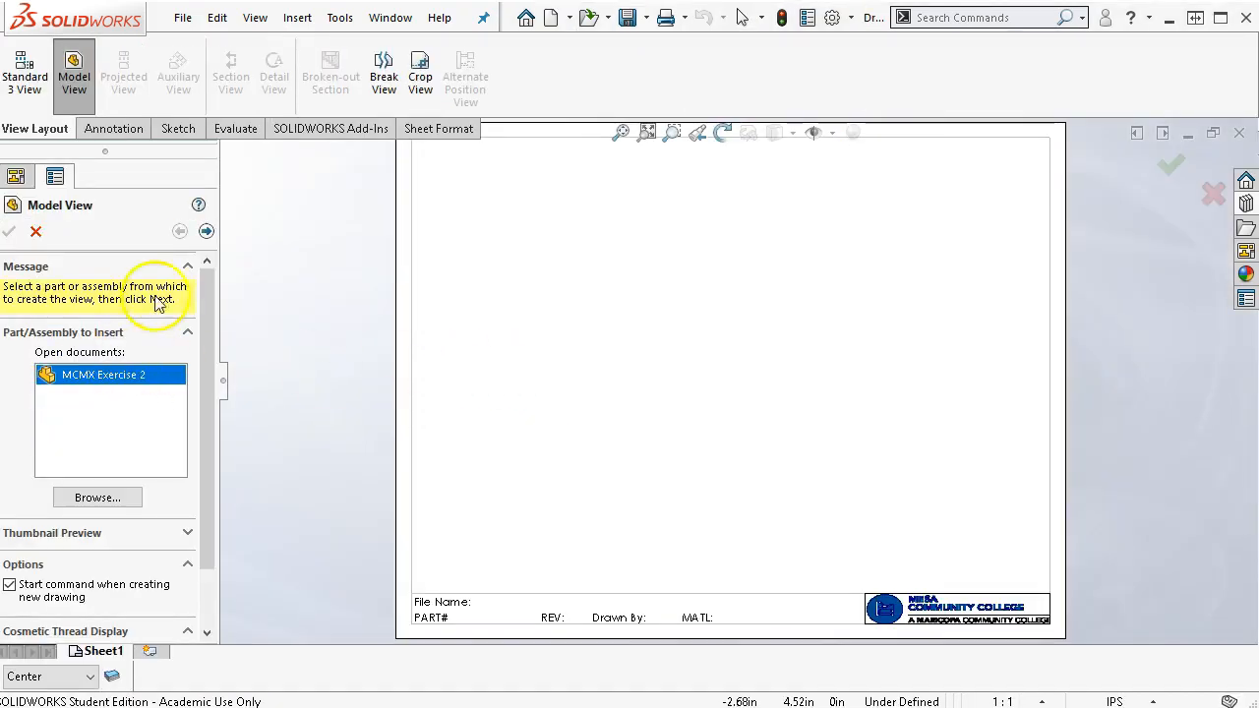
- Insert front, top and isometric views of MCMX Exercise 2 on the sheet using multiple view creation
click(207, 231)
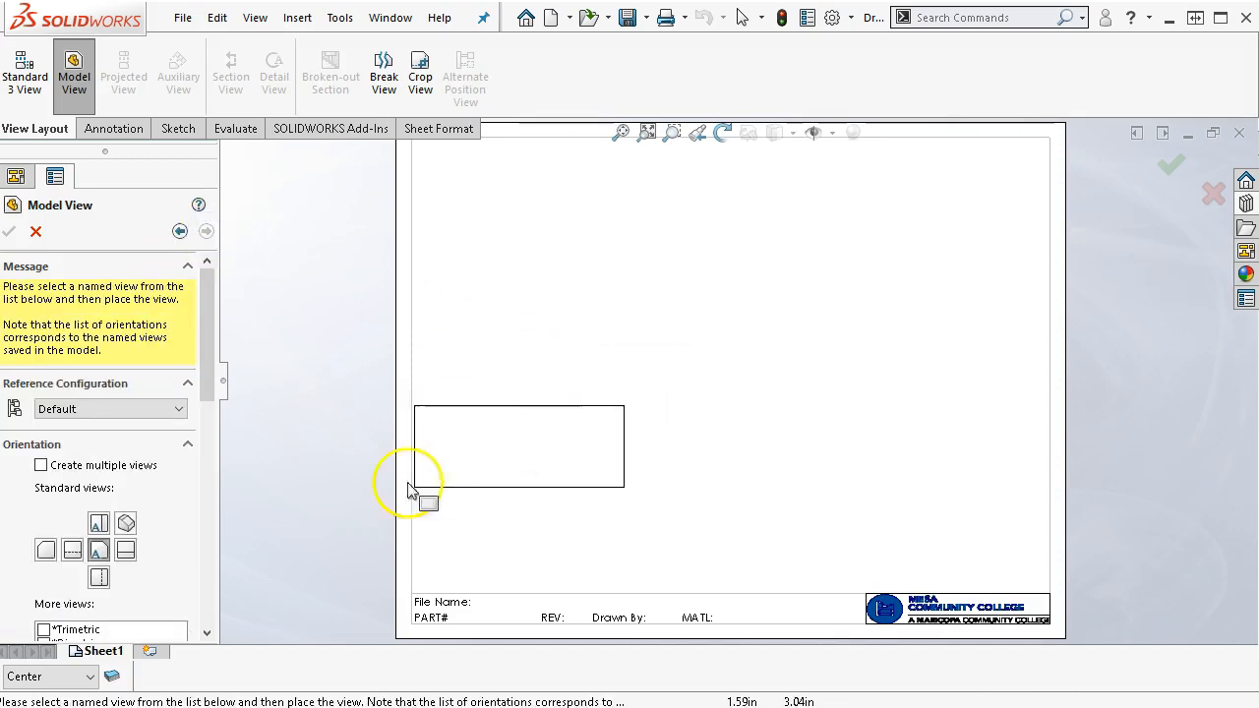
click(40, 466)
click(126, 549)
click(9, 231)
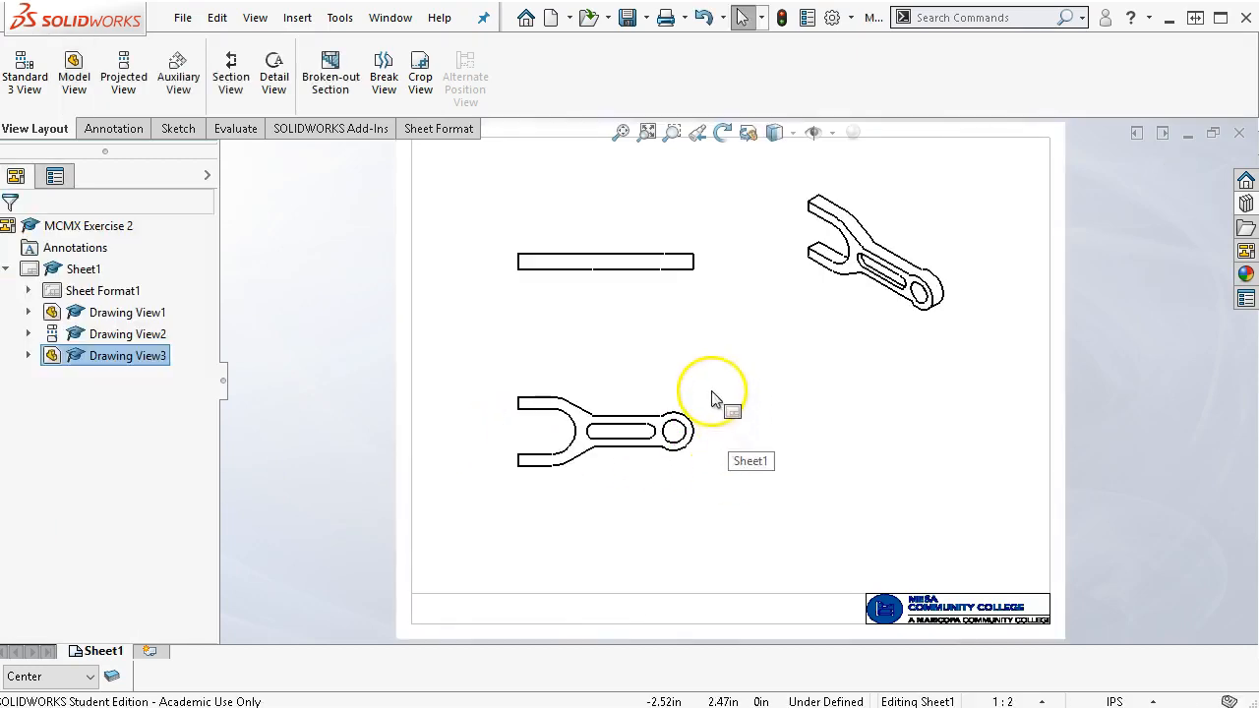
- Set the display style of the front view to Hidden Lines Visible
click(637, 394)
click(629, 380)
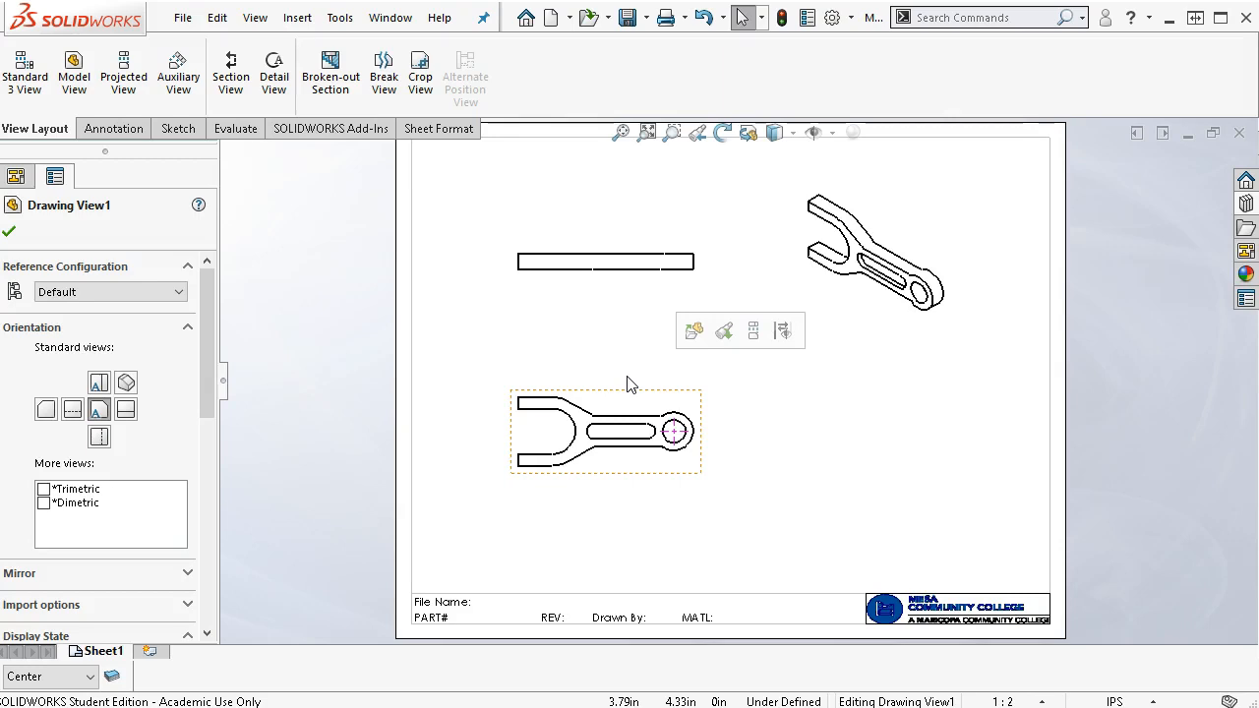
click(1099, 523)
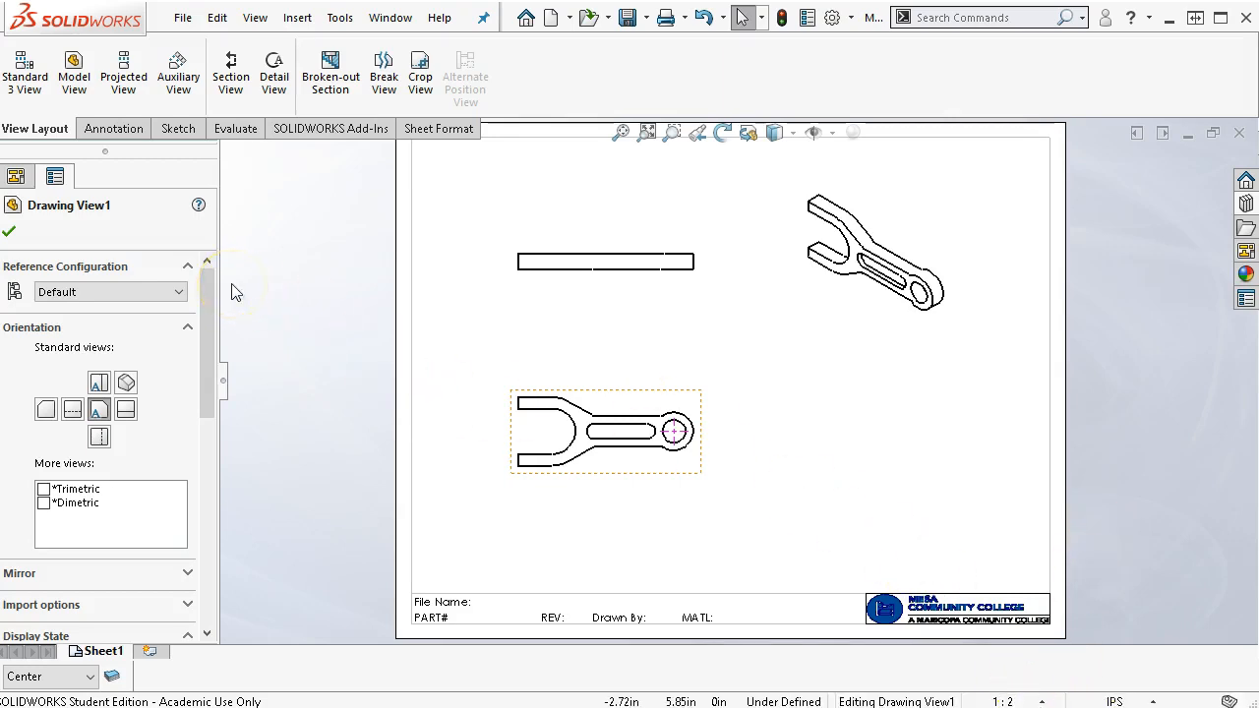
drag(215, 370, 197, 519)
click(70, 352)
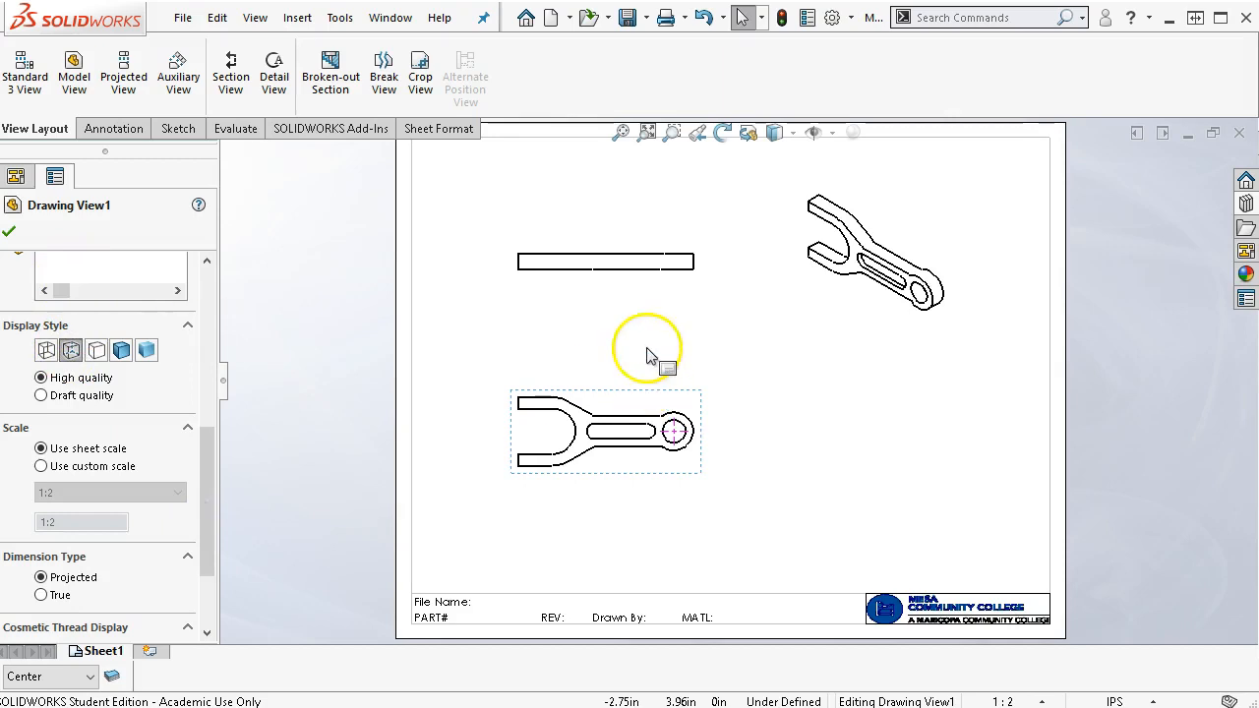
- Make the top view use the display style of its parent view
click(586, 283)
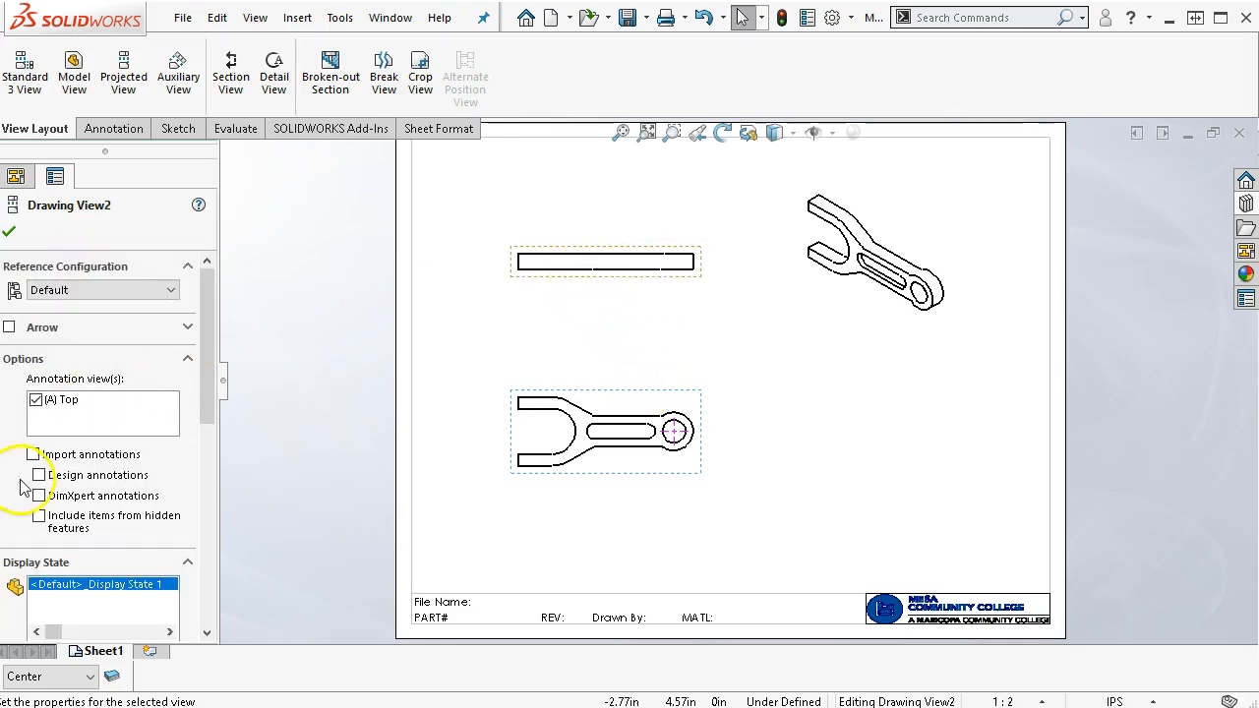
drag(205, 390, 184, 506)
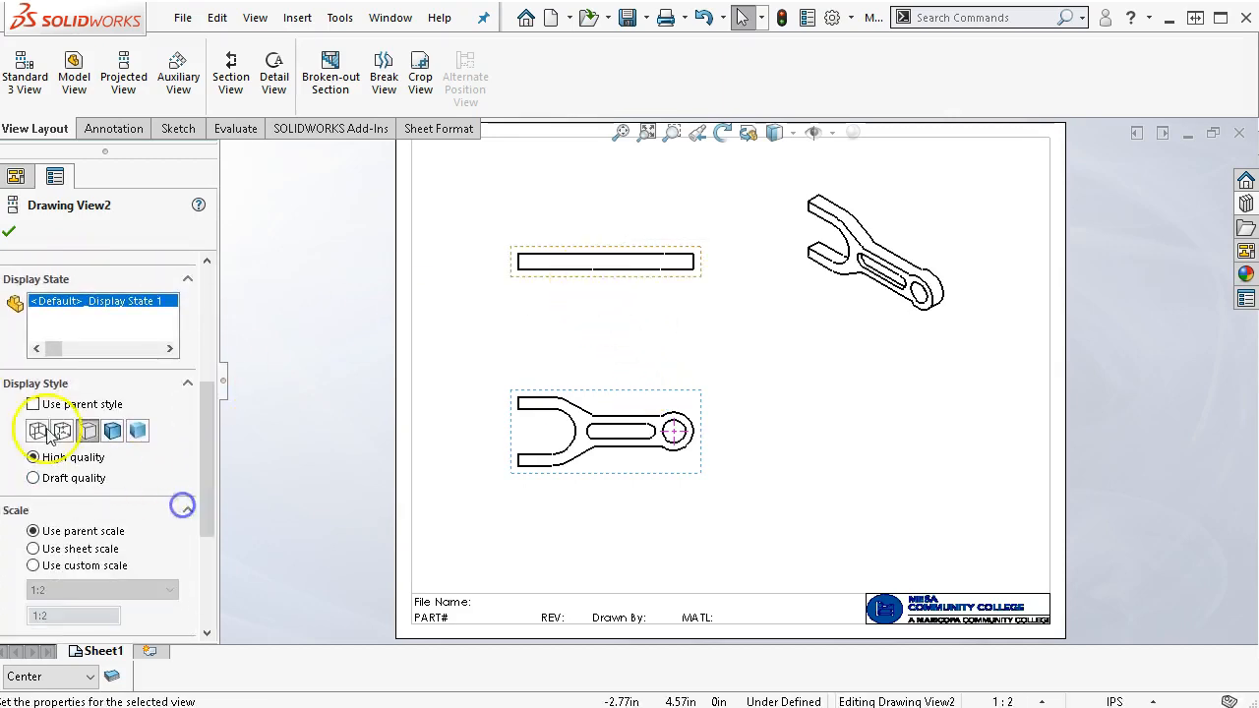
click(32, 403)
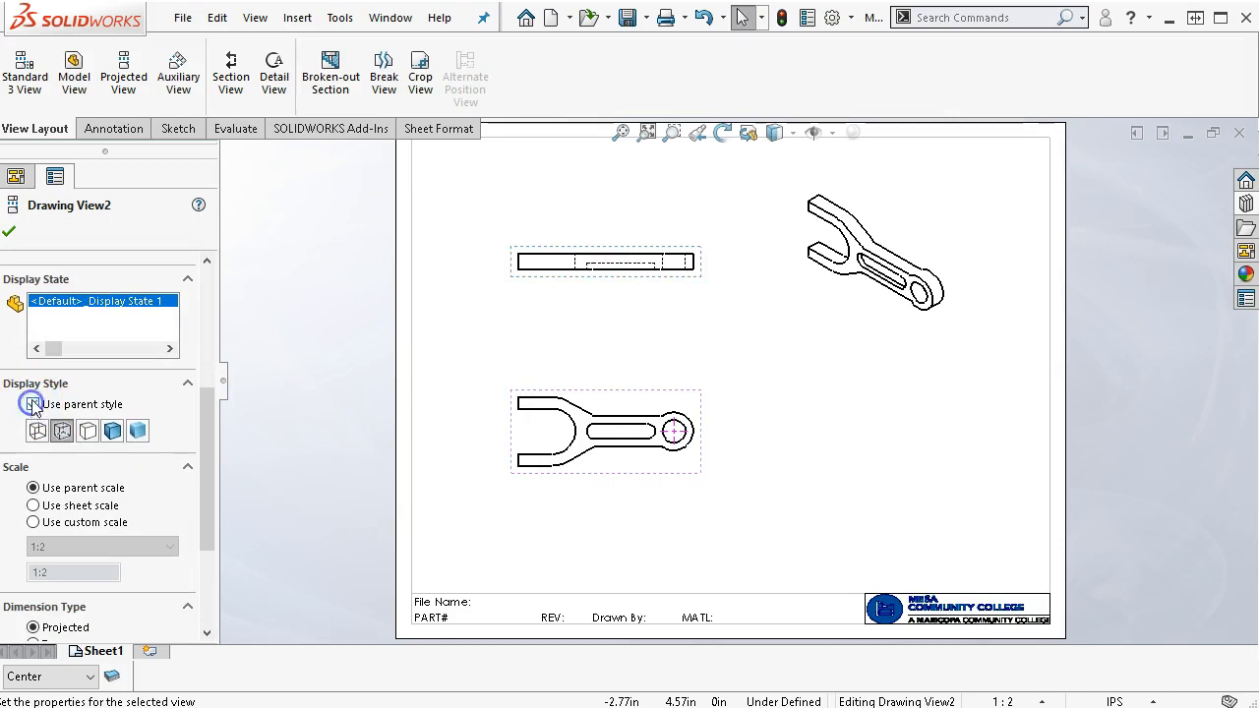
click(9, 232)
- Delete the projected top view above the front view
drag(694, 283, 733, 316)
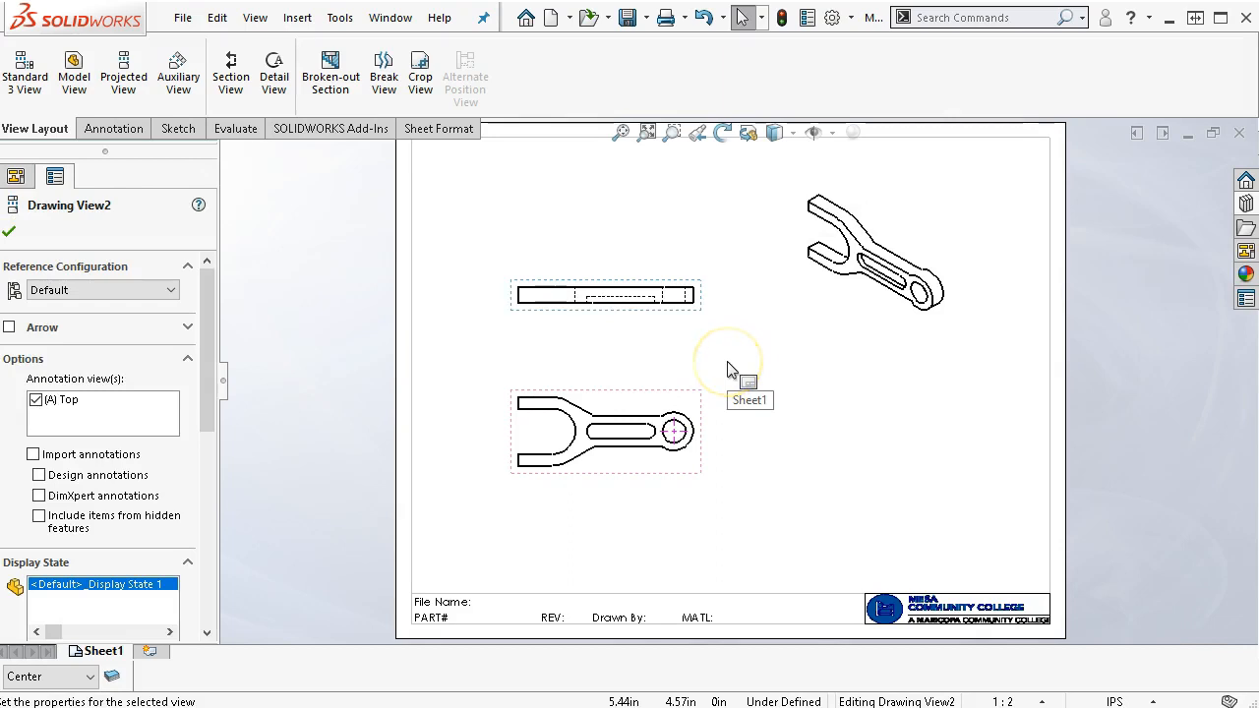
key(Delete)
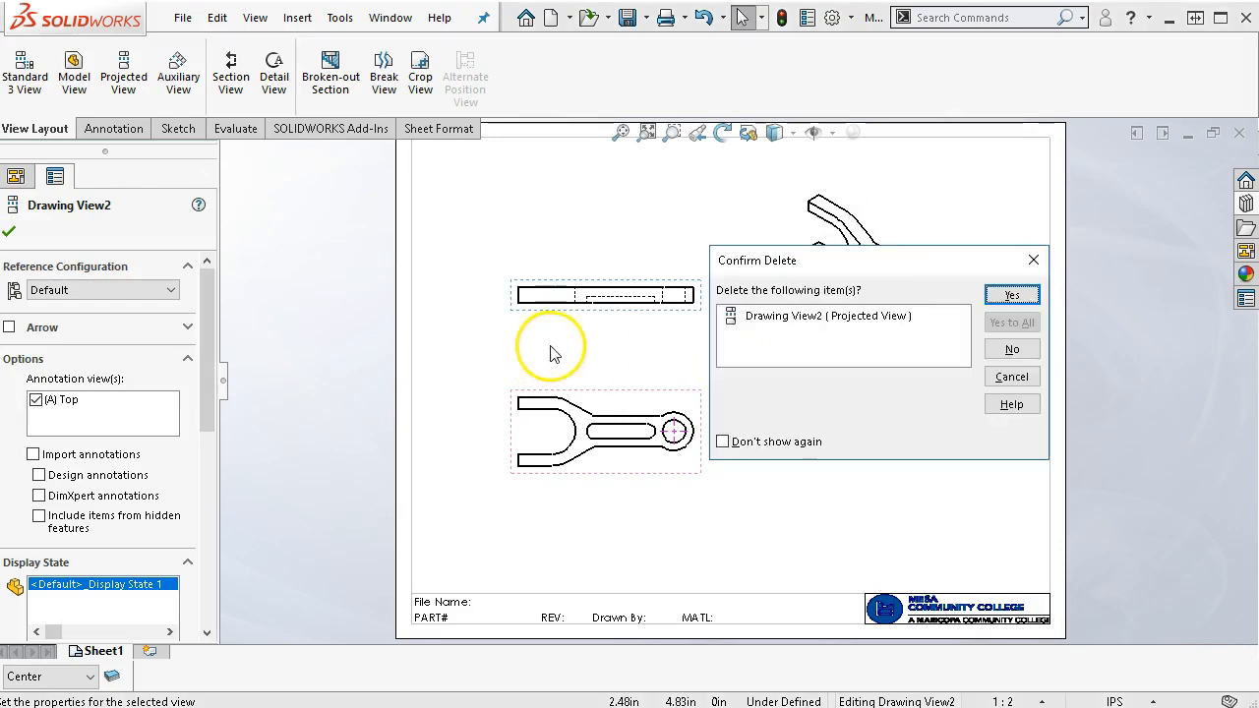
click(1015, 295)
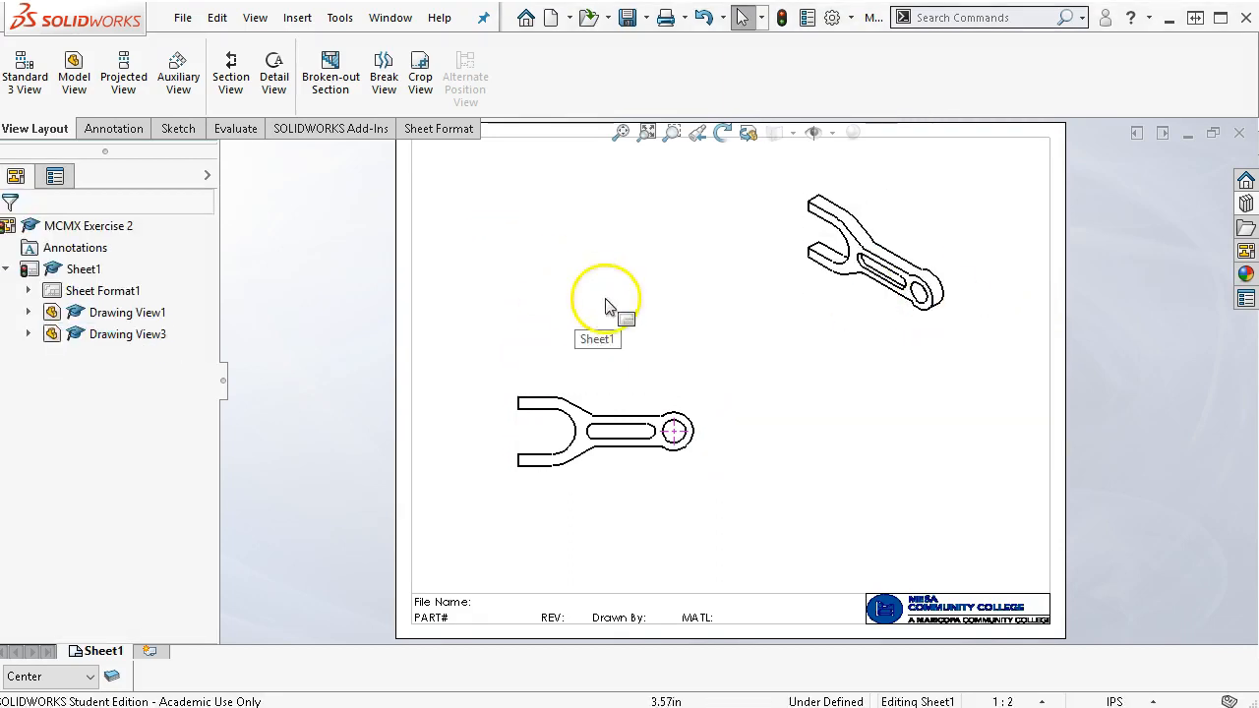
- Create section view A-A from a horizontal cutting line through the hole's center and place it below the front view
click(220, 87)
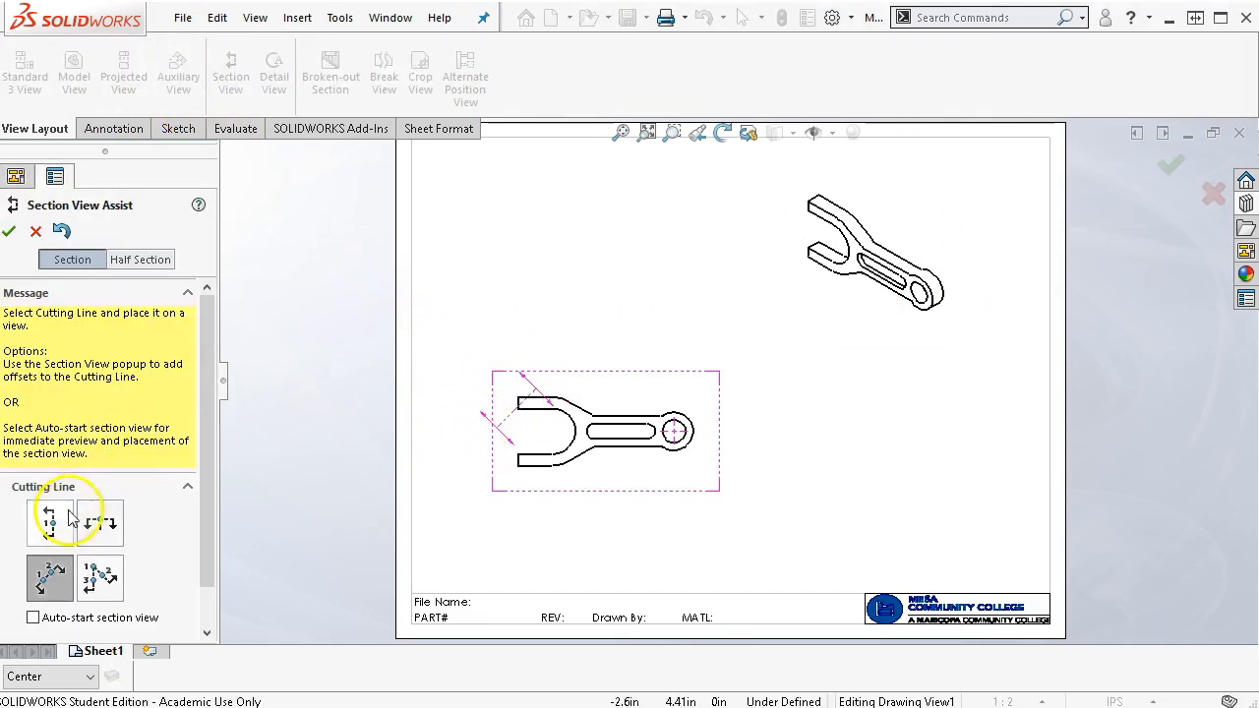
click(100, 524)
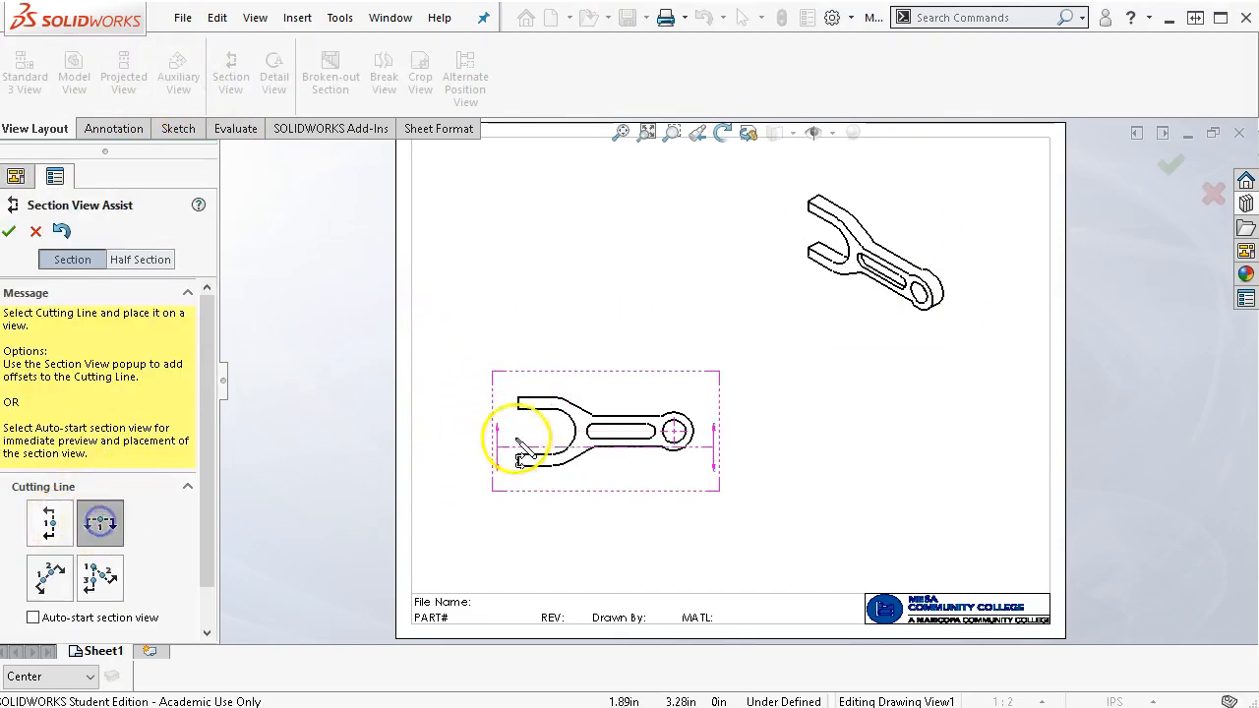
click(675, 431)
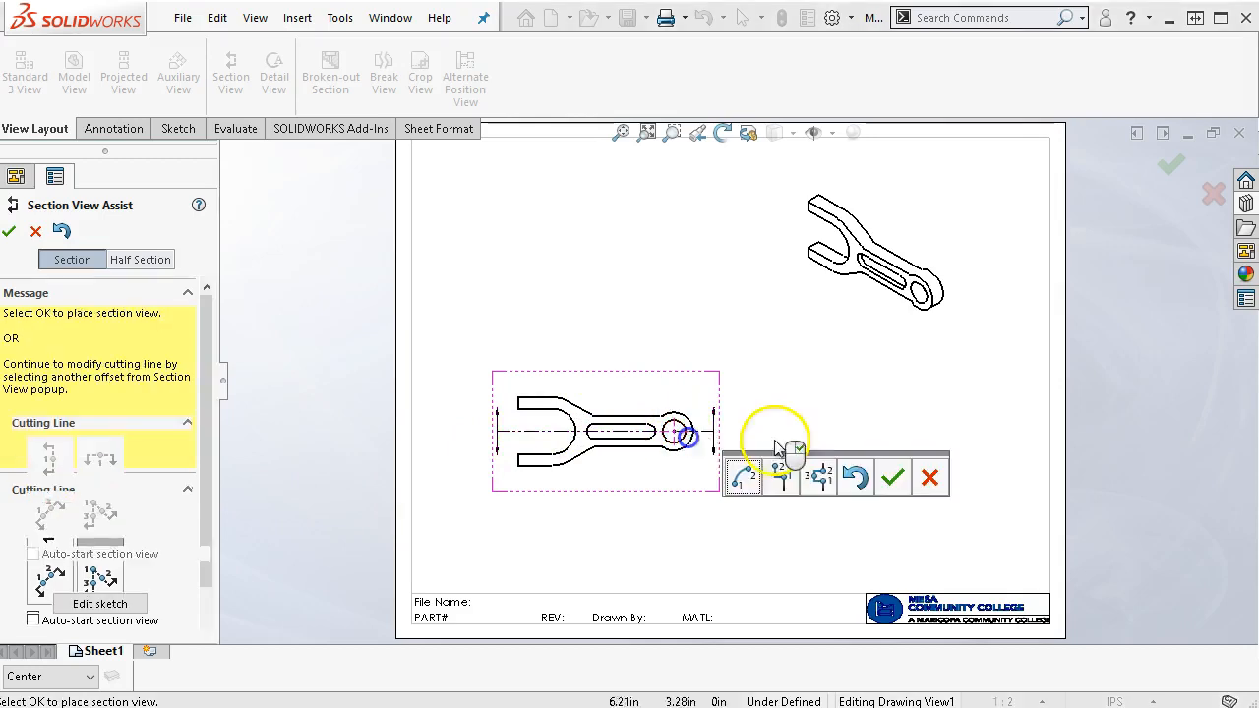
click(893, 478)
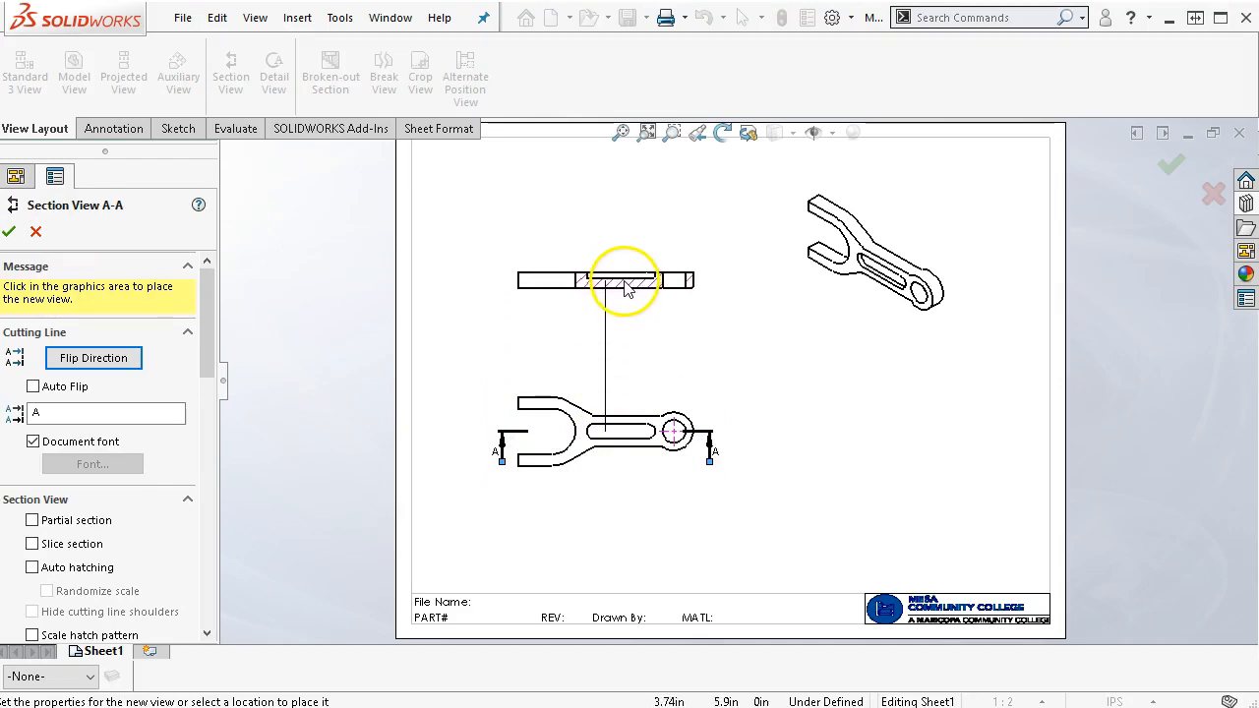
click(572, 549)
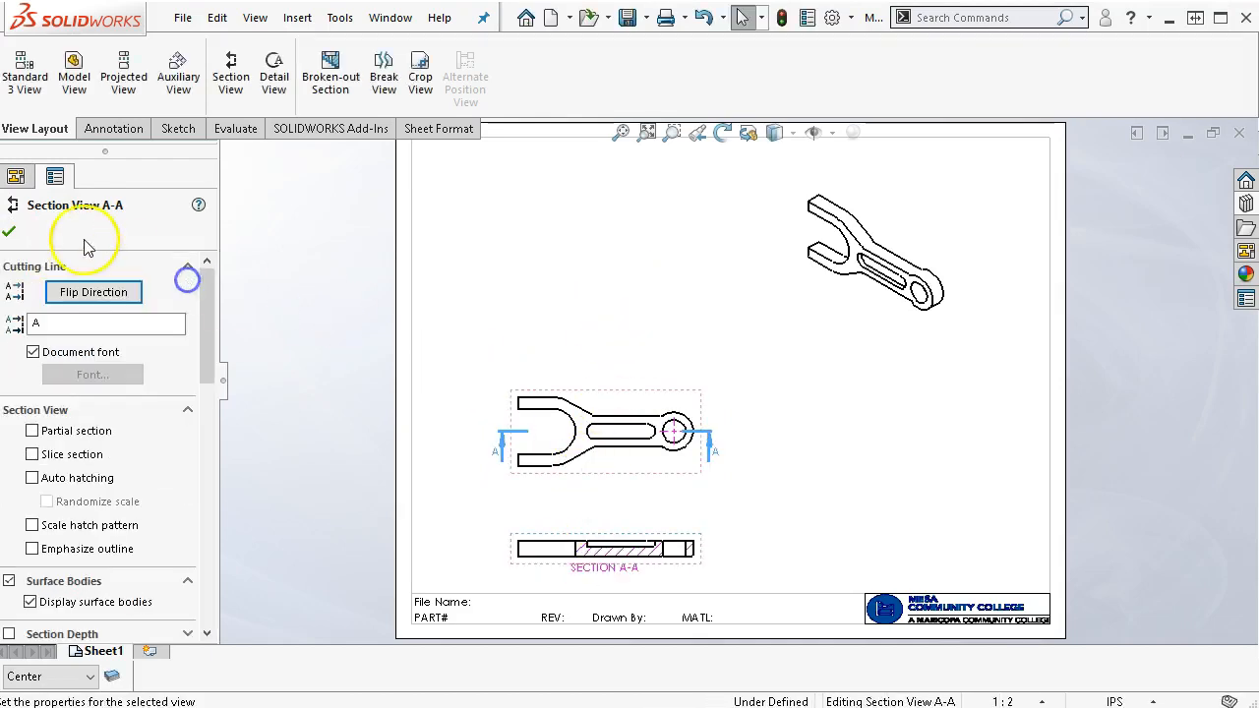
click(9, 231)
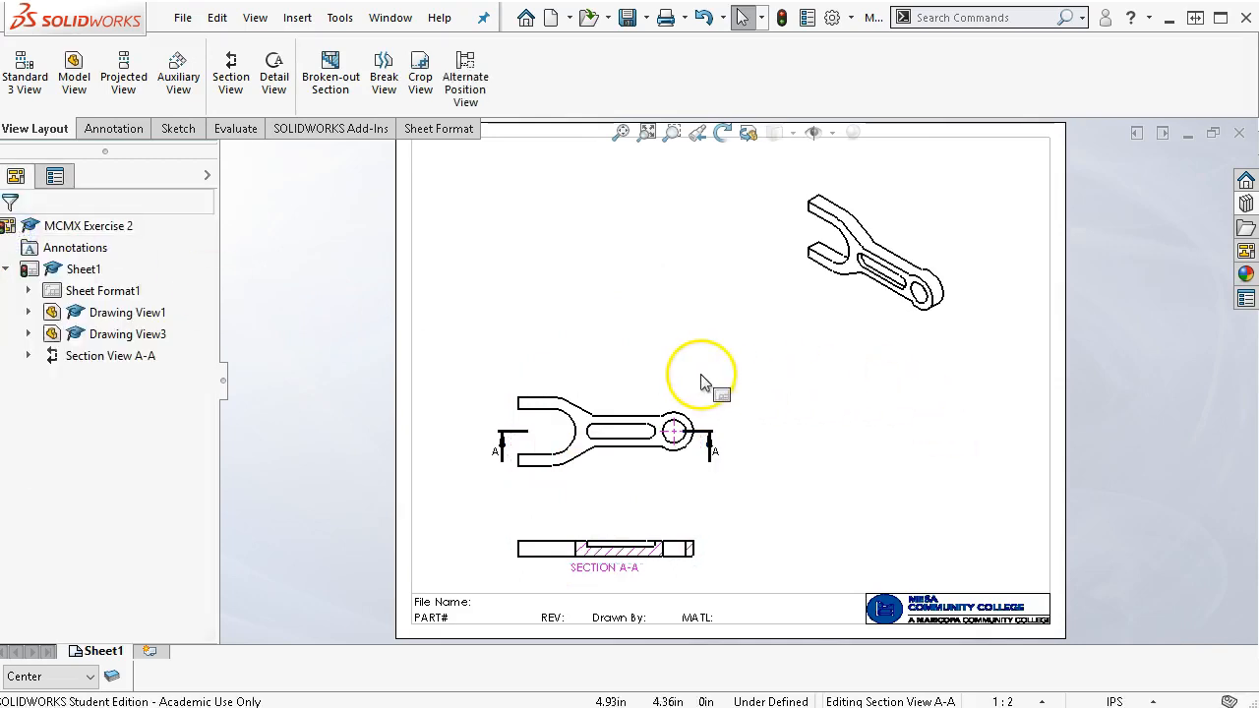
- Move the front view higher on the sheet and reposition section view A-A and its label beneath it
drag(674, 418, 685, 279)
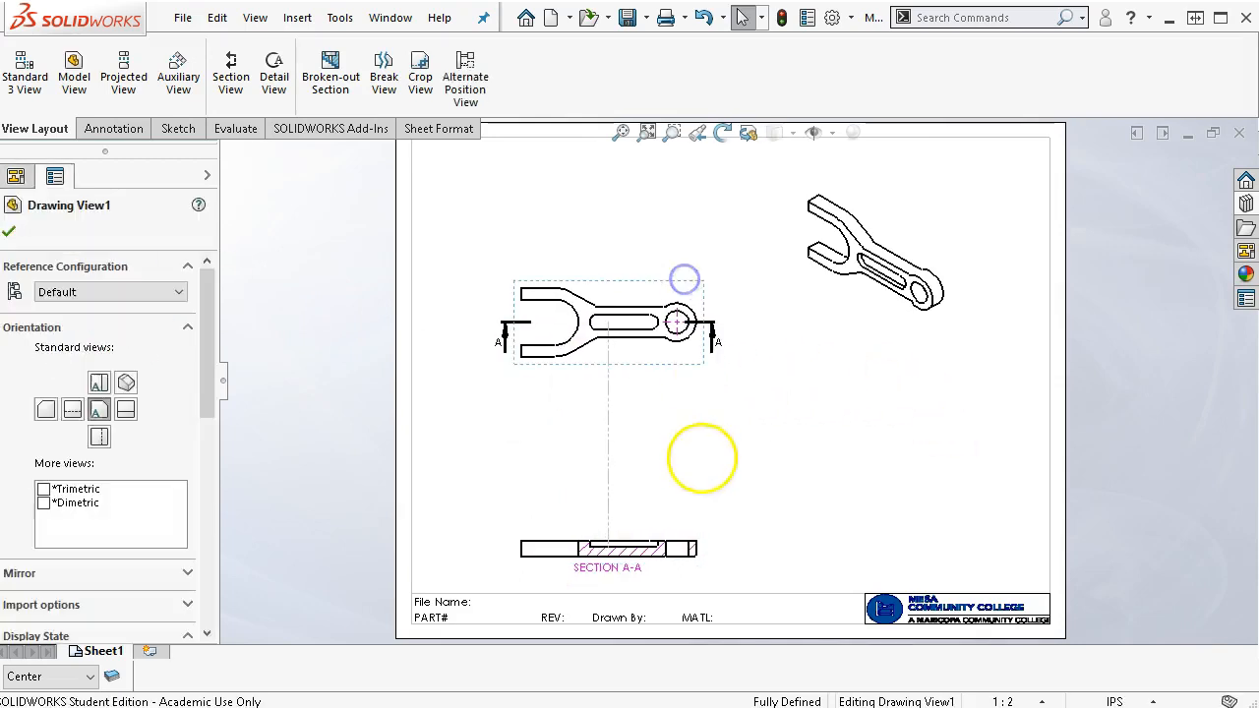
drag(702, 520, 702, 451)
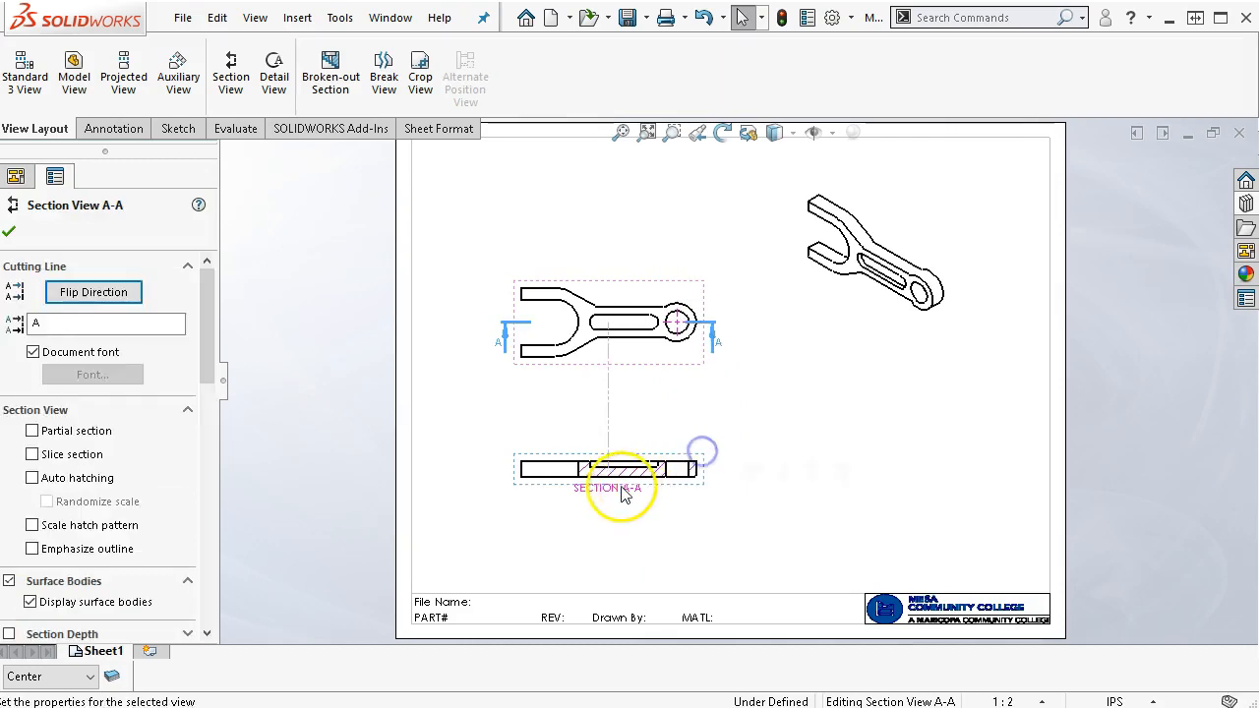
drag(621, 495, 619, 521)
- Set the layer of the section view's hatch to -None-
scroll(622, 519, down, 2)
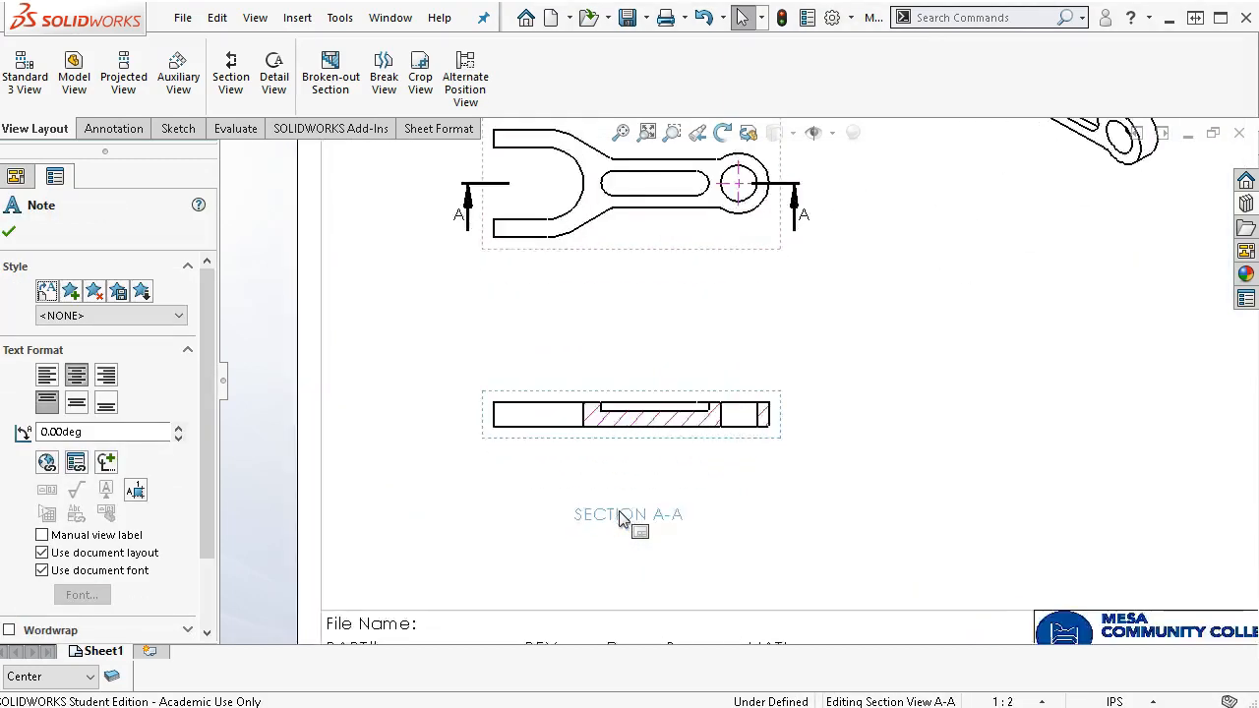
scroll(620, 512, down, 1)
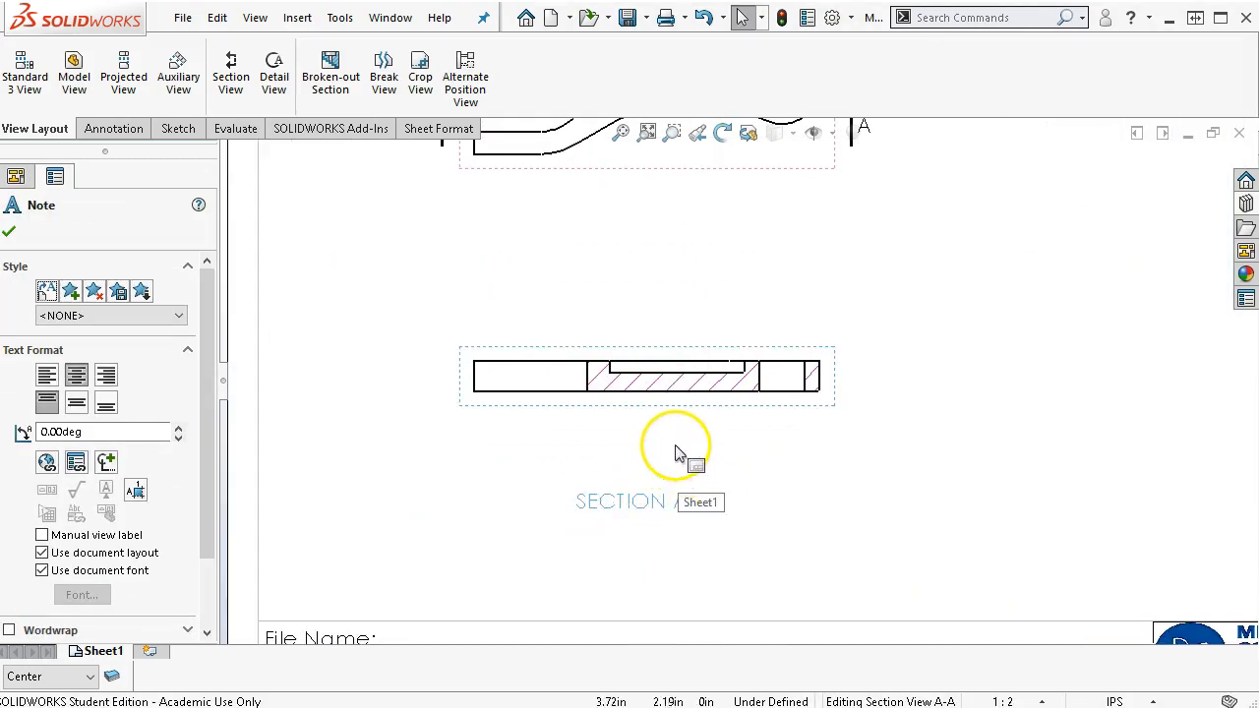
click(675, 387)
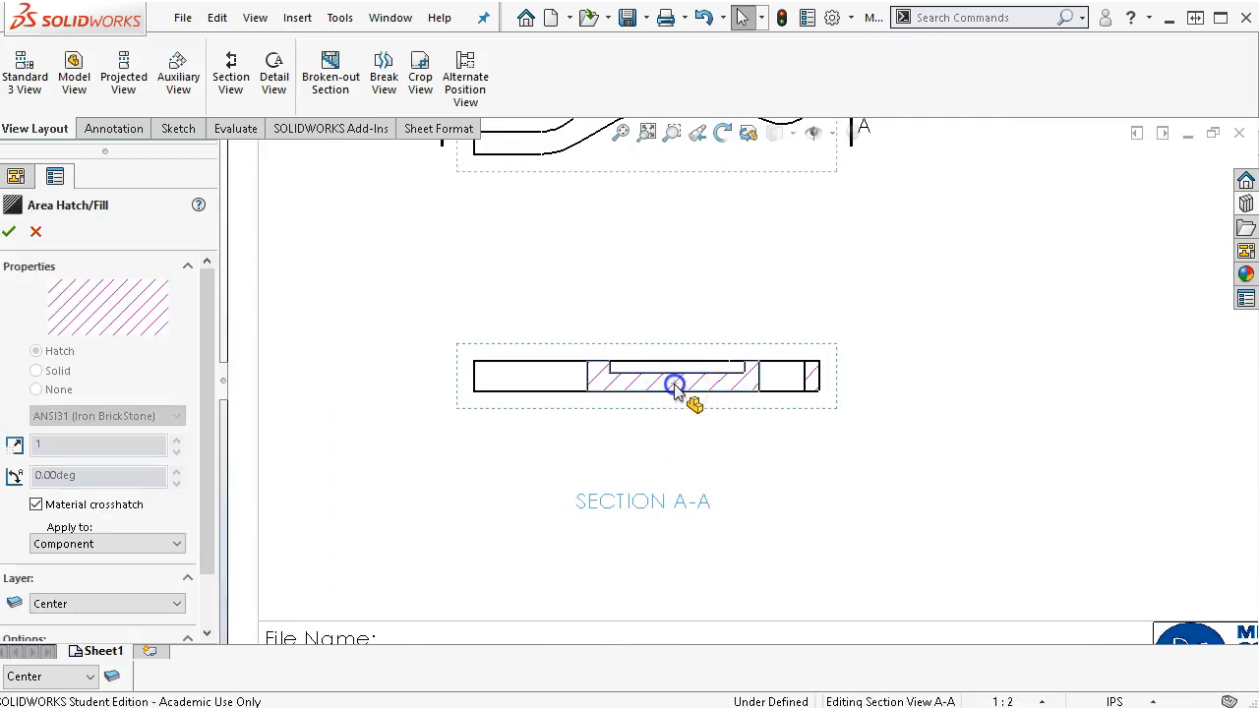
click(169, 603)
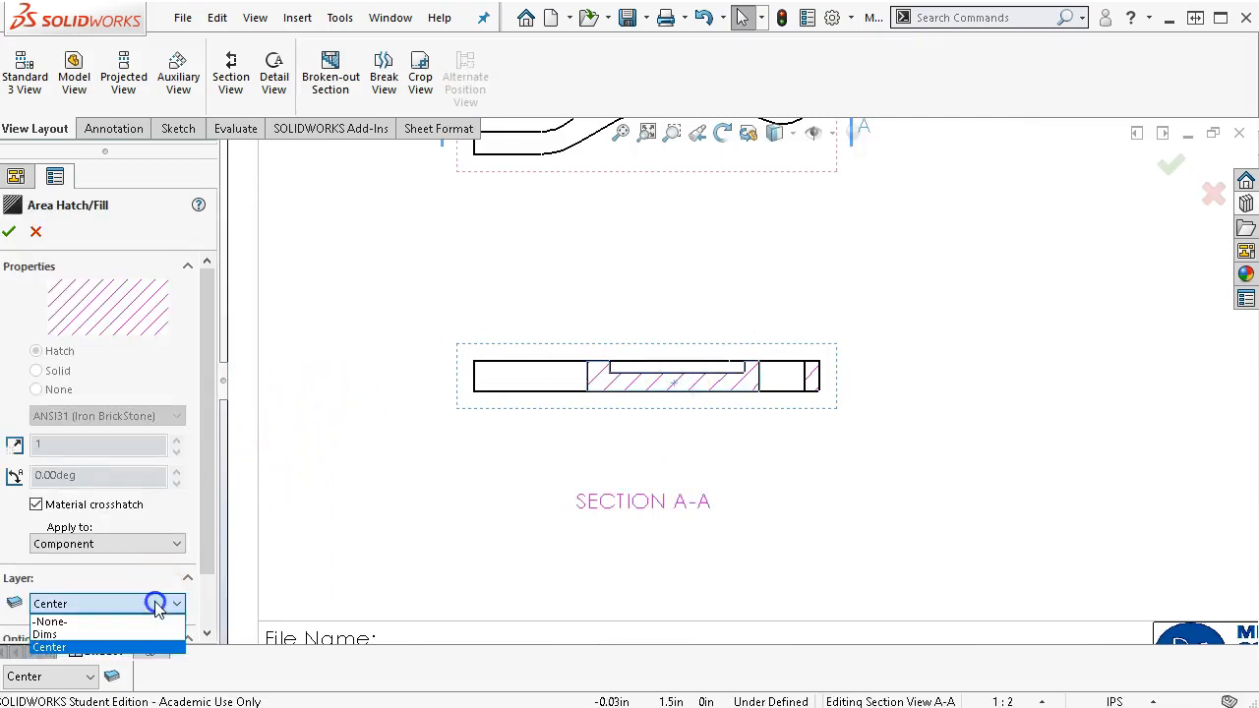
click(95, 618)
click(490, 410)
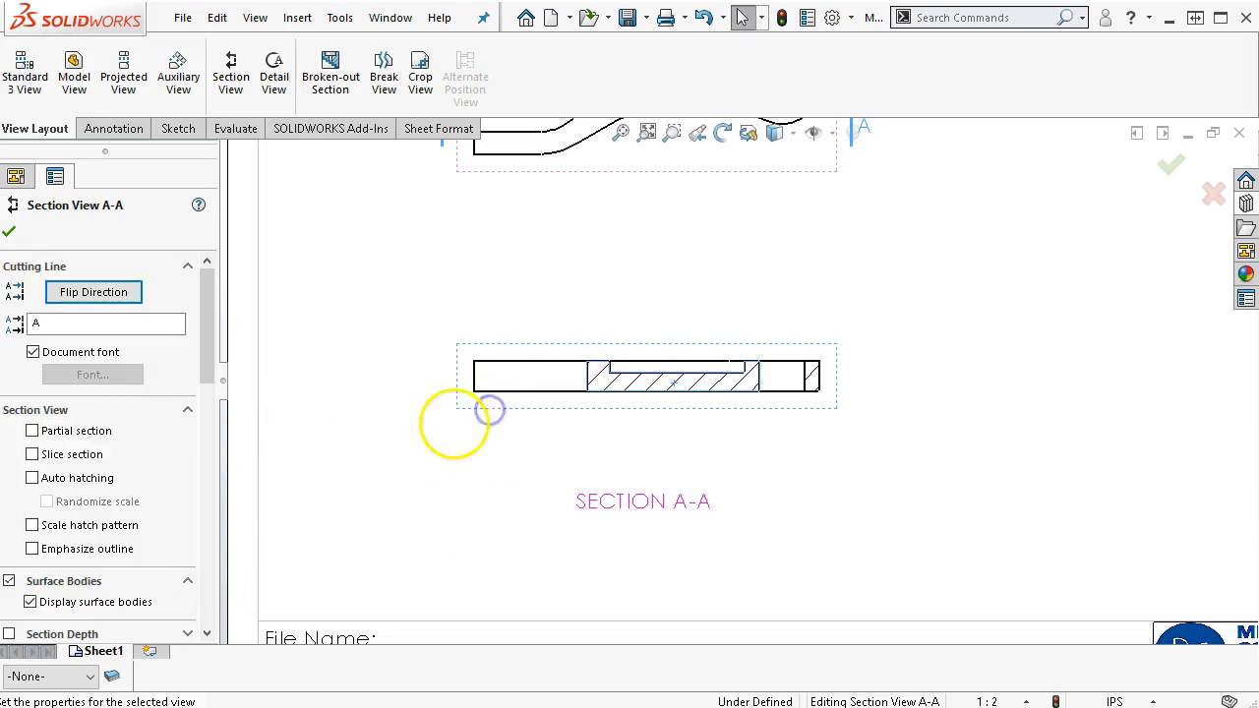
scroll(715, 292, up, 3)
scroll(716, 292, down, 3)
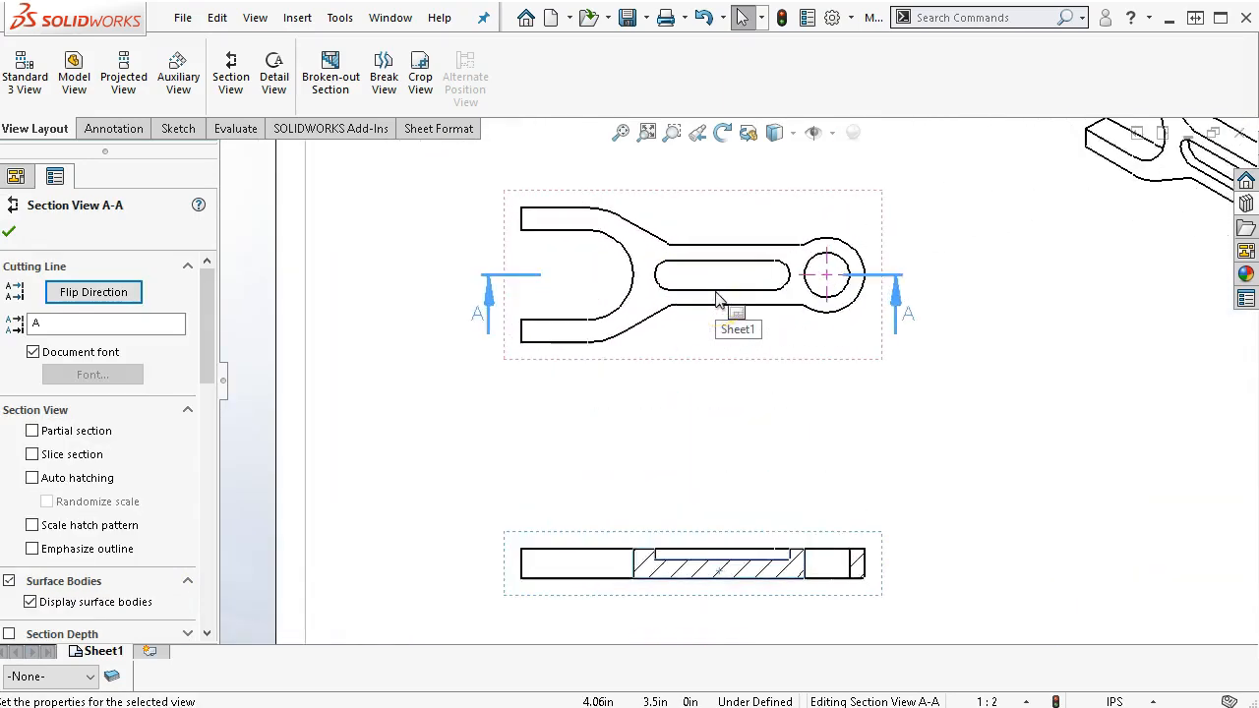
click(826, 480)
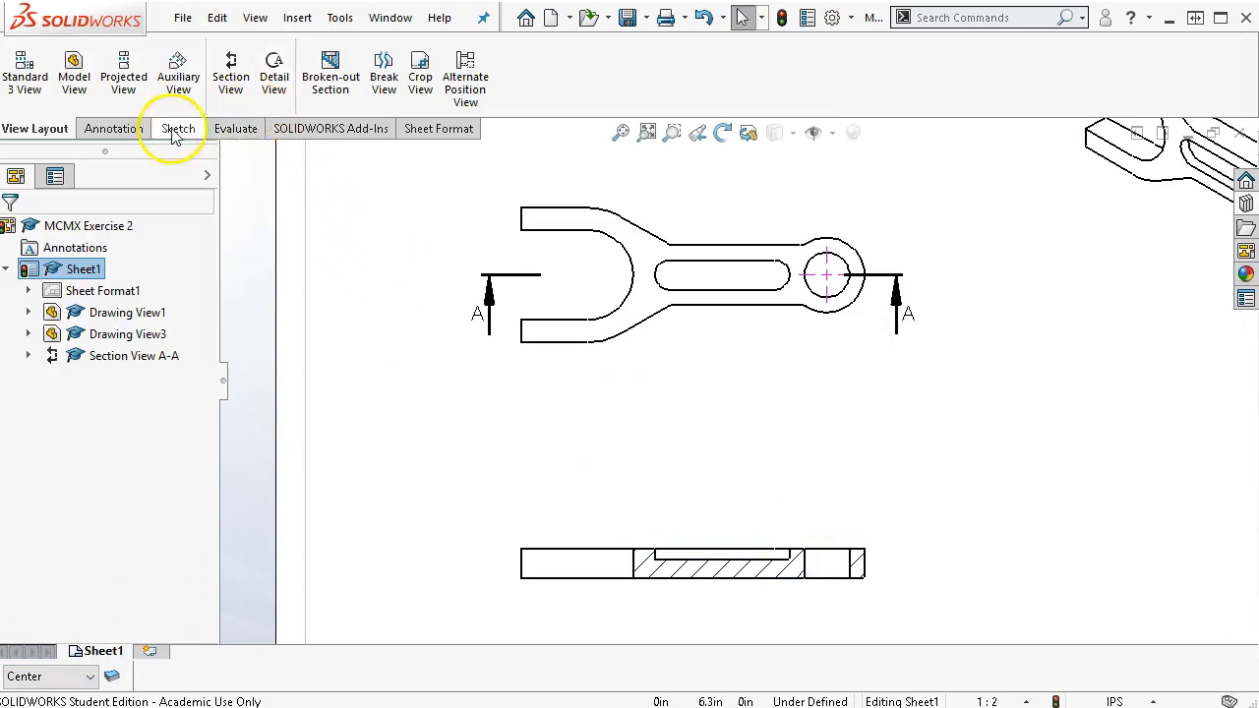
- Add center marks to the fork's inner arc and the slot in the front view, marking both slot end centers
click(106, 129)
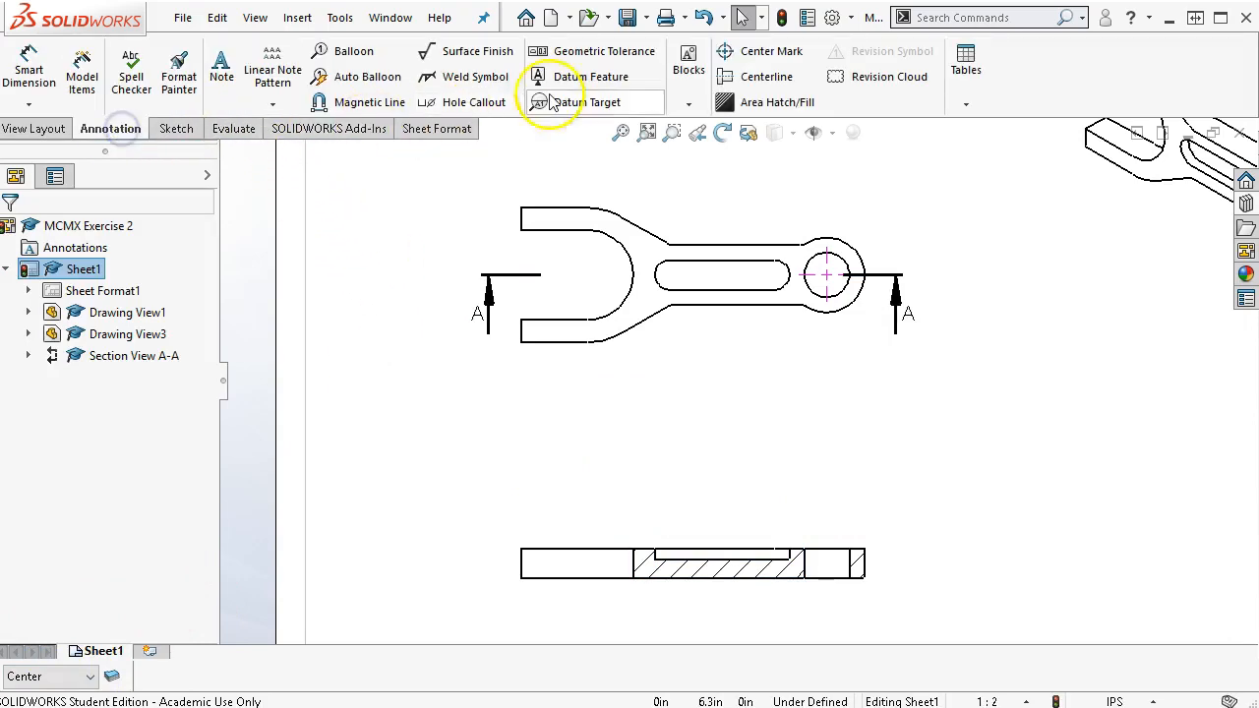
click(762, 51)
click(619, 251)
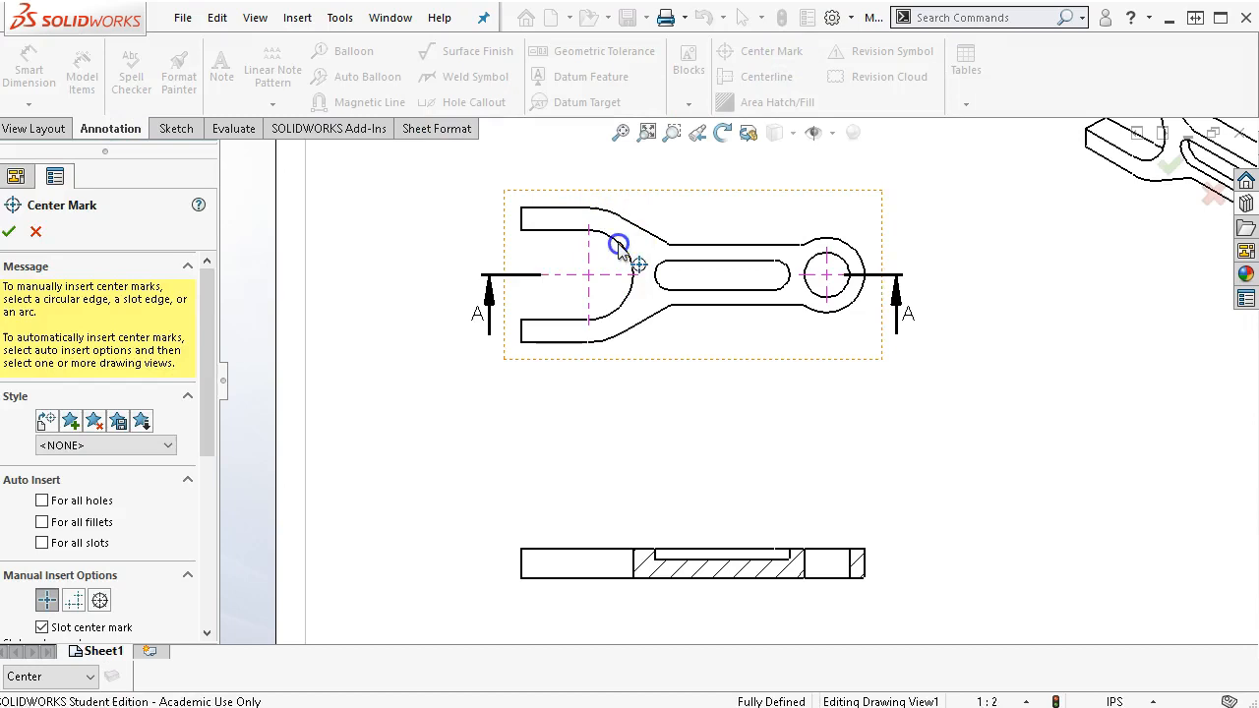
click(658, 282)
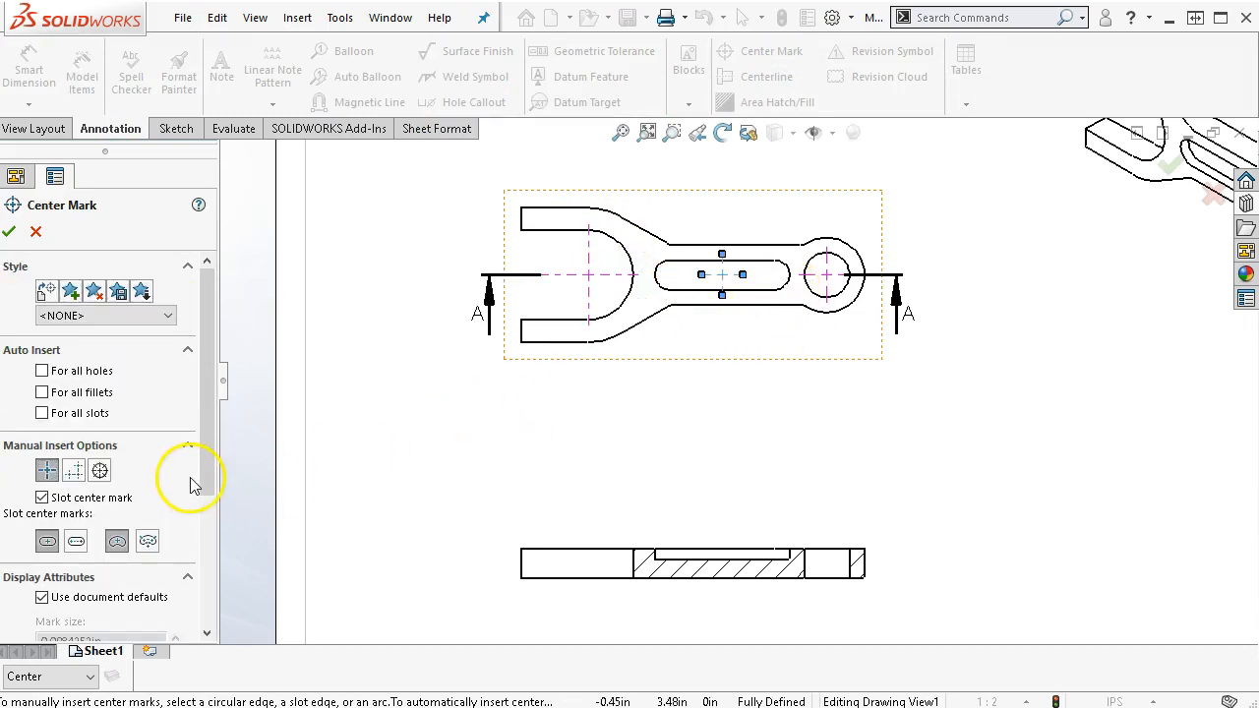
click(74, 542)
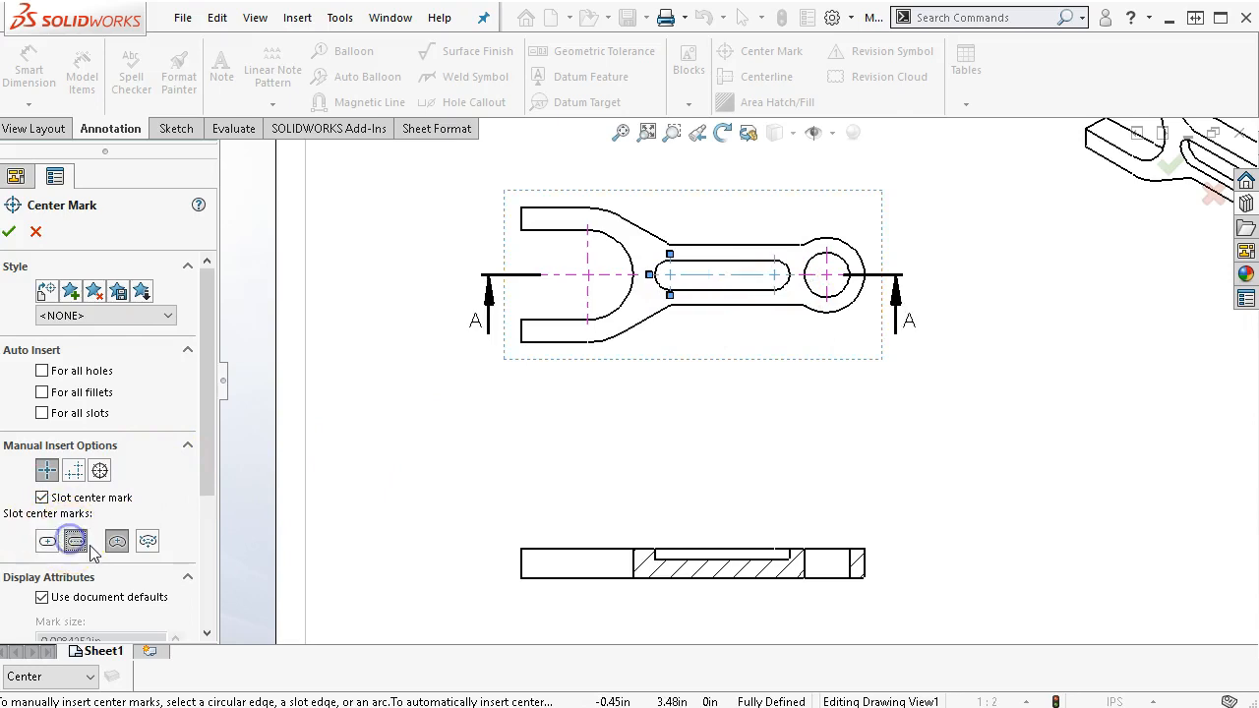
click(10, 232)
click(778, 409)
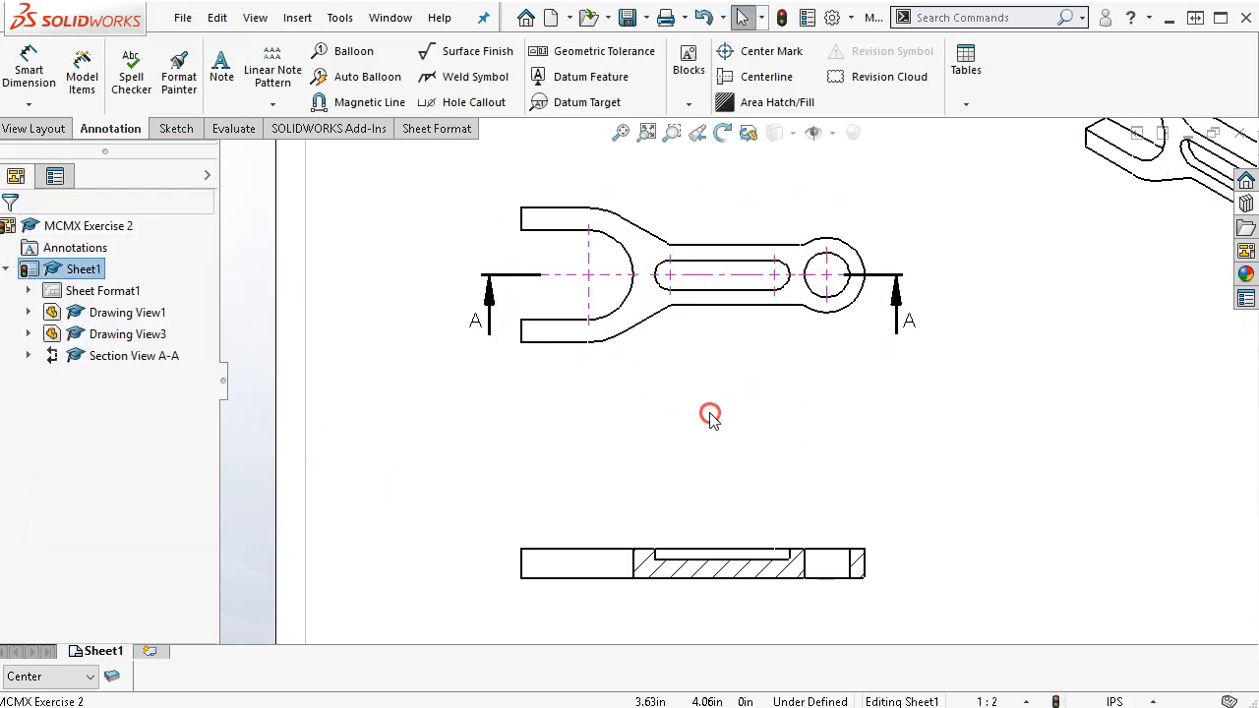
- Make Dims the current layer and dimension the arm's thickness at the fork end of section view A-A
right_click(710, 416)
click(28, 71)
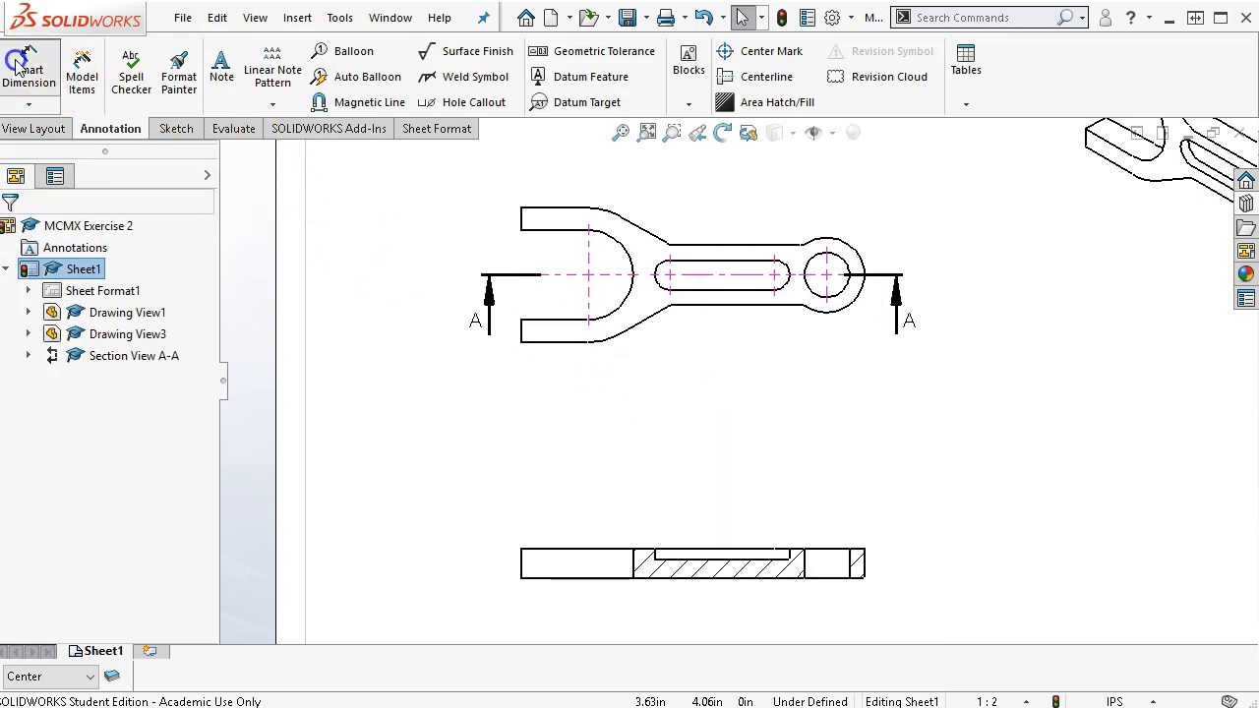
click(521, 561)
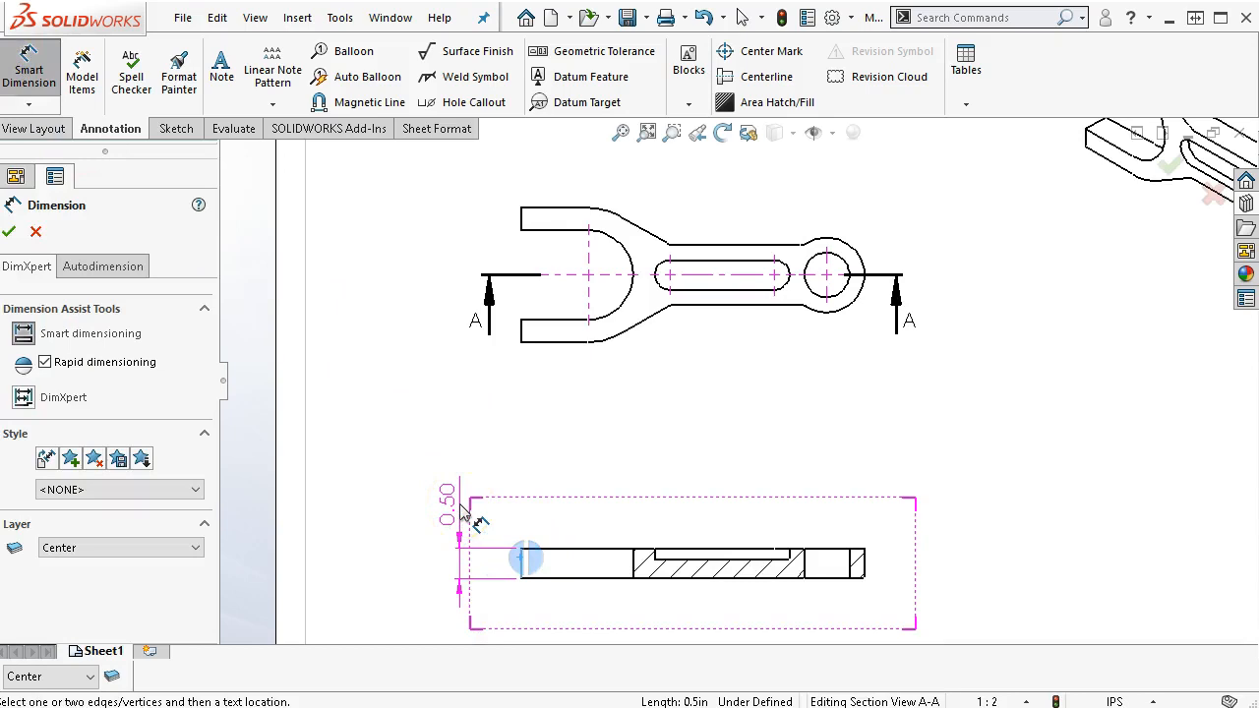
key(Escape)
click(77, 681)
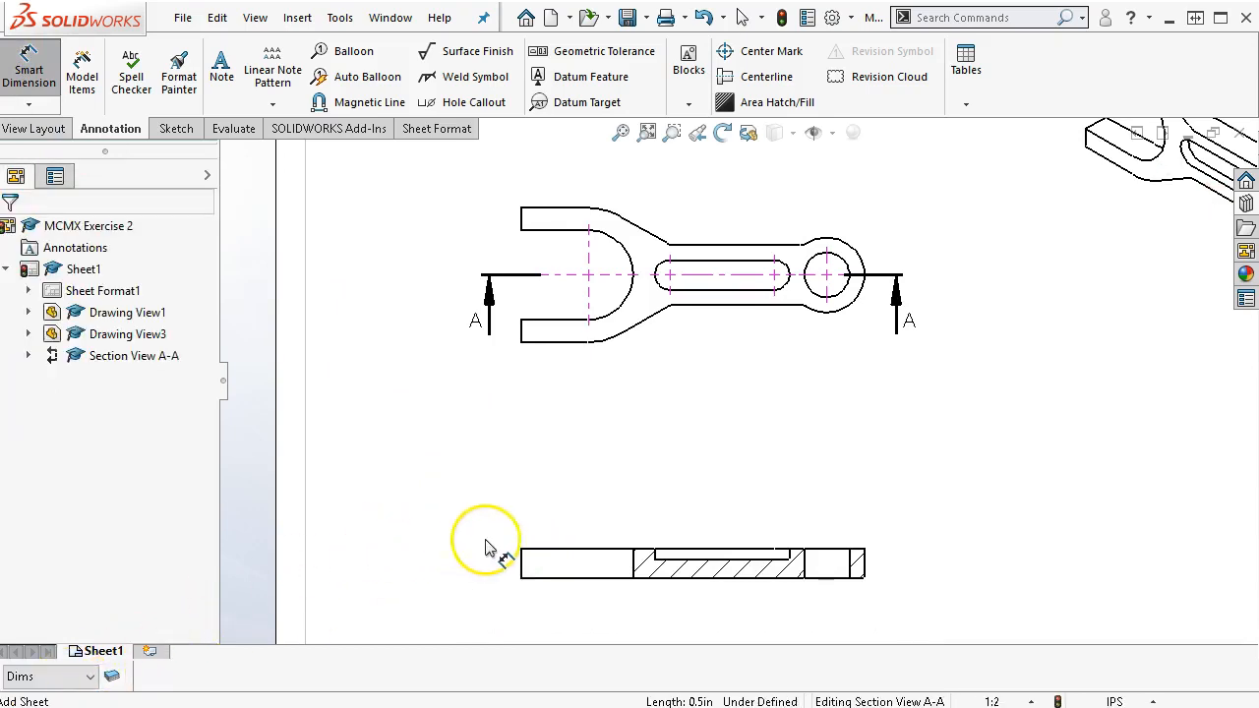
click(523, 563)
click(462, 498)
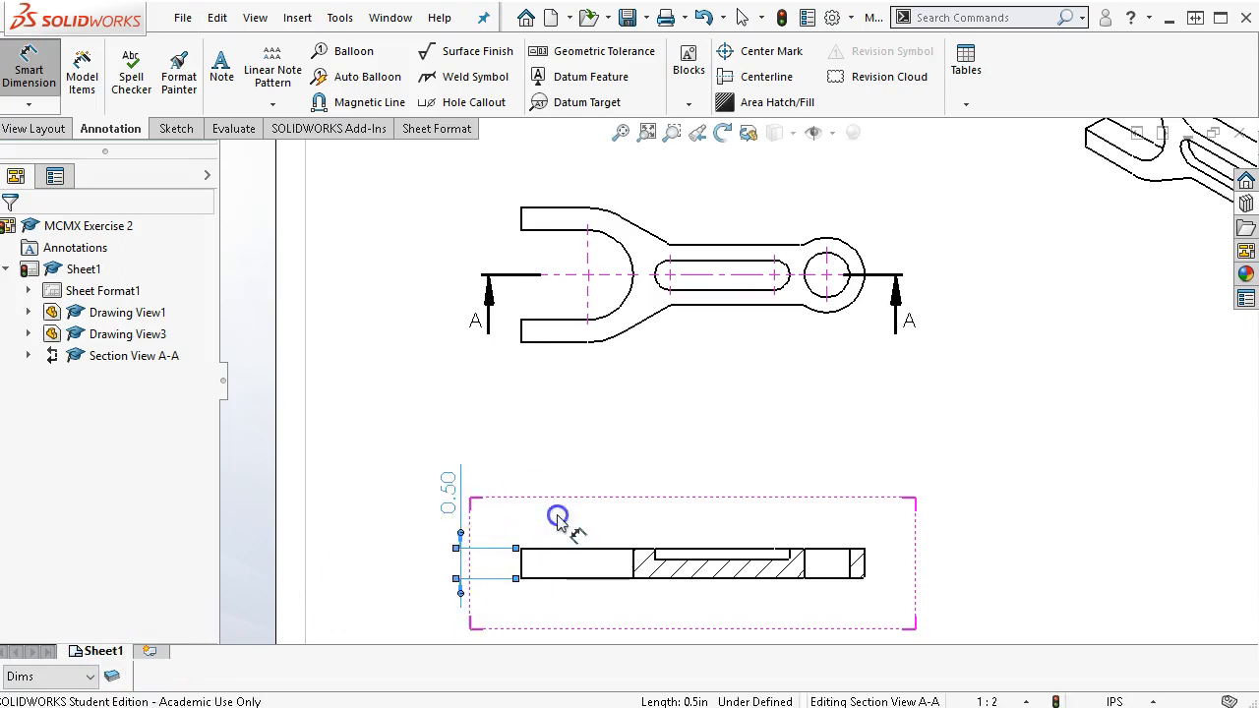
- Dimension the slot pocket's depth in section view A-A, placing the dimension beyond the hole end of the arm
click(693, 554)
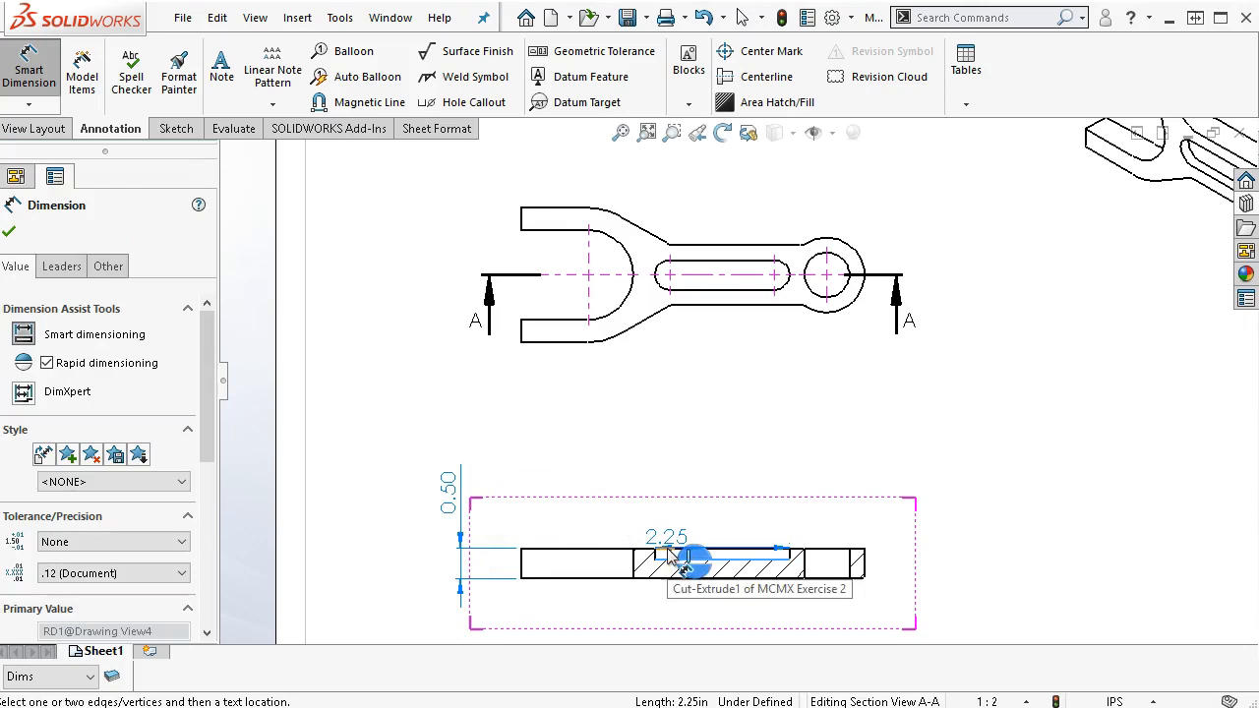
click(738, 548)
click(899, 511)
scroll(641, 296, up, 3)
scroll(641, 295, down, 4)
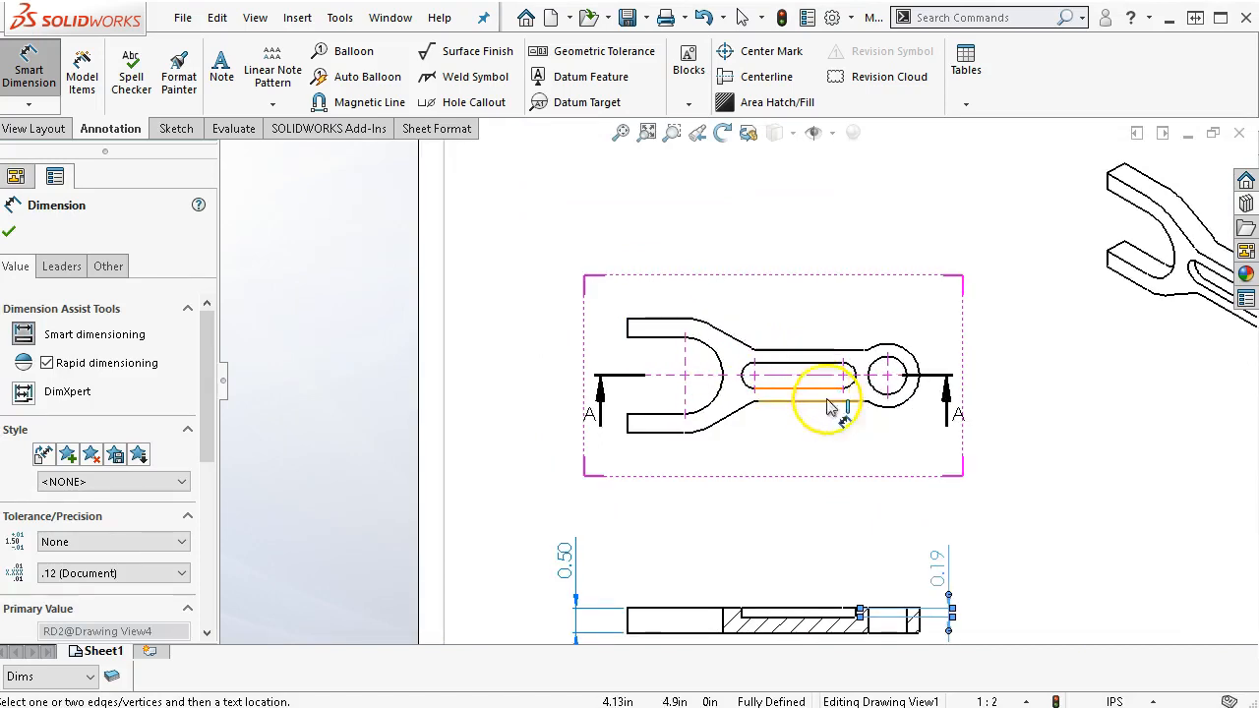
- Dimension the horizontal distance between the fork's inner arc center and the hole-end center in the front view, placing it above the view
click(718, 360)
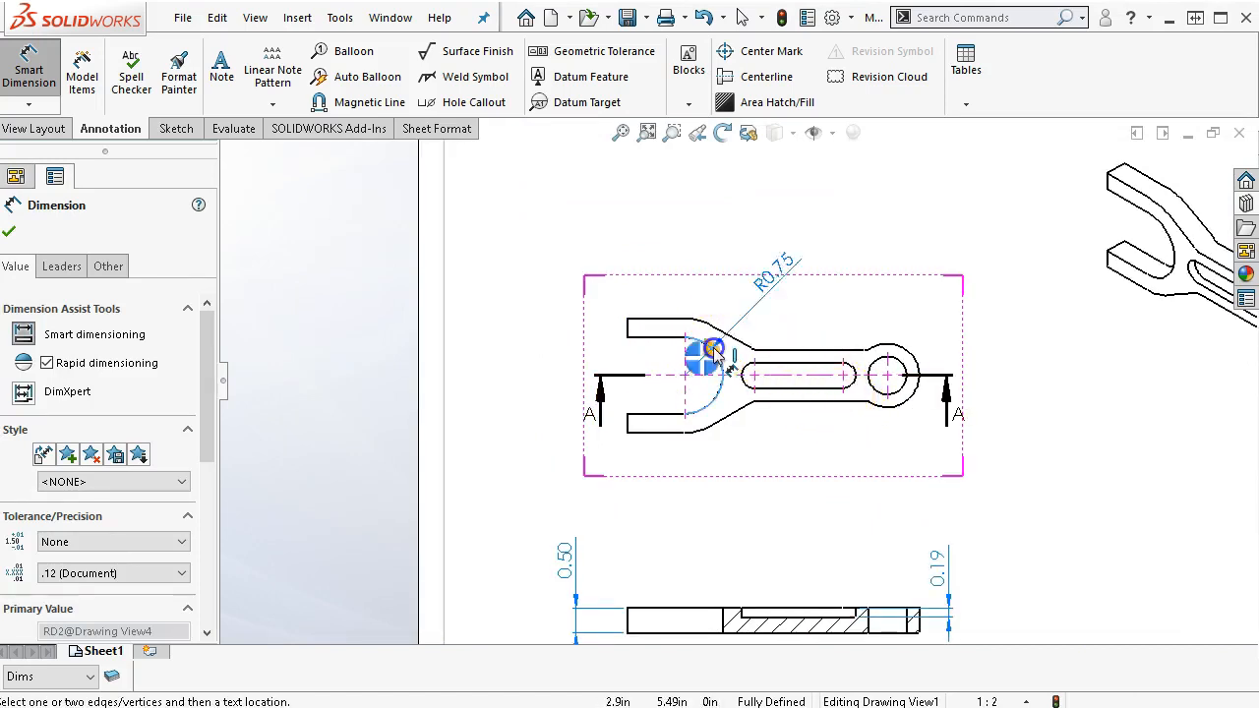
click(881, 353)
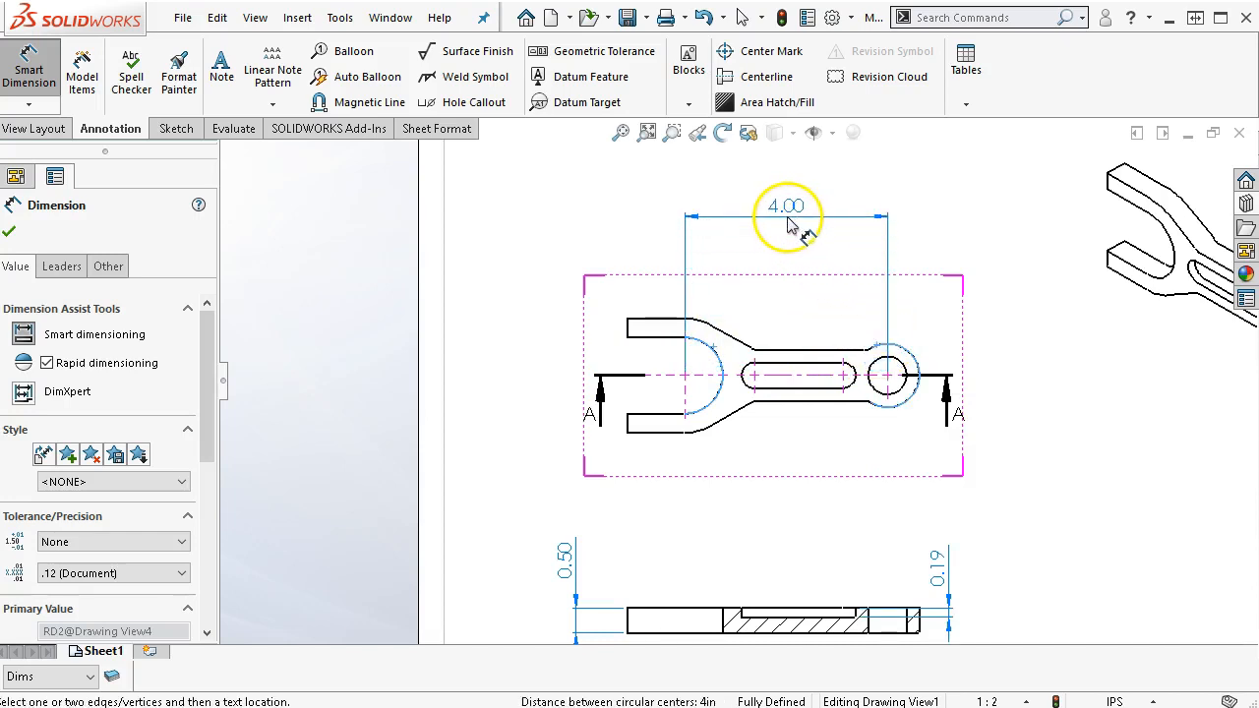
click(787, 224)
click(814, 291)
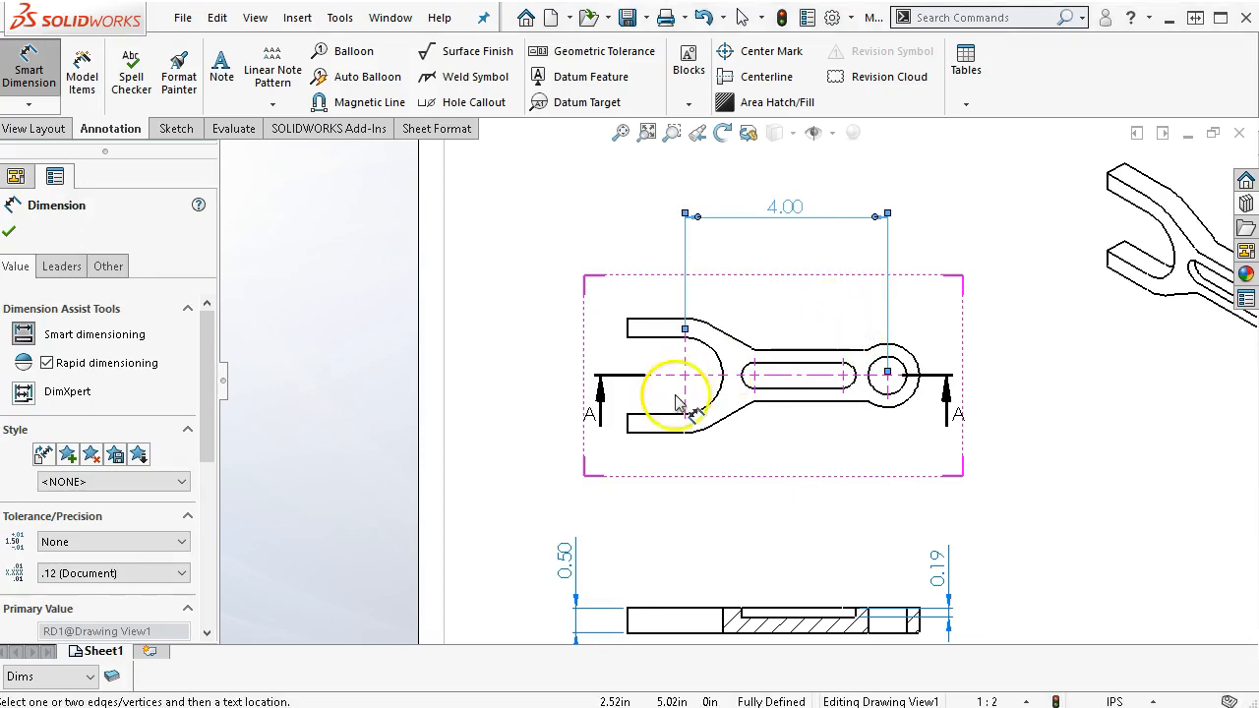
- Dimension the opening between the fork's inner edges in the front view, placing it beyond the open end of the fork
scroll(674, 399, down, 2)
click(639, 423)
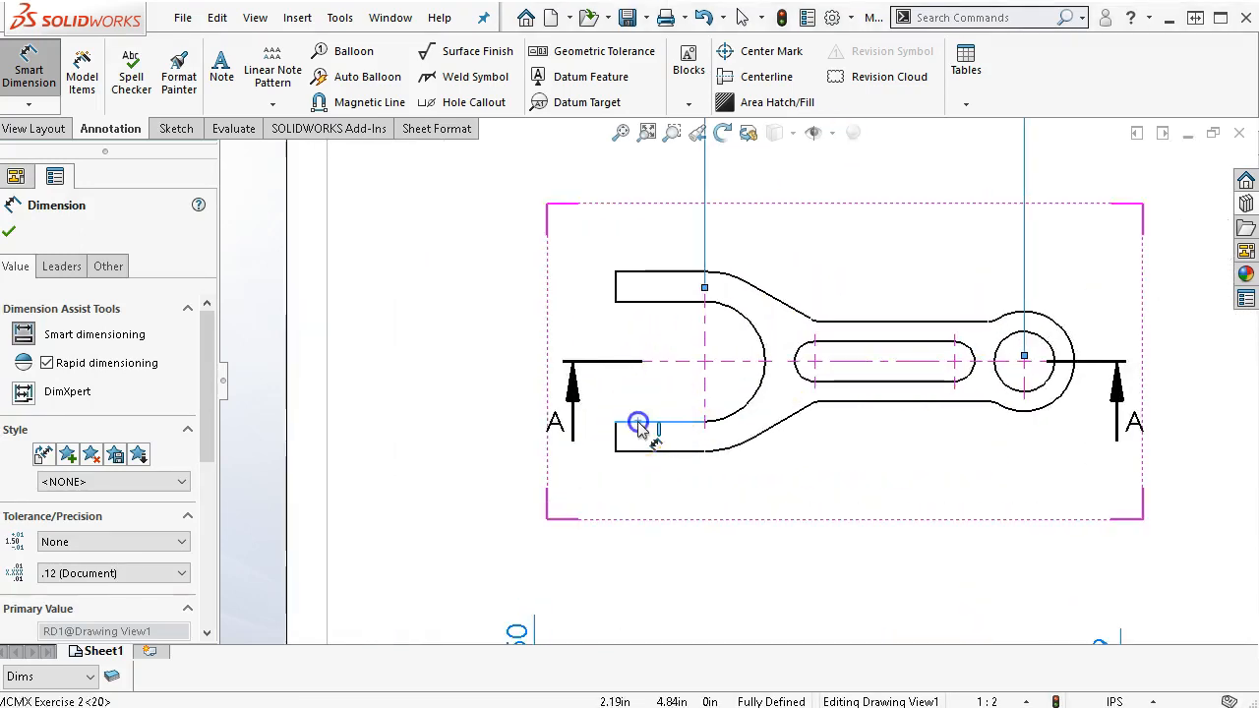
click(630, 303)
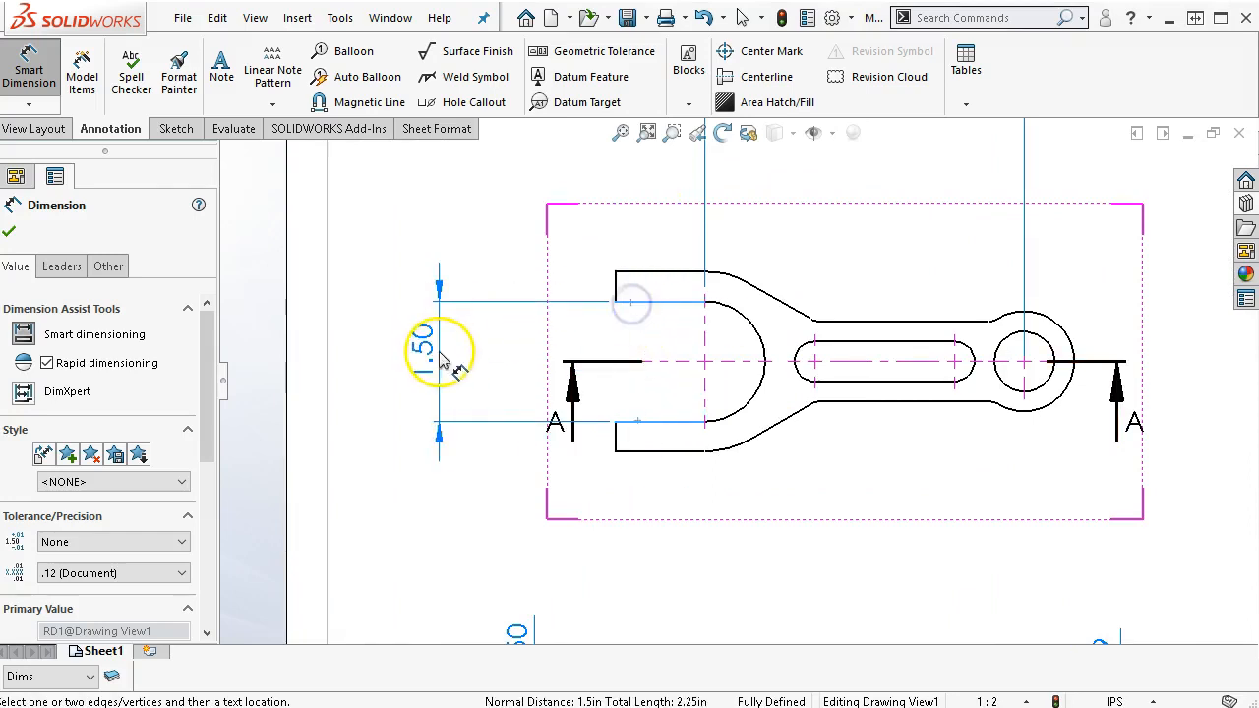
click(500, 358)
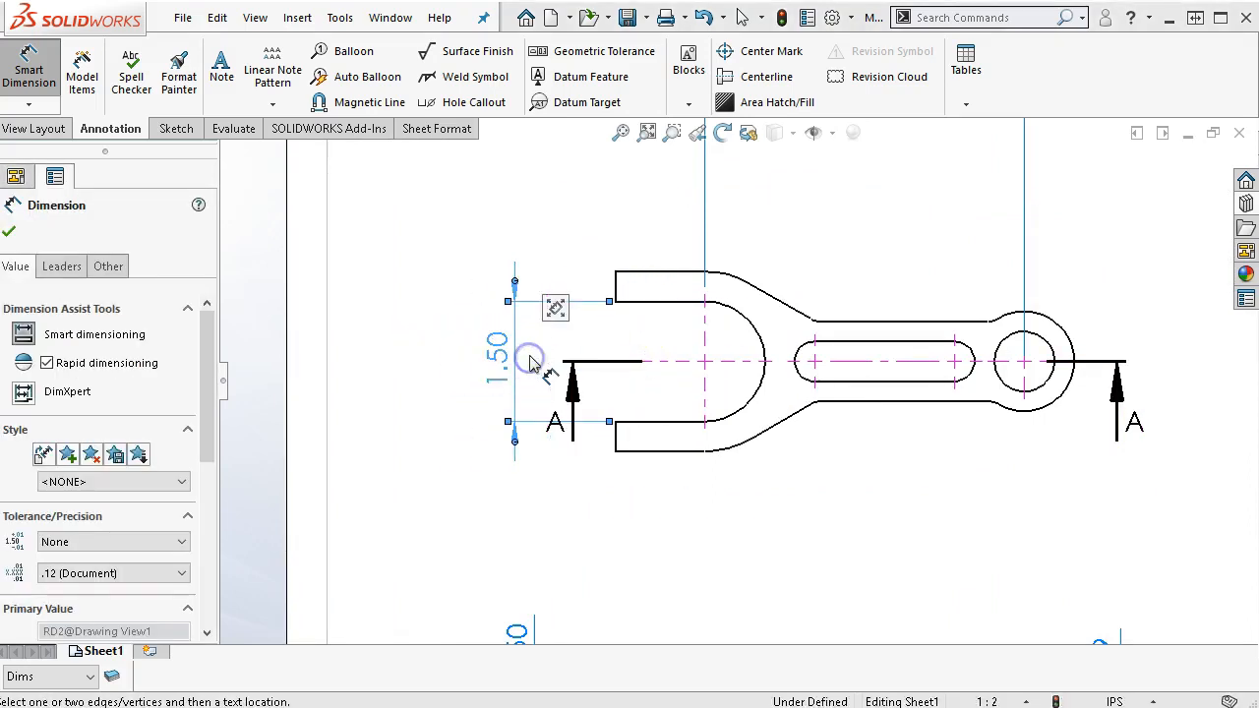
click(667, 365)
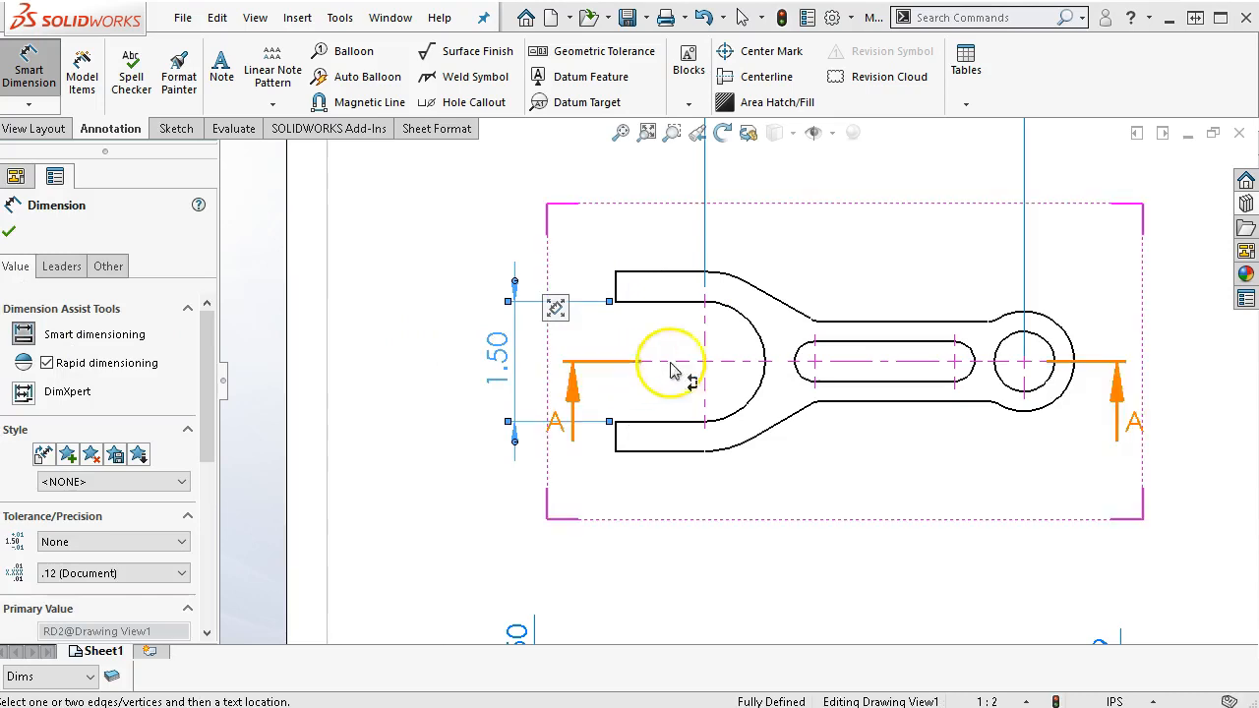
- Dimension the fork's overall outer width in the front view, placing it outside the inner opening dimension
click(659, 280)
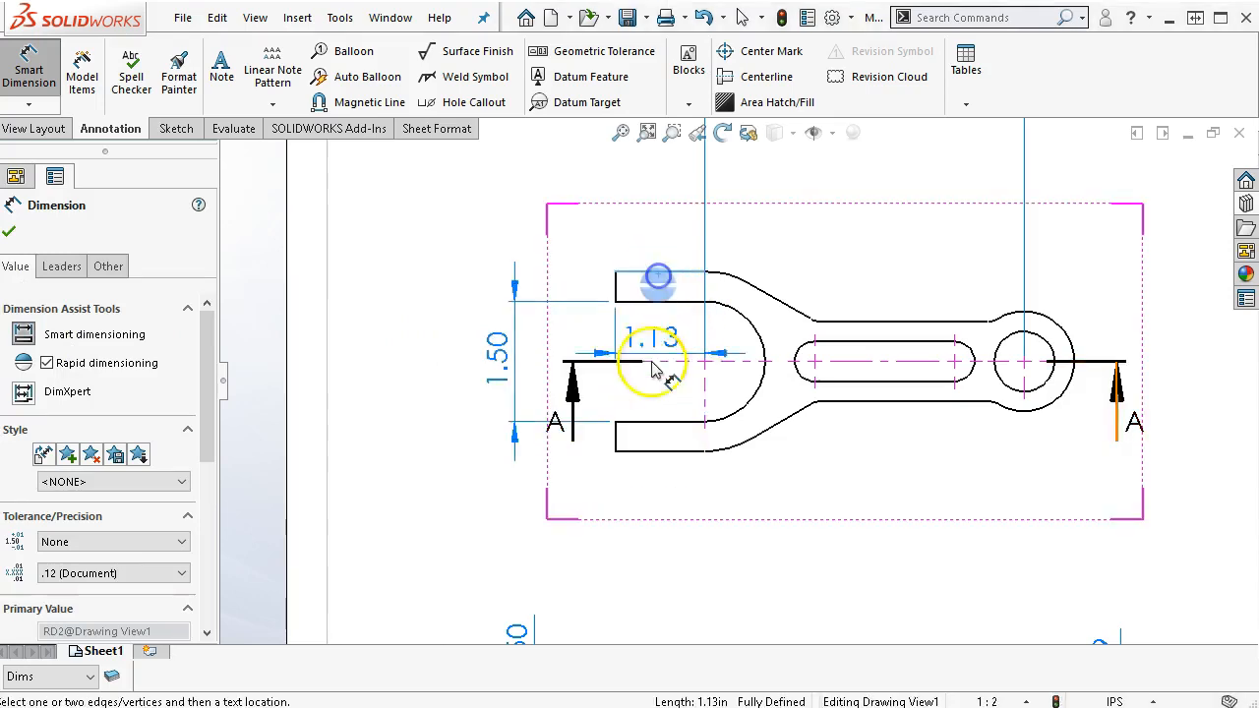
click(635, 452)
click(448, 362)
click(647, 272)
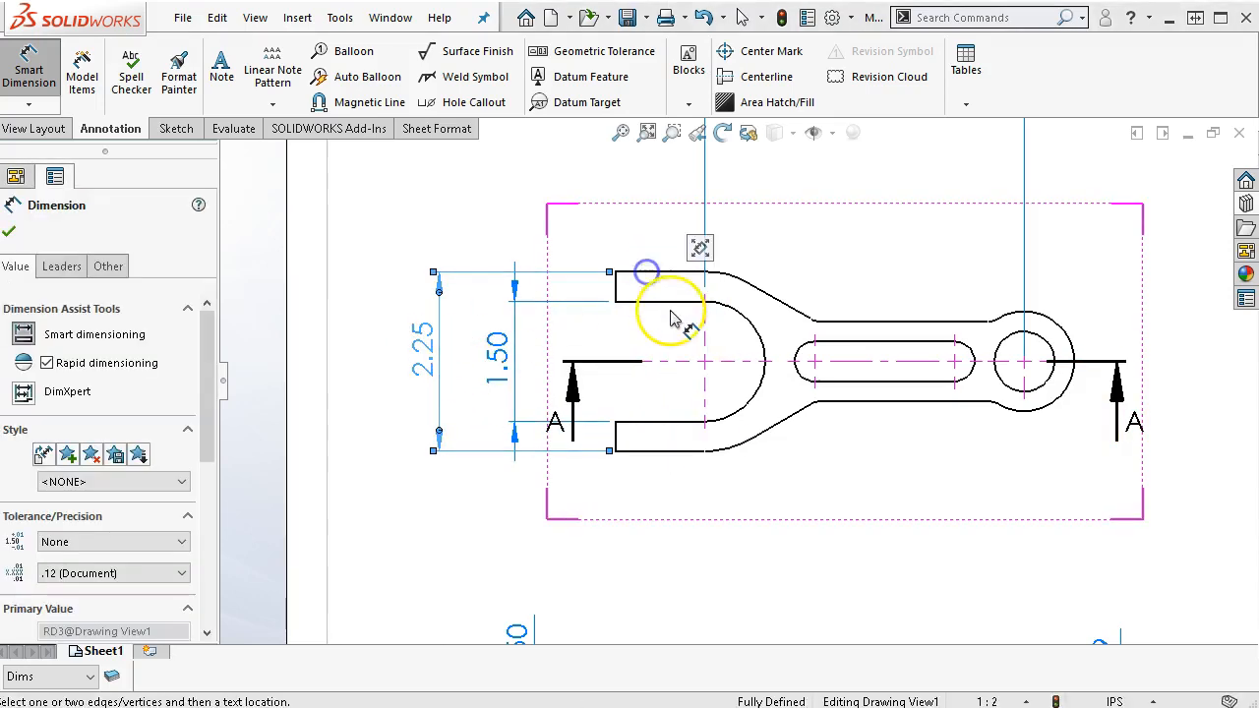
- Dimension the slot's width in the front view, placing it beside the fork's open end, and end dimensioning
scroll(787, 307, up, 1)
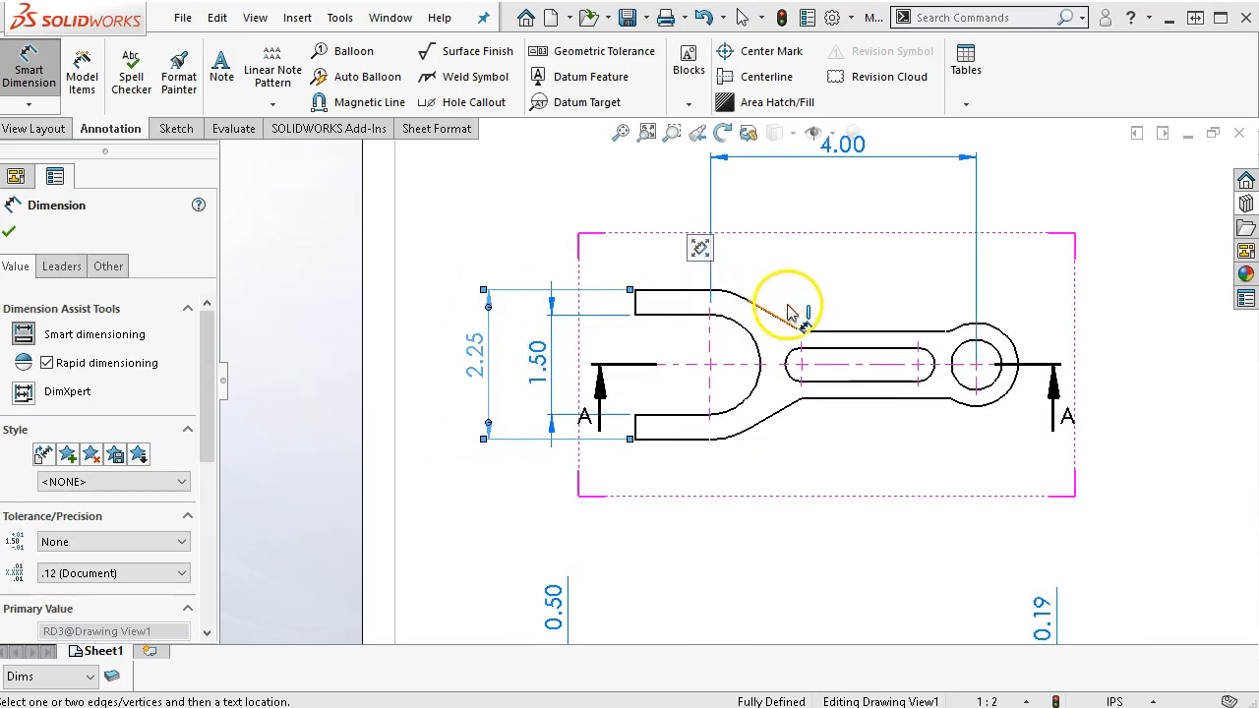
scroll(819, 423, down, 1)
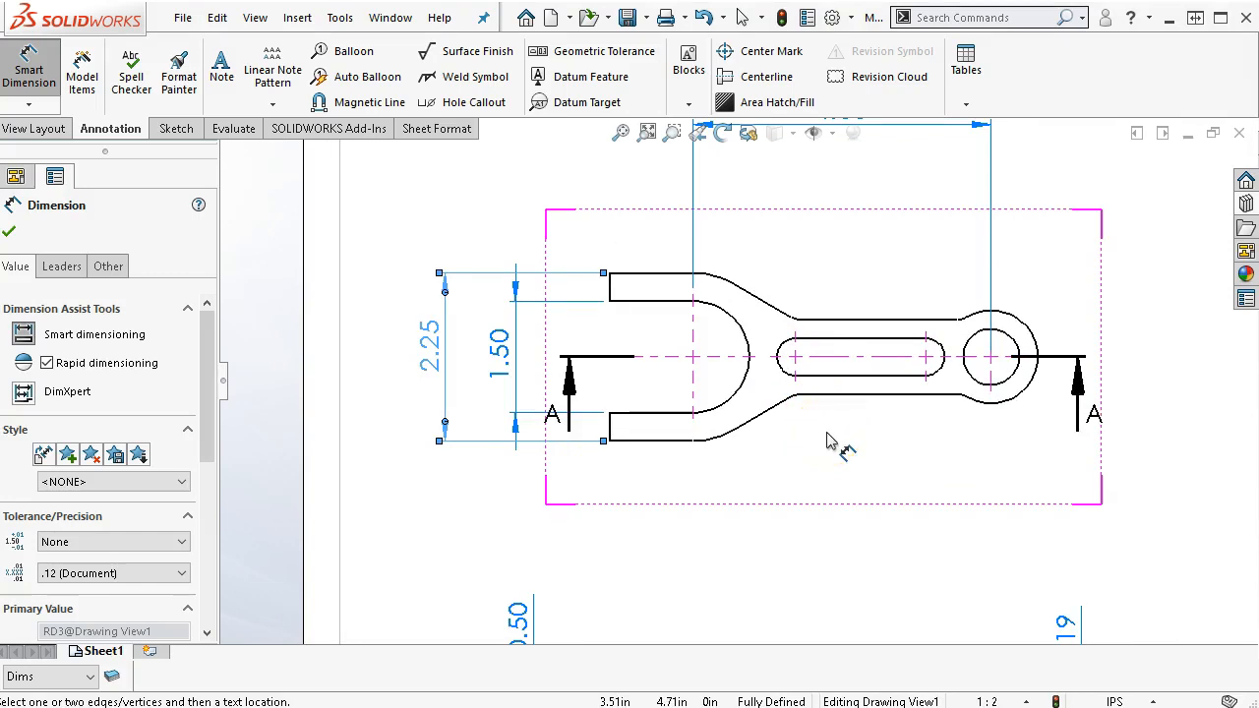
click(825, 380)
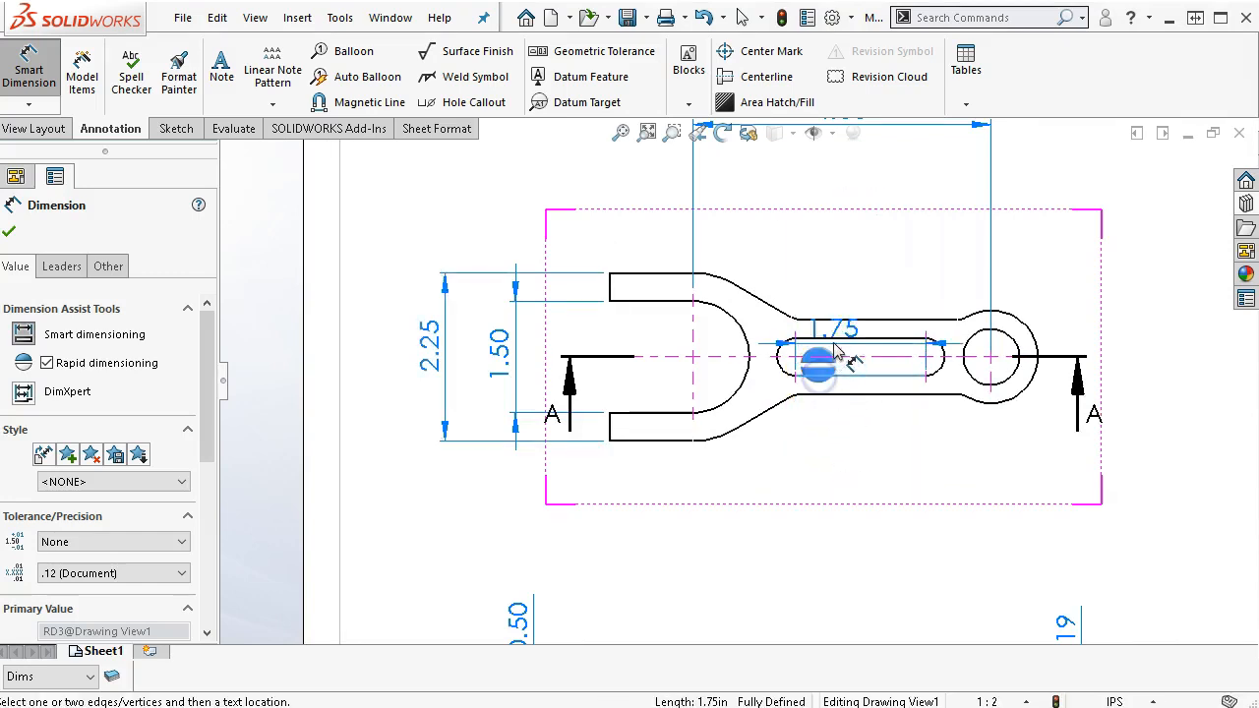
click(834, 341)
click(562, 358)
right_click(734, 476)
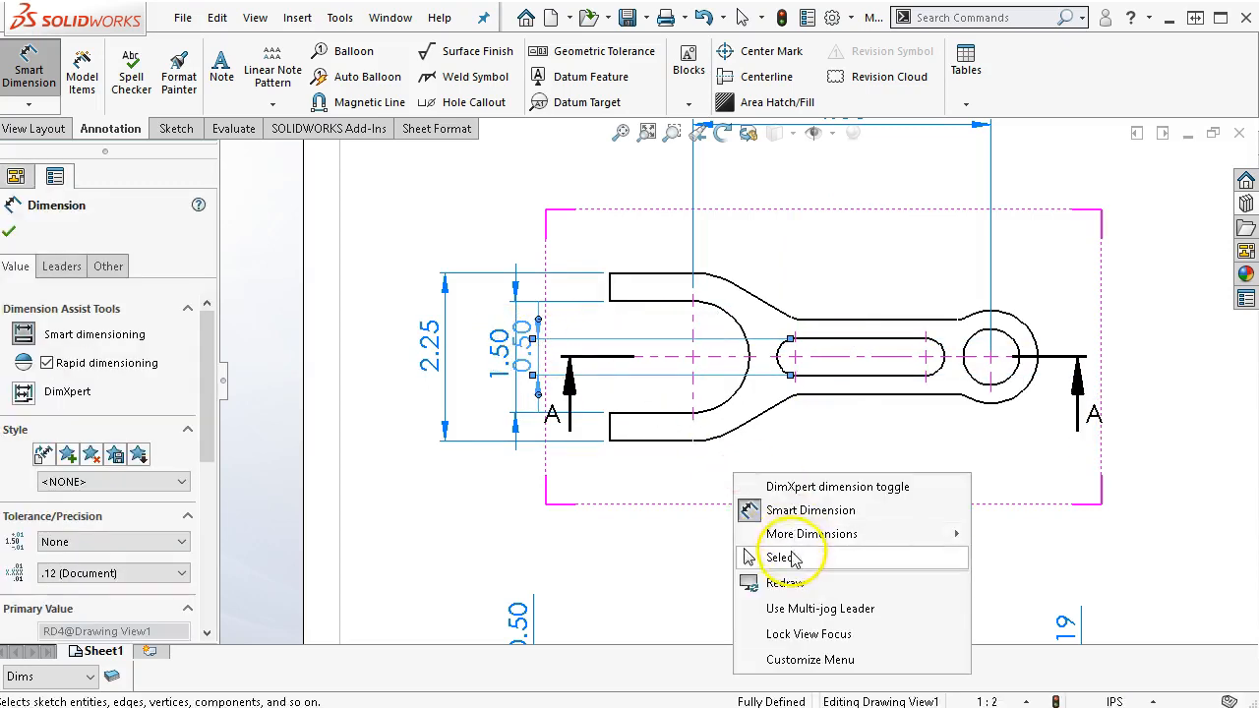
click(792, 552)
- Space out the overall width, fork opening and slot width dimensions beyond the fork's open end, keeping the slot width innermost
drag(444, 361, 406, 370)
drag(497, 346, 442, 366)
drag(521, 368, 499, 368)
click(723, 463)
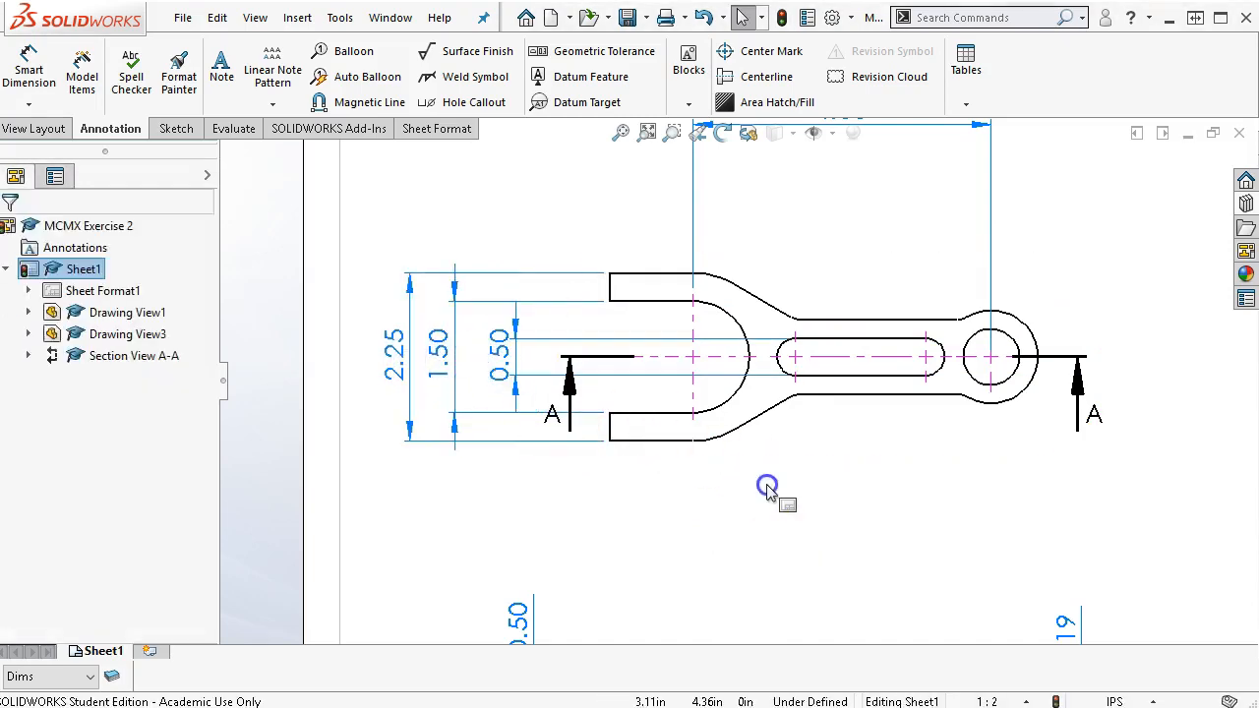
- Set the document's length units to three decimal places (.123)
click(1156, 701)
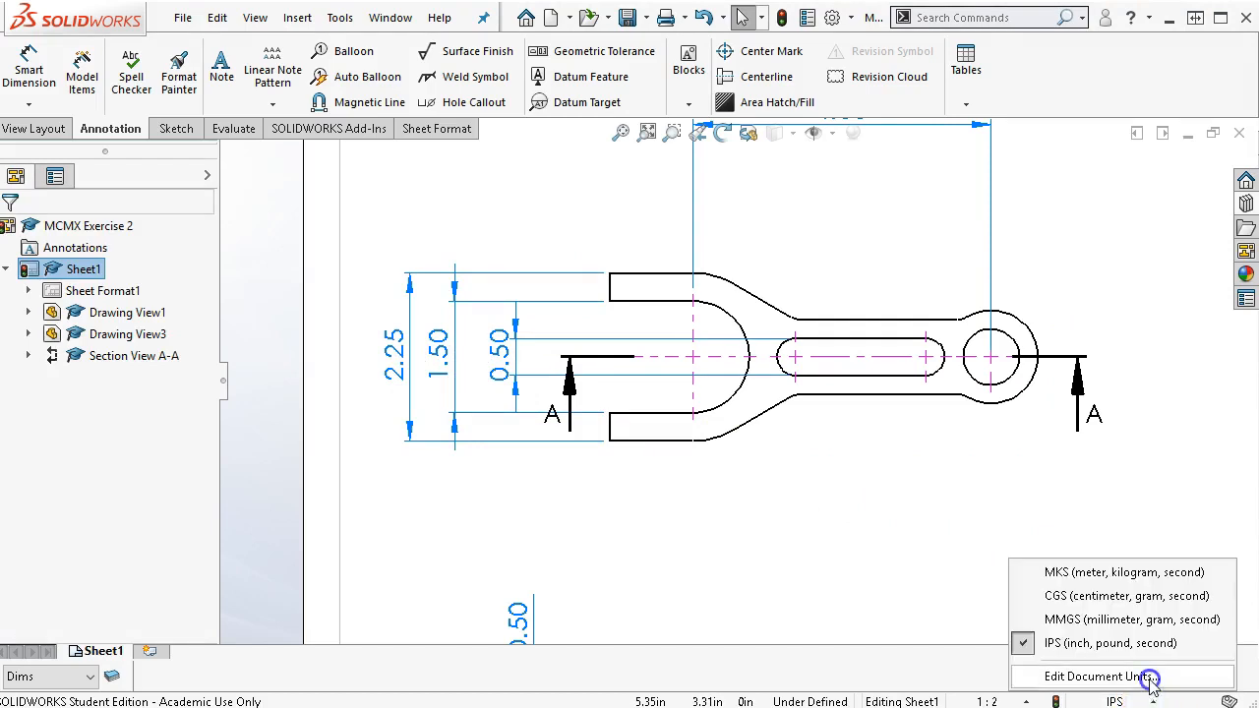
click(1149, 678)
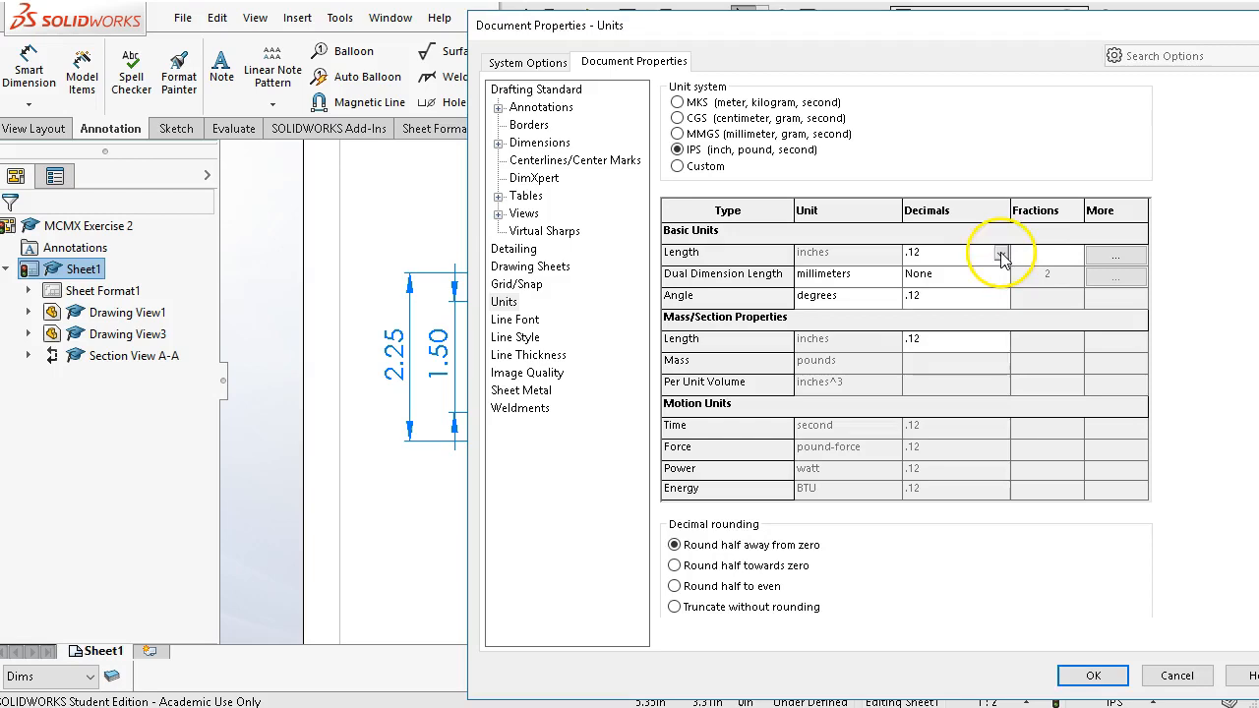
click(1002, 255)
click(940, 285)
click(1096, 675)
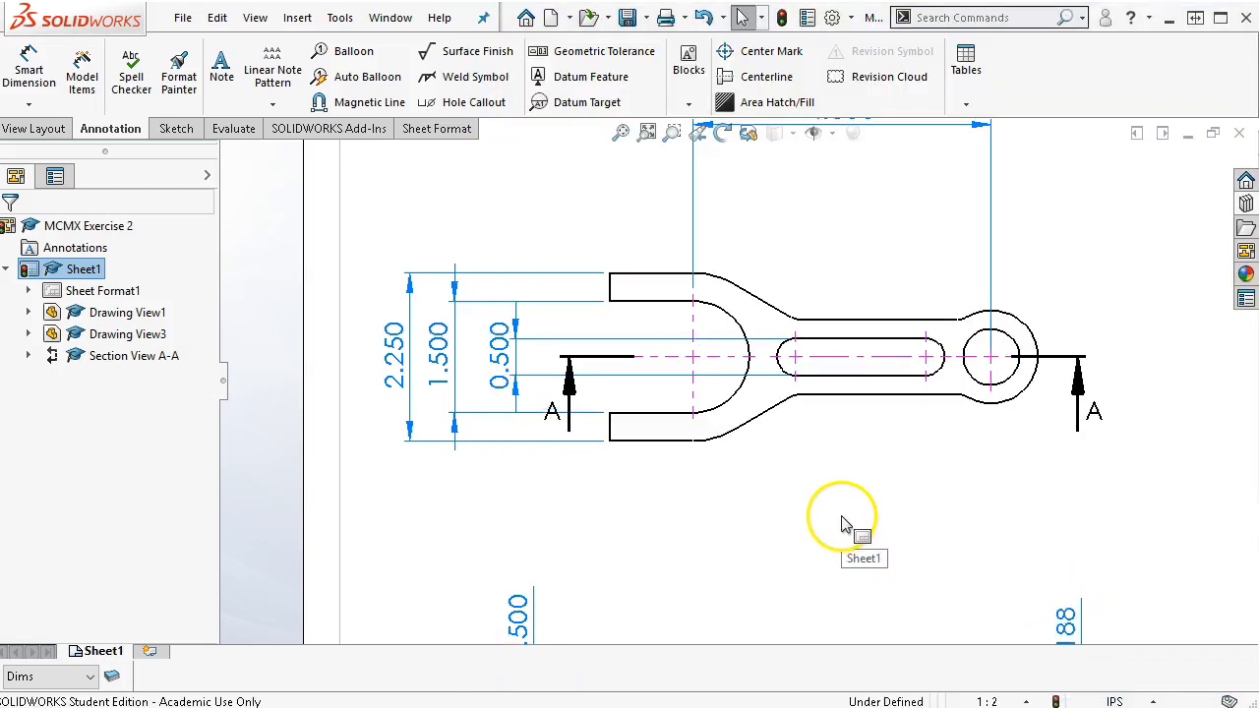
- Move the front view, together with its aligned section view, horizontally toward the isometric view and deselect it
scroll(838, 463, up, 2)
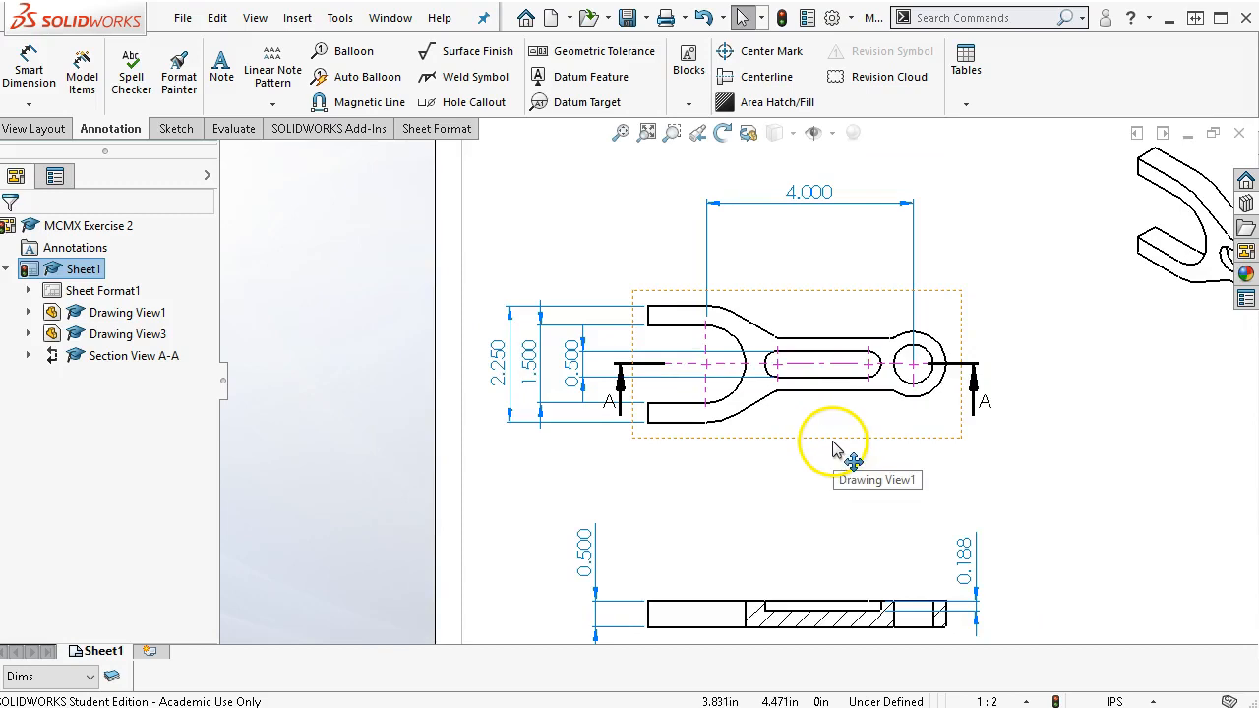
drag(833, 448, 945, 449)
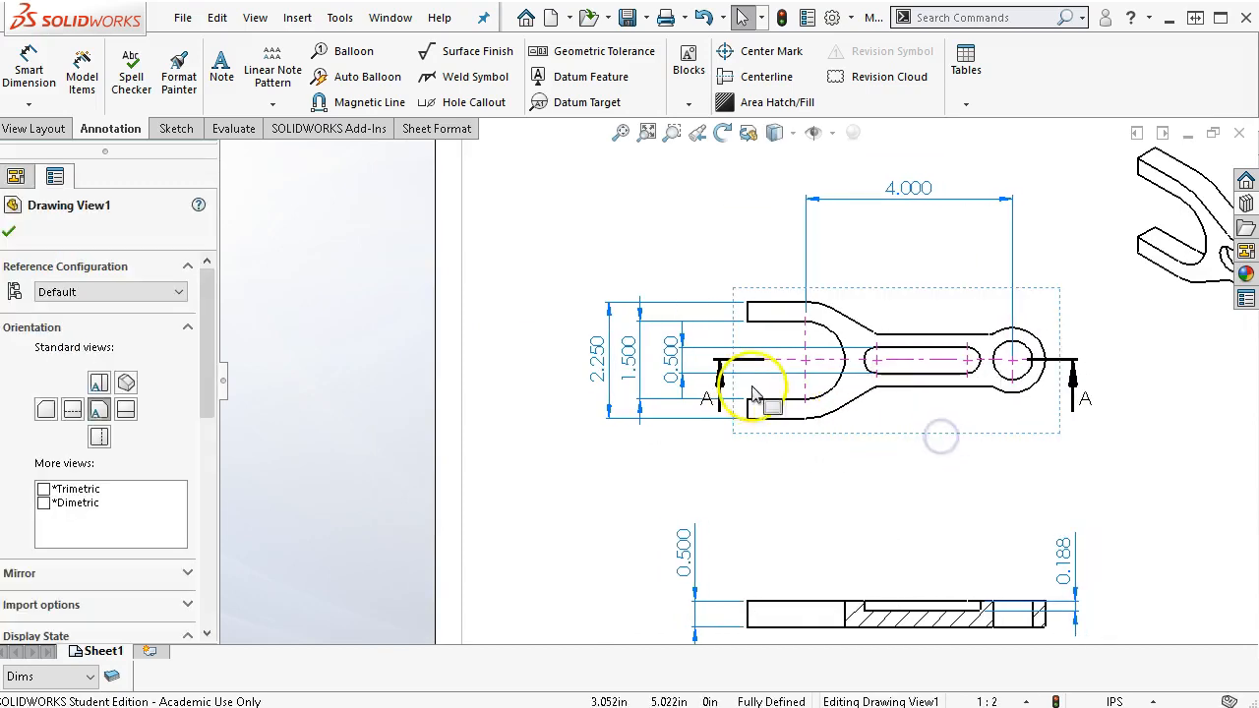
click(658, 353)
click(683, 230)
scroll(1012, 394, up, 2)
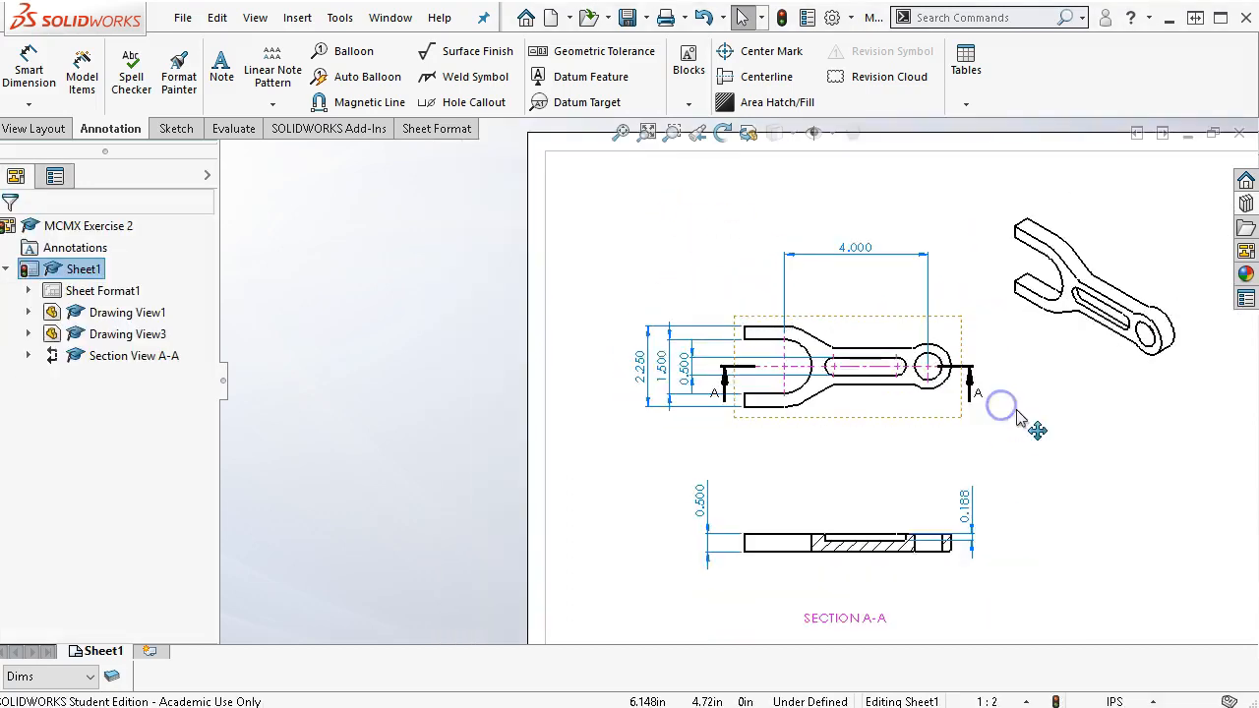
- Reposition the thickness and pocket depth dimensions of section view A-A so their texts sit level with each other
drag(652, 514, 653, 518)
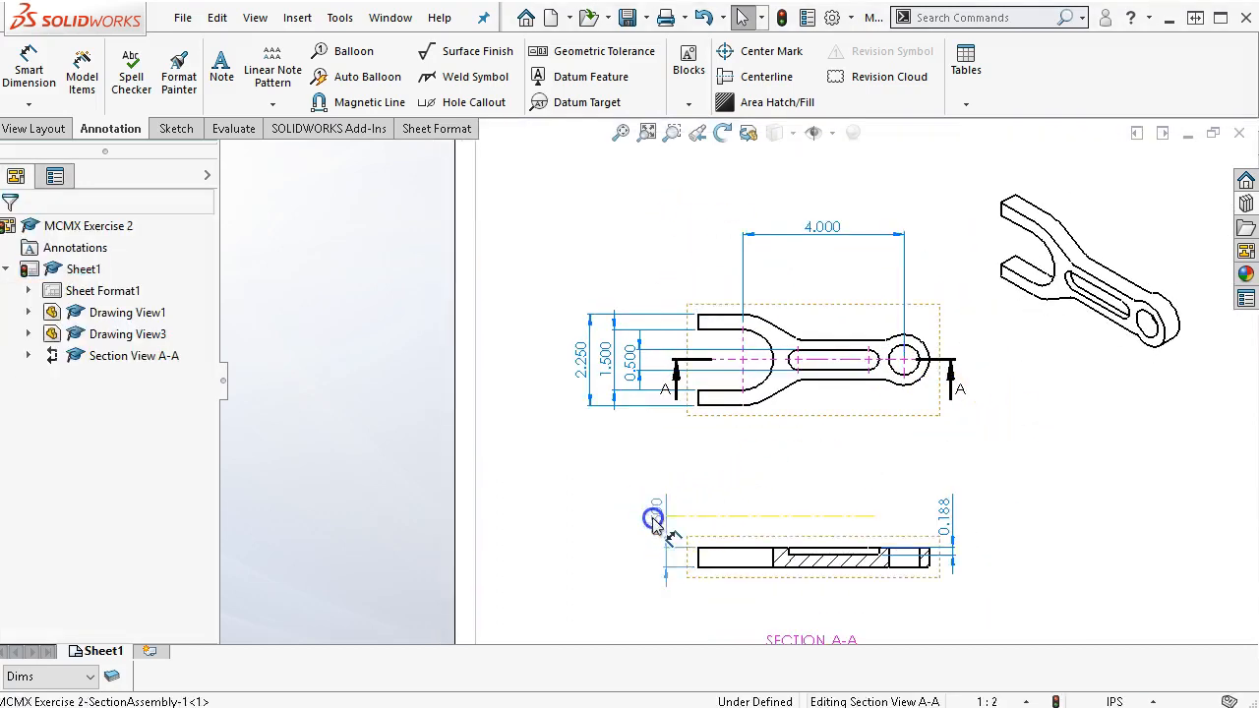
click(948, 516)
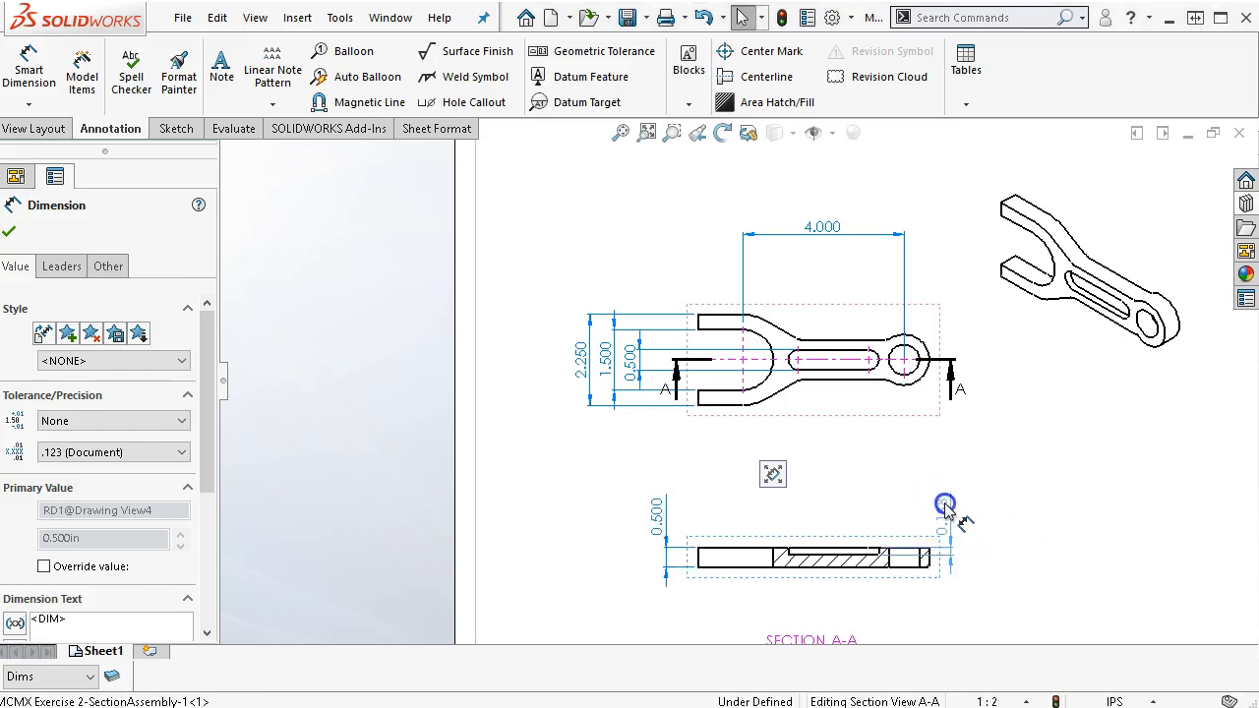
click(1017, 534)
- Dimension the radius of the slot's end nearest the hole in the front view, placing it above the hole end
scroll(824, 338, down, 3)
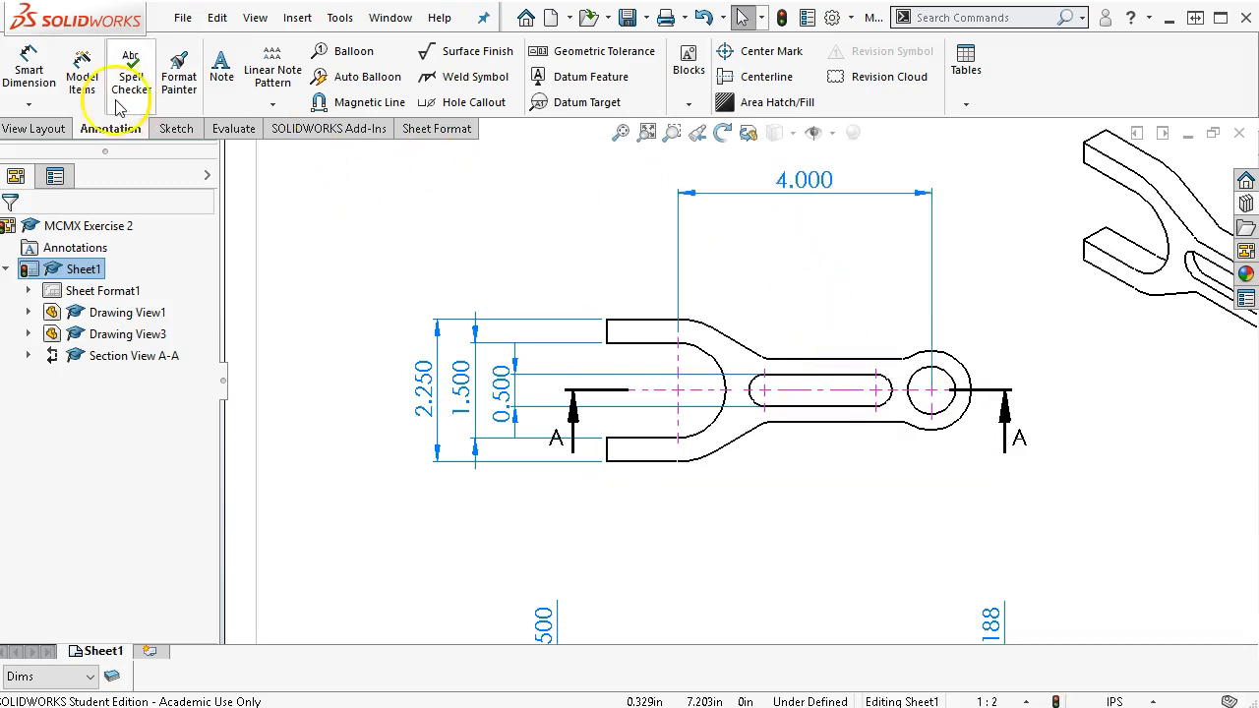
click(29, 71)
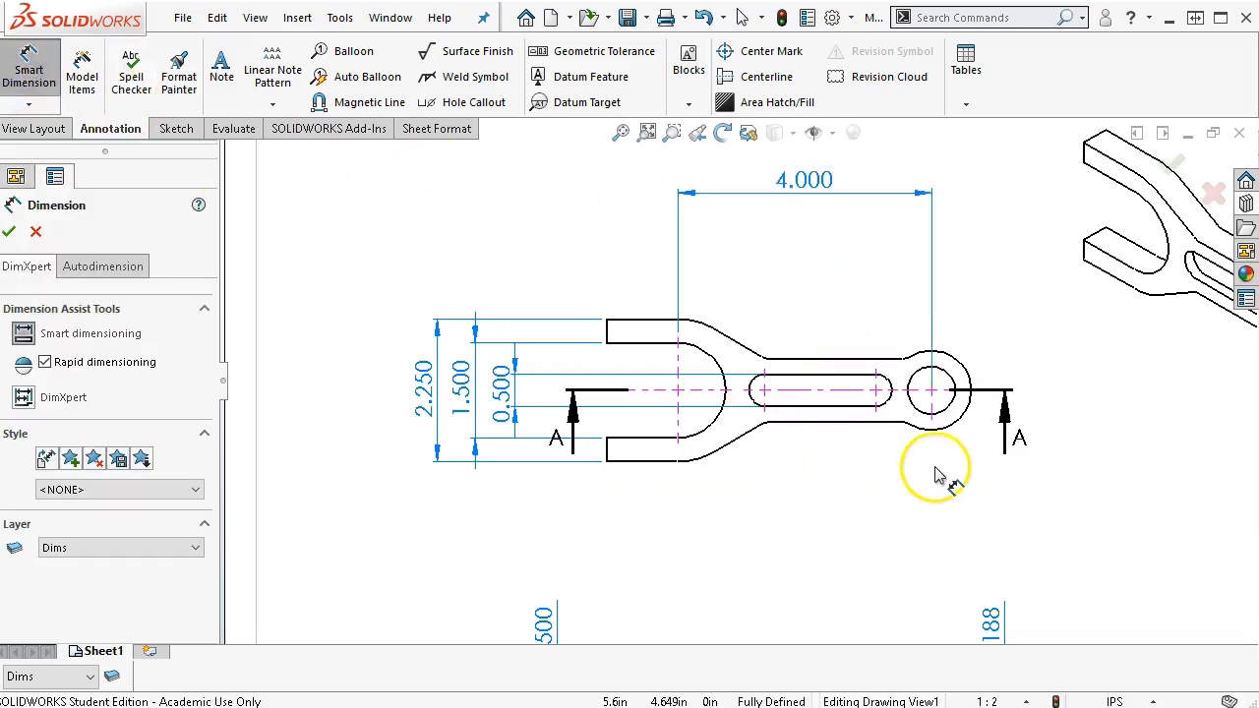
click(888, 385)
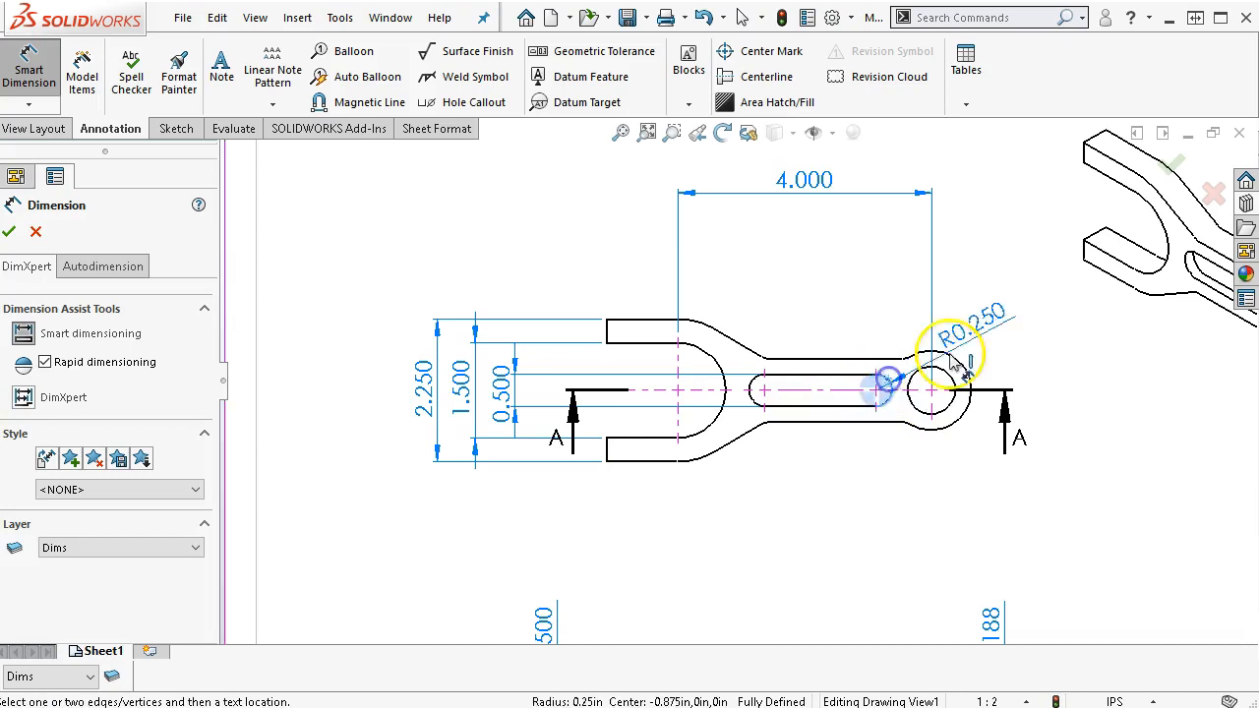
click(1003, 266)
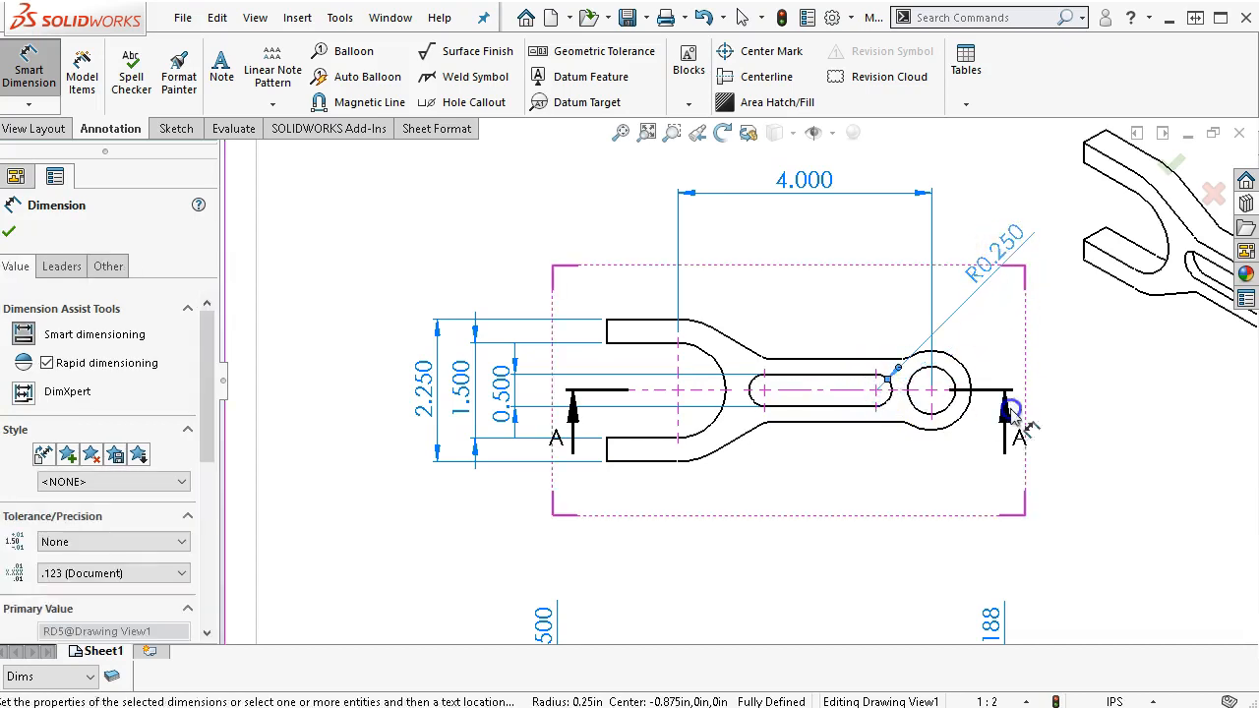
- Dimension the wall thickness between the slot's lower edge and the arm's lower outer edge, placing it below the arm
click(836, 424)
click(802, 407)
click(844, 486)
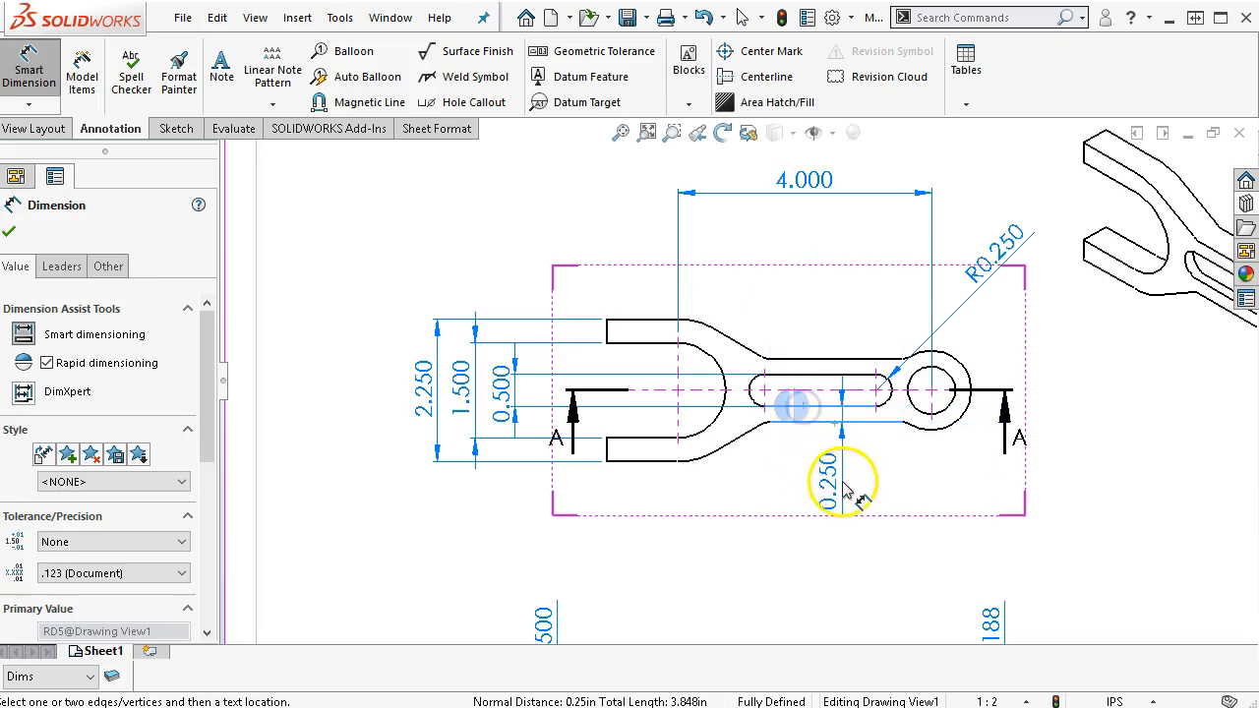
click(637, 421)
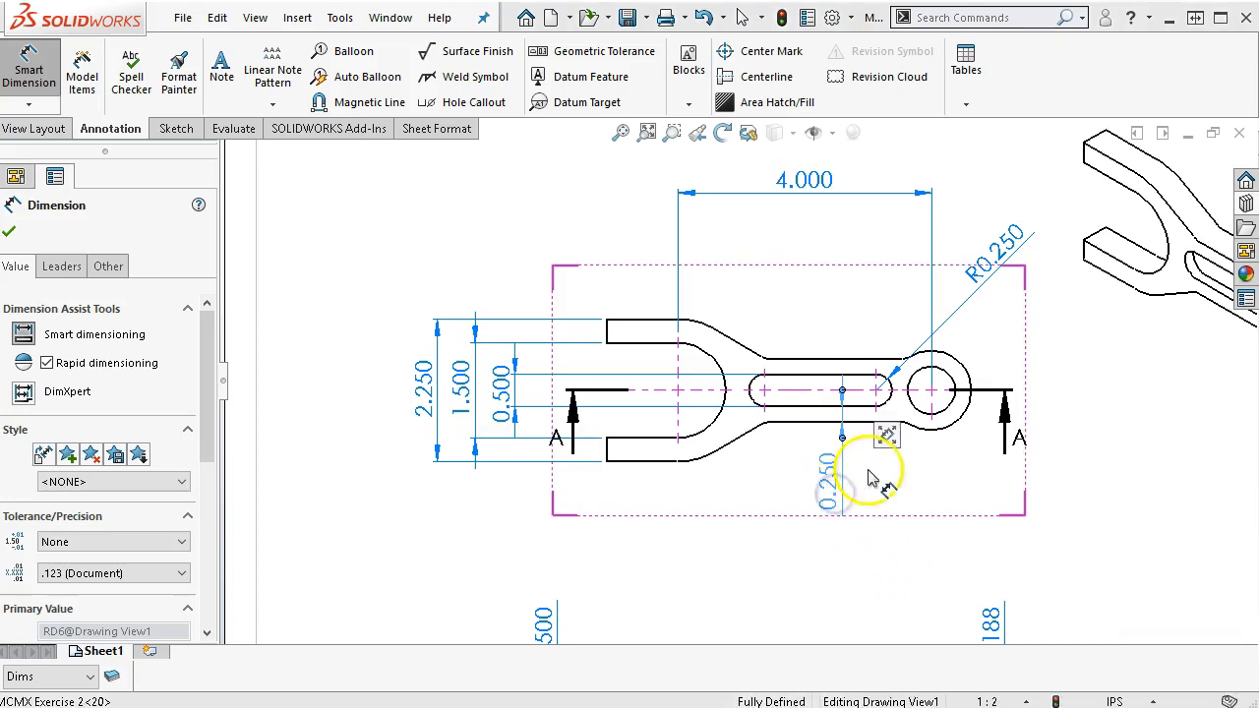
- Add the text TYP below the value of the slot wall thickness dimension
mouse_move(889, 436)
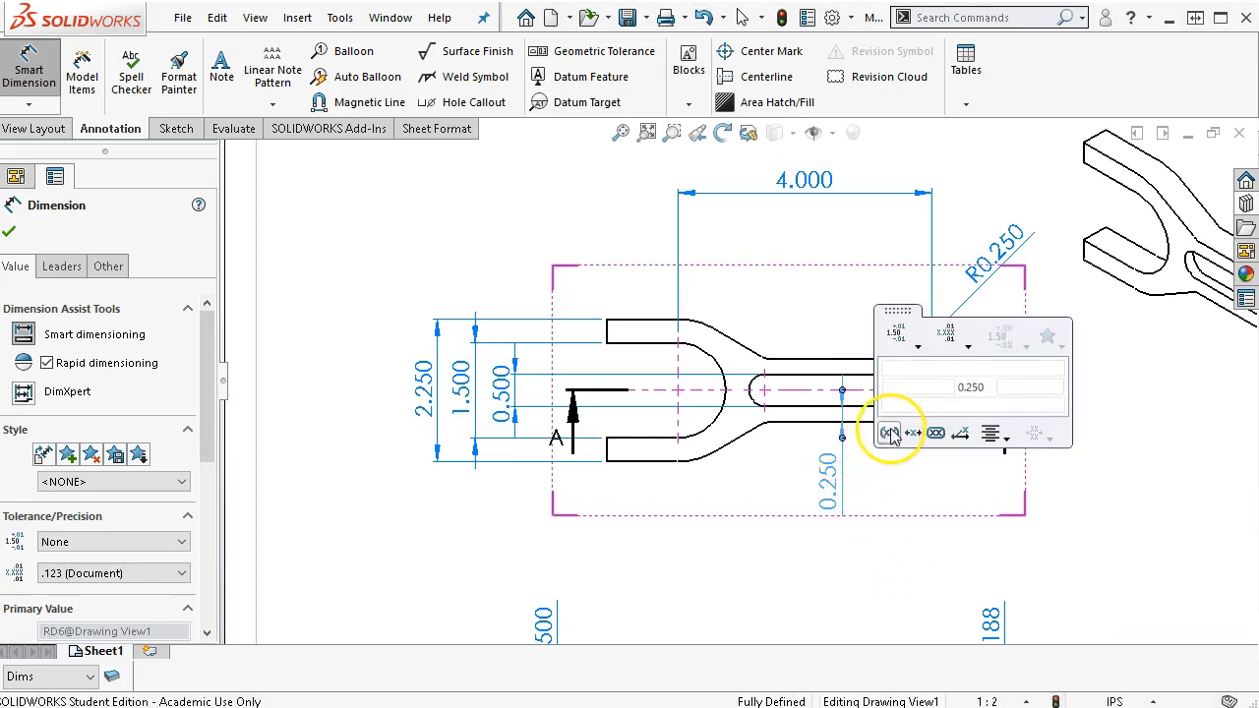
click(928, 407)
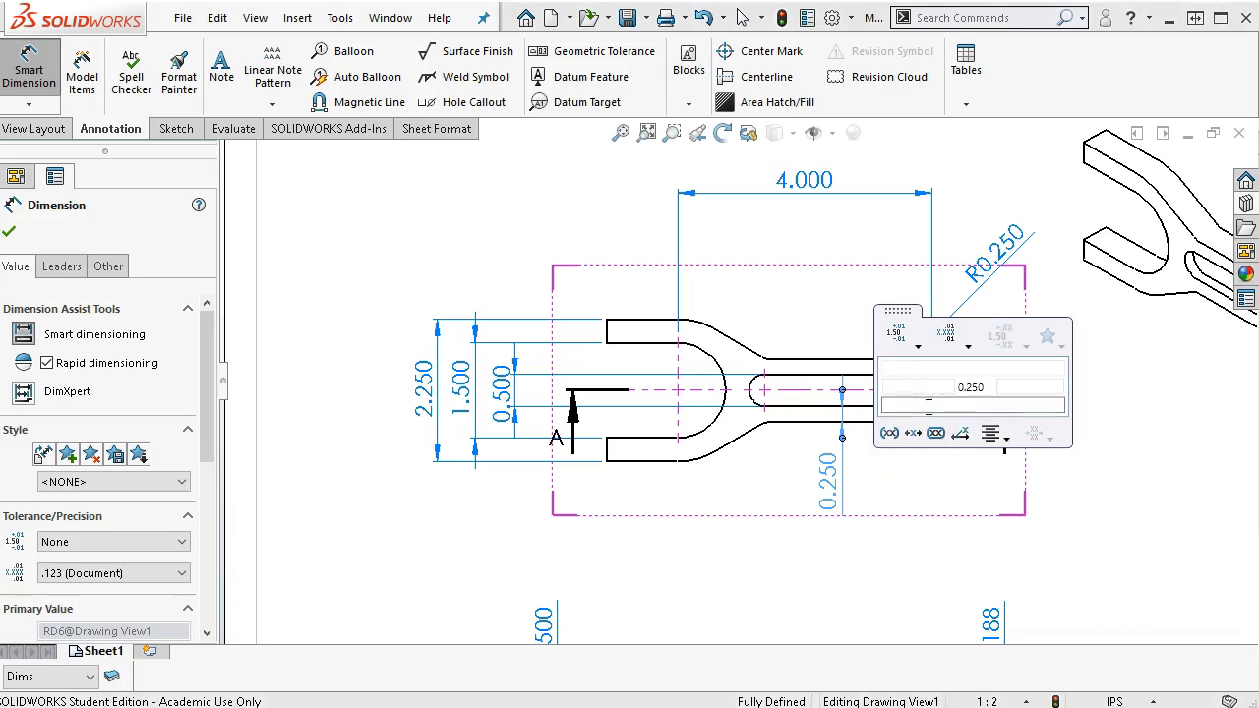
text(TYP)
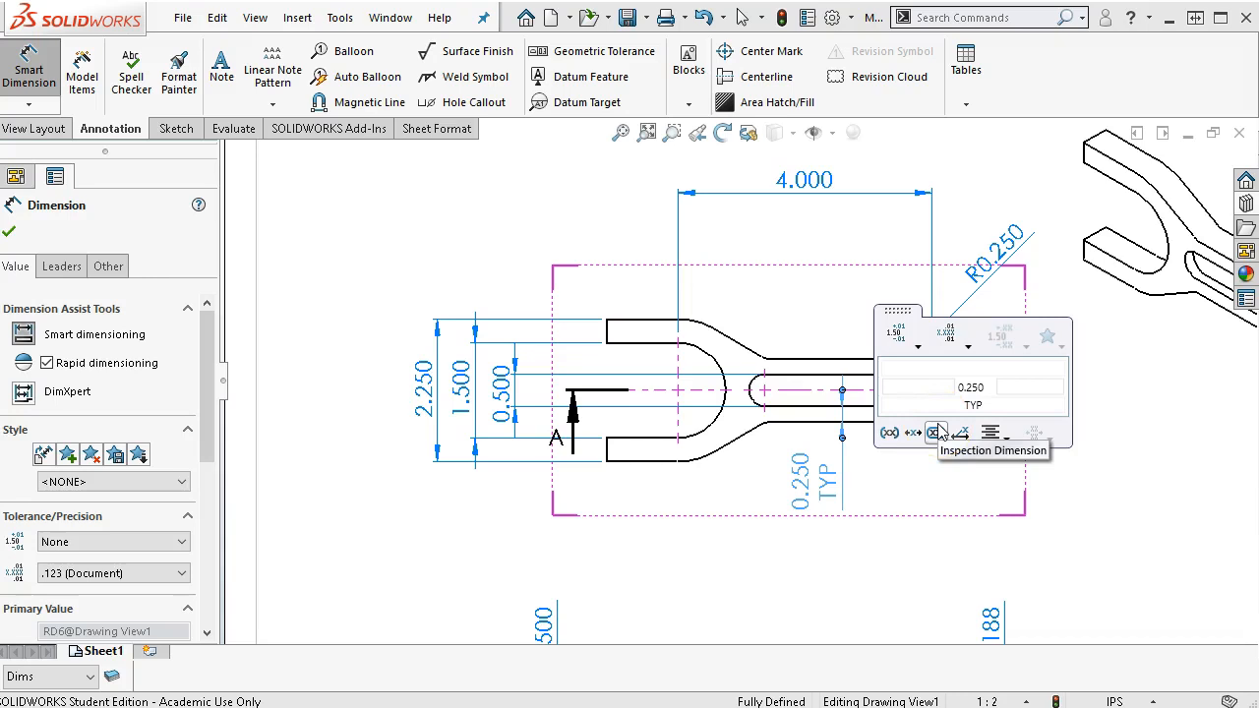
key(Return)
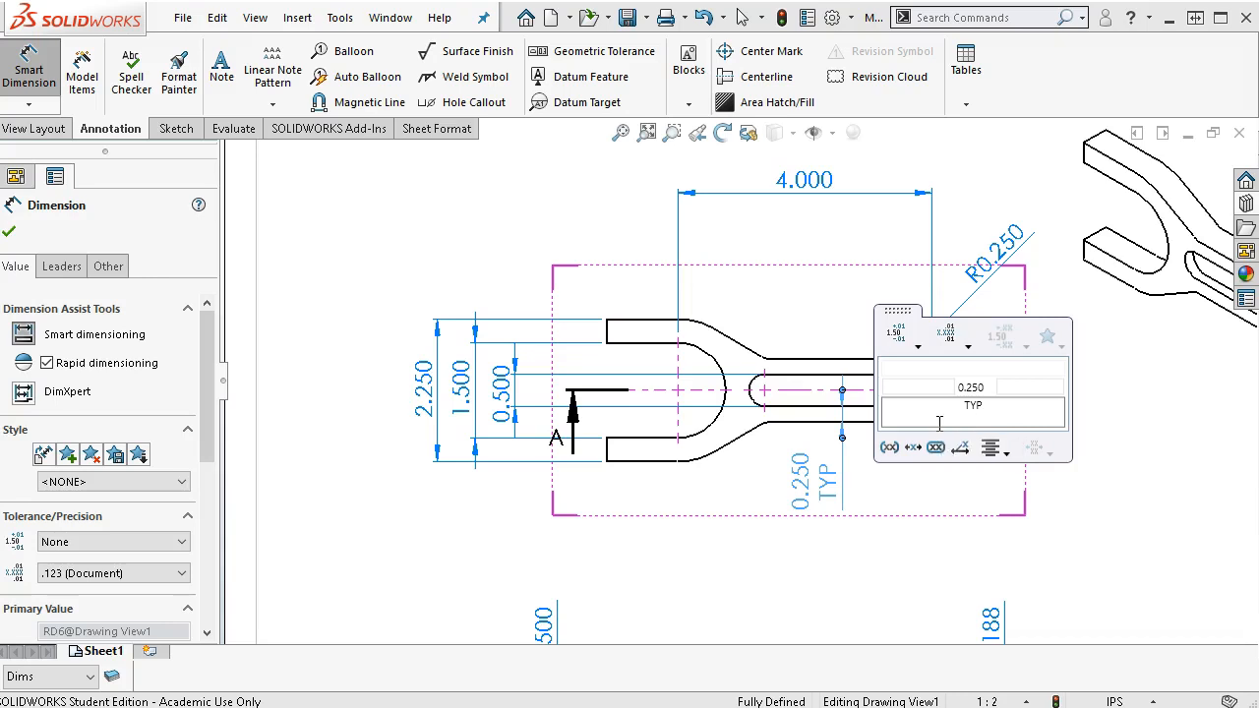
key(BackSpace)
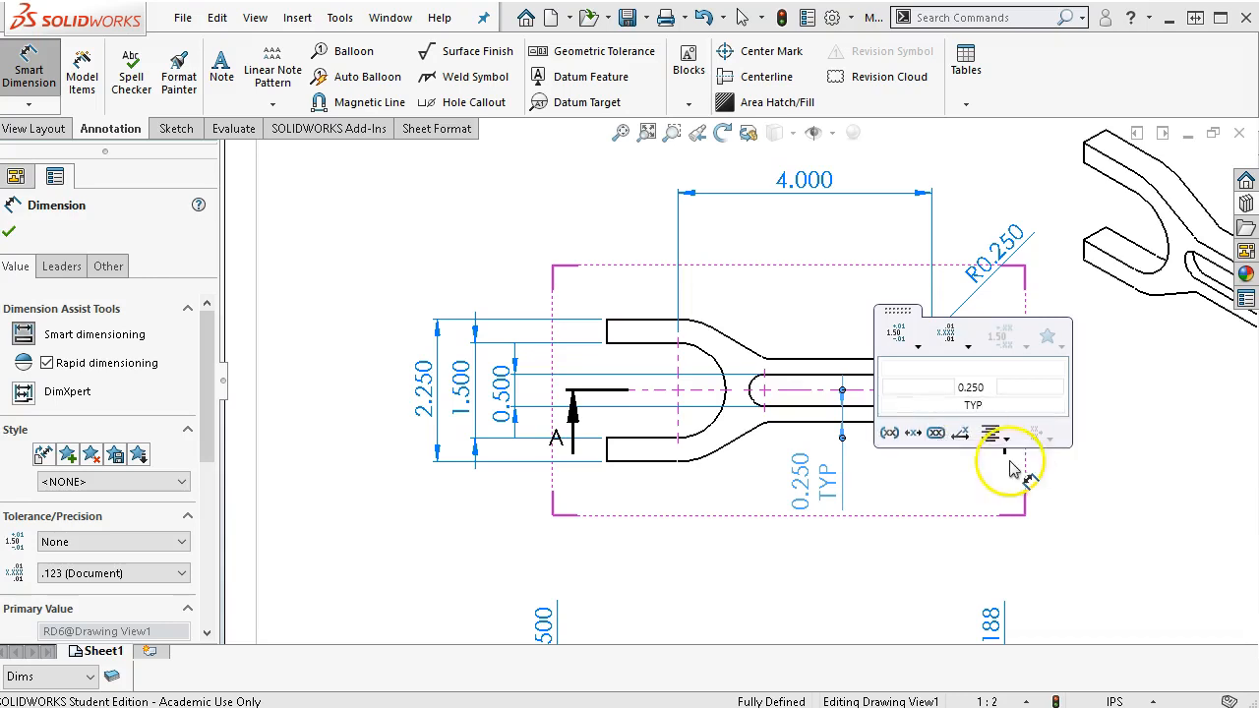
click(1045, 489)
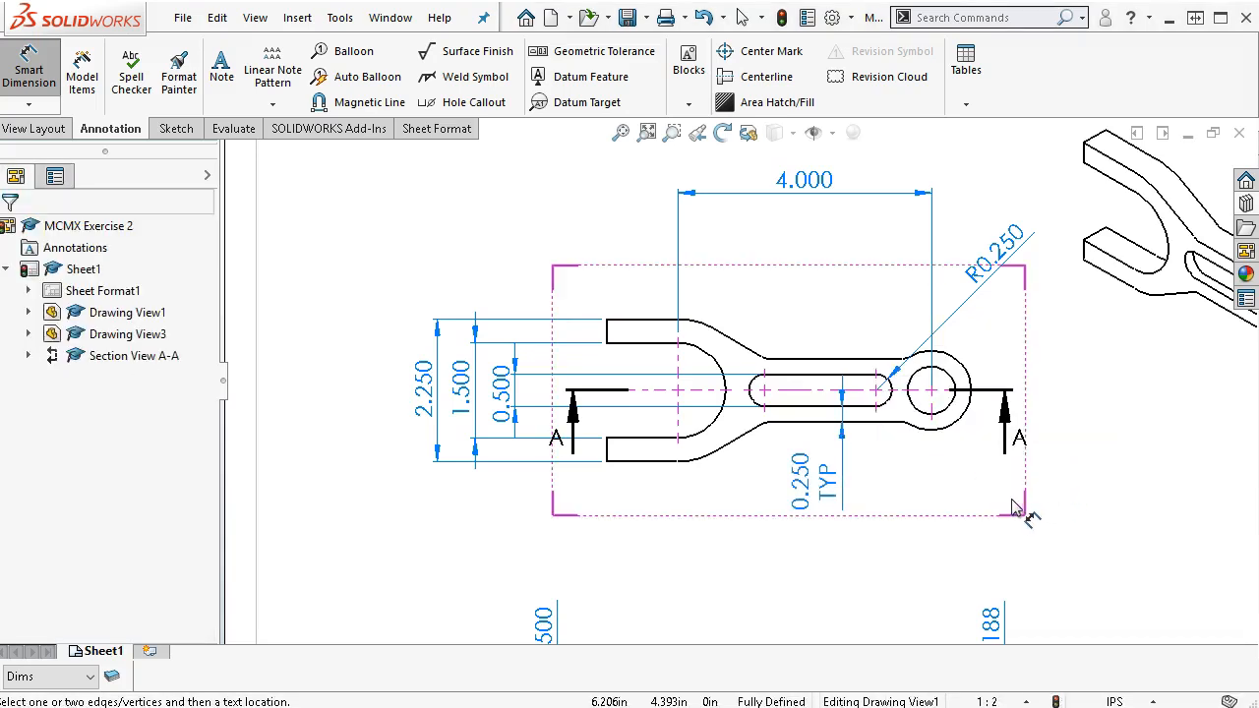
- Dimension the radius of the outer arc around the hole, placing it below the arm, and the hole's diameter, placing it above
click(940, 431)
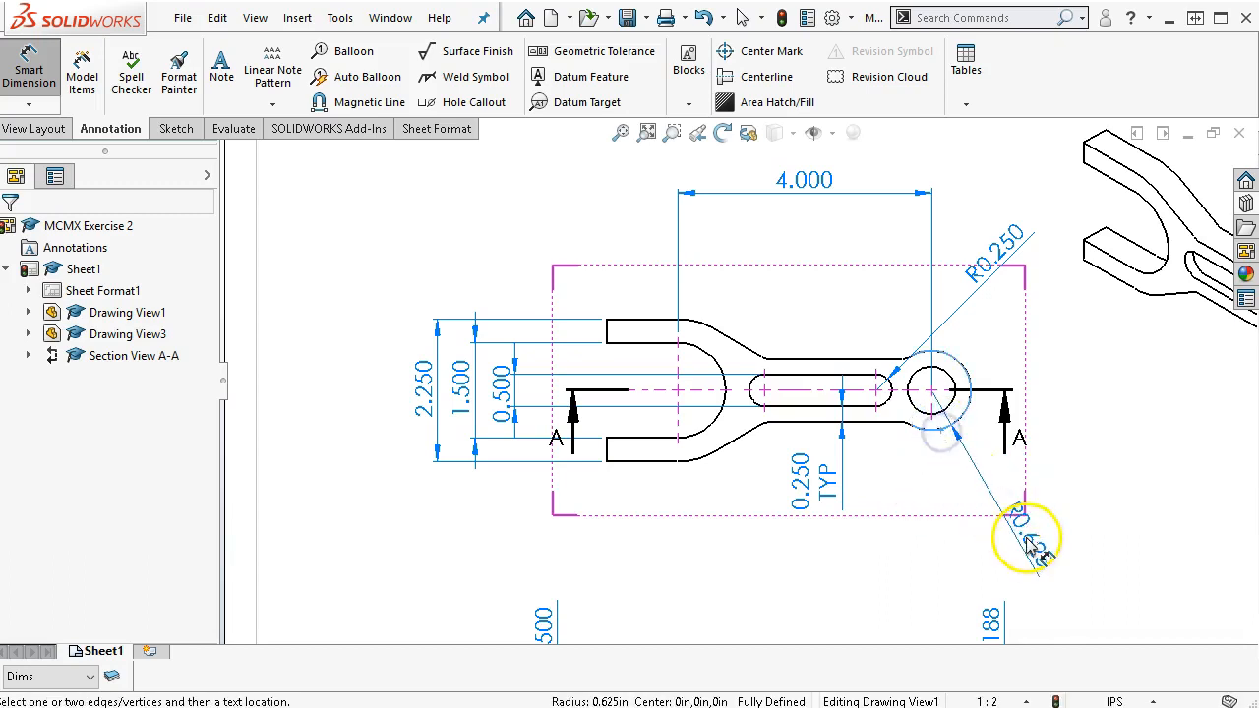
click(1031, 543)
click(957, 390)
click(1087, 395)
click(1062, 480)
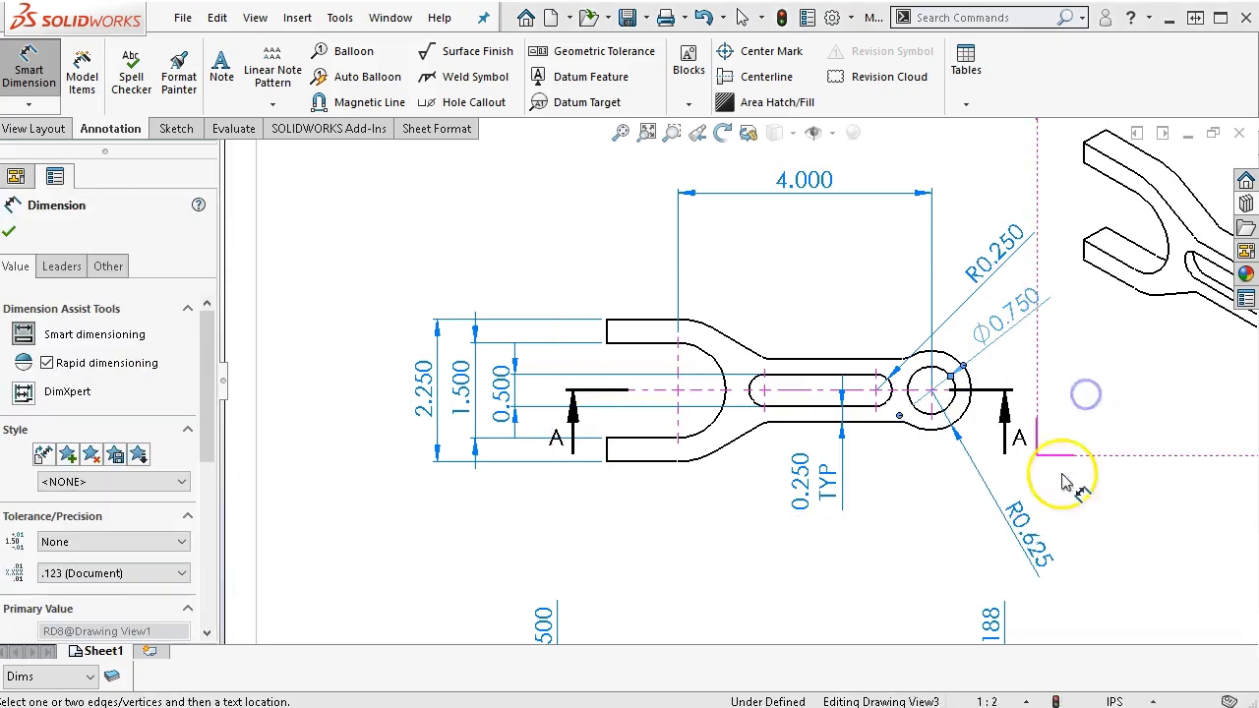
click(1011, 506)
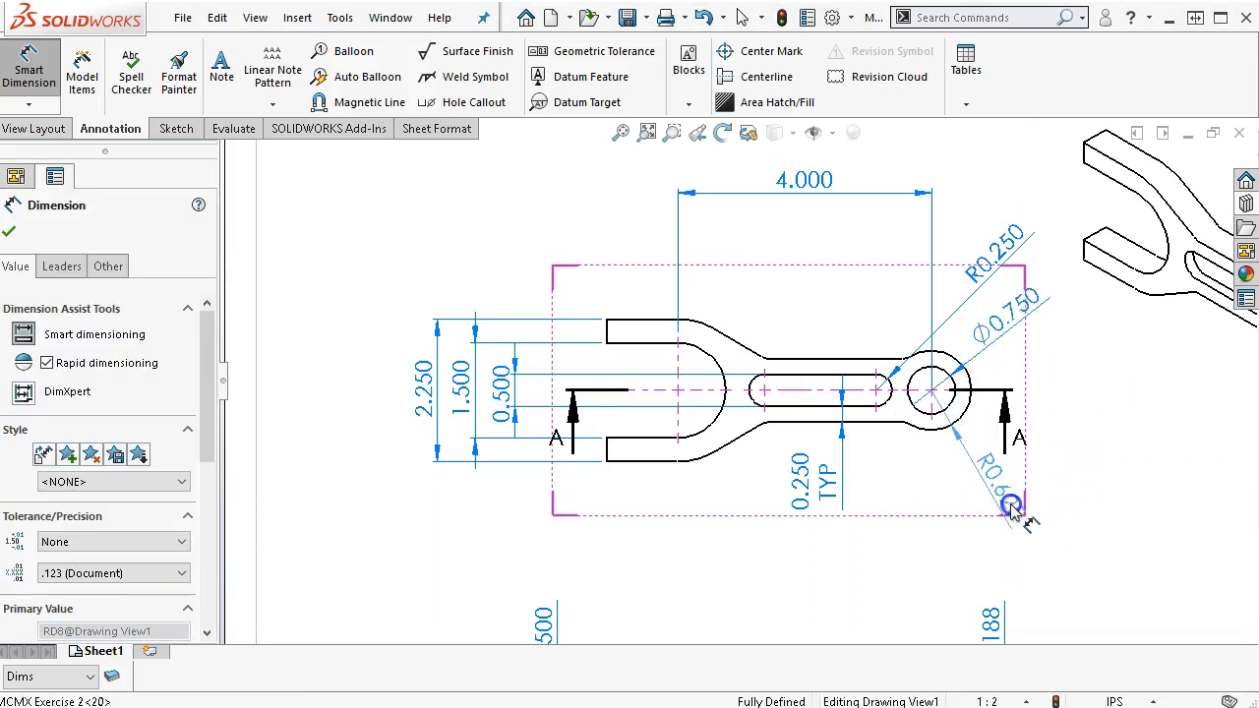
click(1011, 505)
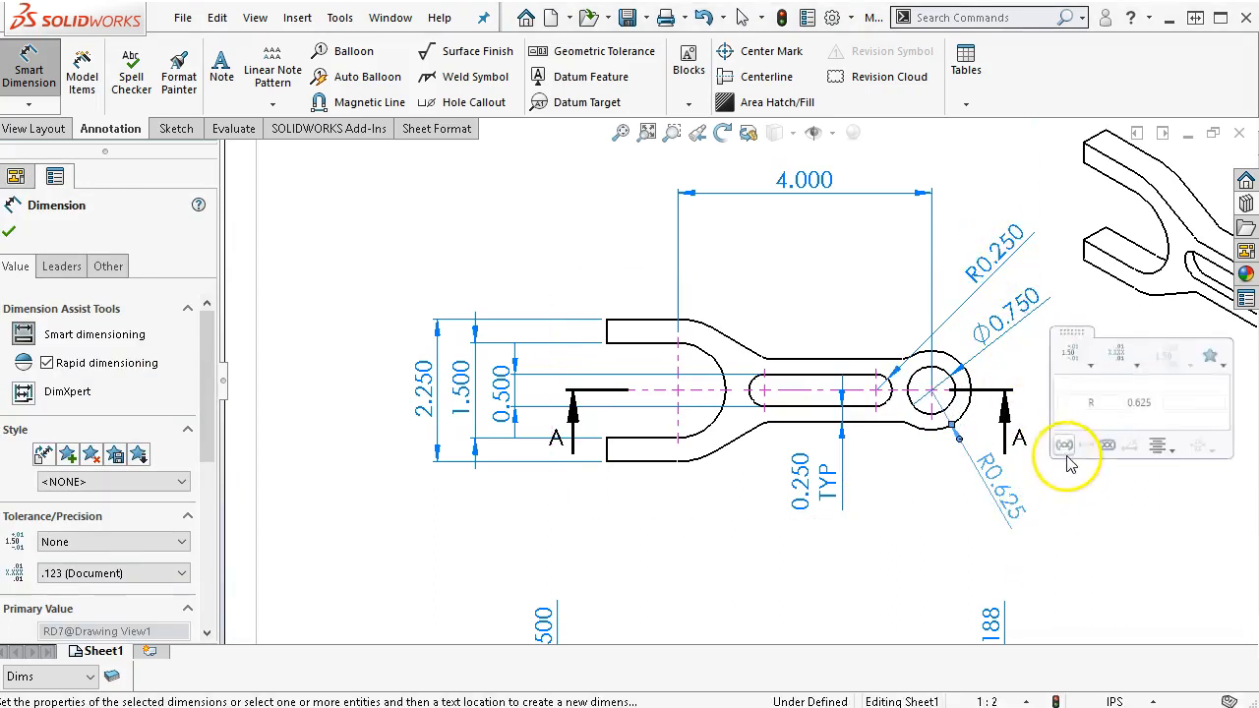
- Dimension the arm's width between its upper and lower straight outer edges in the front view, placing it beyond the hole end
click(868, 421)
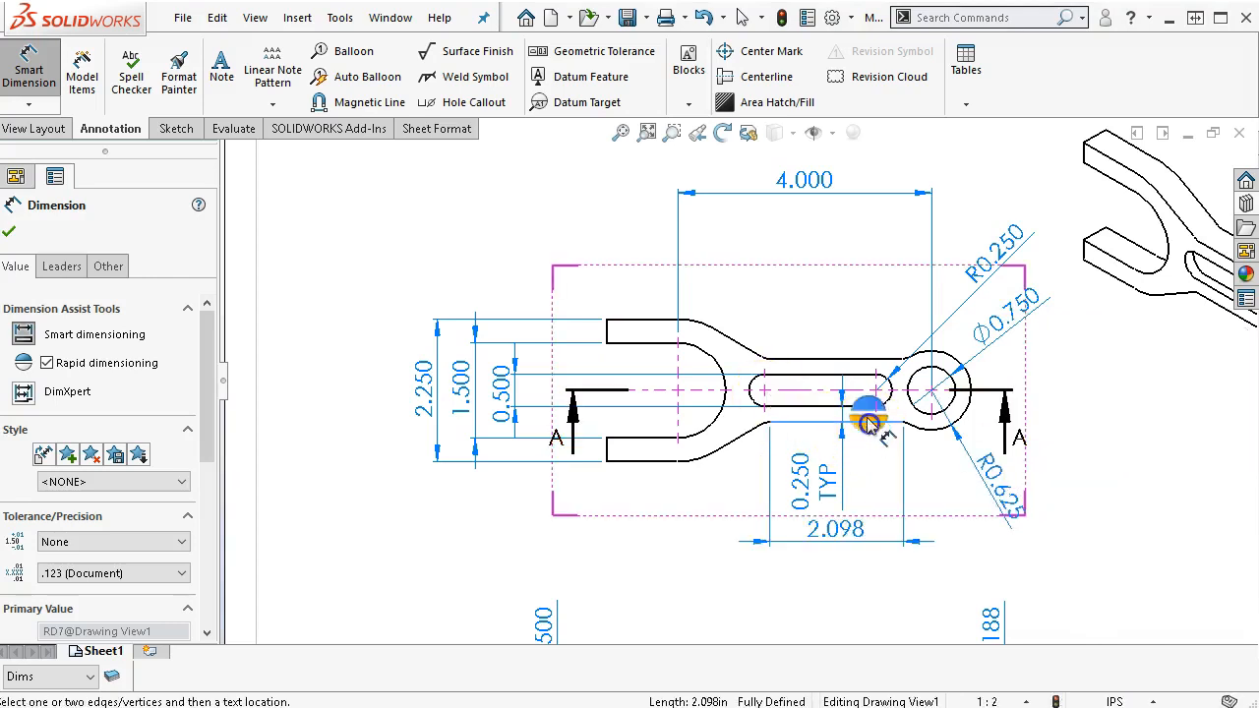
click(849, 359)
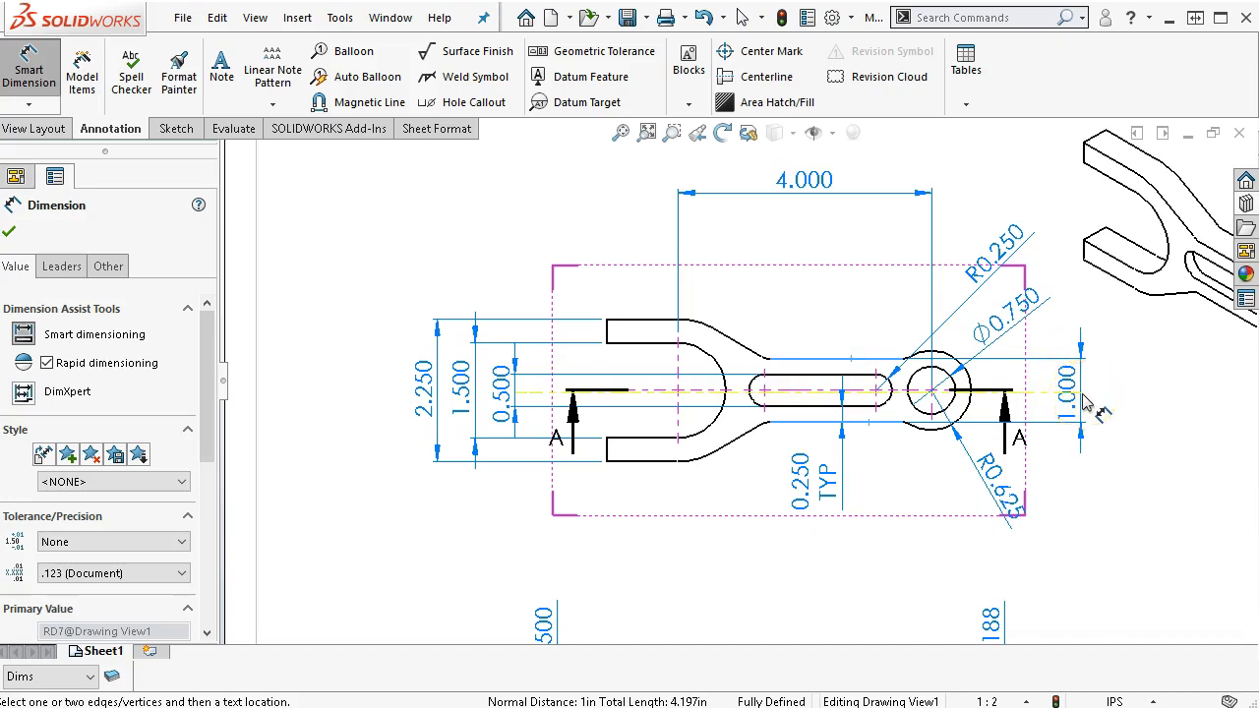
click(1086, 404)
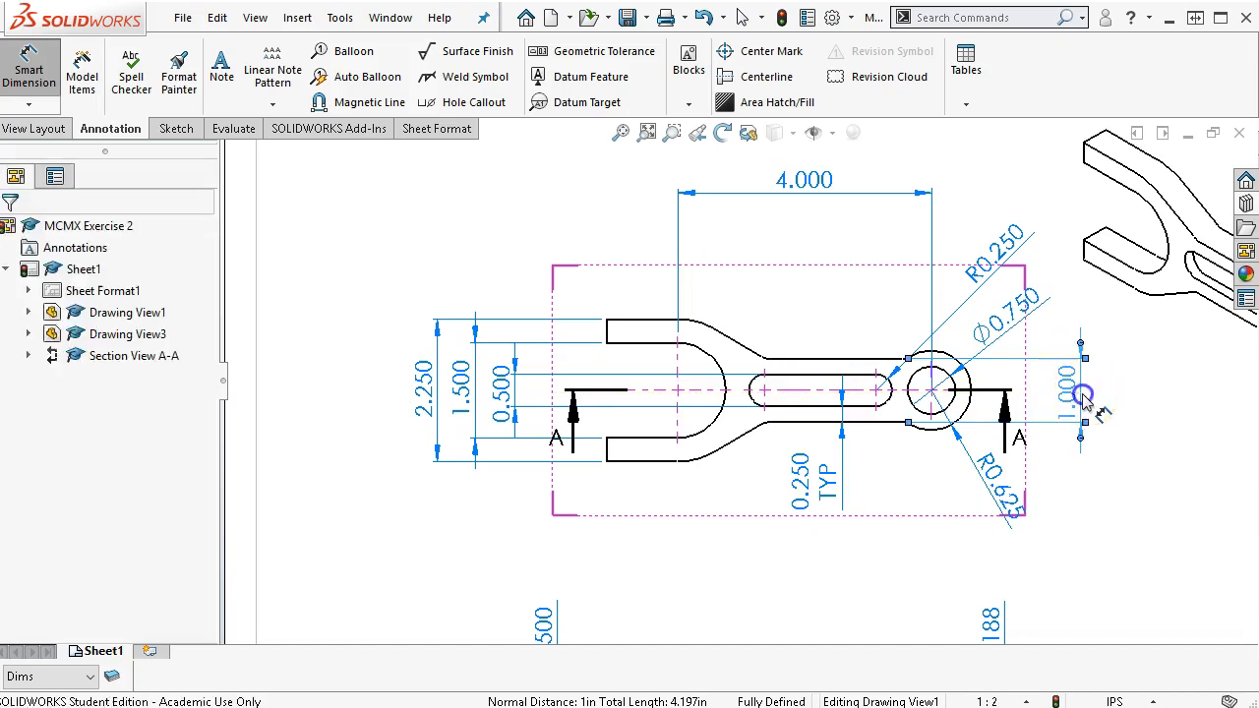
right_click(1145, 520)
click(1192, 603)
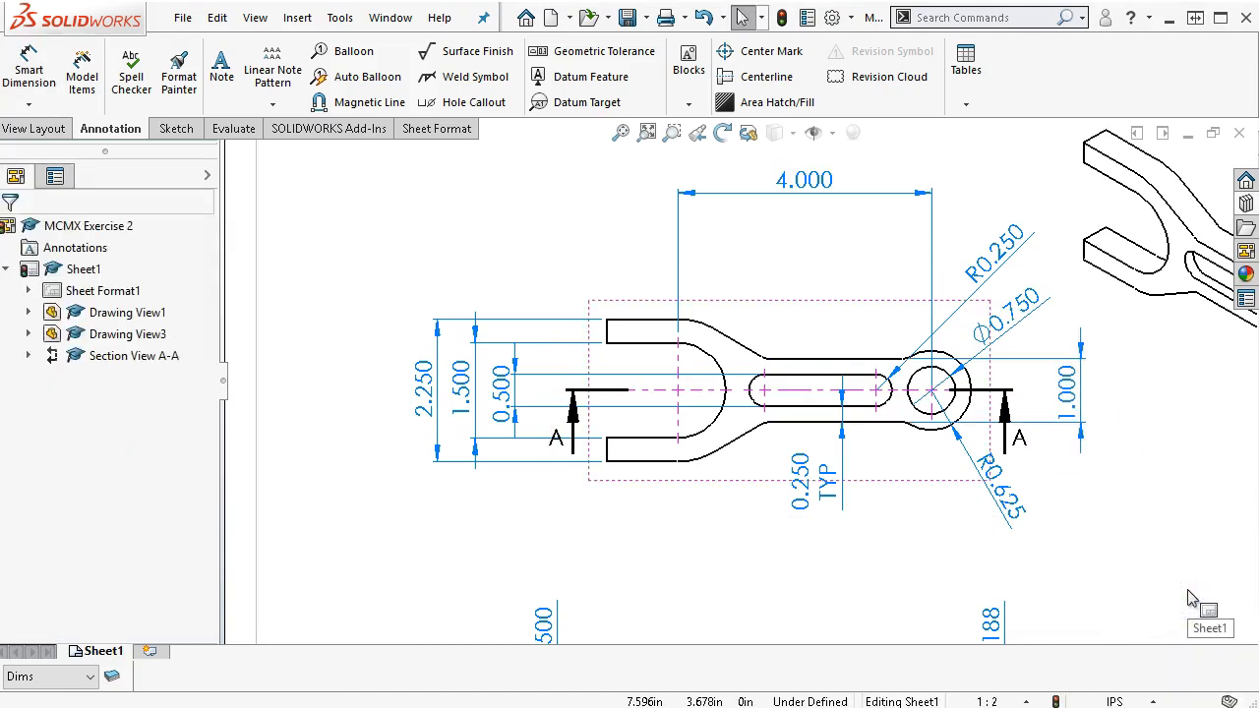
- Dimension the radius of the fork's upper outer arc in the front view, placing it above the fork
click(30, 81)
click(699, 328)
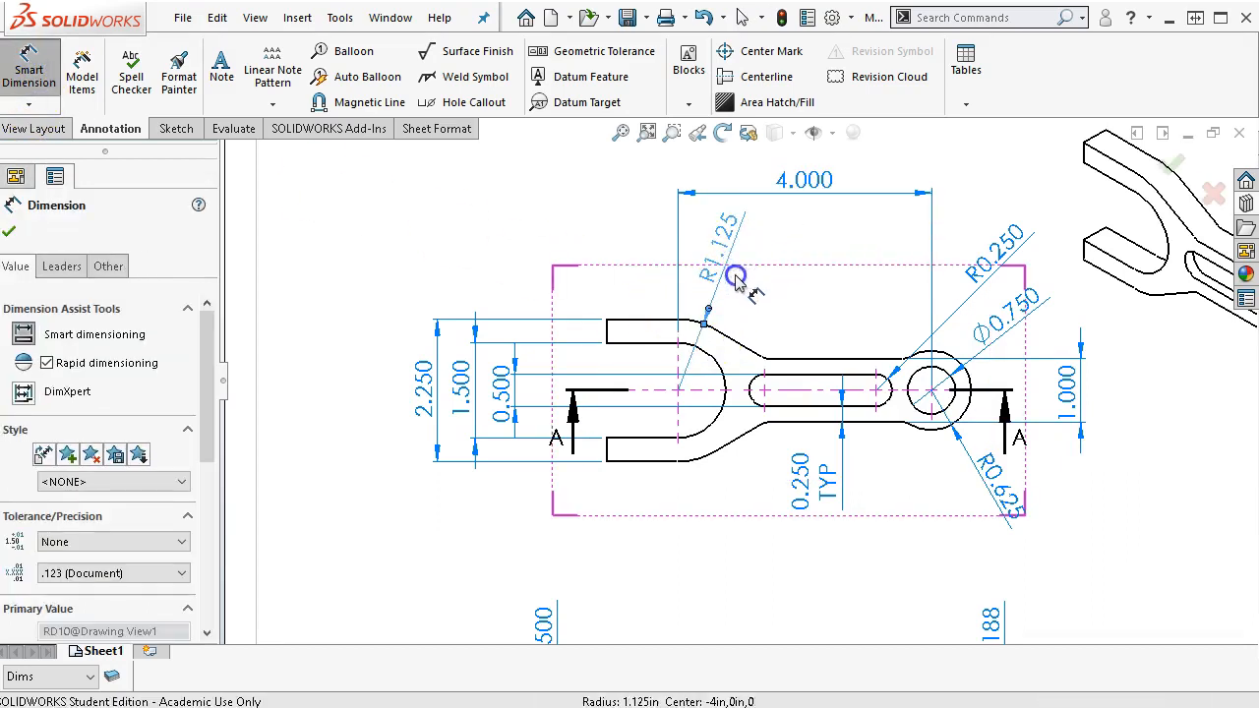
click(736, 278)
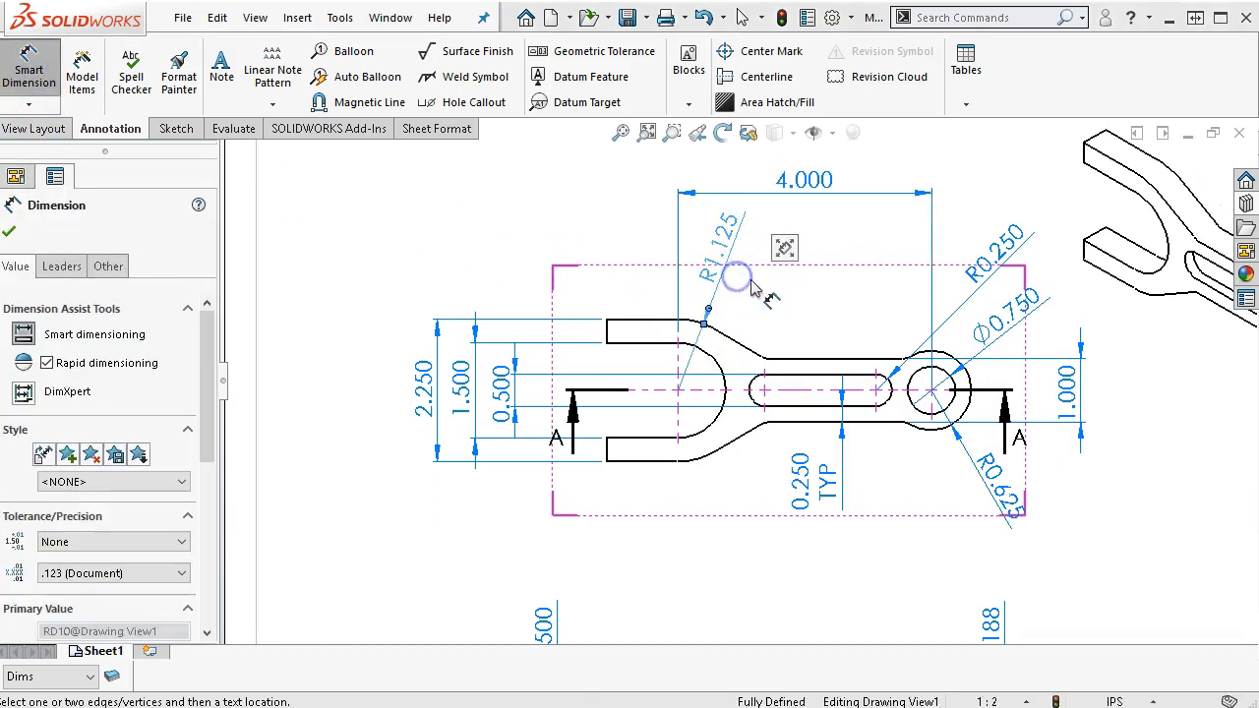
- Dimension the radius of the fillet between the fork's upper slanted edge and the arm's upper straight edge, placing it above the arm
scroll(771, 366, down, 3)
click(756, 364)
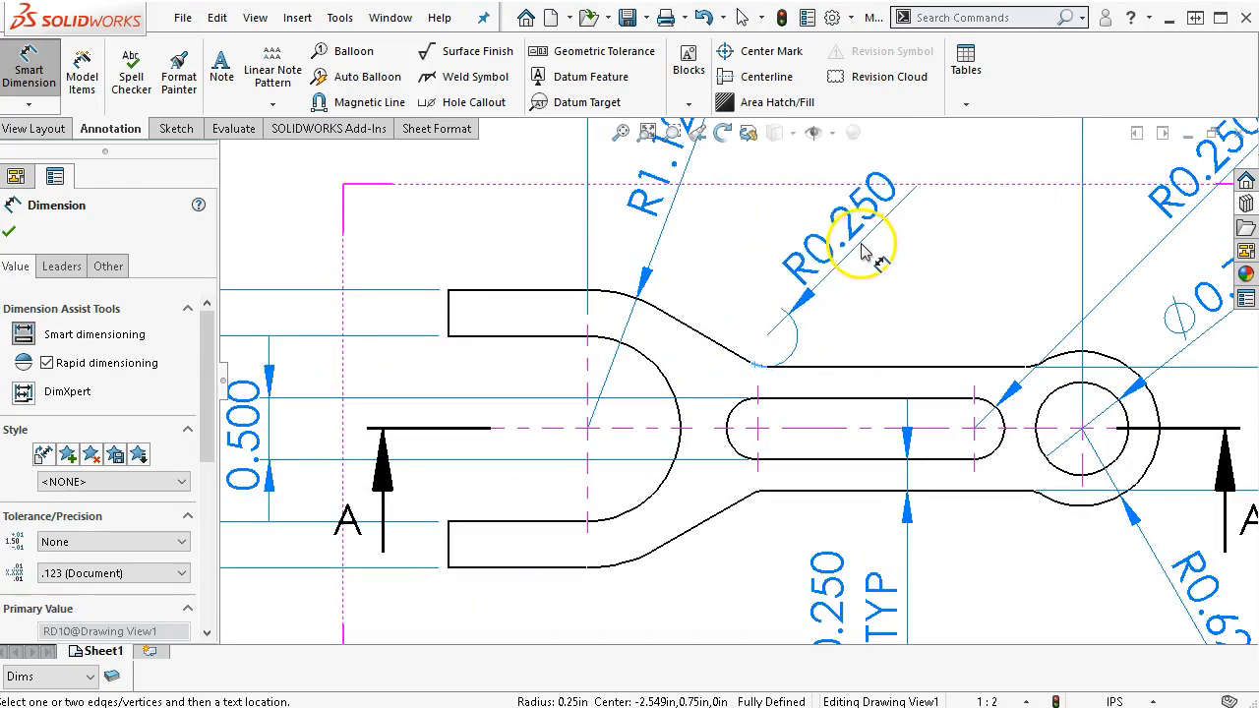
click(907, 242)
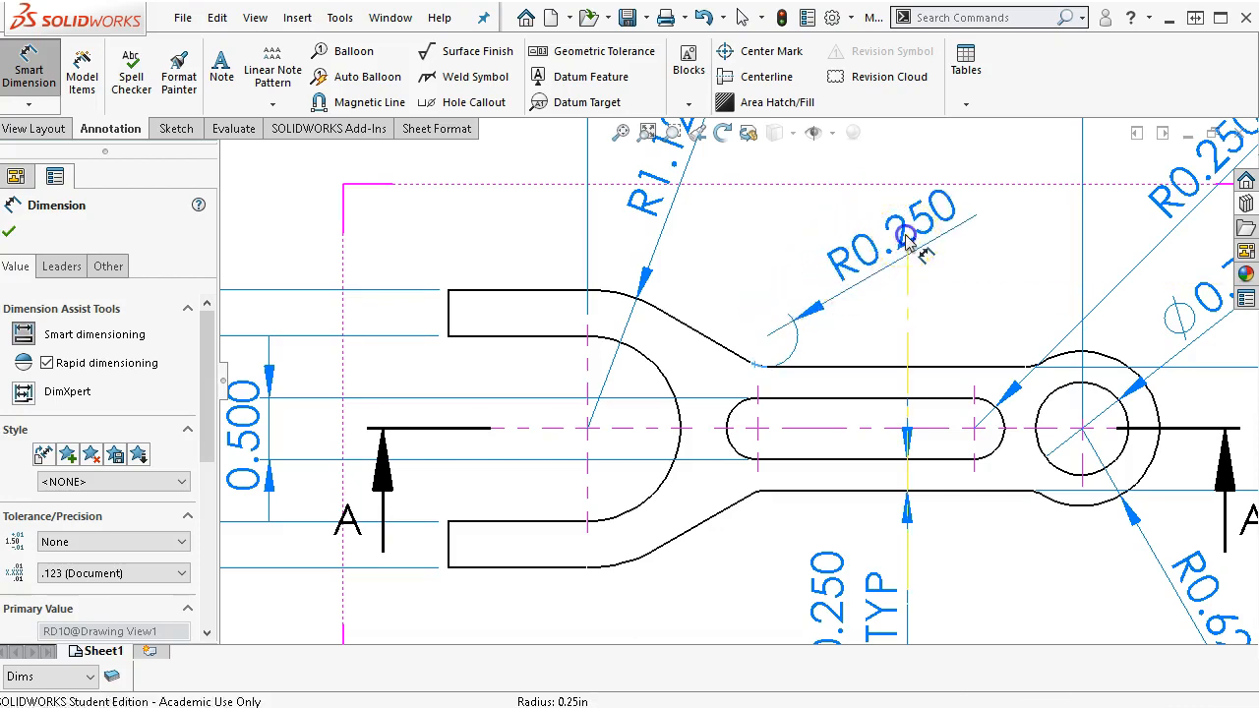
drag(829, 298, 933, 183)
- Try flipping the arrow of the fillet radius dimension to the other side of its arc
click(805, 310)
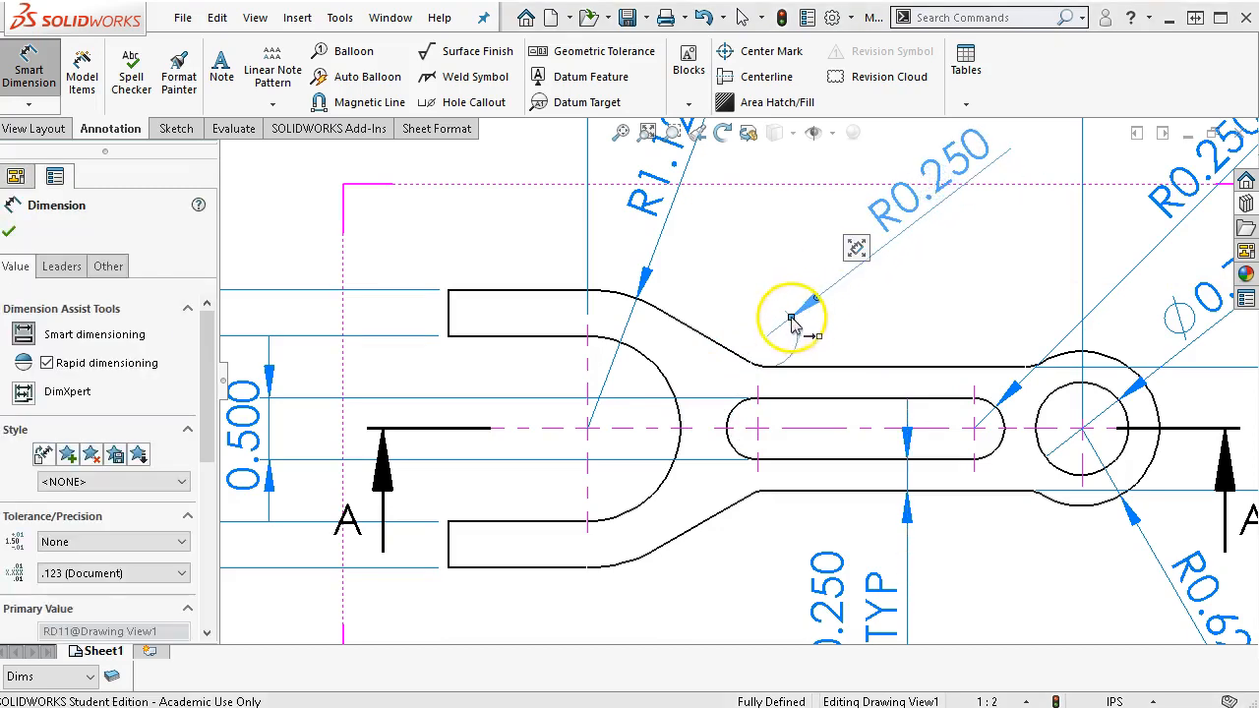
click(816, 298)
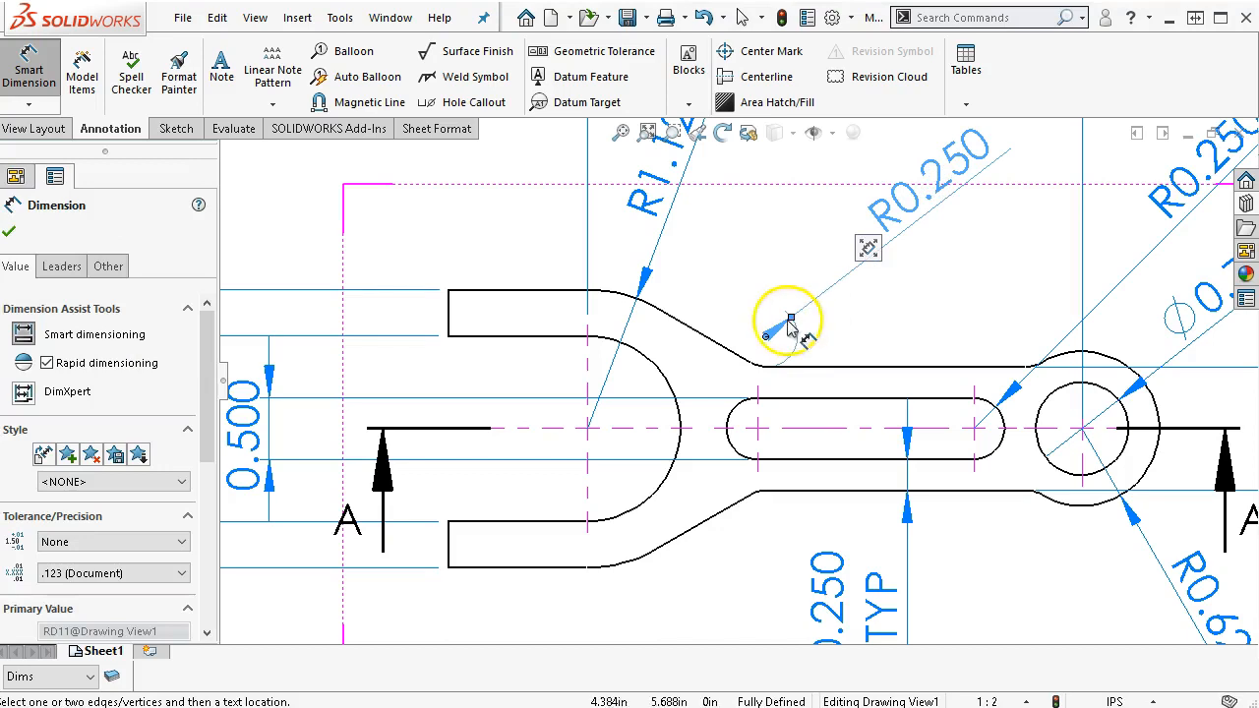
click(788, 322)
click(764, 338)
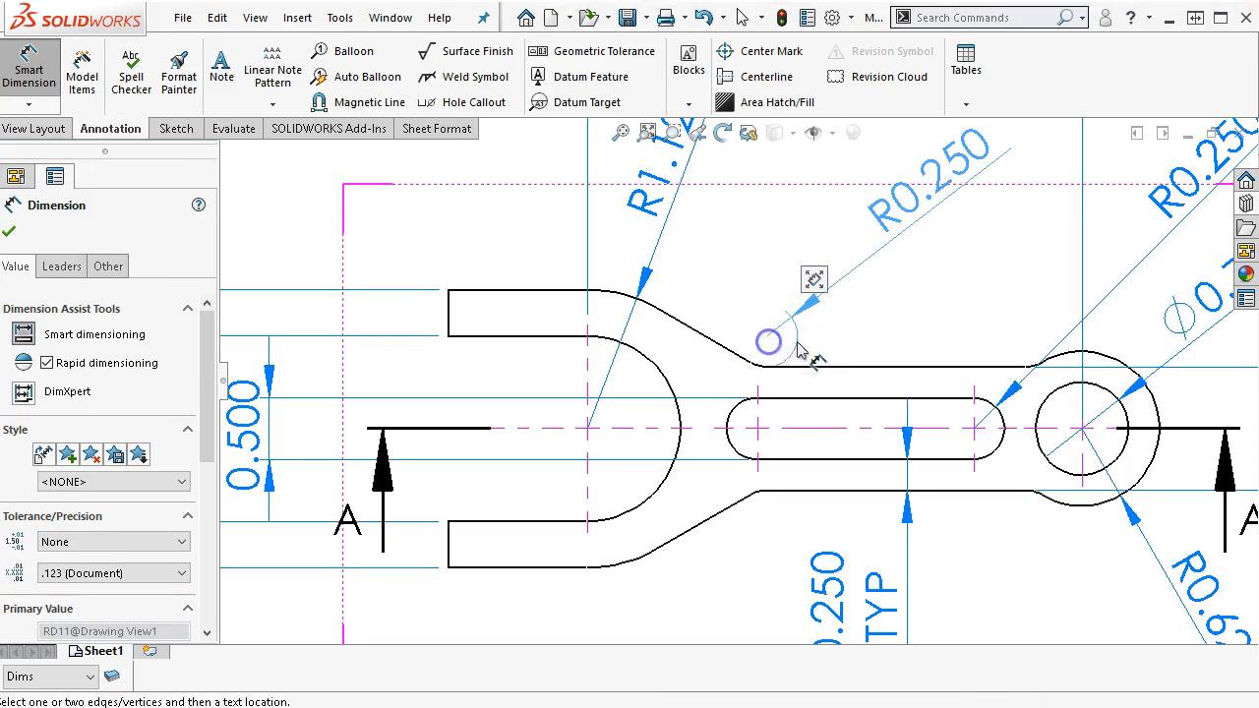
click(883, 329)
- Reposition the fillet radius dimension above the arm so its leader runs at a steeper angle, and finish dimensioning
key(f)
drag(880, 278, 863, 241)
click(864, 233)
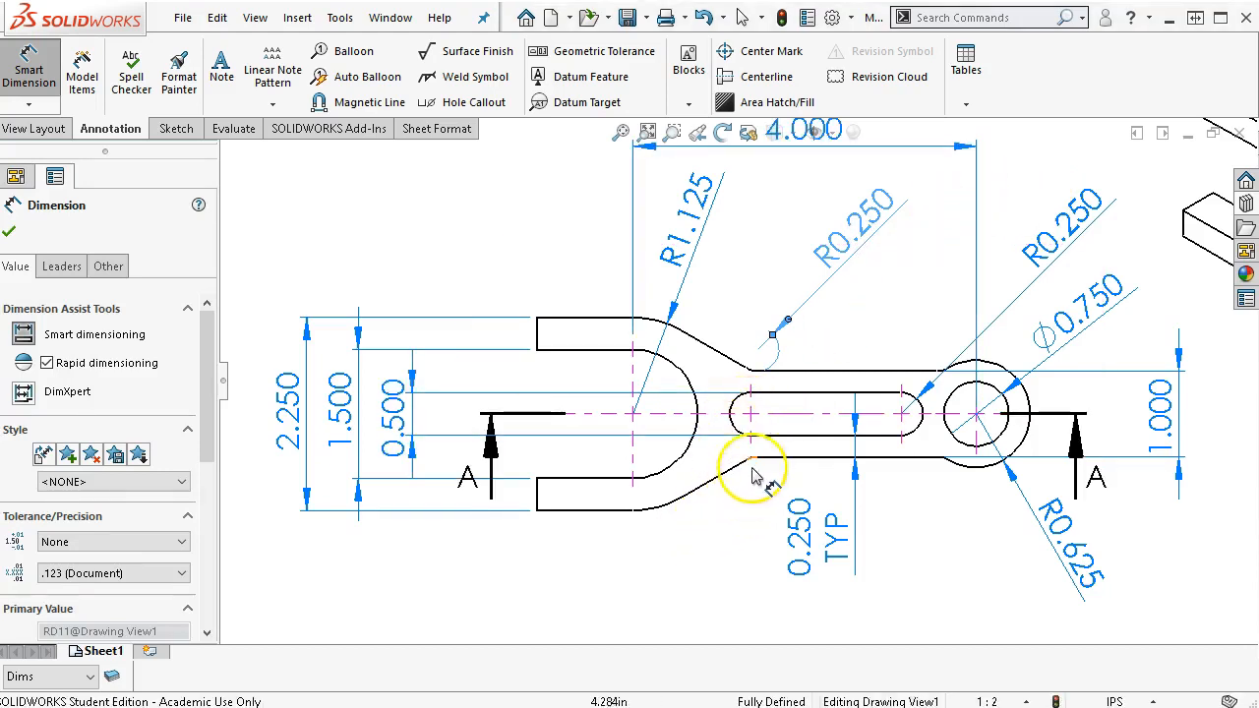
mouse_move(738, 555)
middle_down()
mouse_move(708, 570)
mouse_move(754, 525)
mouse_move(705, 551)
mouse_move(655, 617)
mouse_move(661, 579)
middle_up()
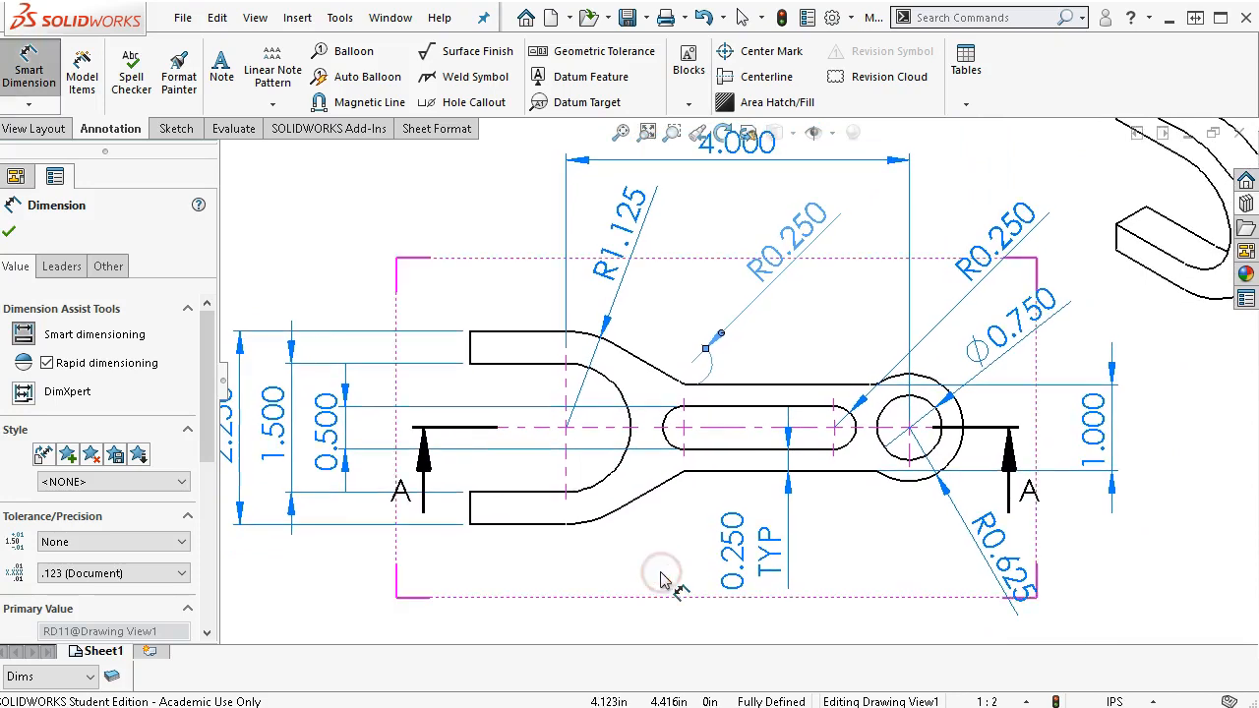
right_click(669, 547)
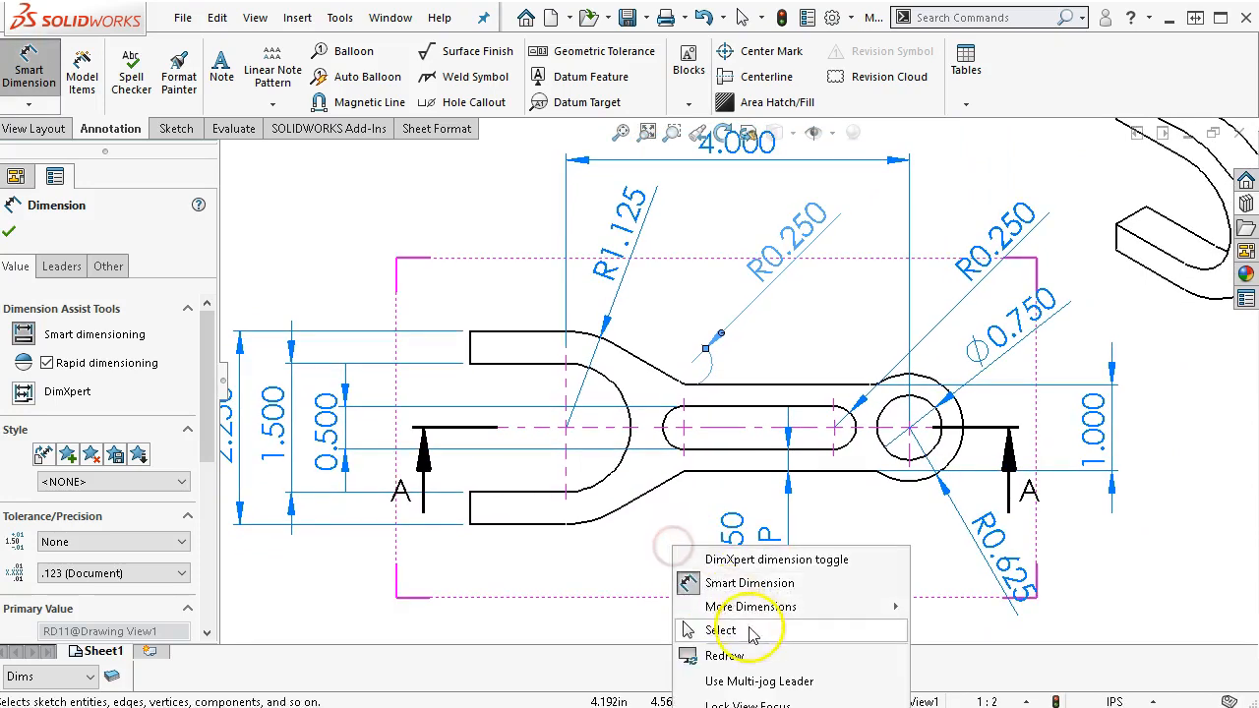
click(746, 628)
- Open the referenced part from the front view to examine it face-on, and return to the MCMX Exercise 2 drawing sheet
click(719, 403)
right_click(760, 286)
click(787, 312)
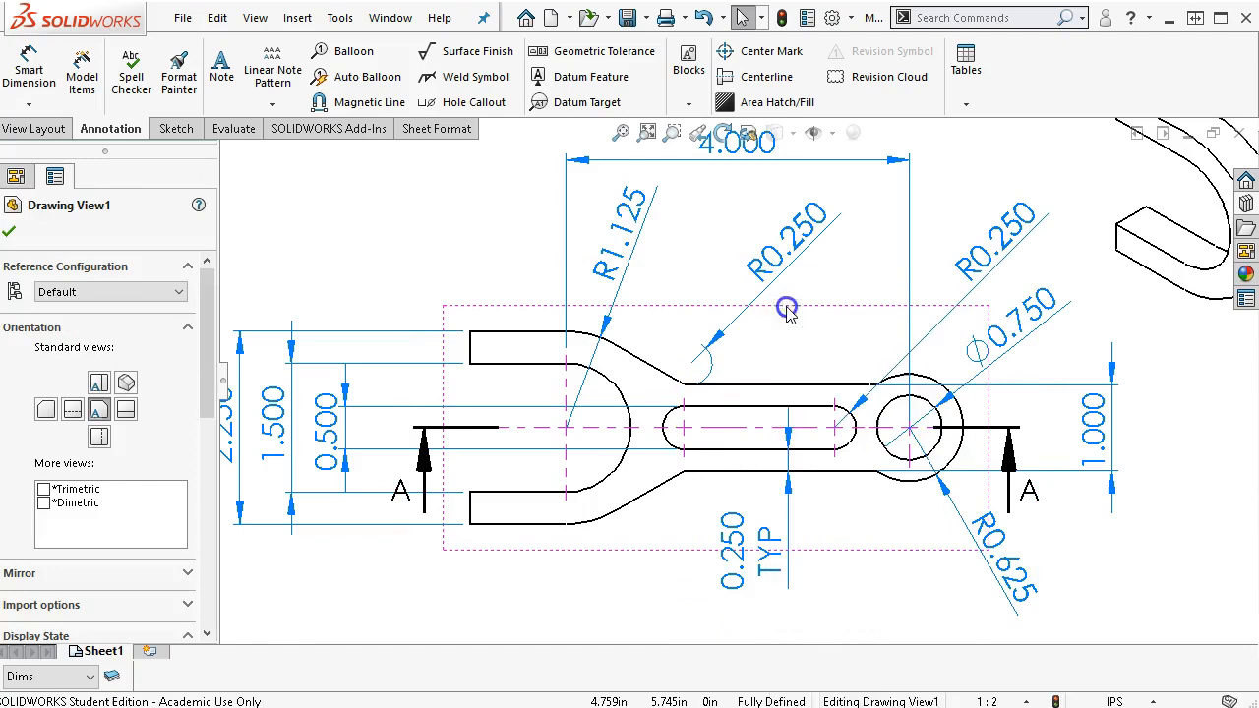
mouse_move(790, 362)
middle_down()
mouse_move(765, 403)
mouse_move(835, 427)
mouse_move(840, 191)
mouse_move(810, 349)
middle_up()
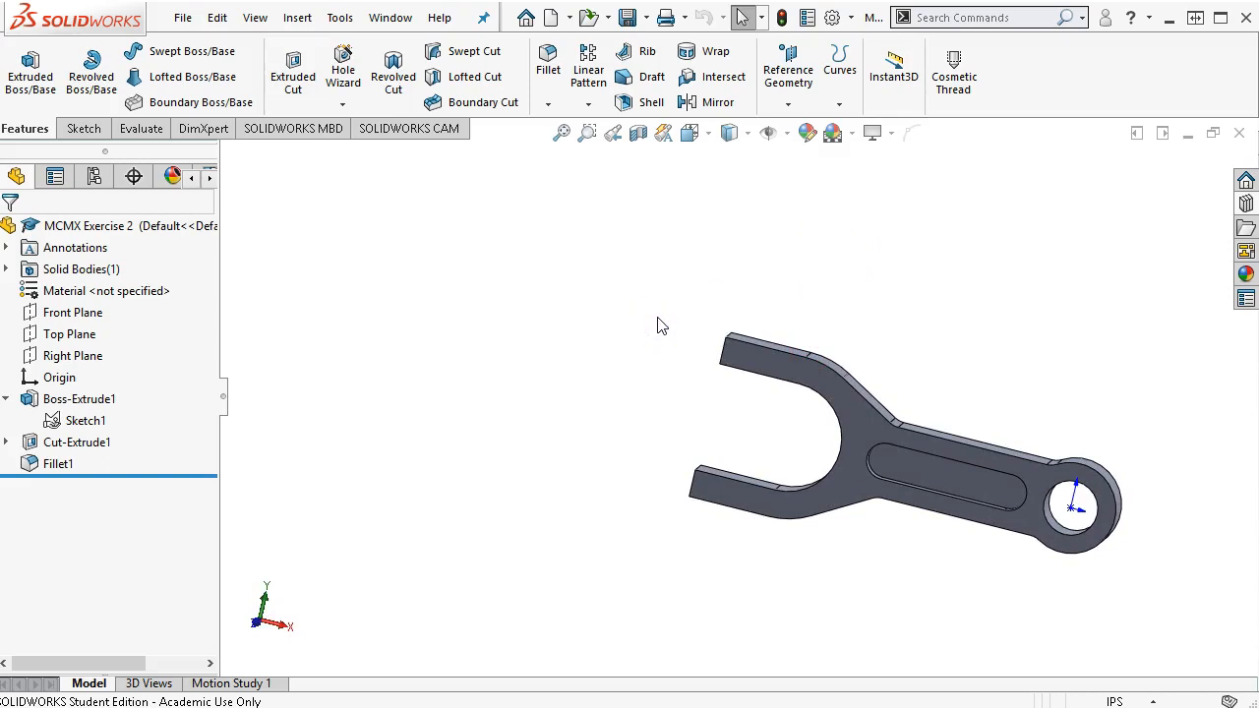
key(ctrl+1)
click(390, 18)
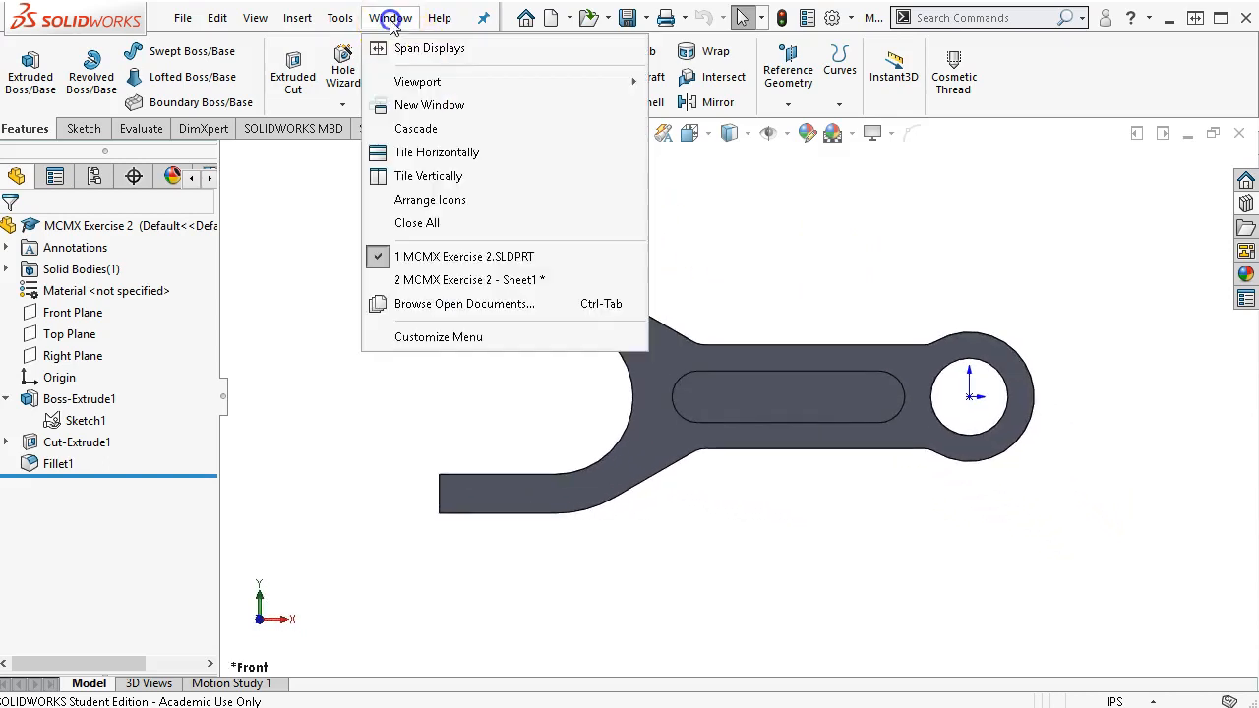
click(427, 277)
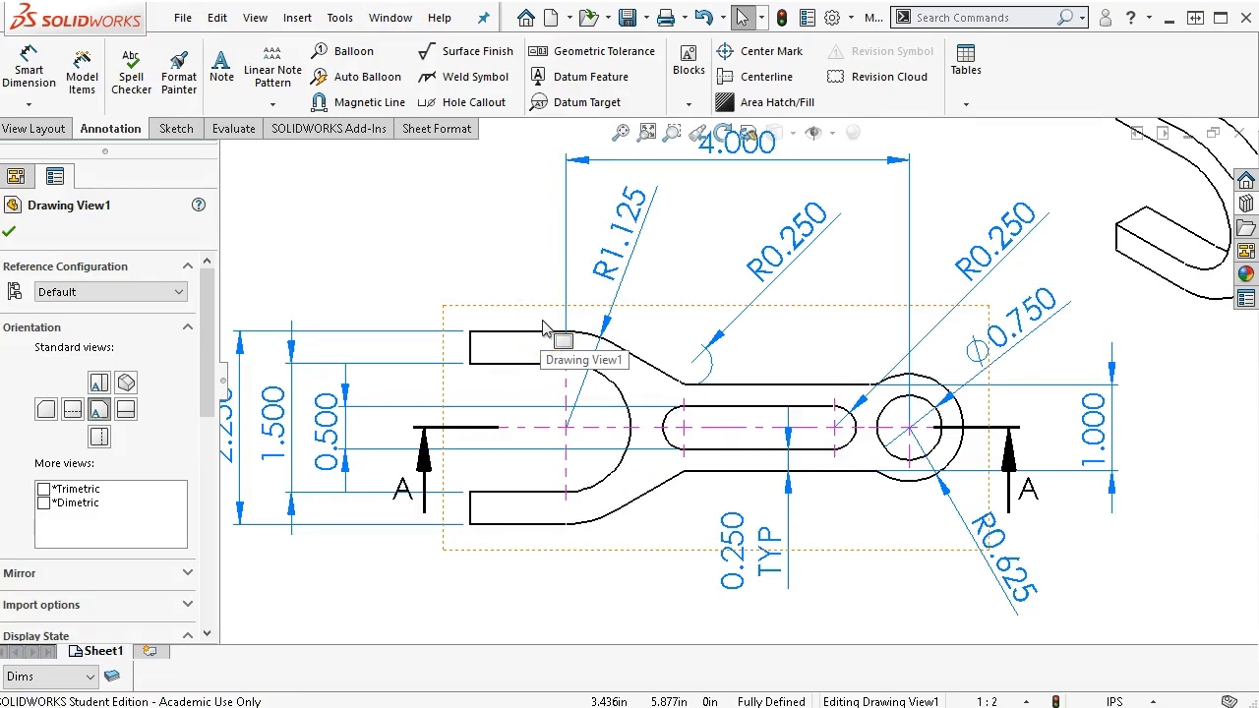
- Dimension the radius of the fork's inner arc in the front view, placing it between the outer arc and fillet radius dimensions
click(30, 68)
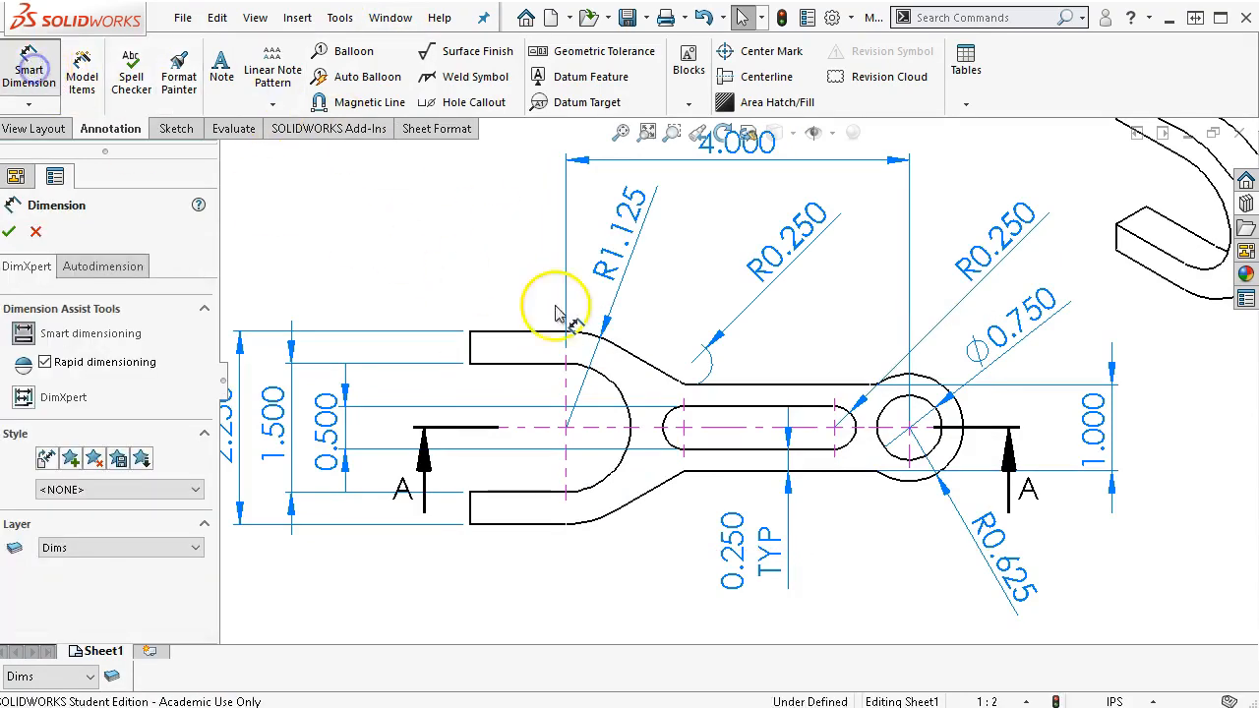
click(740, 303)
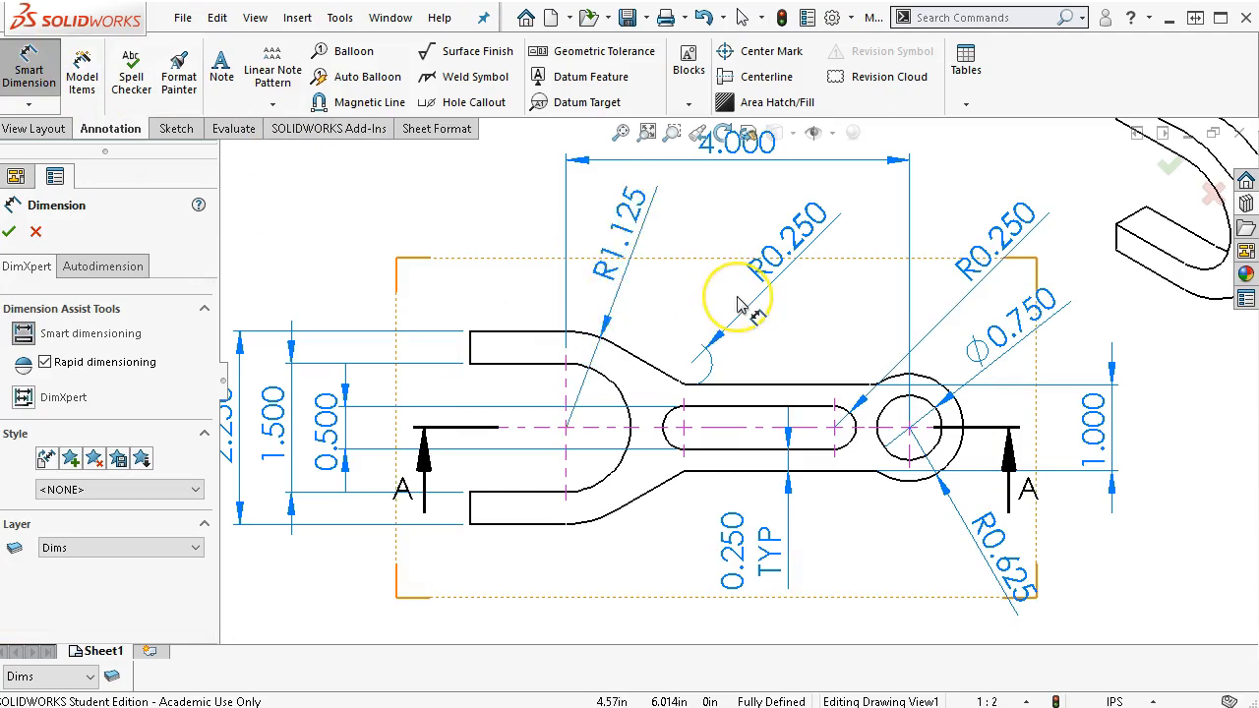
click(612, 380)
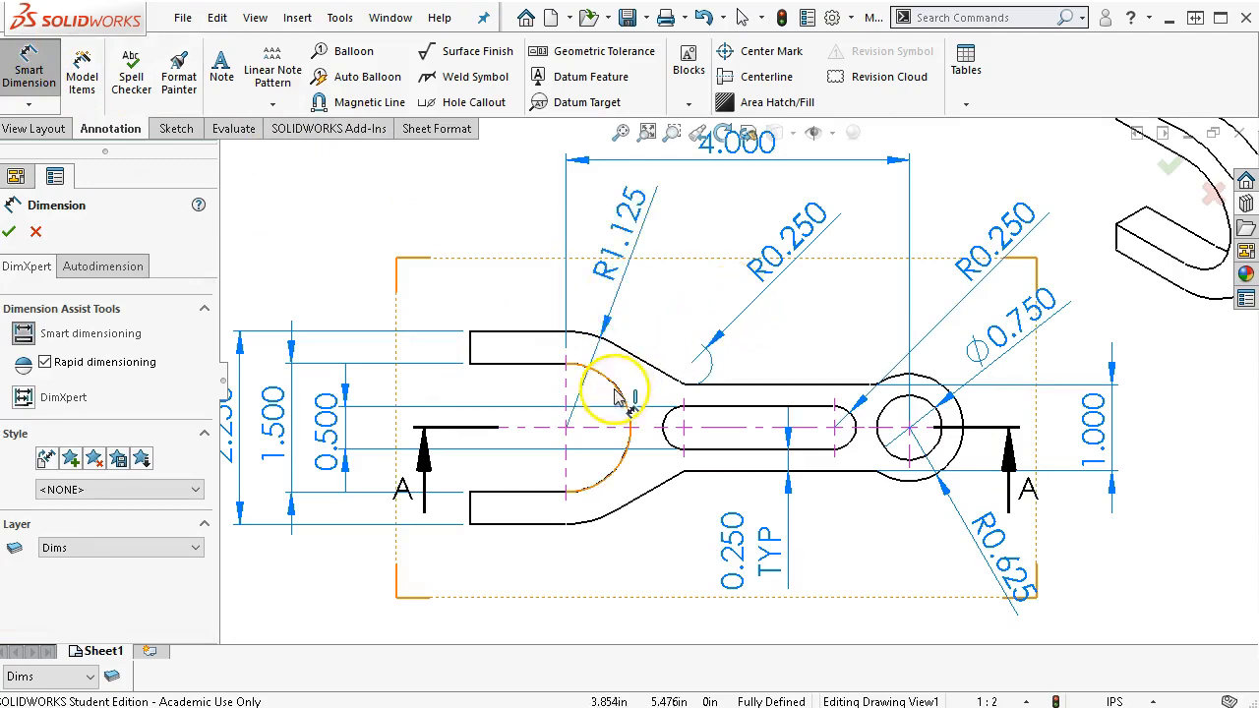
click(706, 258)
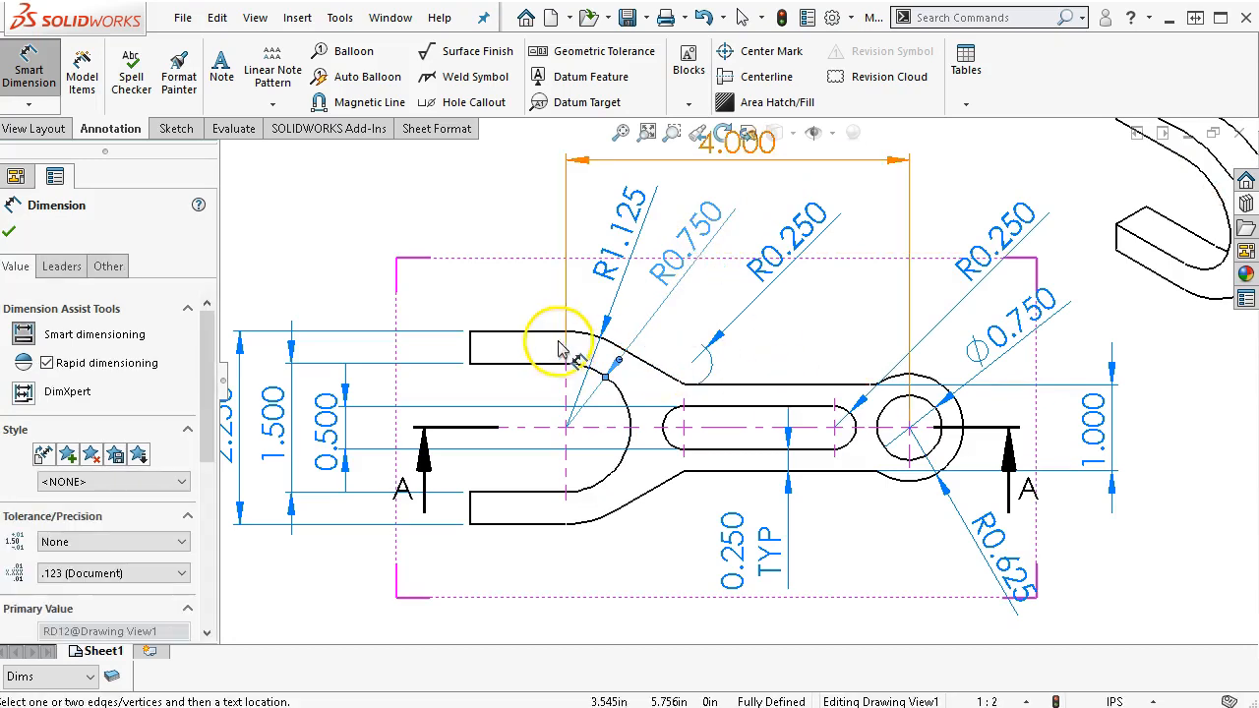
- Dimension the horizontal distance from the fork's open end to its arc center, aligning it with the 4.000 dimension above the view
click(605, 379)
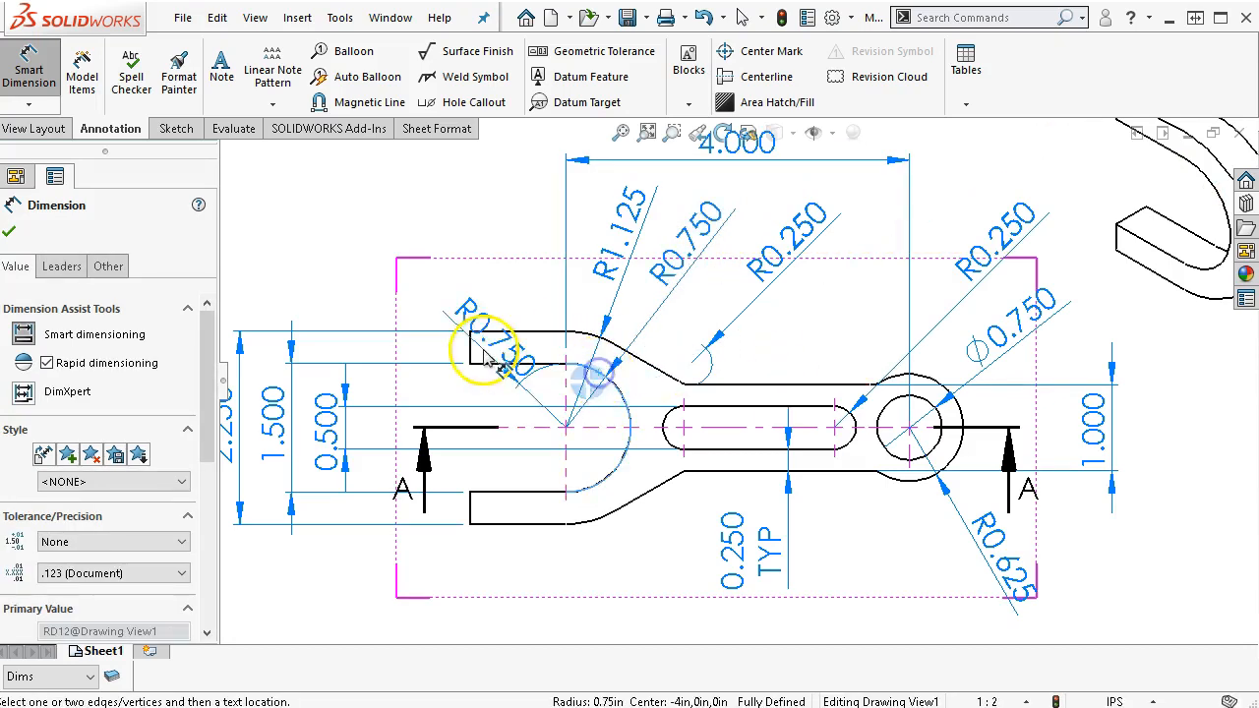
click(469, 347)
click(508, 219)
right_click(516, 286)
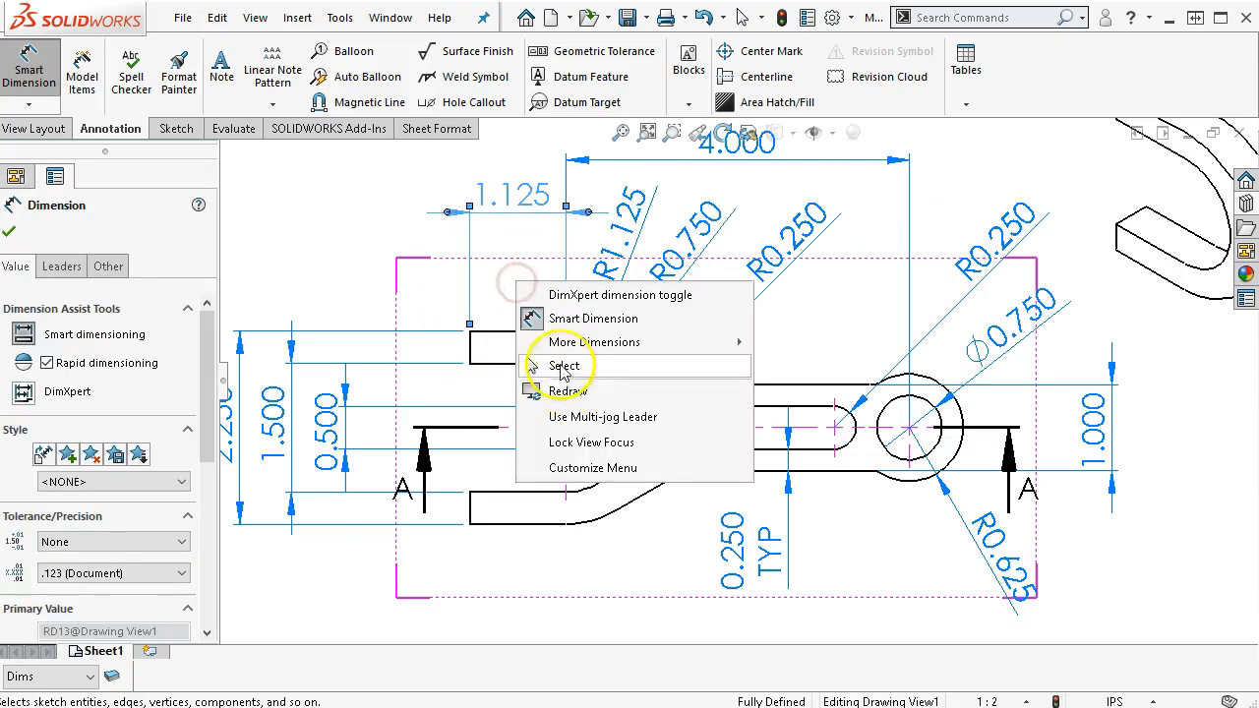
click(556, 364)
drag(502, 212, 513, 159)
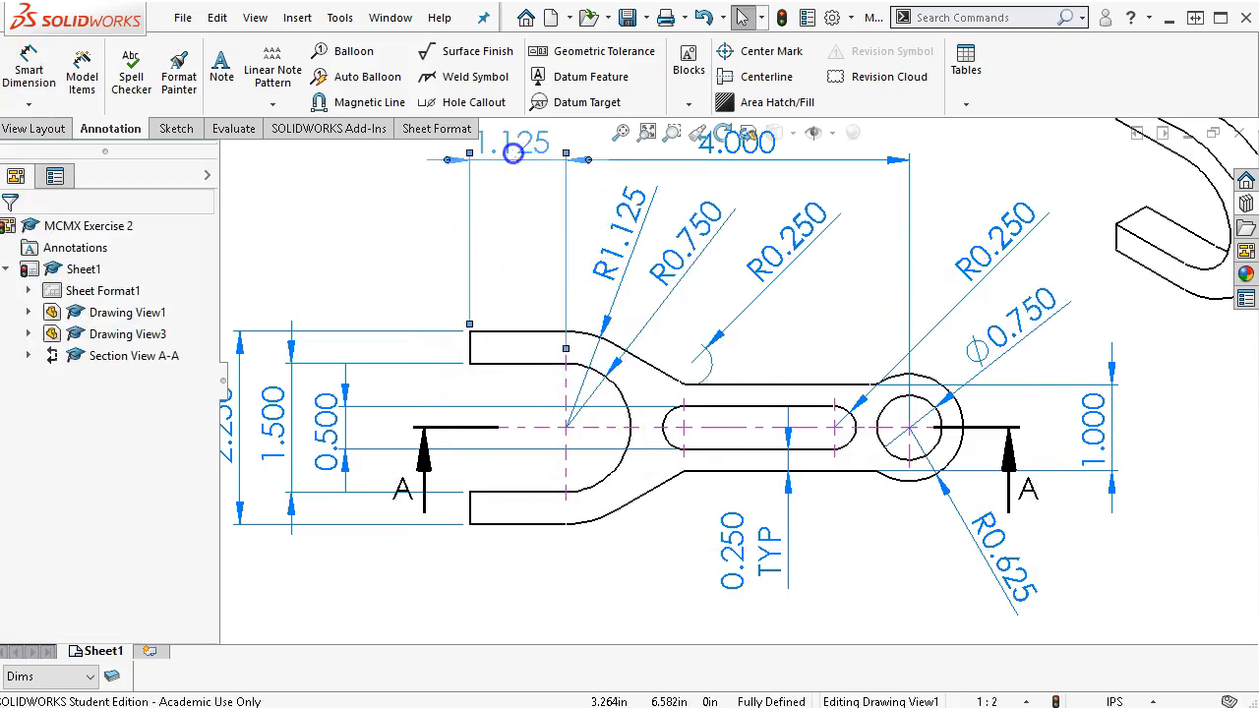
click(371, 277)
- Move the isometric view farther from the front view's dimensions, toward the upper-right corner of the sheet
scroll(655, 462, up, 1)
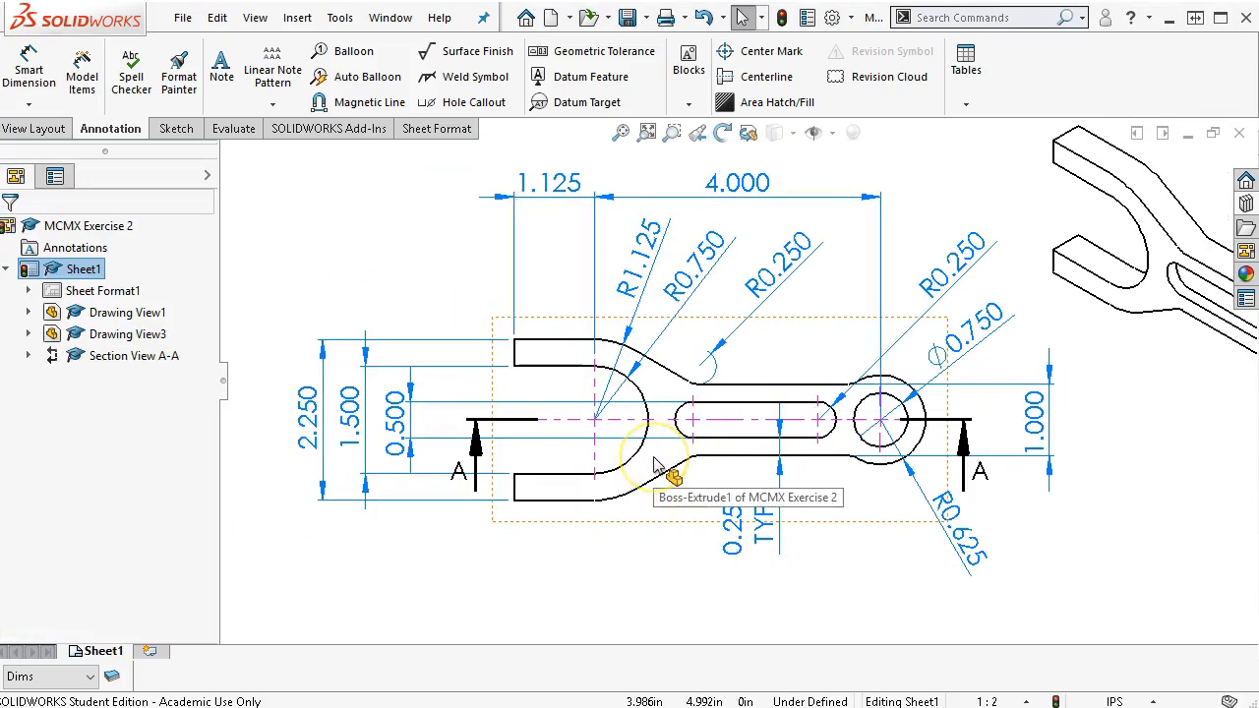
scroll(656, 462, up, 1)
scroll(1033, 442, up, 1)
click(1039, 419)
click(1074, 418)
drag(1041, 419, 1116, 403)
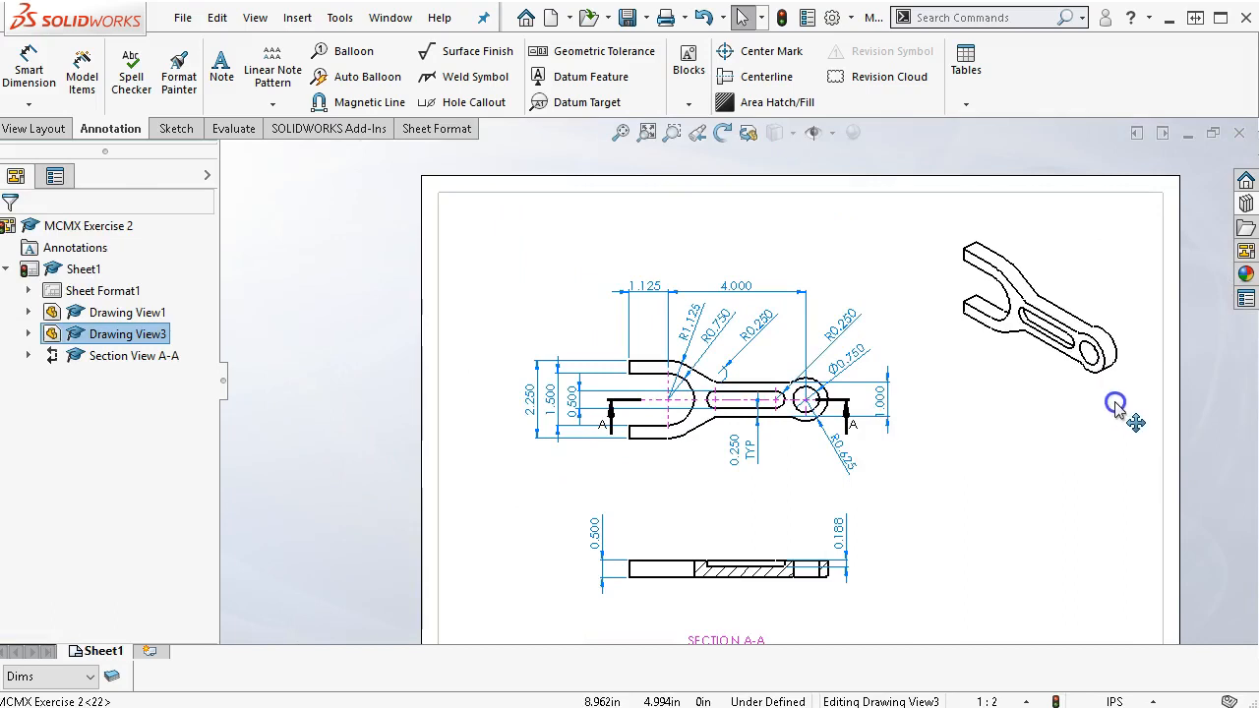
click(621, 132)
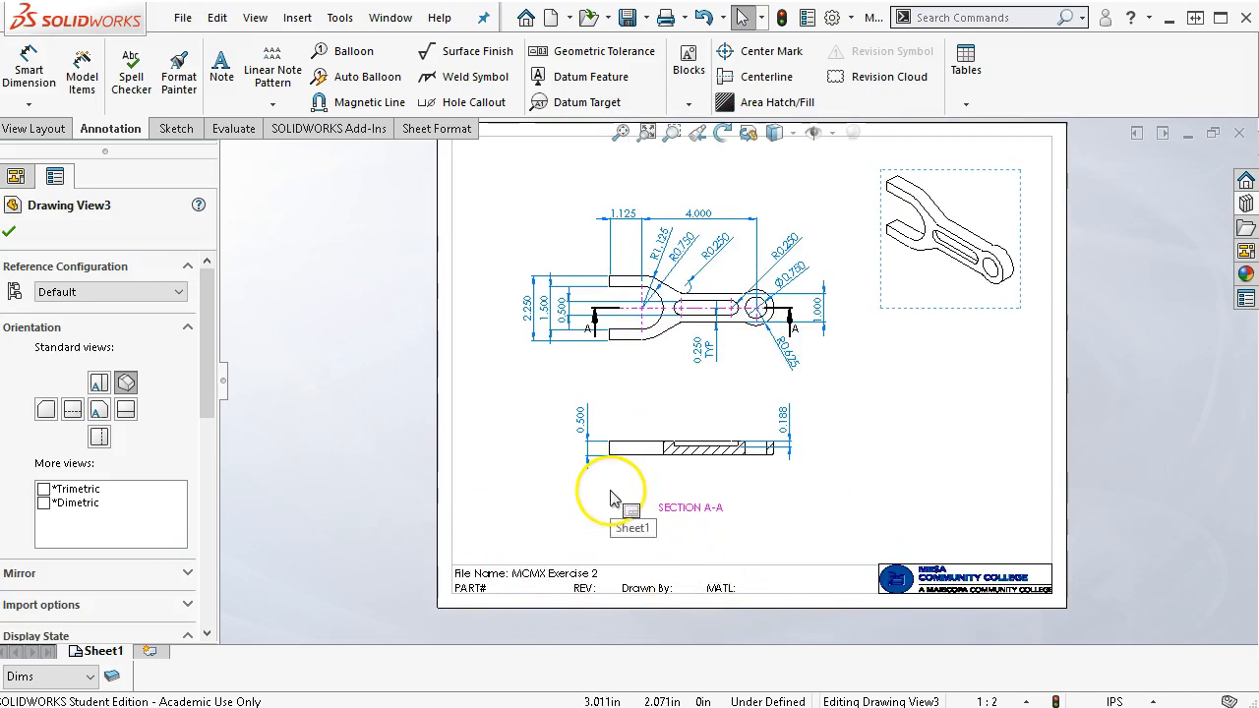
- Save the drawing as MCMX Exercise 2.SLDDRW in the mcc - transfer folder
click(183, 17)
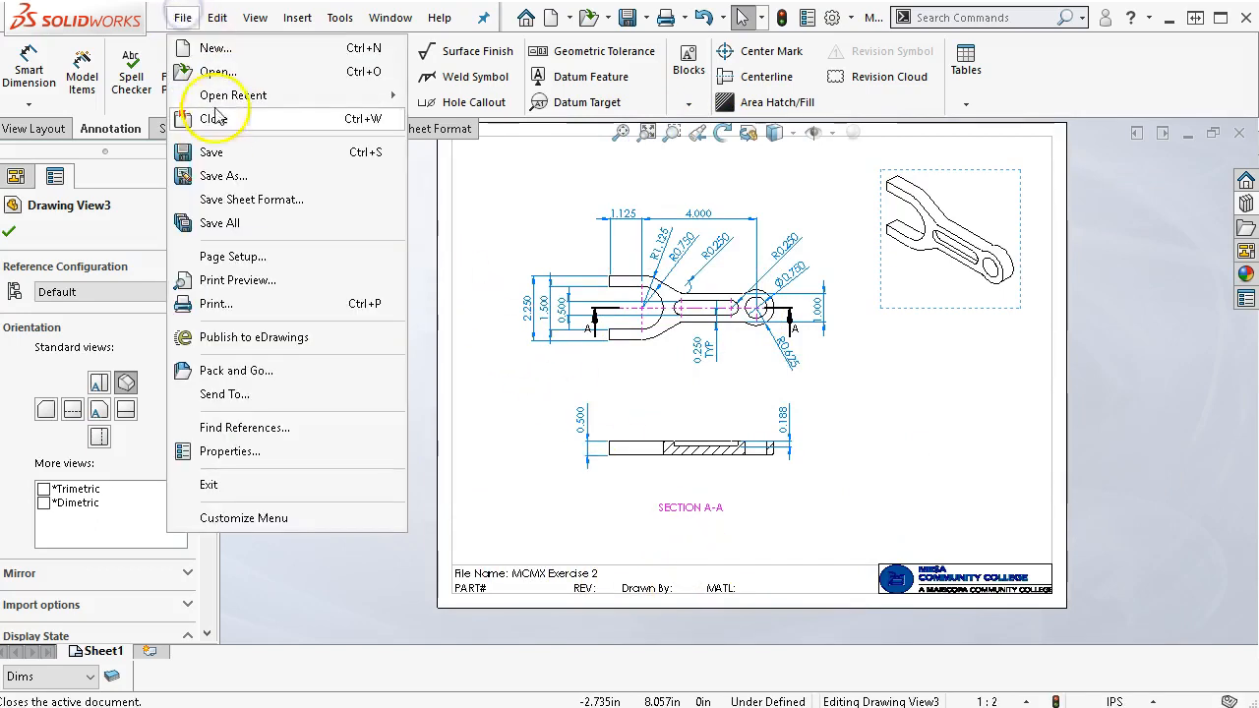
click(217, 154)
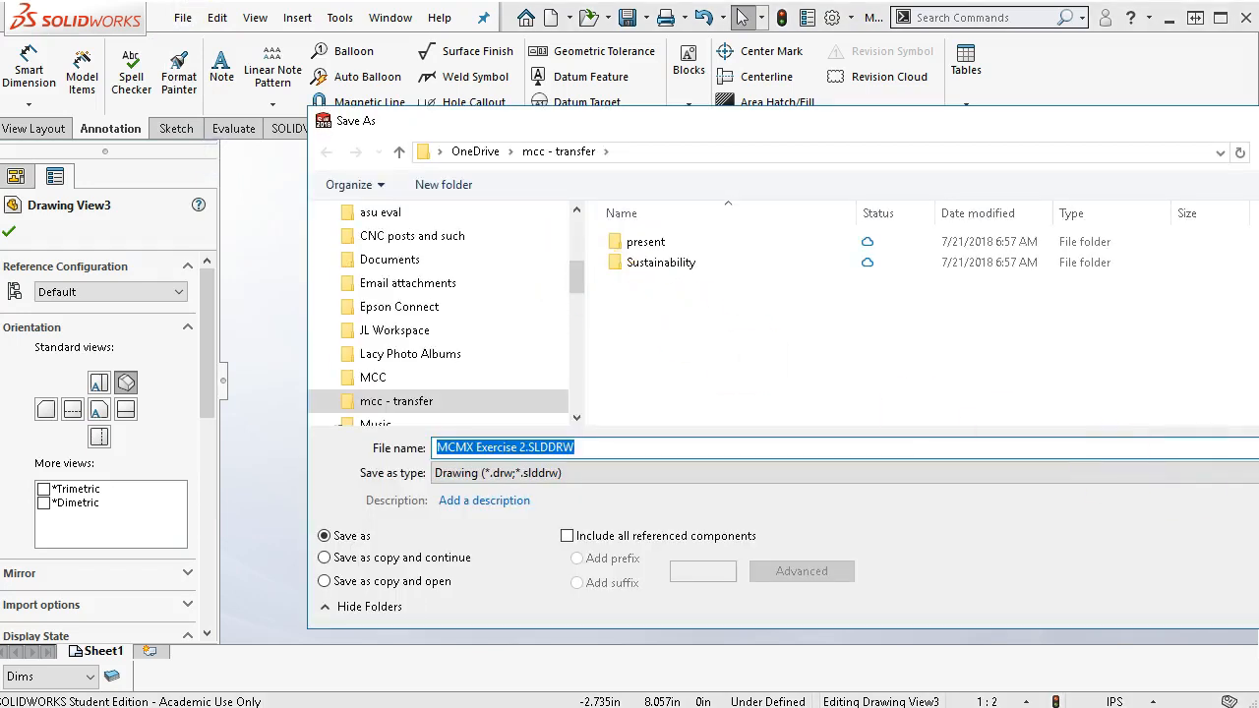
key(Return)
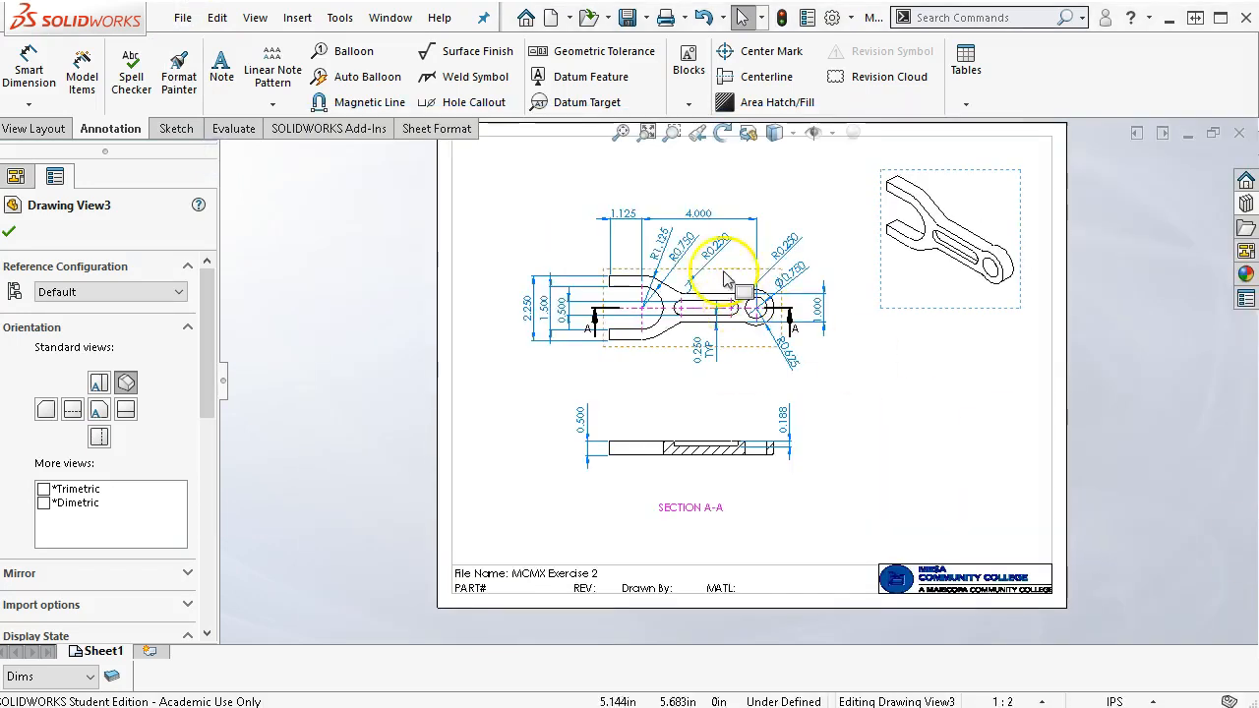
- Save a copy of the drawing in DWG format as MCMX Exercise 2 tb.DWG in the mcc - transfer folder
click(180, 19)
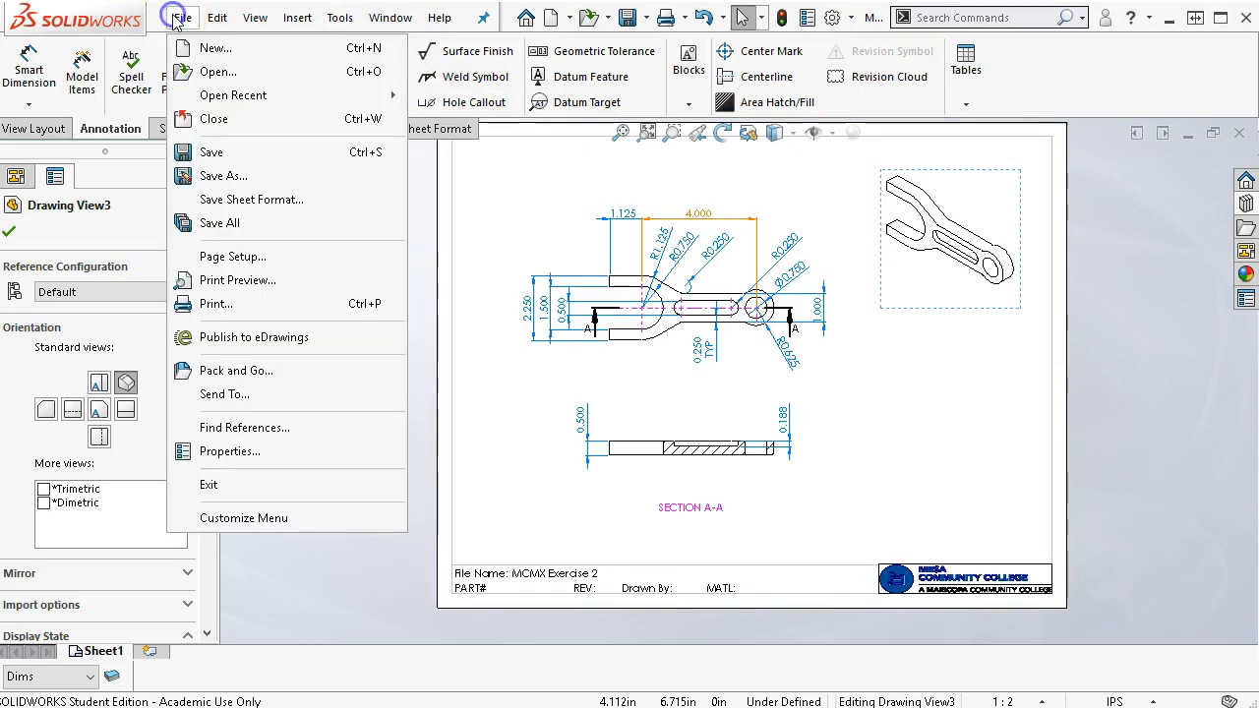
click(234, 175)
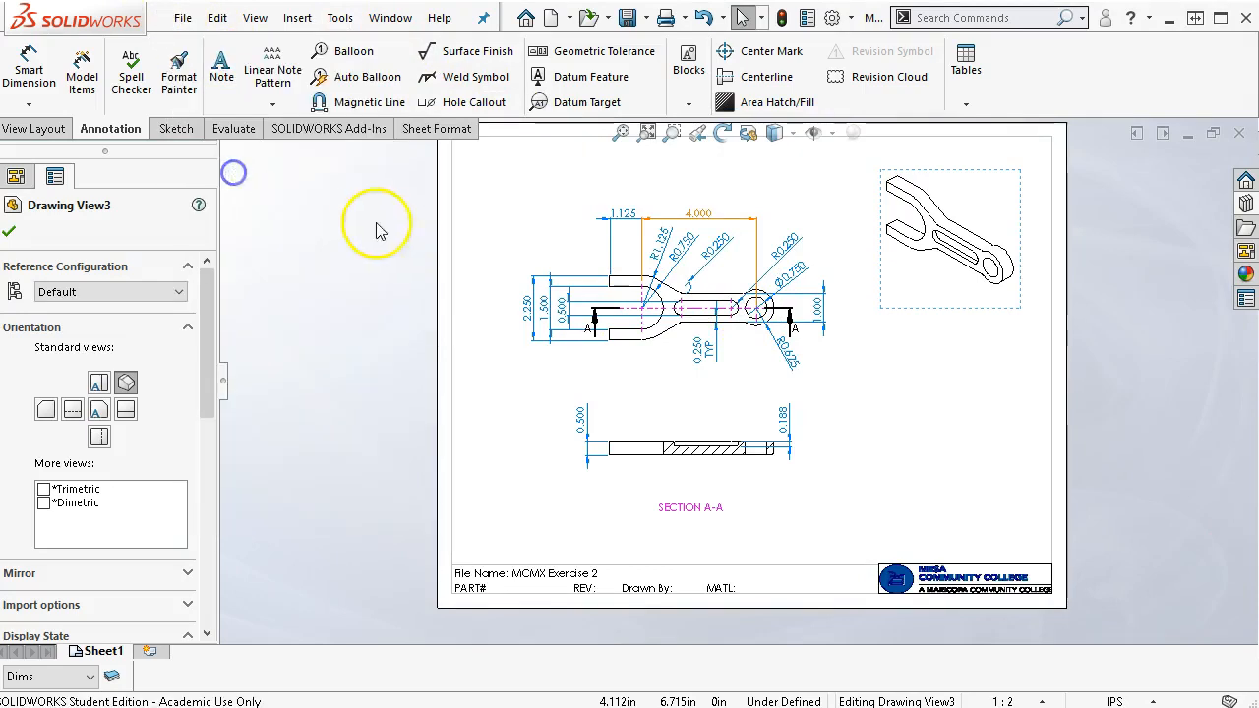
click(598, 476)
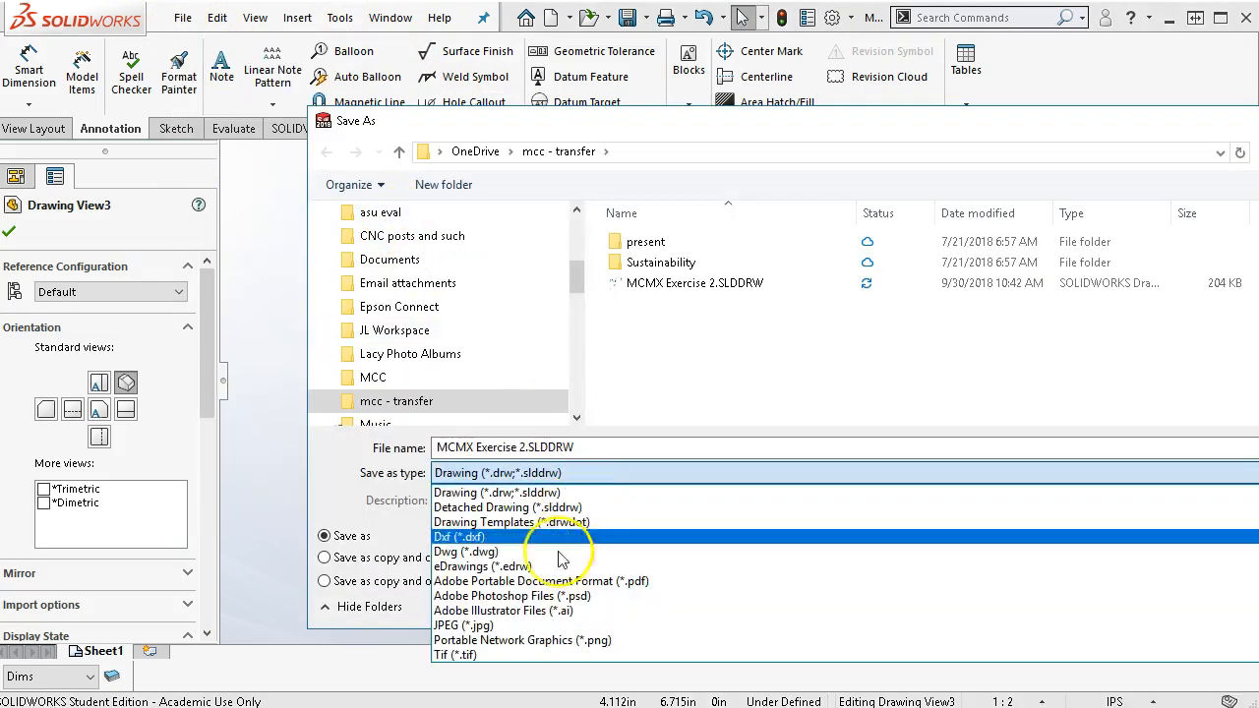
click(507, 552)
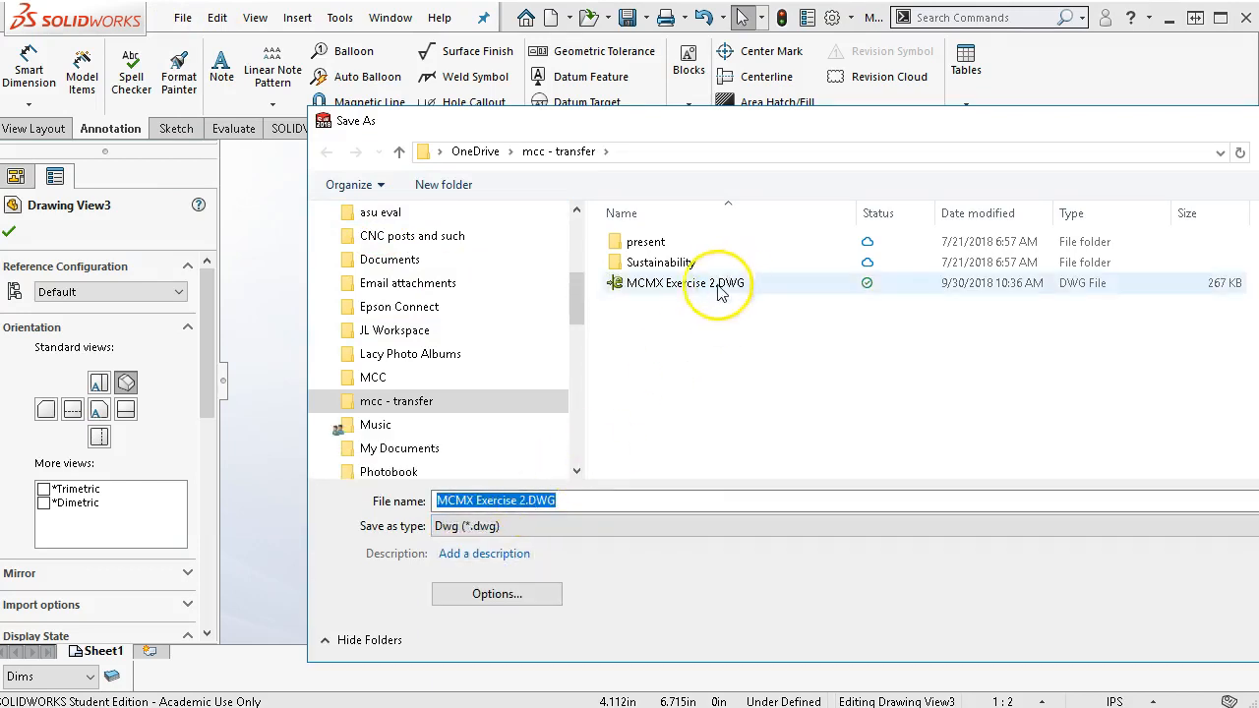
click(522, 501)
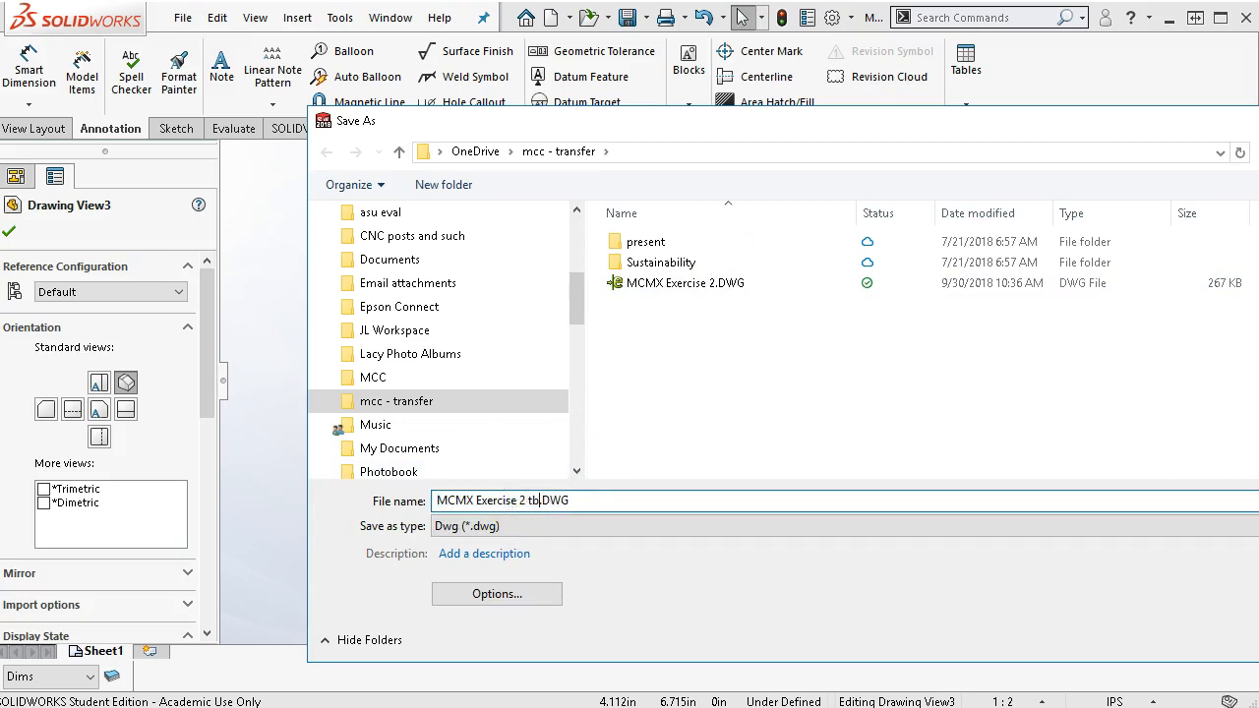
key(Return)
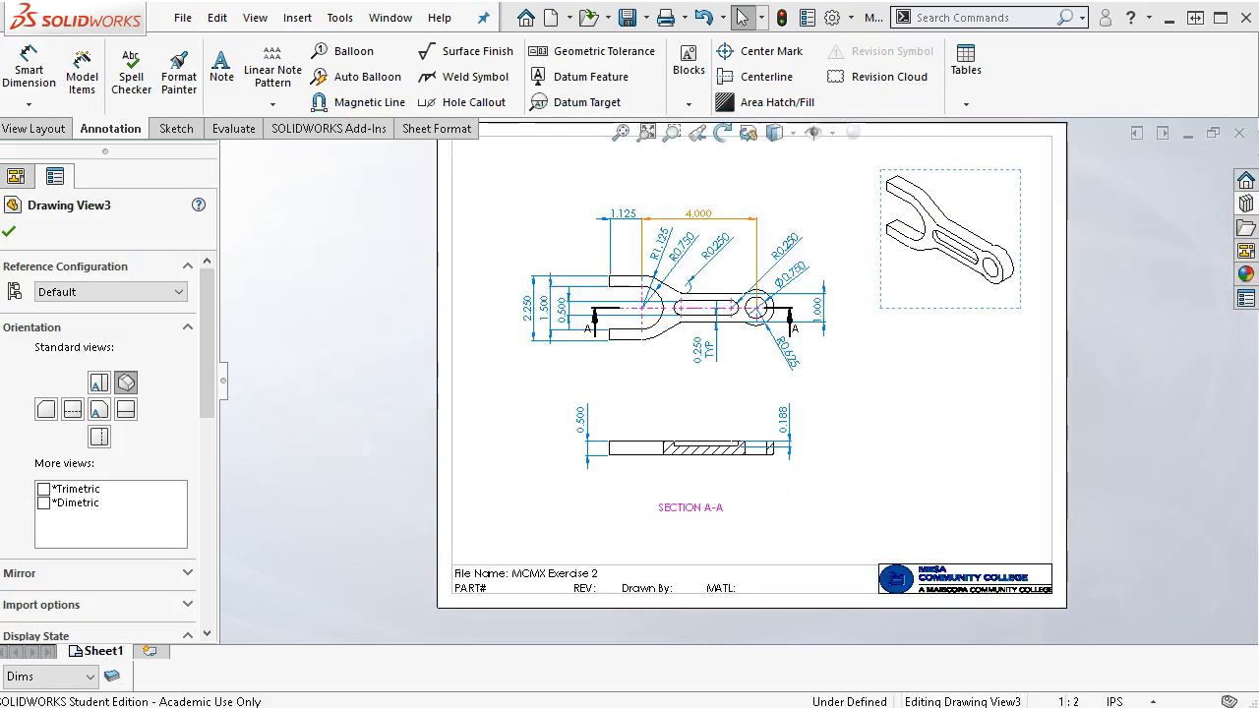